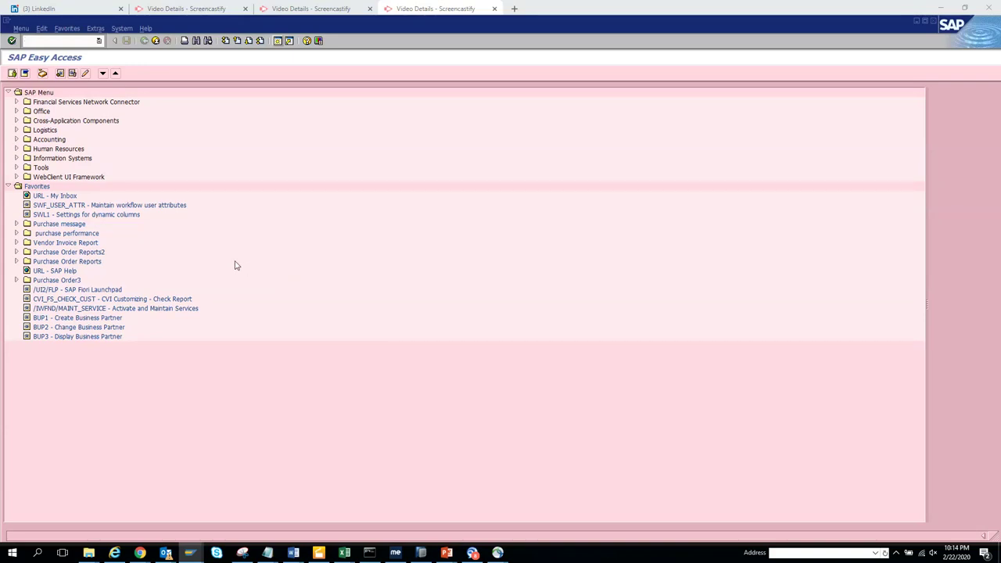
- Switch to the SAP HR presentation in PowerPoint and show slide 16, the SAP HR Report slide listing transaction codes
click(924, 22)
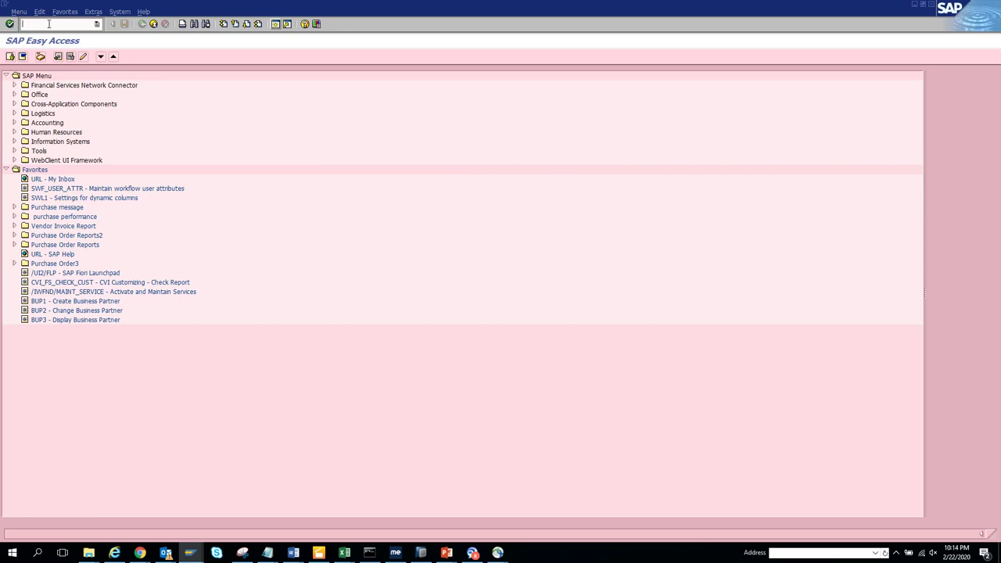
click(97, 25)
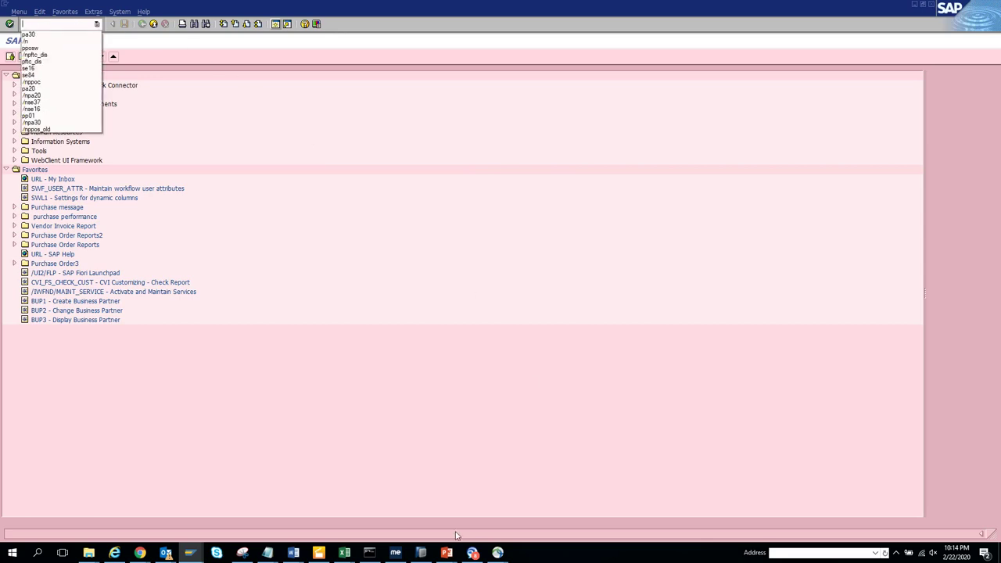
click(342, 554)
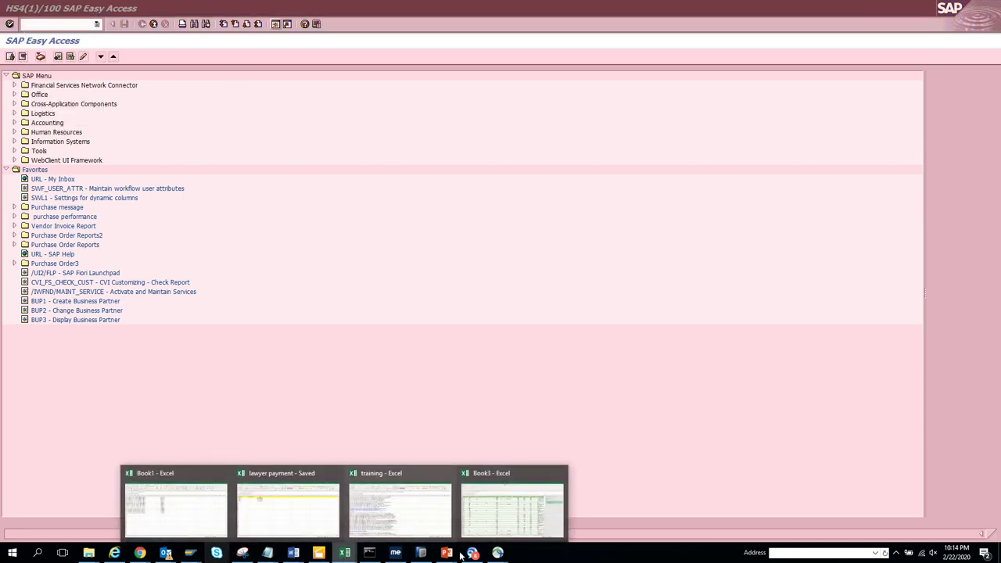
mouse_move(445, 556)
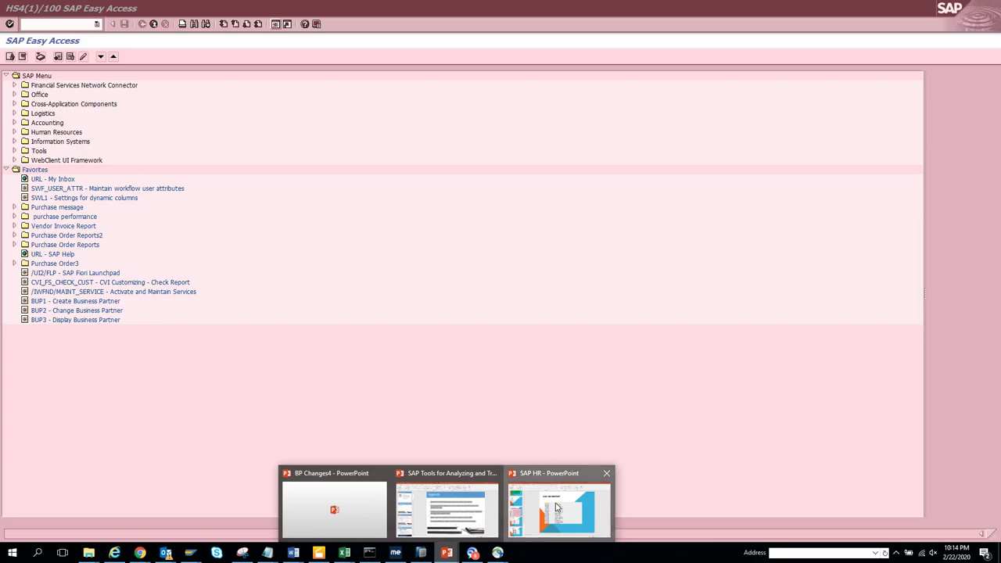
click(555, 507)
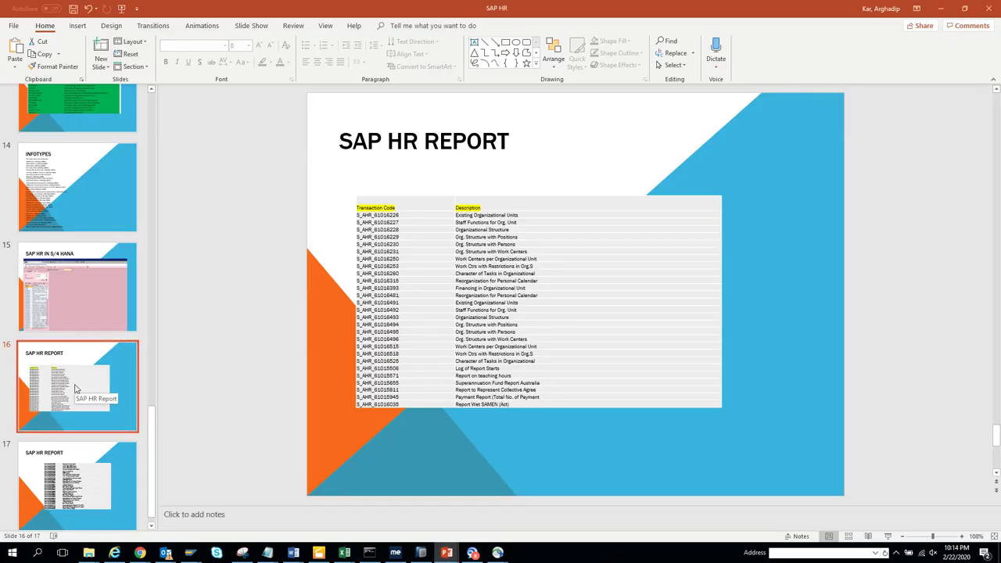
click(85, 309)
click(75, 400)
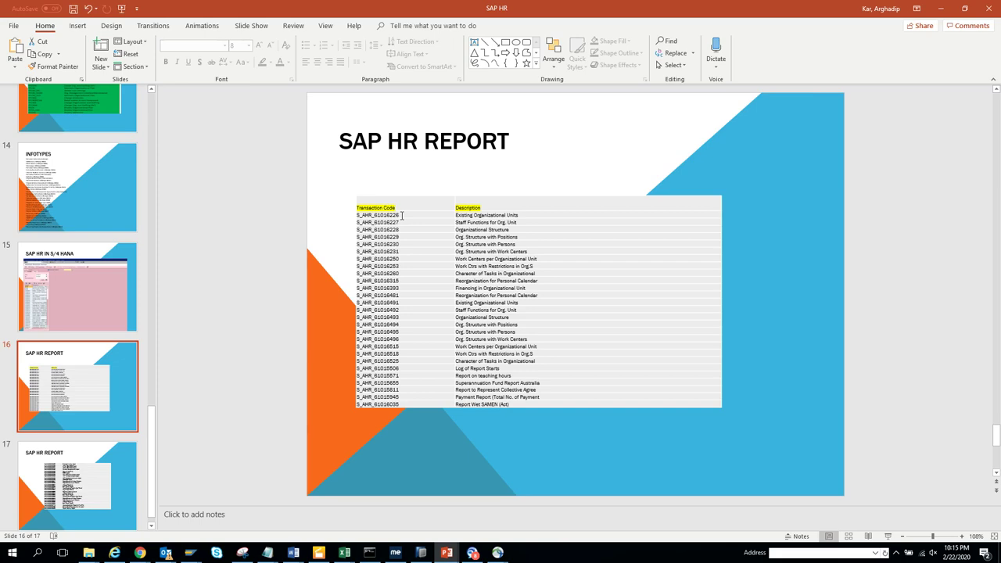
- Copy transaction code S_AHR_61016226 from the slide and start it in SAP with the /n prefix
click(401, 215)
drag(402, 215, 356, 217)
key(ctrl+c)
key(alt+Tab)
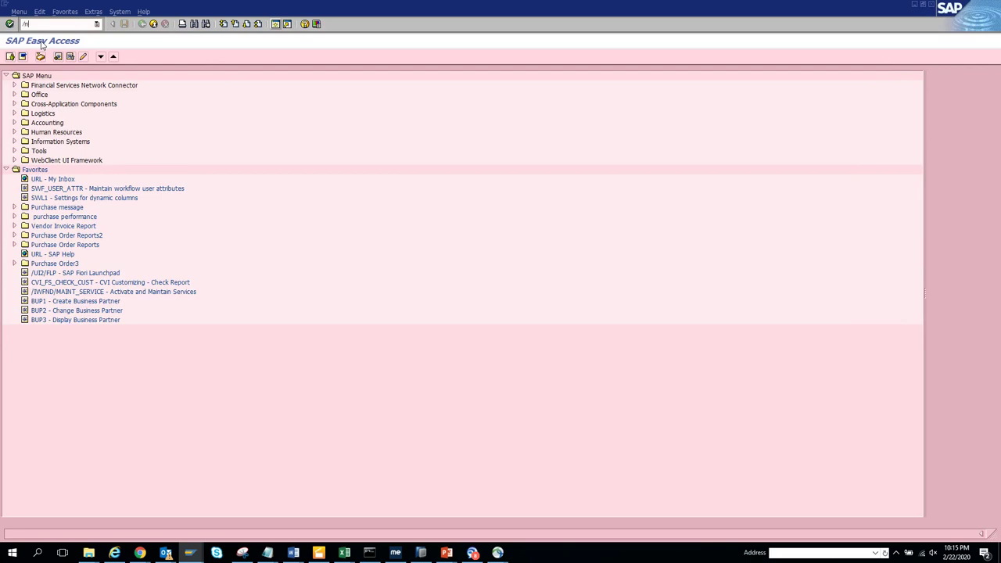
text(/n)
key(ctrl+v)
key(Return)
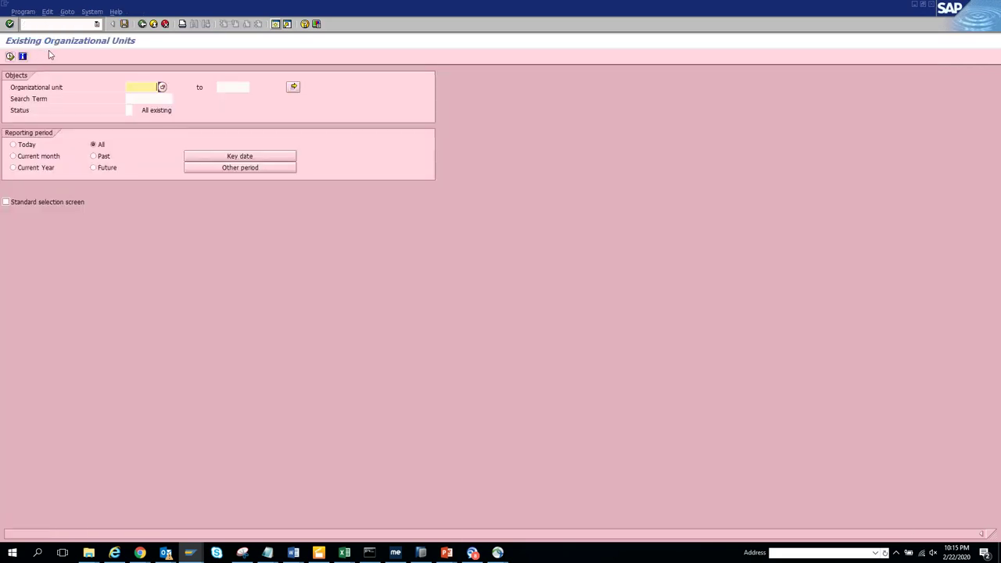
- Run the report for all periods and add Plan version, Object ID, Historical record and Object abbreviation columns, selecting the IT Future HR Company row
click(10, 56)
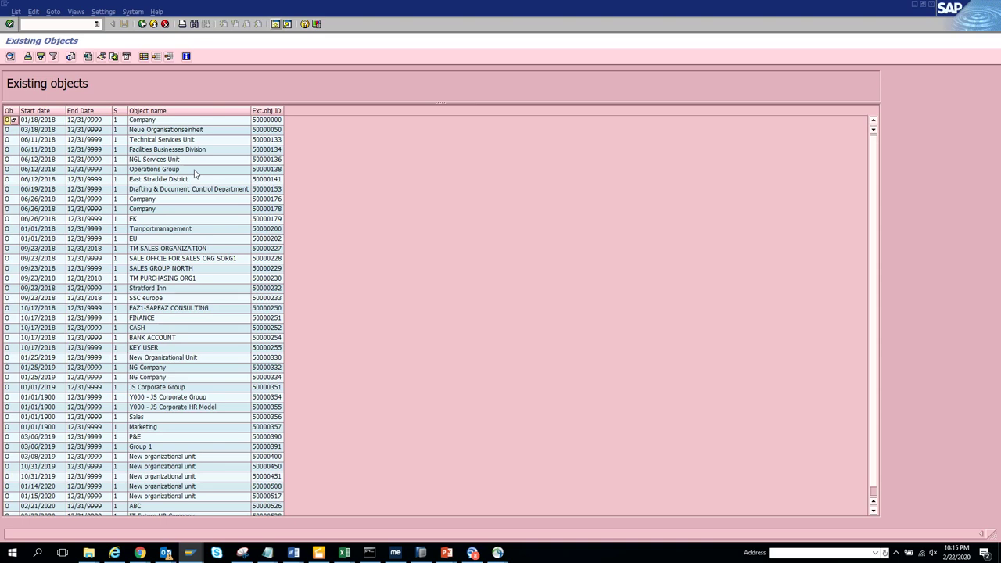
click(144, 56)
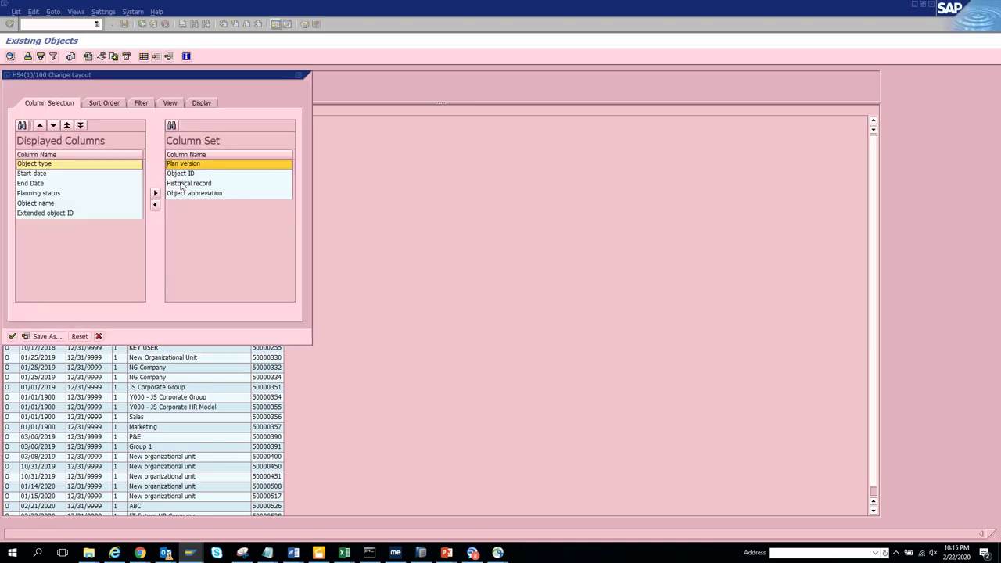
click(182, 194)
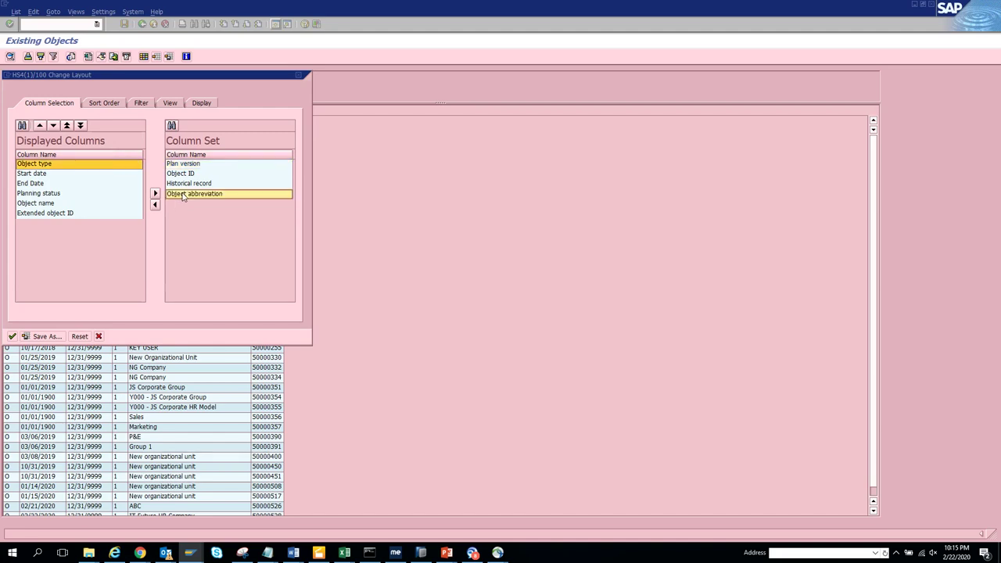
shift+click(203, 165)
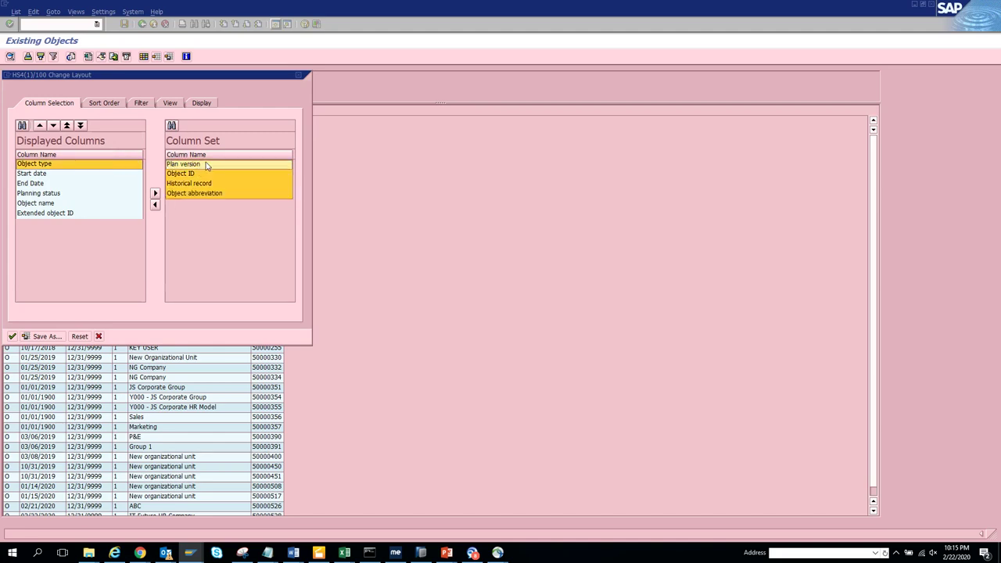
click(155, 204)
click(13, 336)
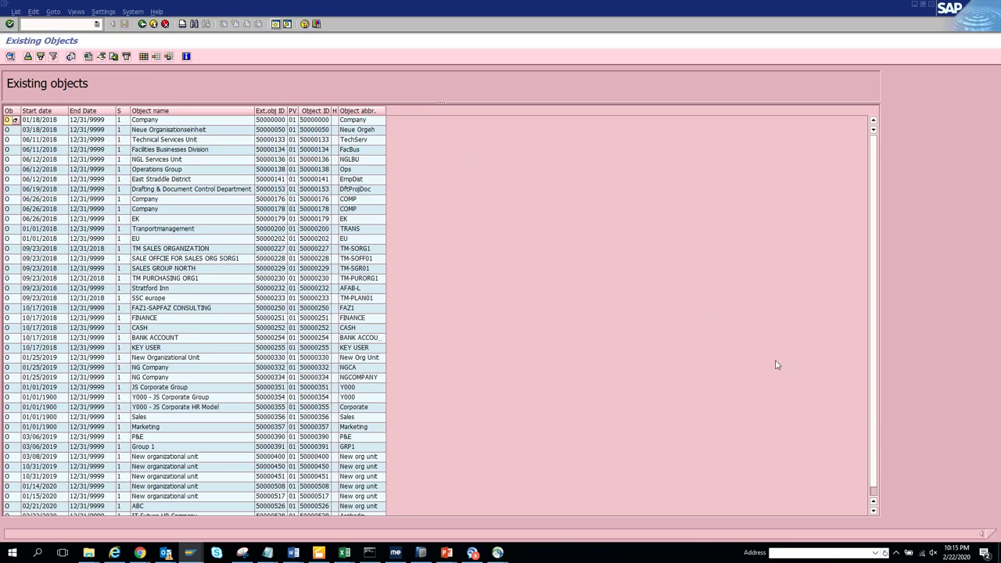
scroll(875, 490, down, 1)
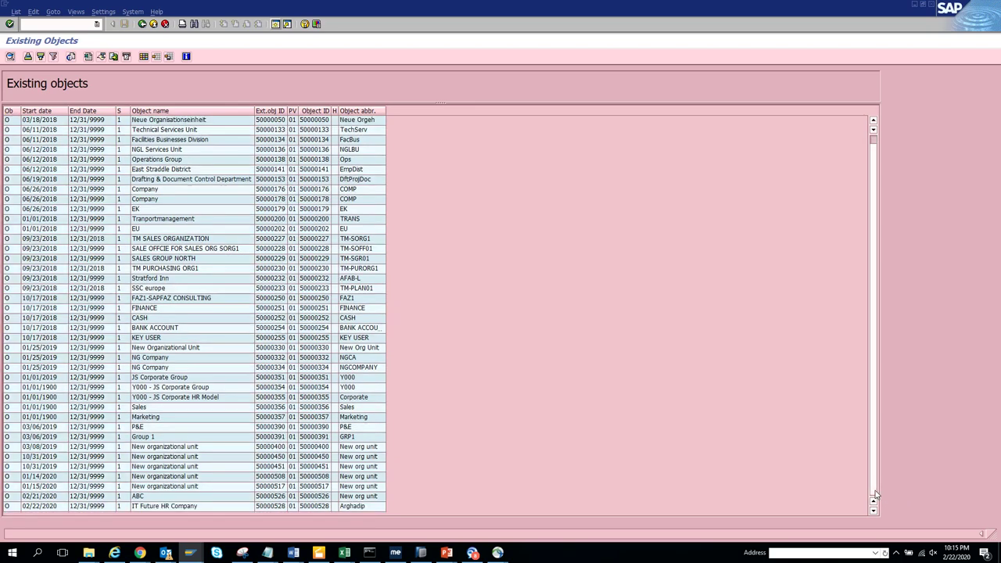
click(335, 507)
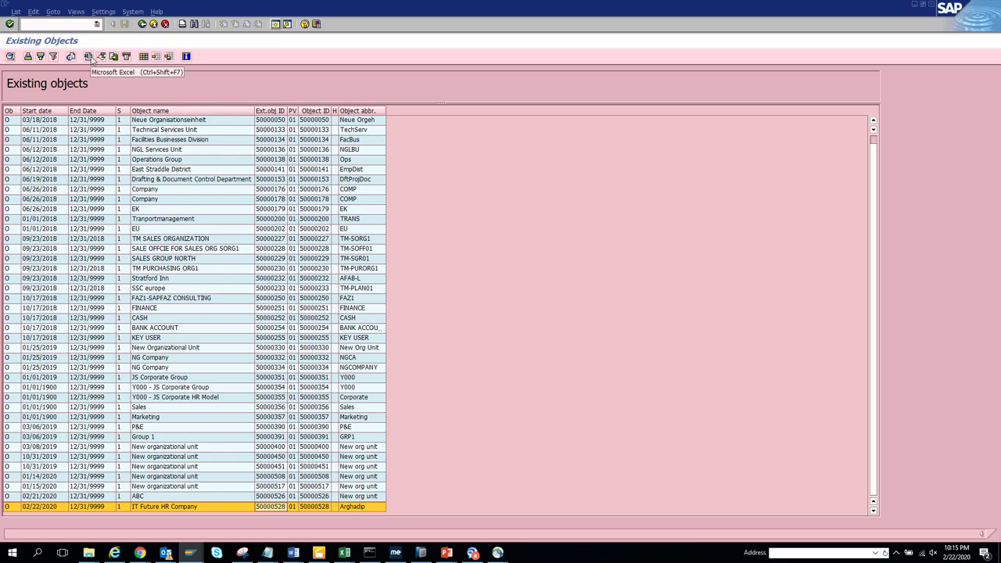
- Return to the Existing Organizational Units selection and rerun the report with the reporting period Today
click(142, 24)
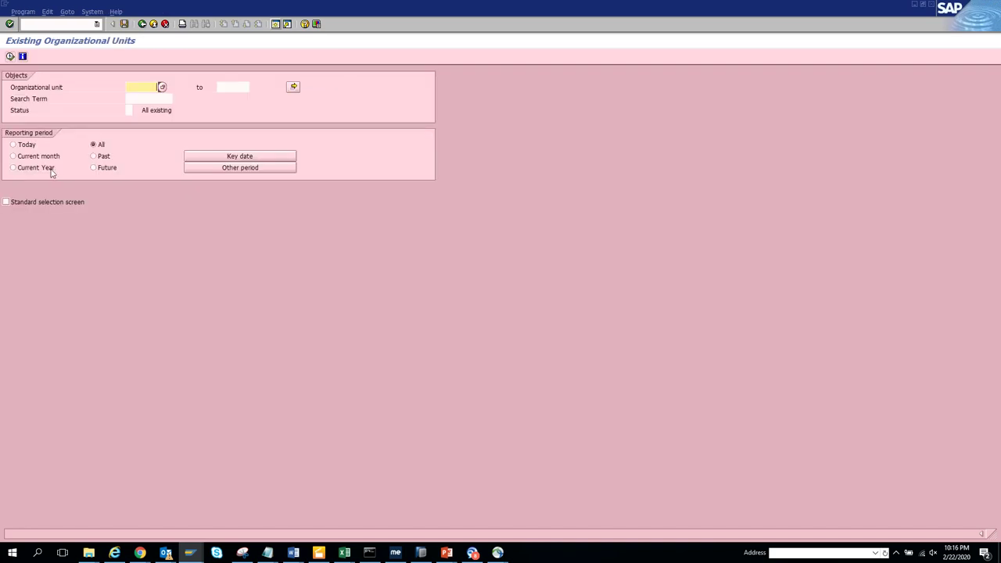
click(13, 144)
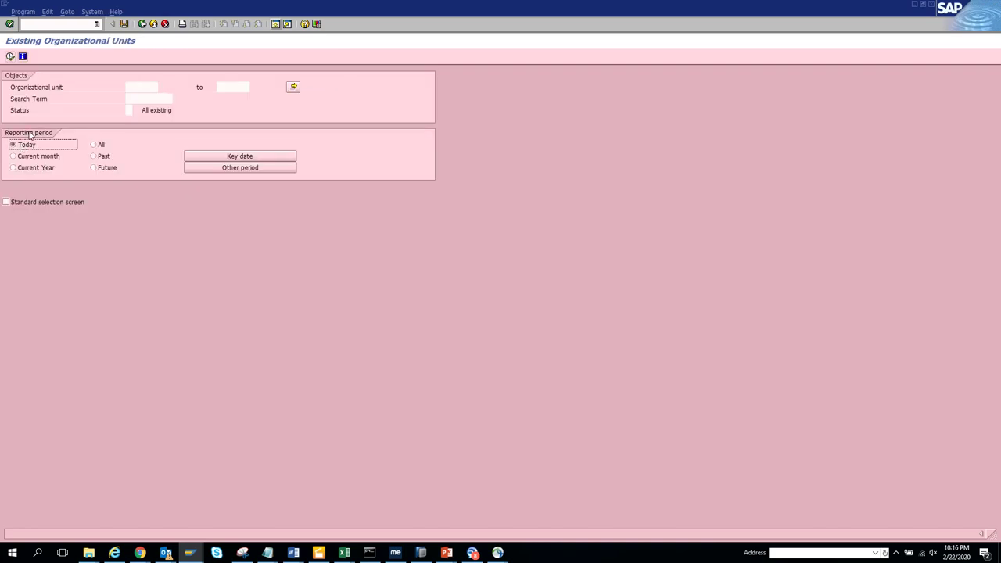
click(10, 56)
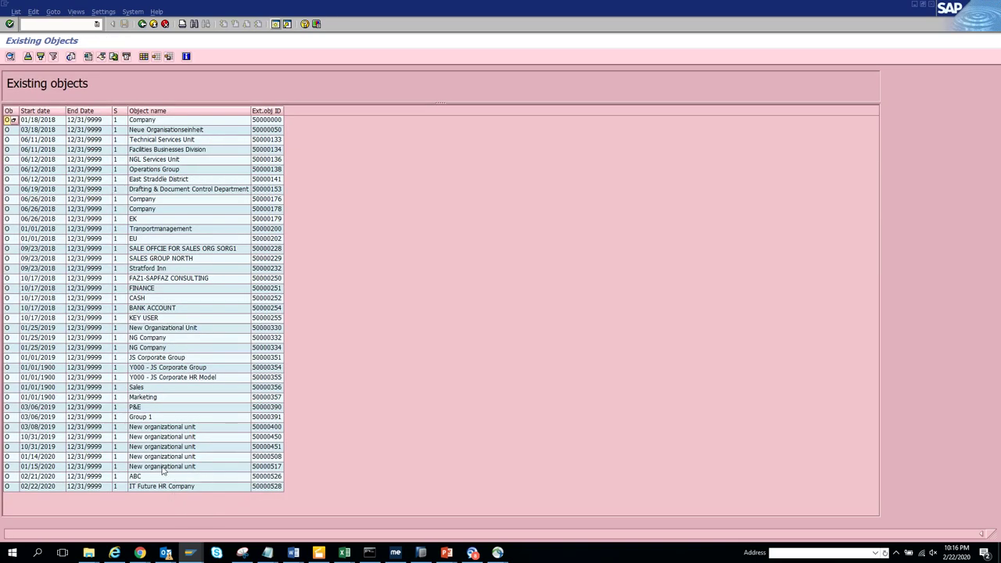
- Rerun the Existing Organizational Units report with the reporting period Past and look through the list to its end
click(142, 25)
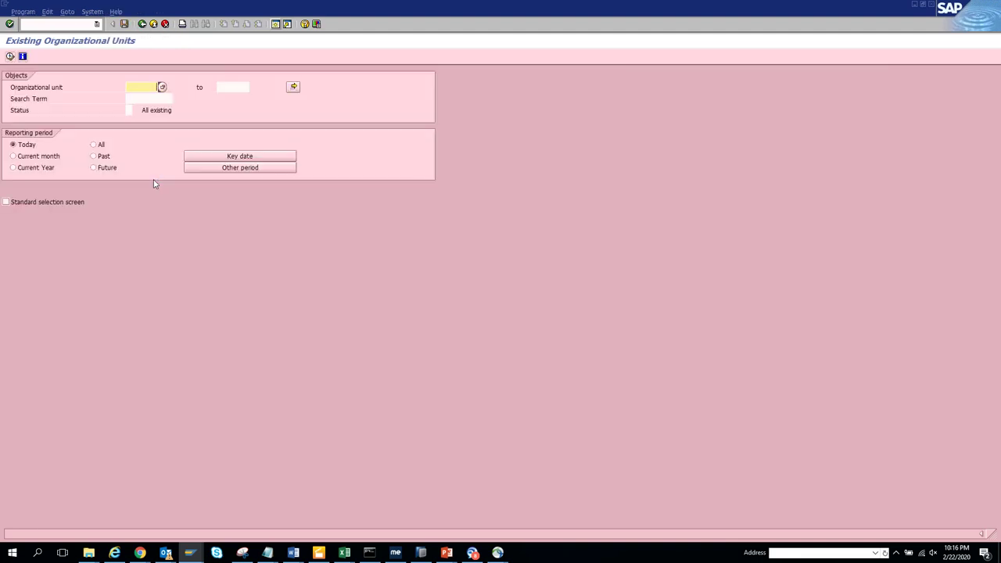
click(94, 155)
click(10, 56)
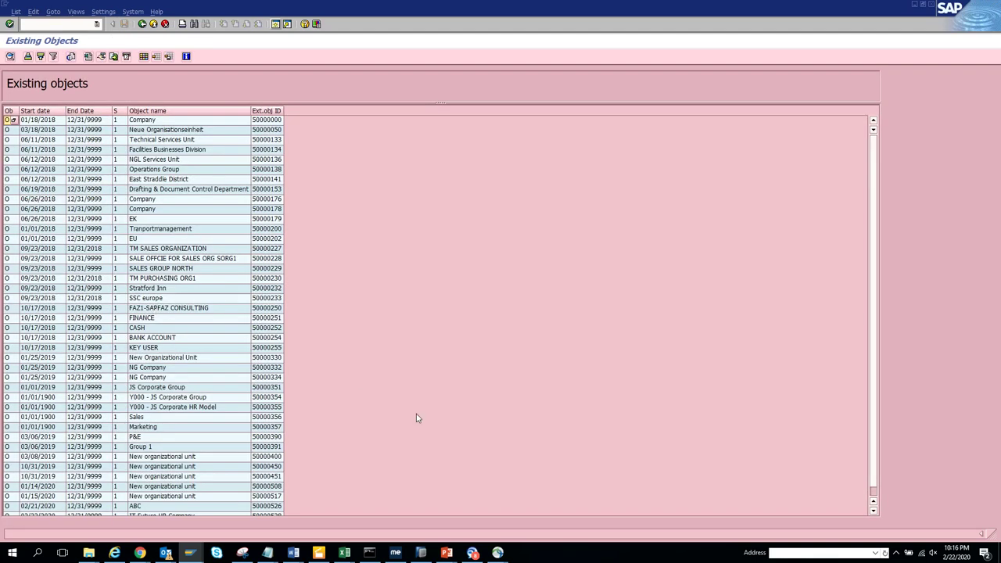
scroll(873, 498, down, 1)
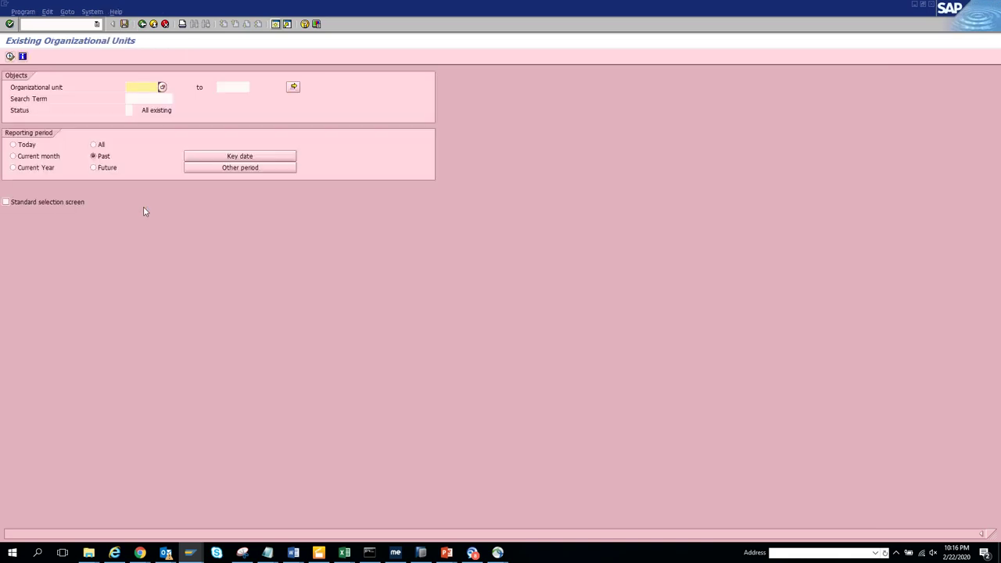
- Run the report through the standard selection screen, using the abbreviation of IT Future HR Company as search term, and open that object
click(72, 202)
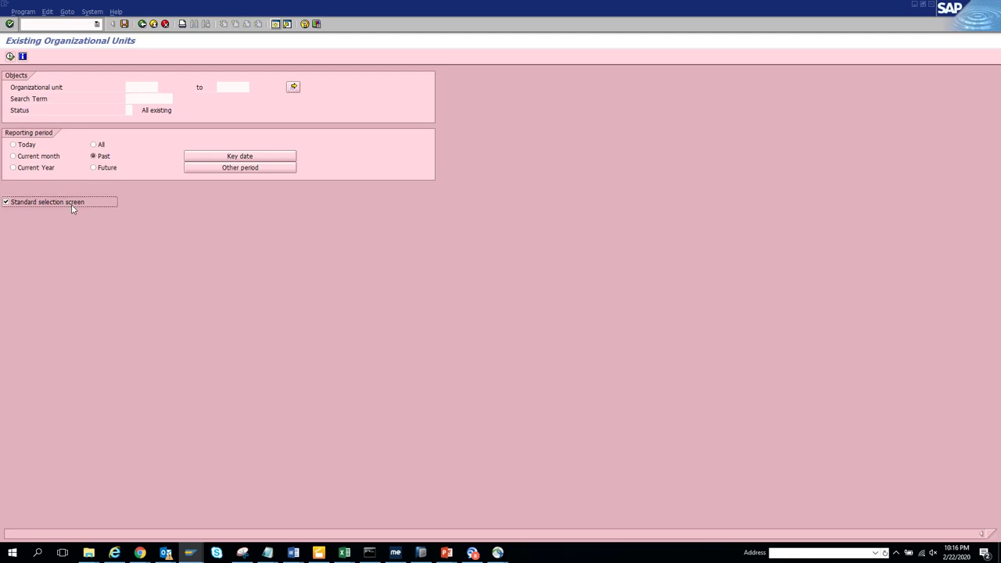
click(9, 57)
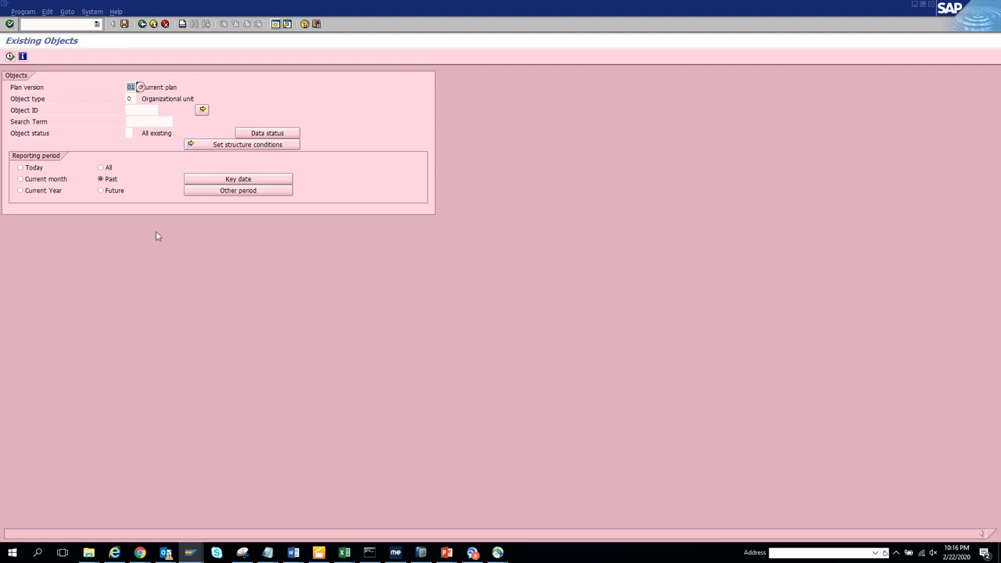
click(140, 122)
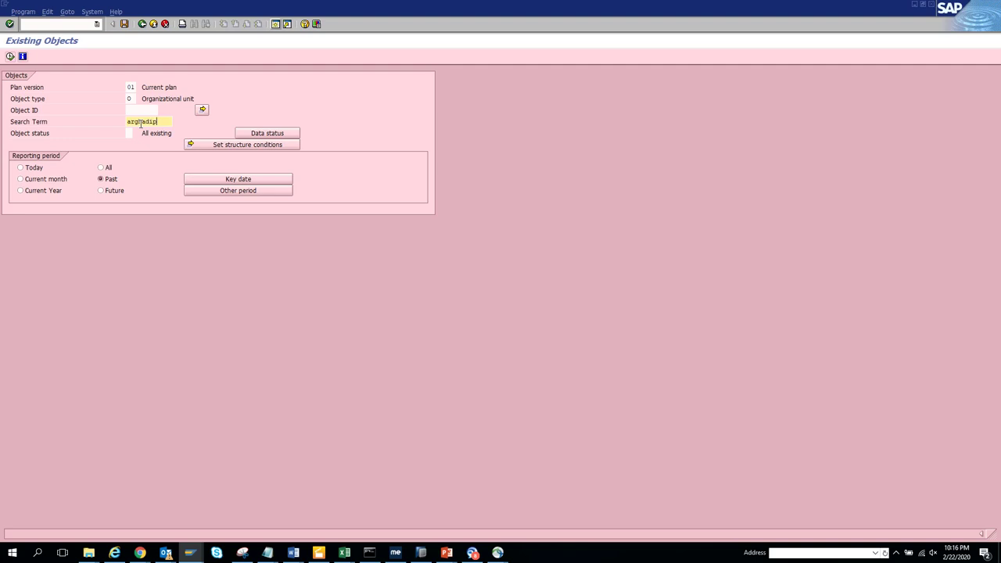
click(9, 56)
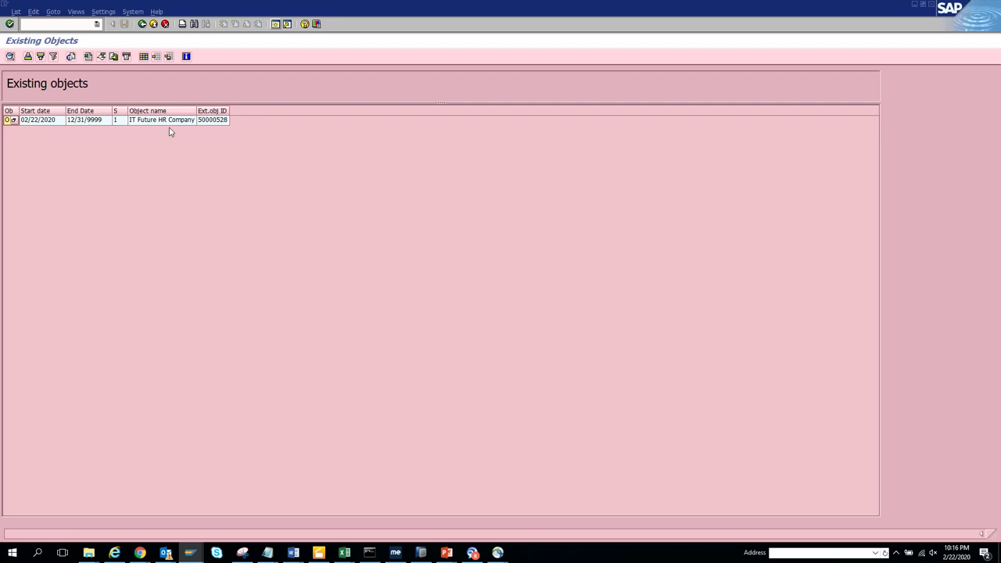
double_click(186, 119)
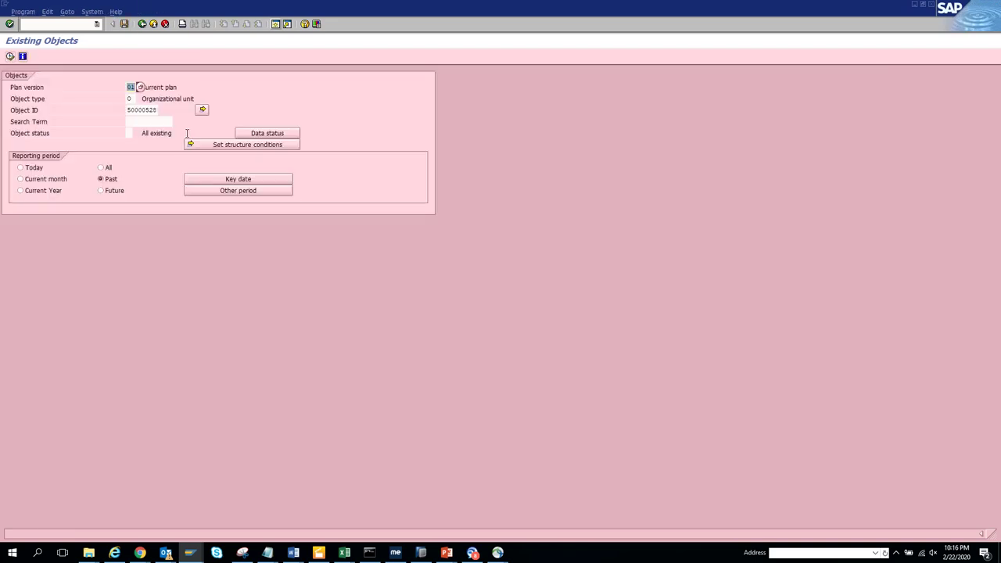
- Reuse the previous transaction entry with its last digit changed to 7 to start transaction S_AHR_61016227
click(97, 25)
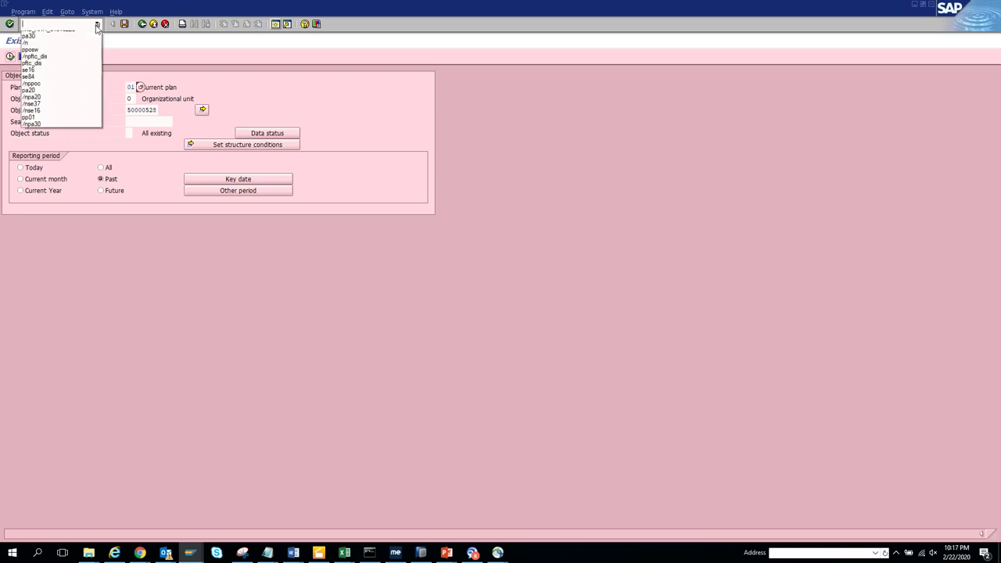
click(79, 35)
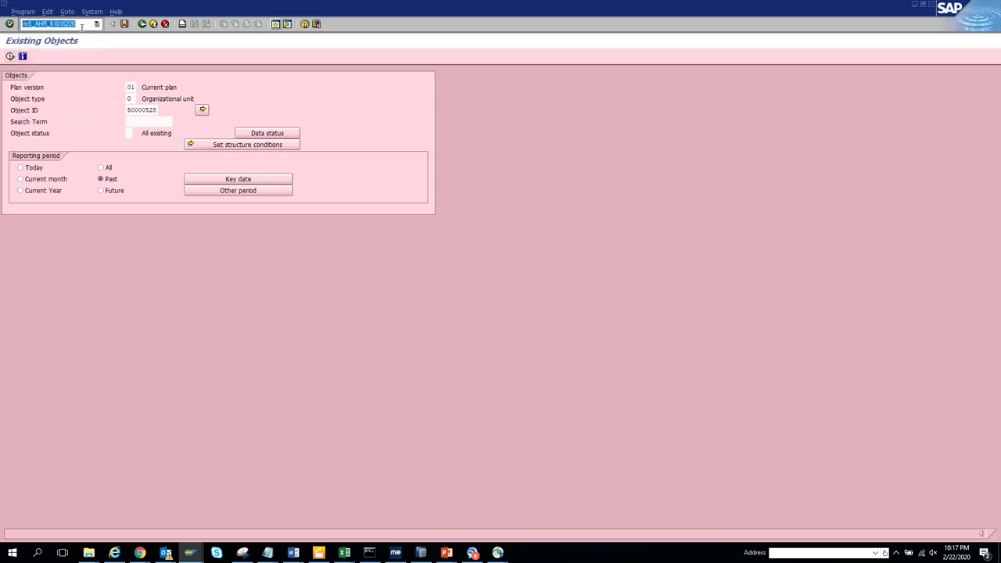
click(82, 26)
text(7)
key(Return)
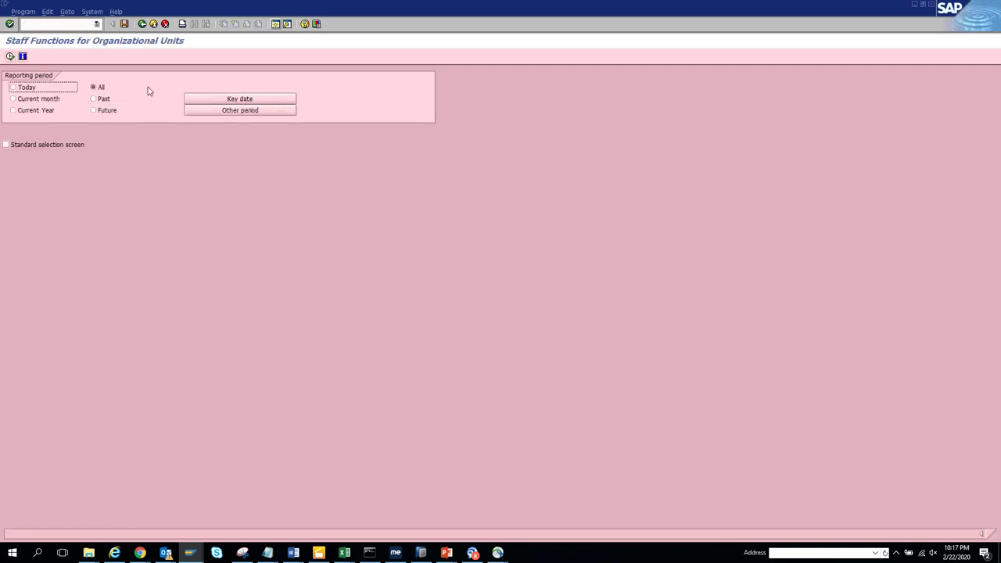
- Run the Staff Functions report for all periods, drill into the organizational units and compare their key and text displays
click(9, 56)
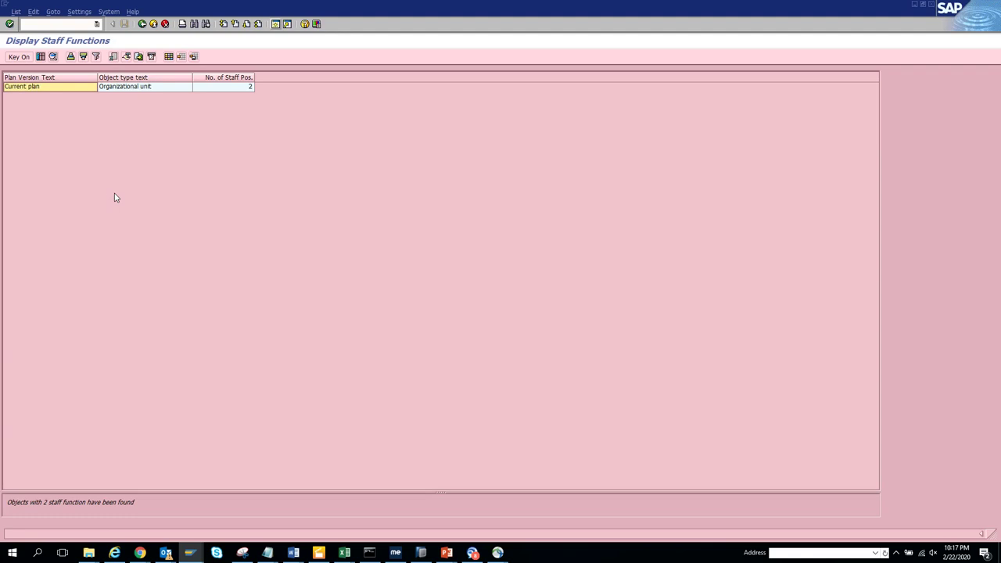
double_click(234, 89)
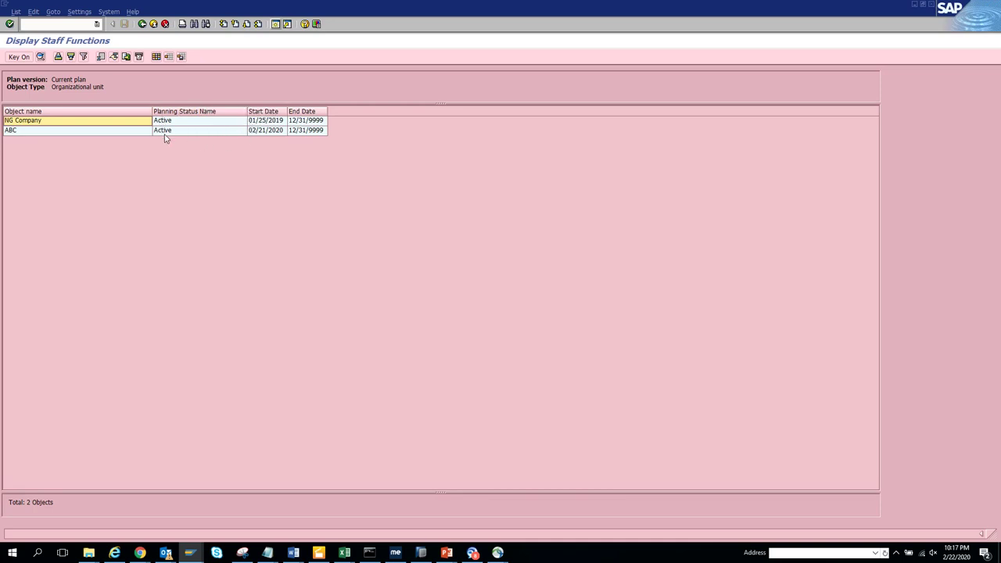
click(17, 55)
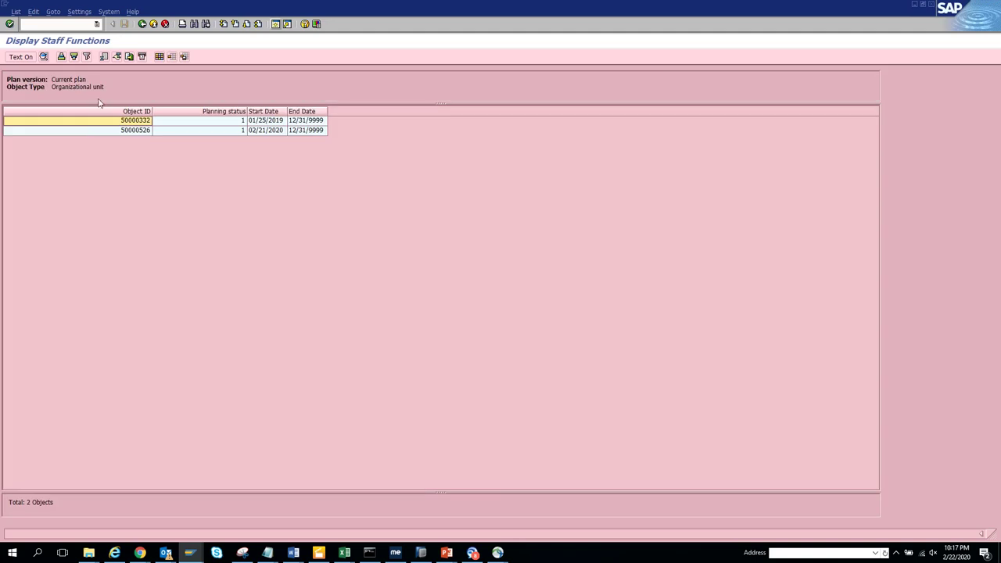
click(29, 56)
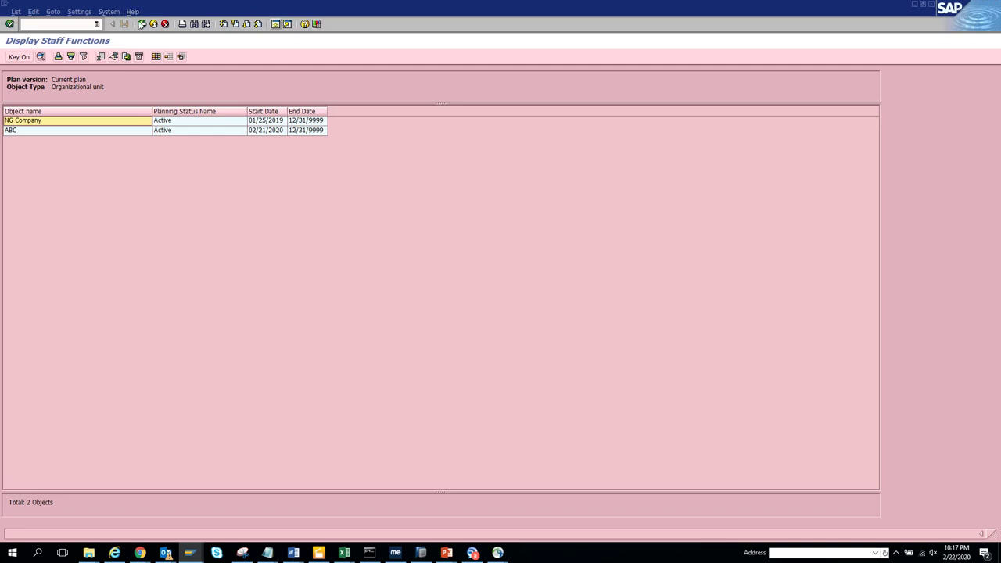
click(141, 24)
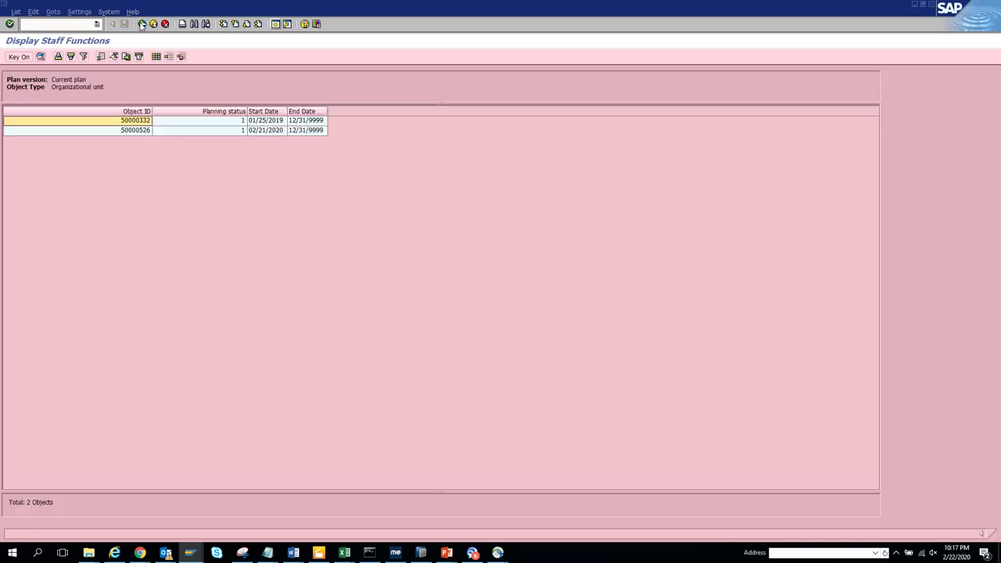
click(141, 24)
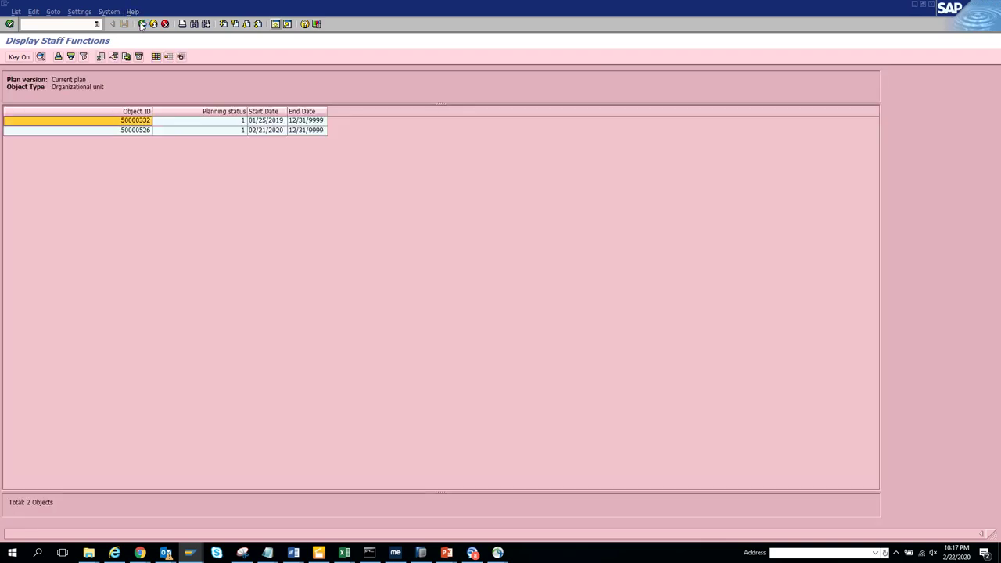
- Switch to the PowerPoint slide SAP HR Report, look up the next transaction code and return to SAP
key(alt+Tab)
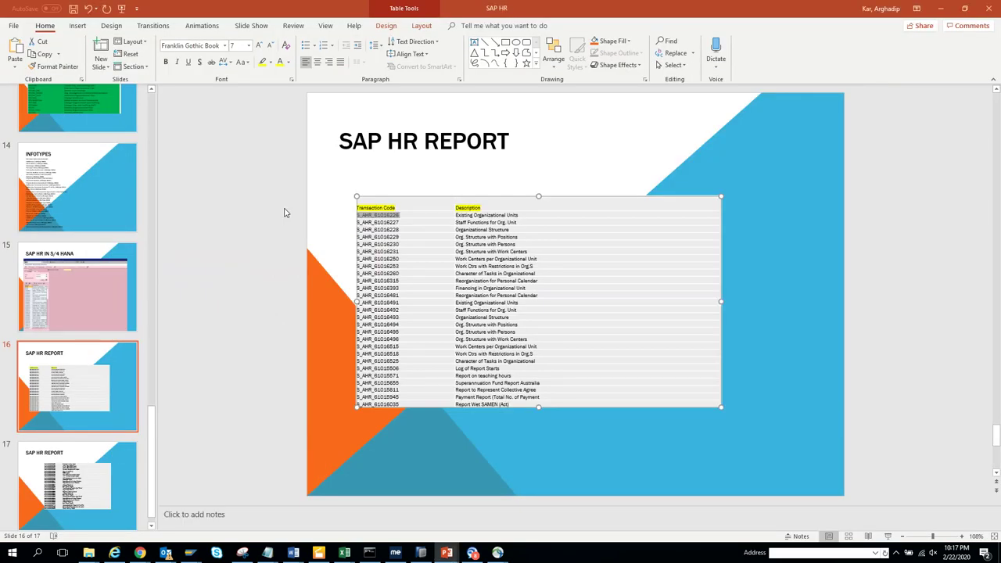
key(alt)
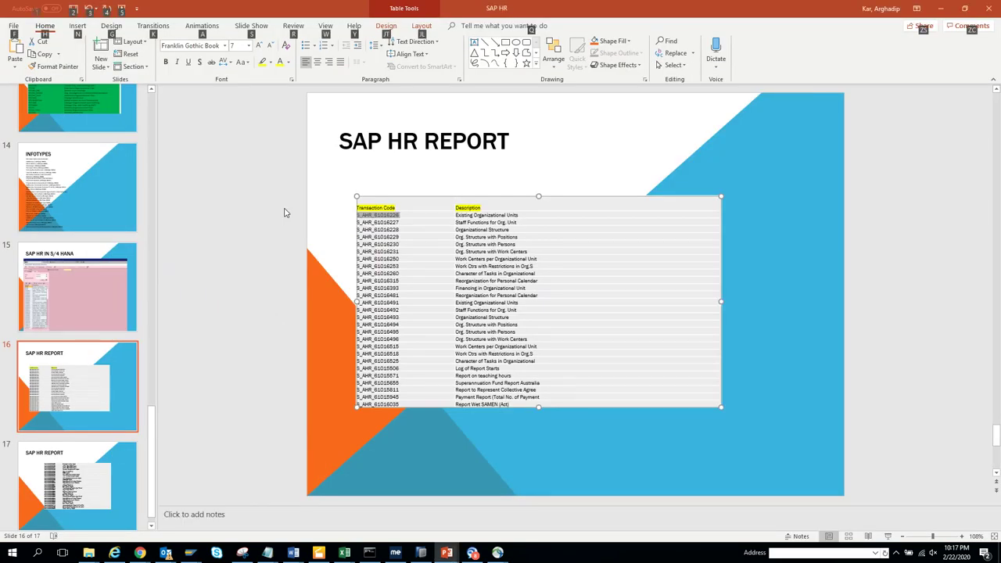
key(alt+Tab)
key(alt+Tab)
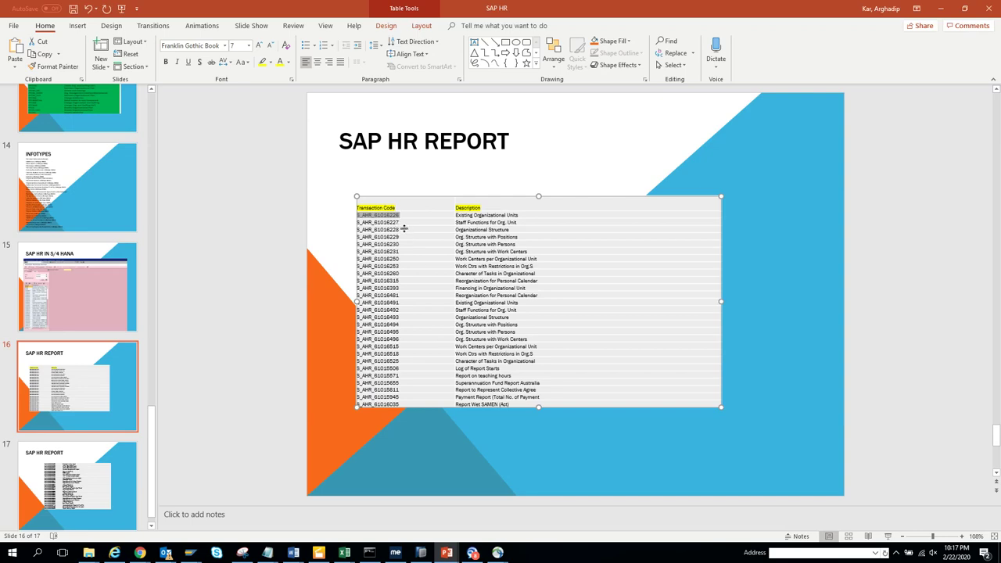
key(alt+Tab)
- Leave the Staff Functions list and reuse the previous transaction entry with its last digit changed to 8 to start S_AHR_61016228
click(96, 26)
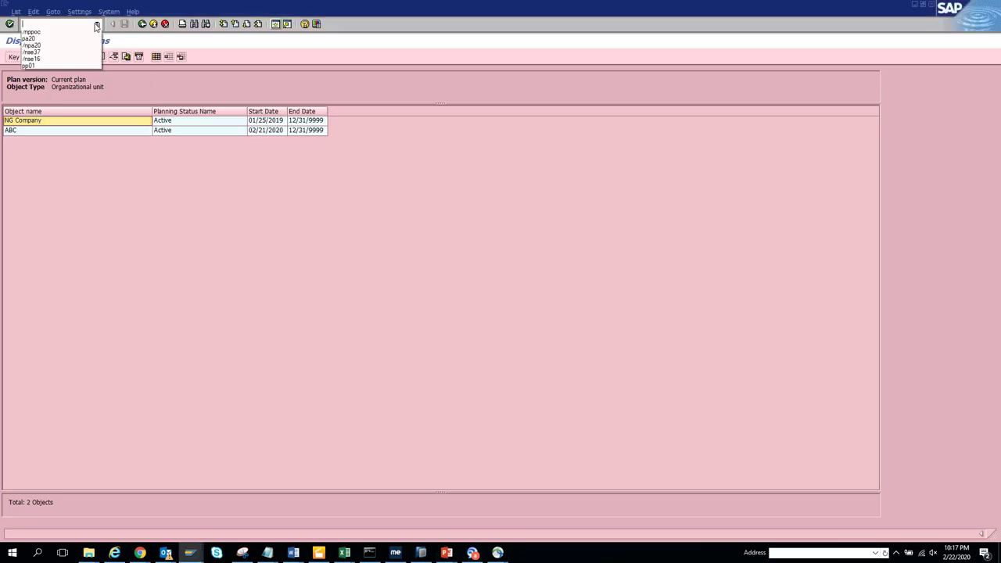
click(142, 26)
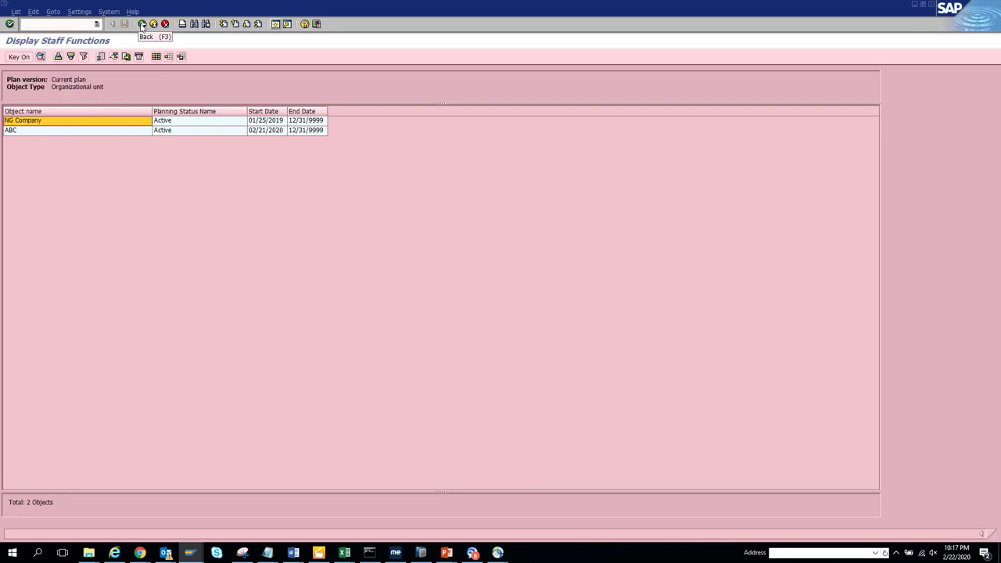
click(142, 26)
click(97, 25)
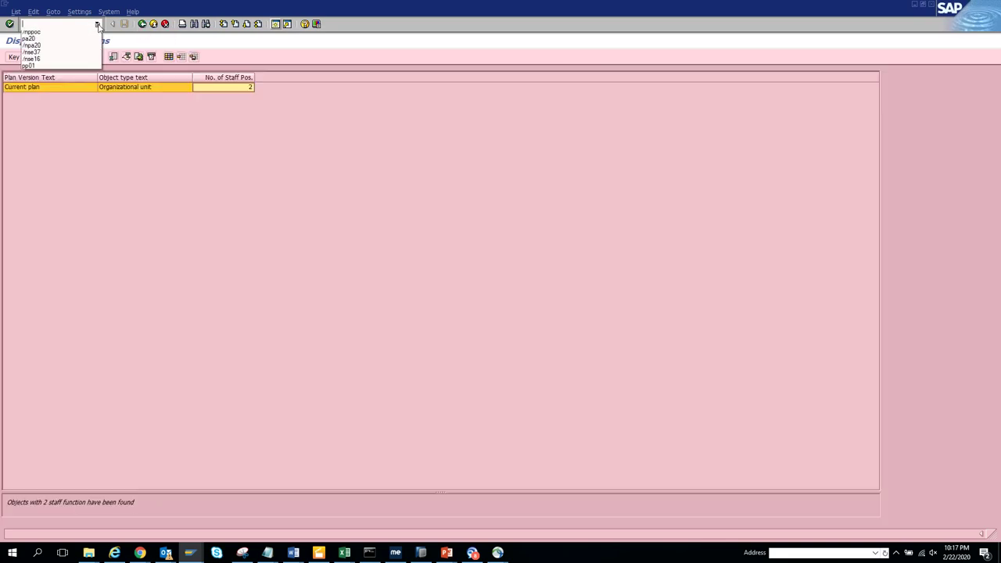
click(75, 33)
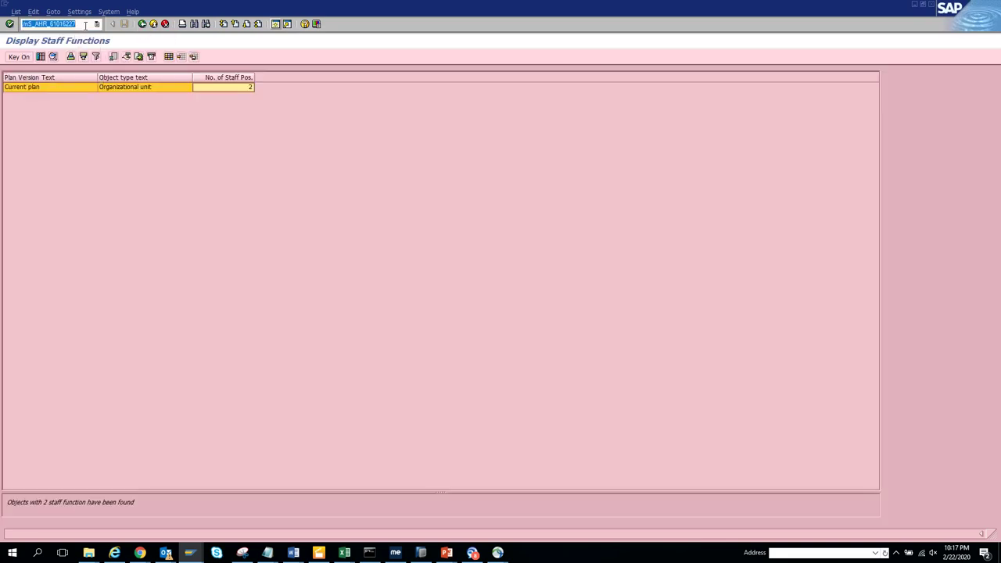
click(86, 24)
key(Return)
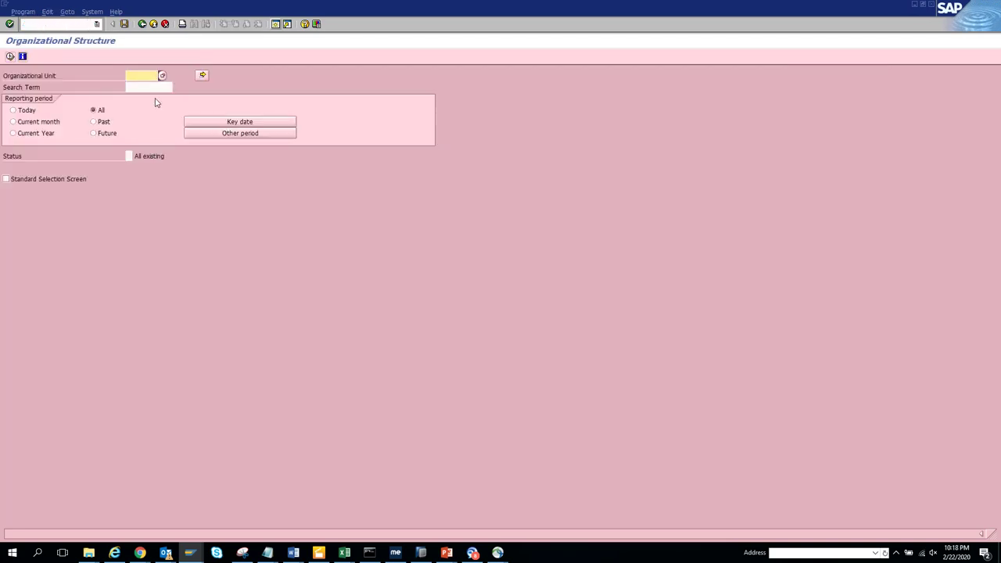
- Run the Organizational Structure report for all objects, expand IT Future HR Company and its FINANCE unit, and view the relationship dates
click(10, 56)
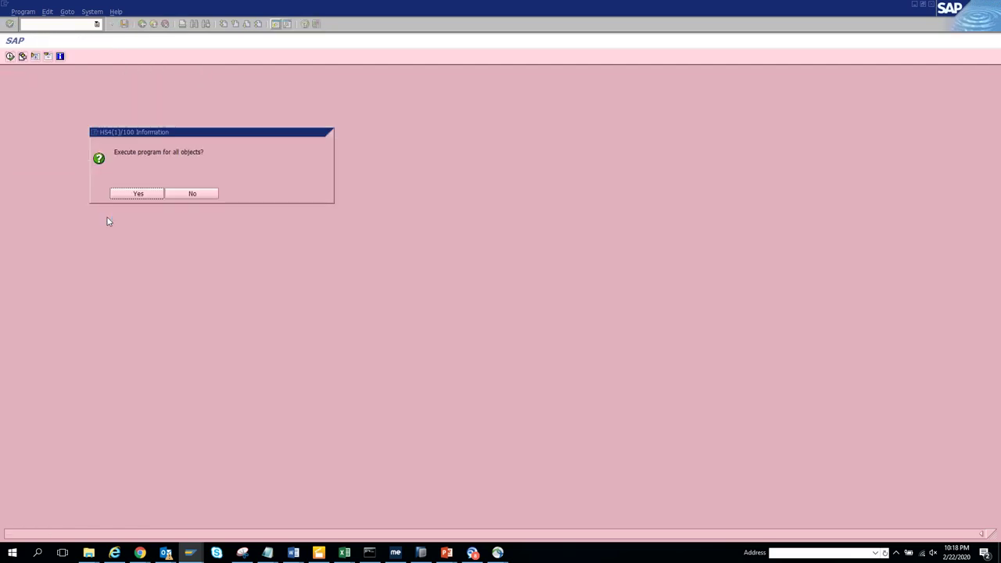
click(138, 193)
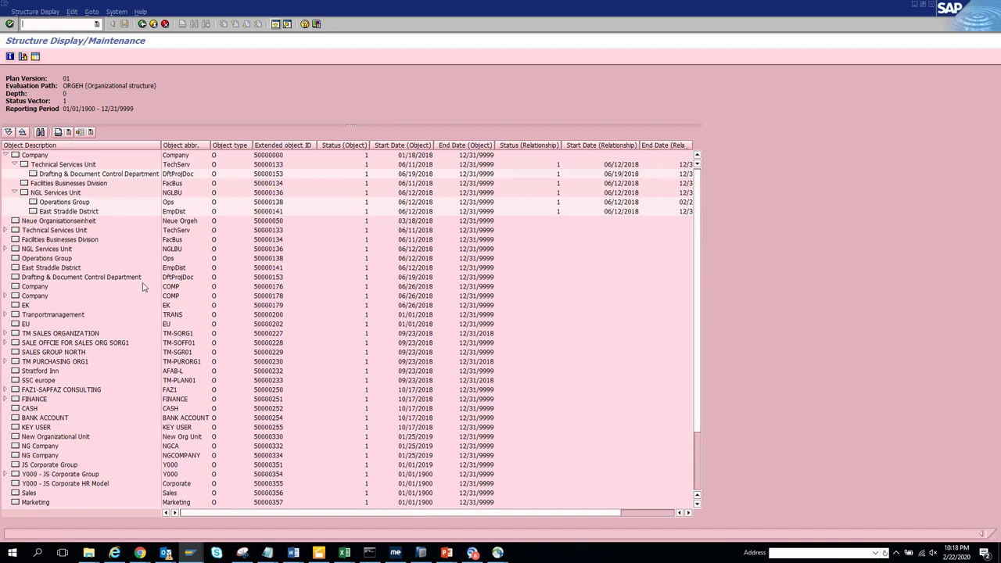
scroll(695, 478, down, 3)
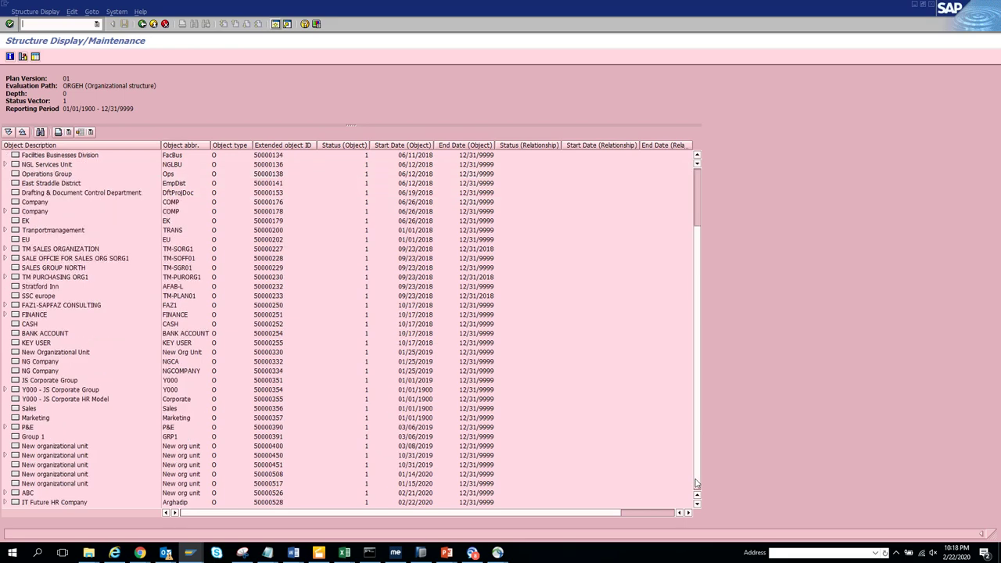
click(6, 502)
scroll(700, 485, down, 2)
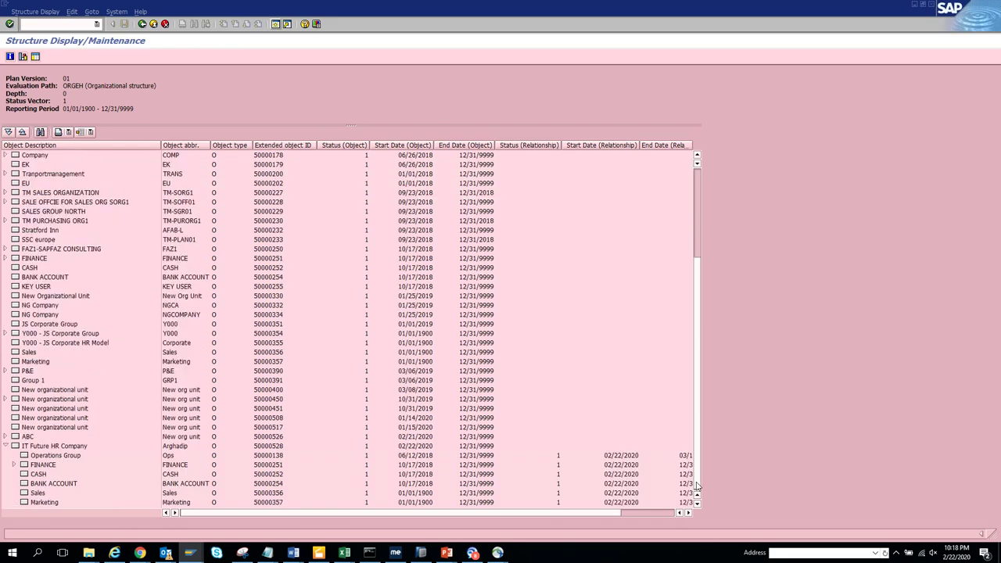
click(15, 464)
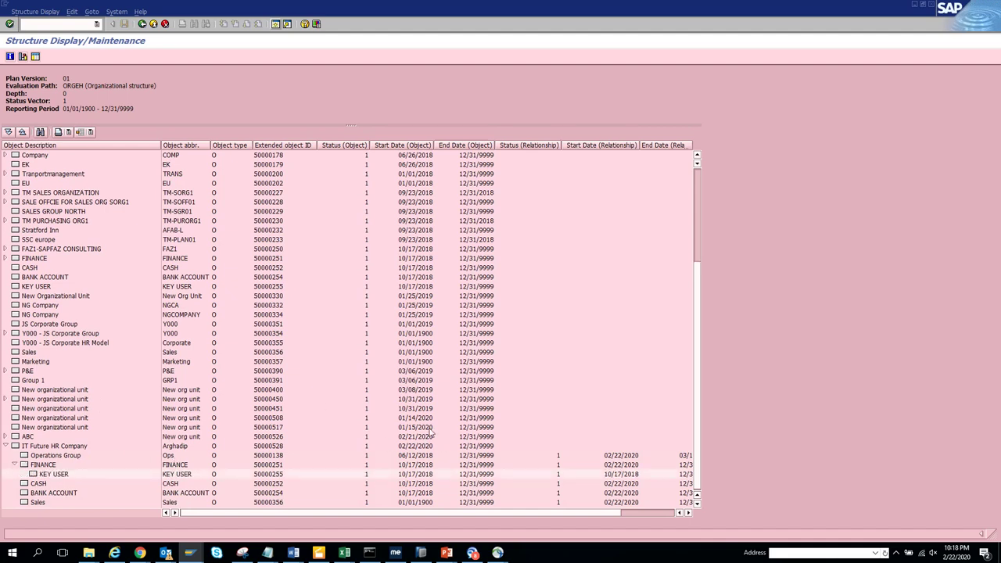
click(663, 513)
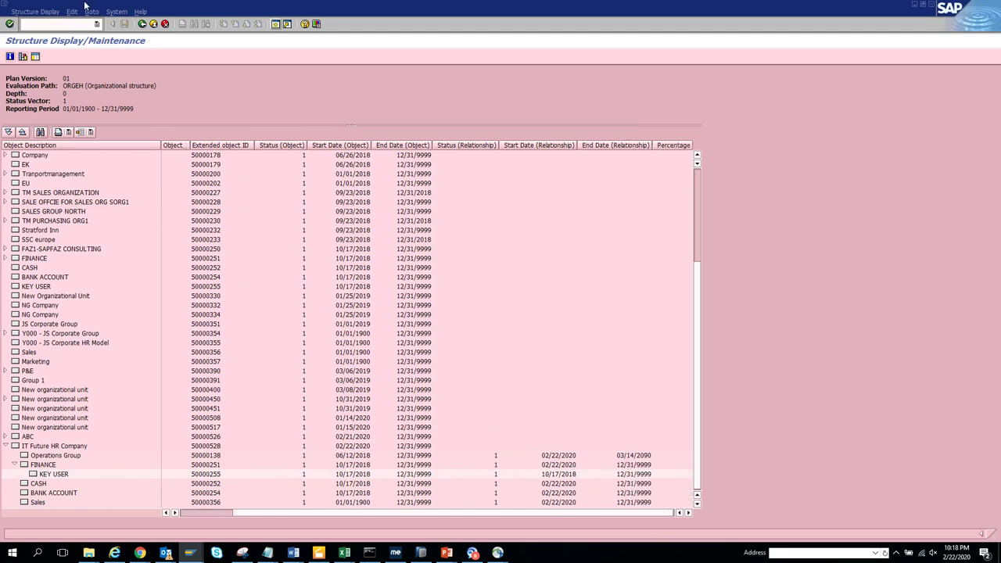
- Reuse the previous transaction entry with its last digit changed to 9 to start transaction S_AHR_61016229
click(97, 24)
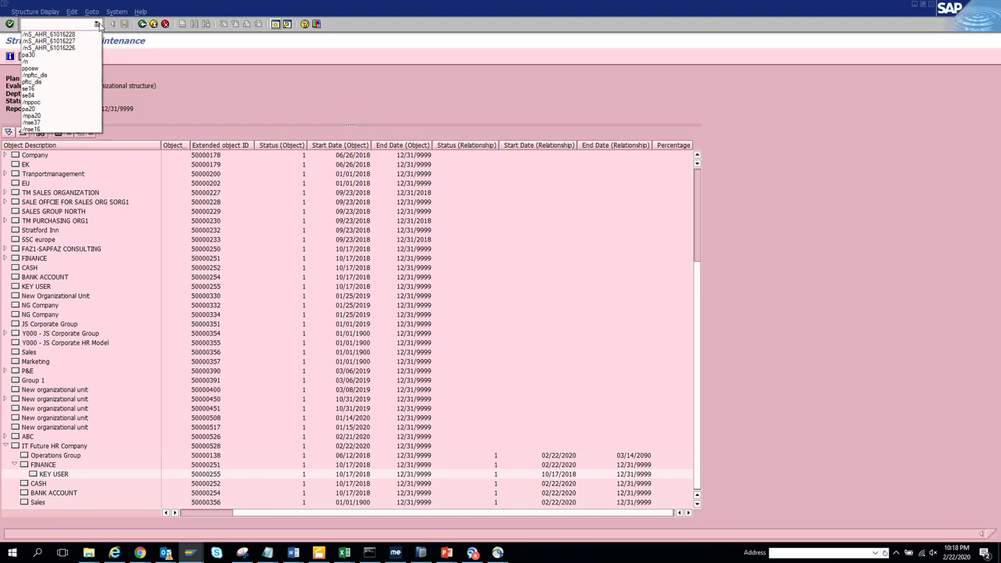
click(84, 34)
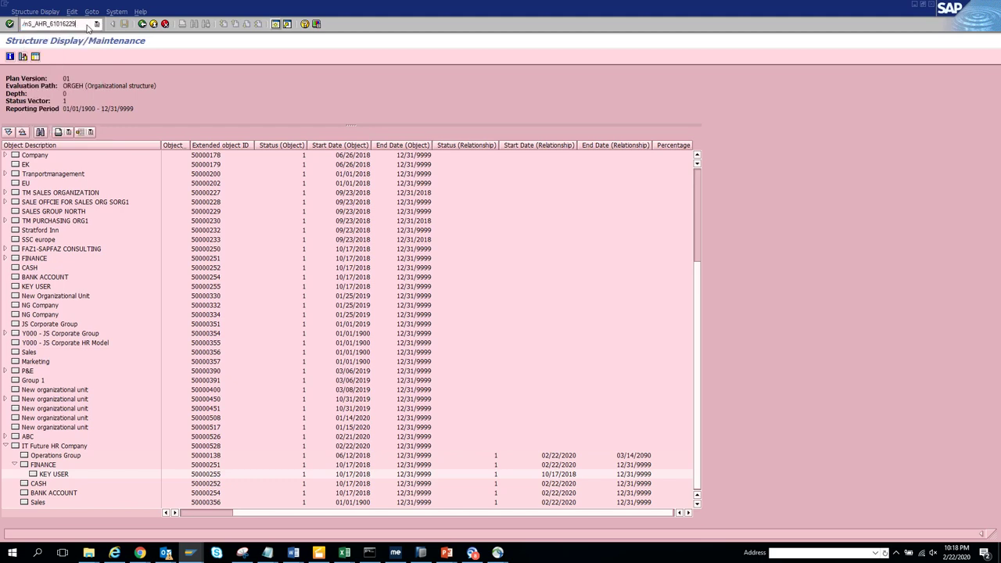
key(Return)
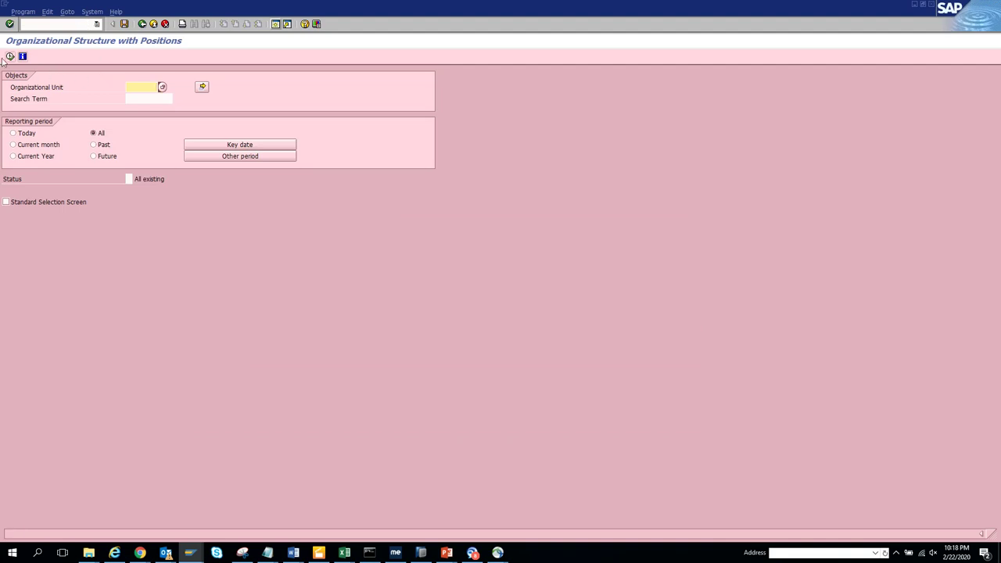
- Run the Organizational Structure with Positions report for all objects and expand IT Future HR Company and its Marketing unit
click(10, 56)
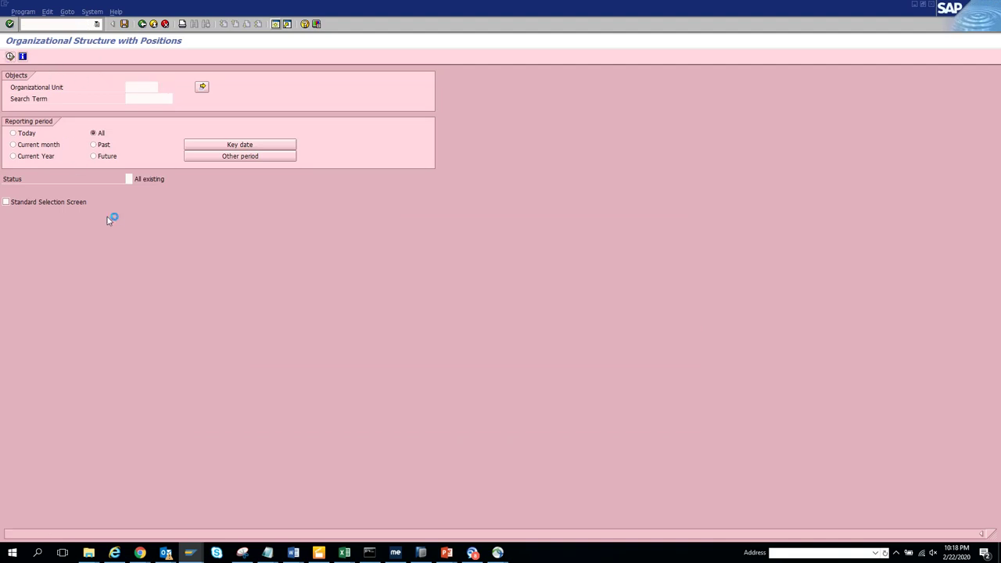
click(137, 193)
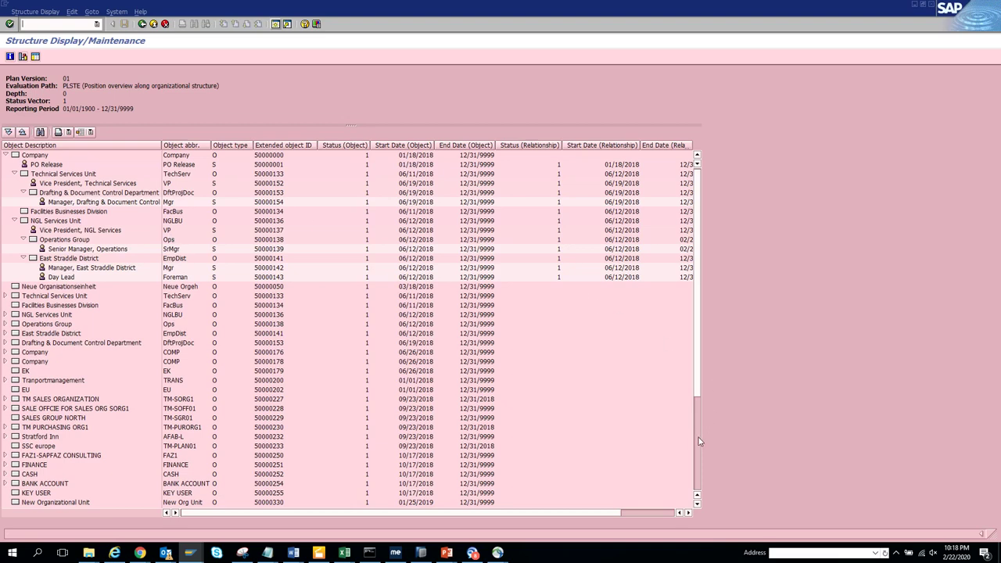
scroll(698, 437, down, 5)
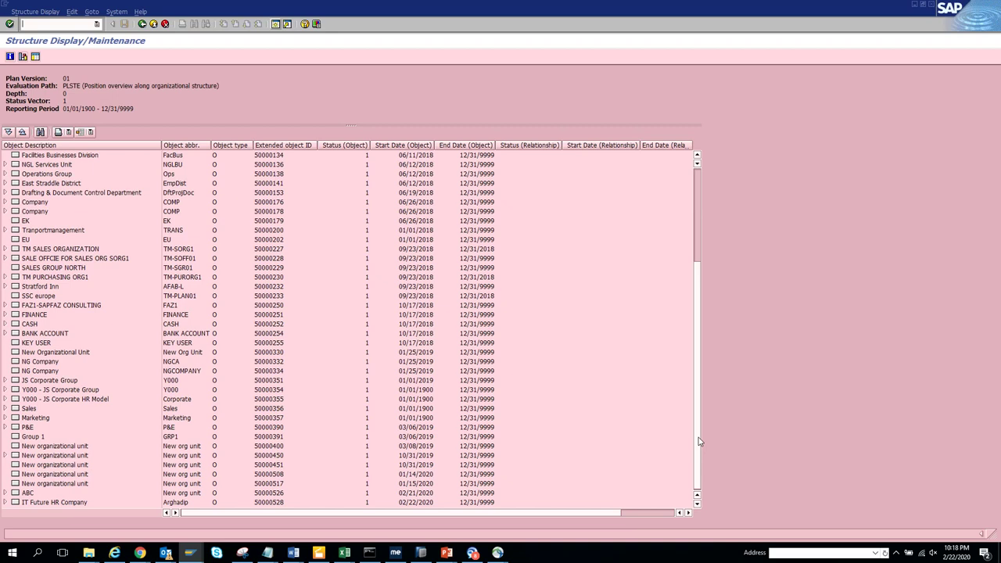
click(5, 502)
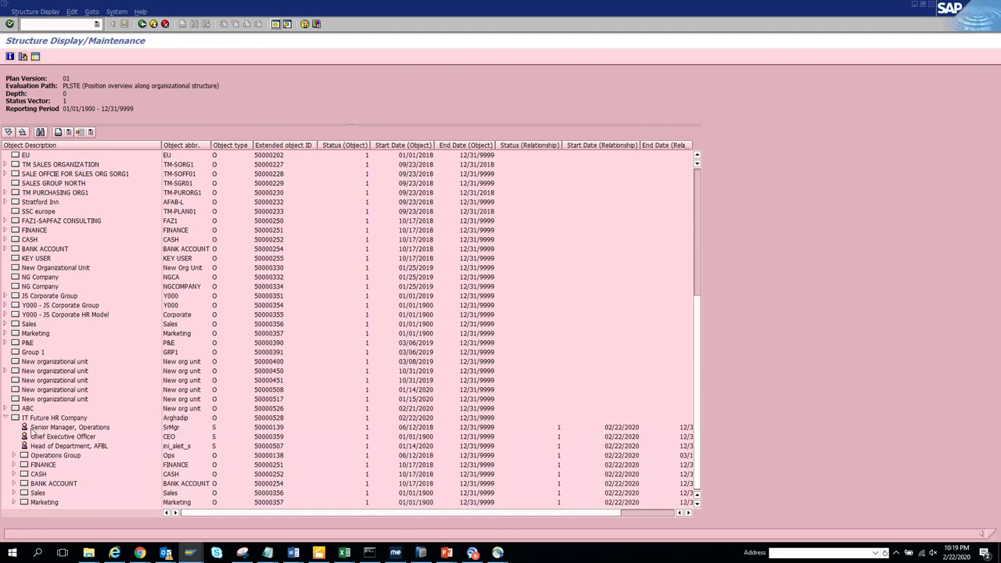
click(13, 506)
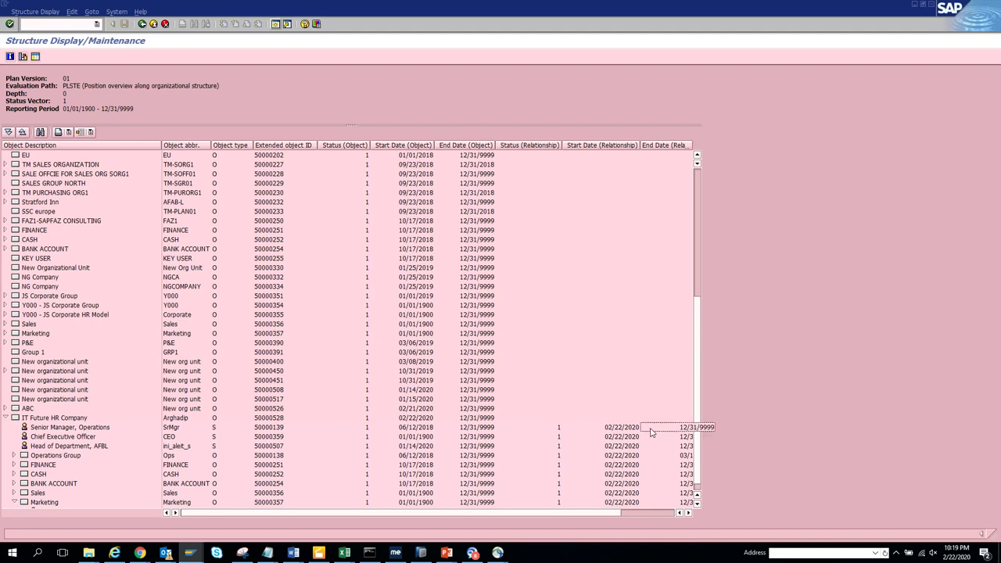
click(91, 132)
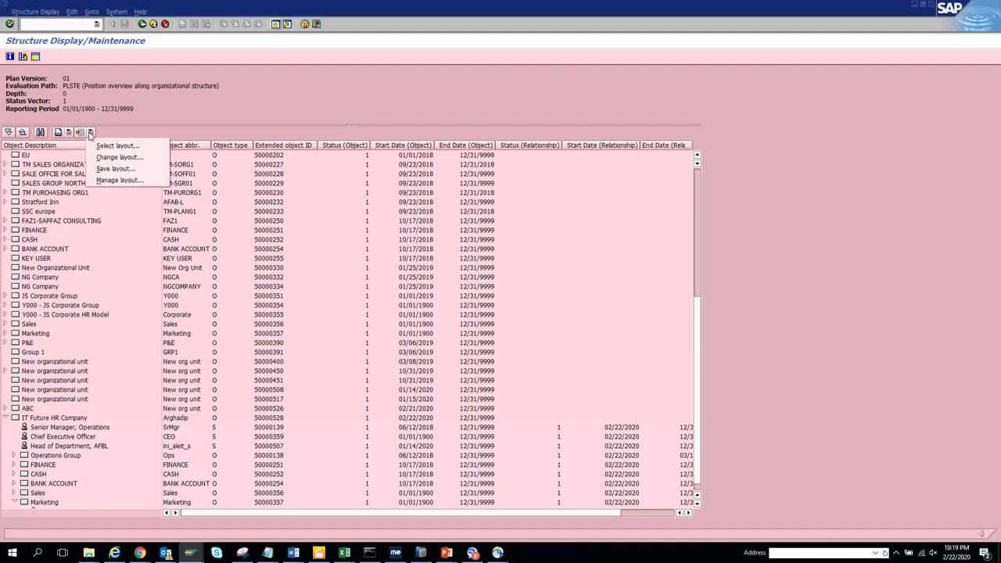
click(108, 160)
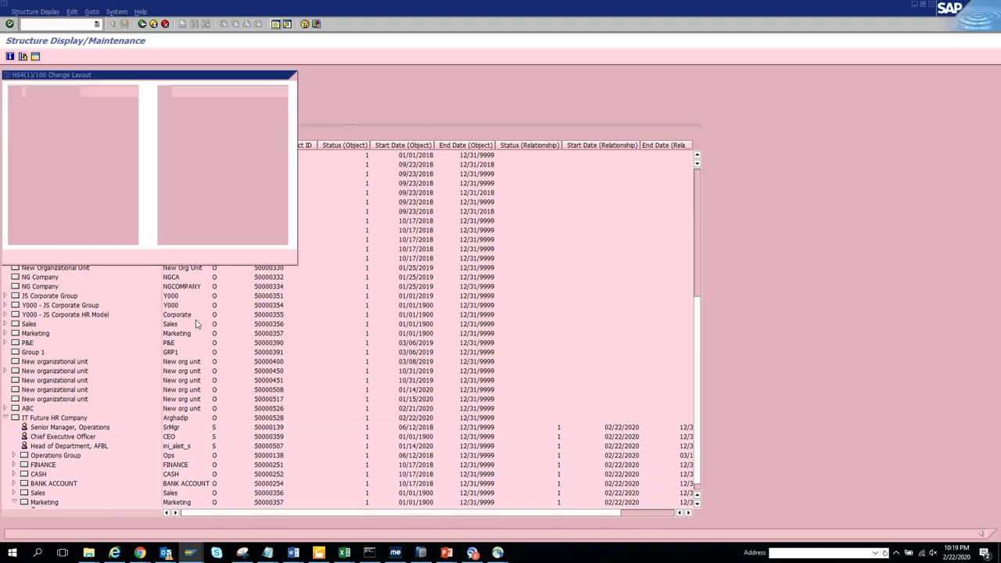
click(291, 77)
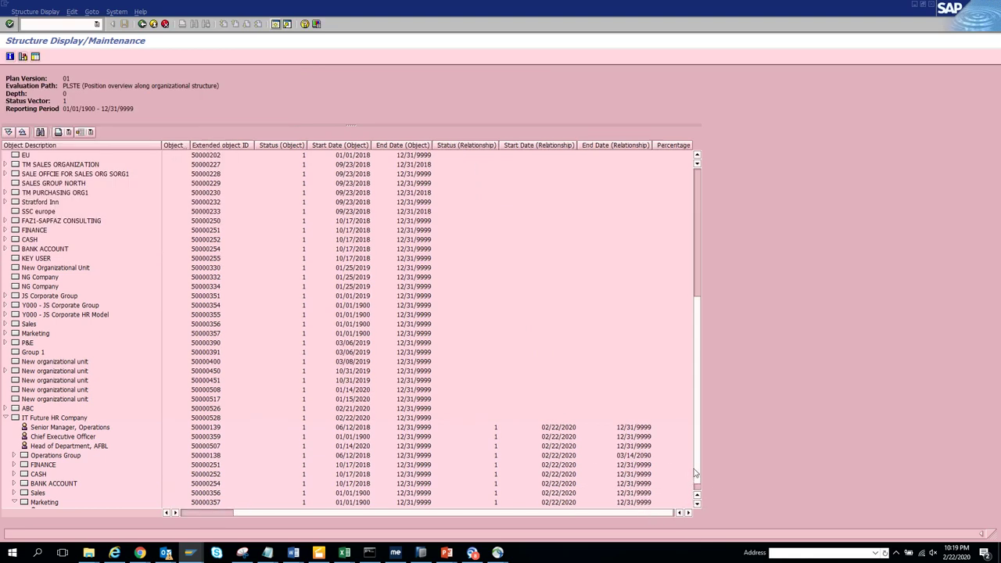
- Review the Marketing positions under IT Future HR Company and expand its Sales, BANK ACCOUNT, CASH and FINANCE units
scroll(695, 472, down, 1)
scroll(695, 477, up, 1)
scroll(698, 491, down, 1)
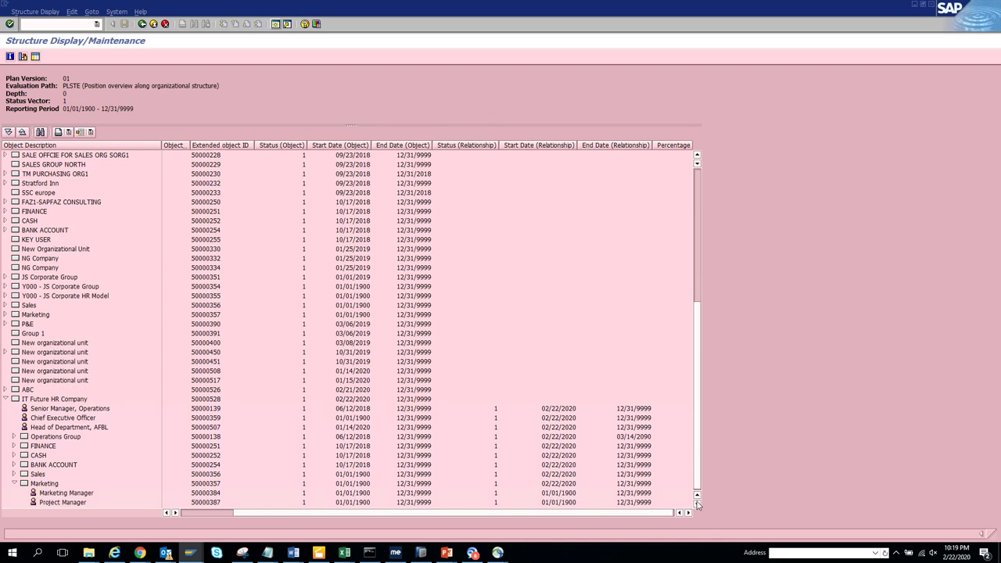
click(13, 474)
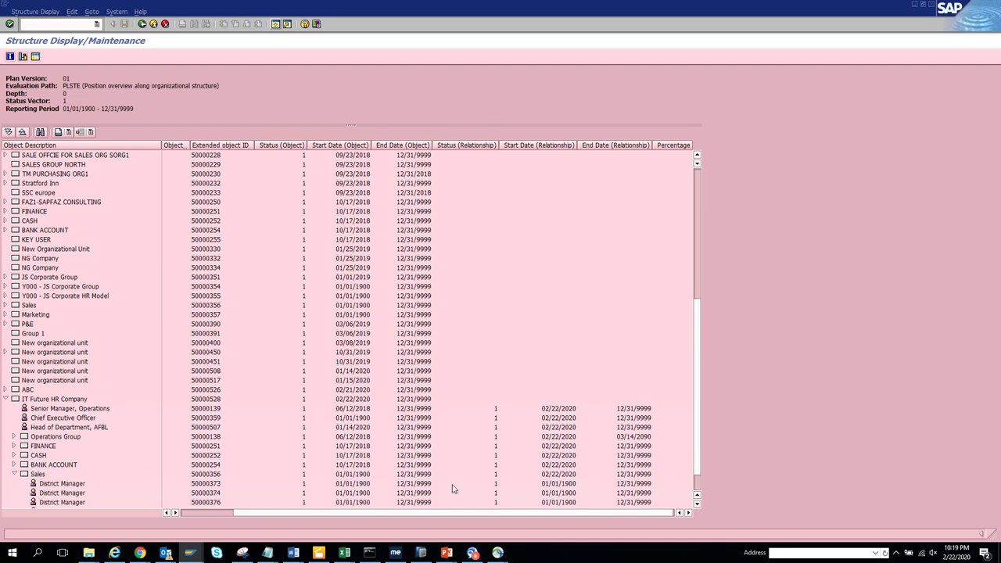
click(14, 465)
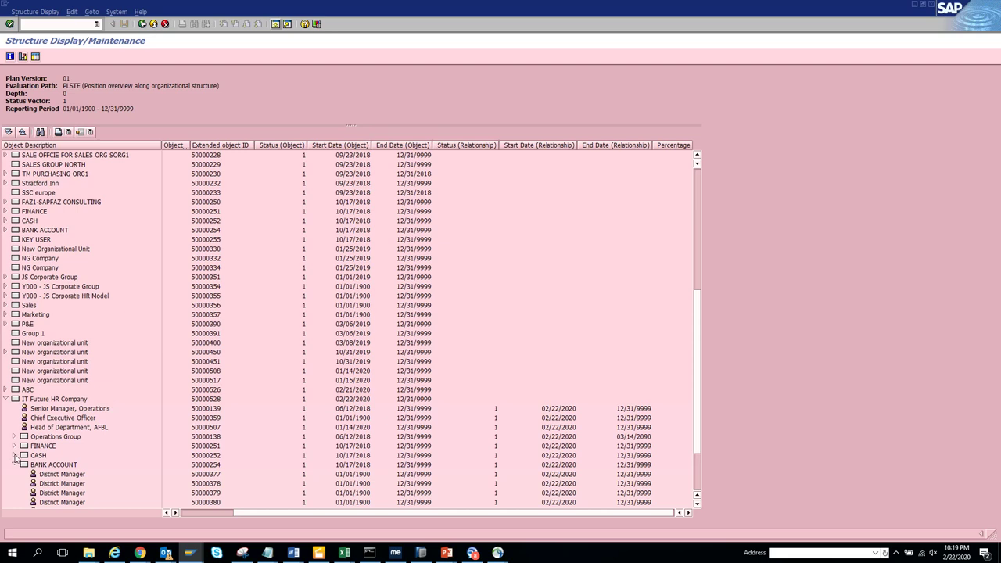
click(14, 455)
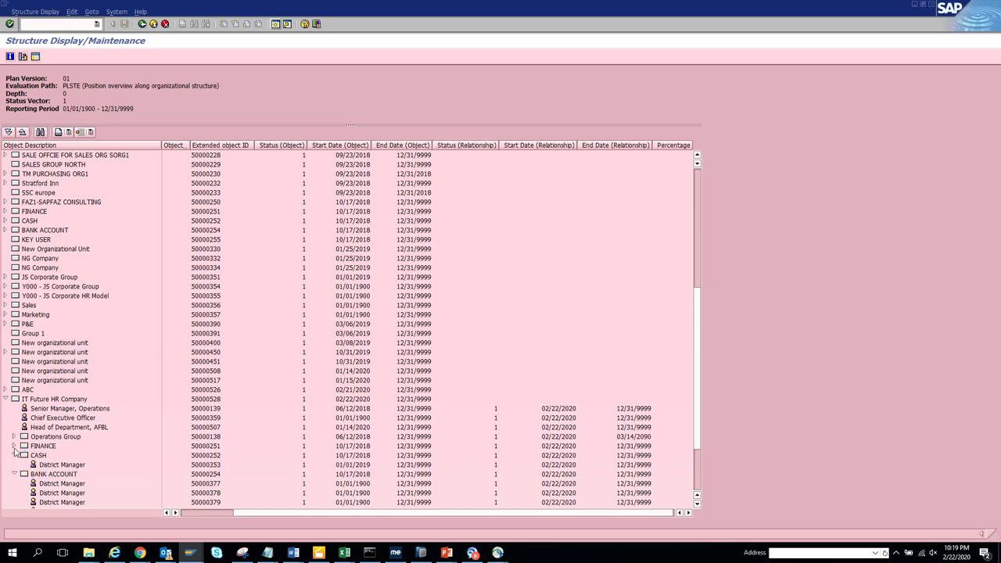
click(14, 446)
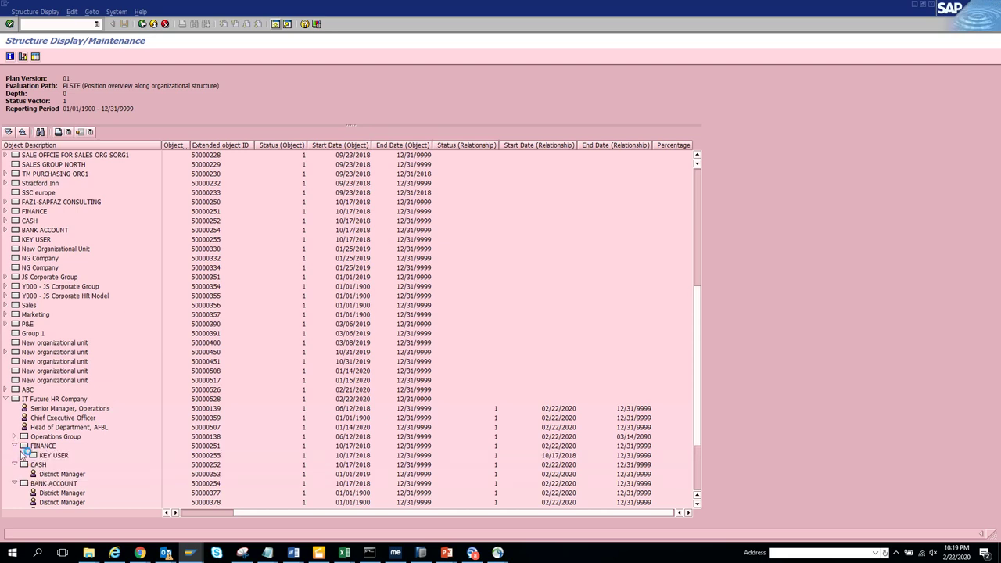
- Leave the positions report, start transaction S_AHR_61016230 and run the Organizational Structure with Persons report for all objects
click(141, 24)
click(98, 25)
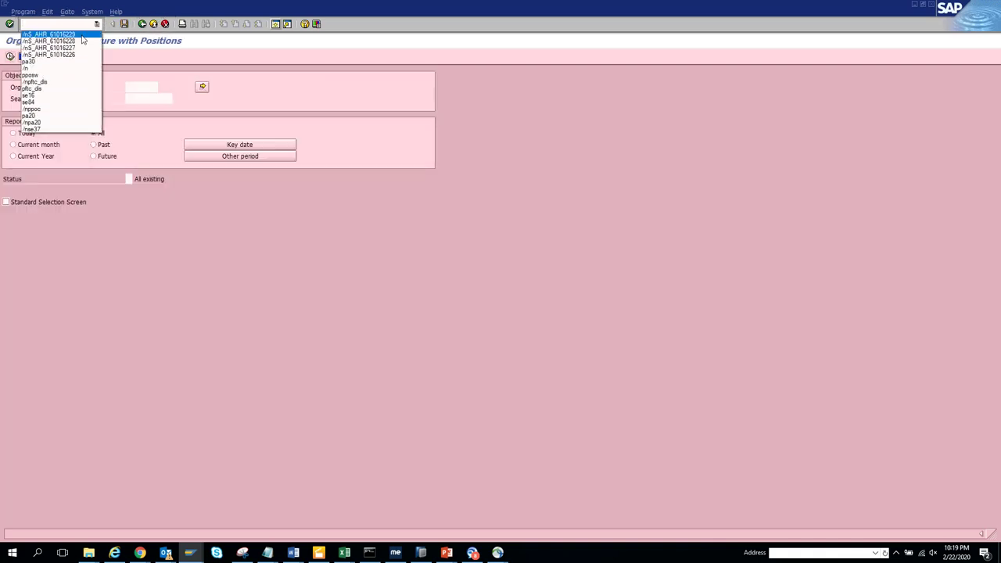
click(82, 39)
click(70, 23)
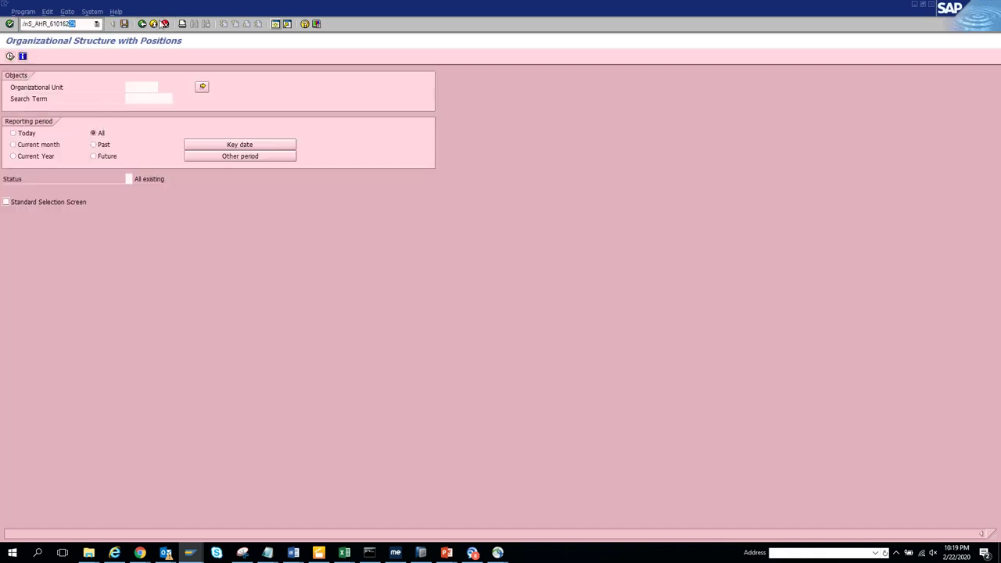
key(Return)
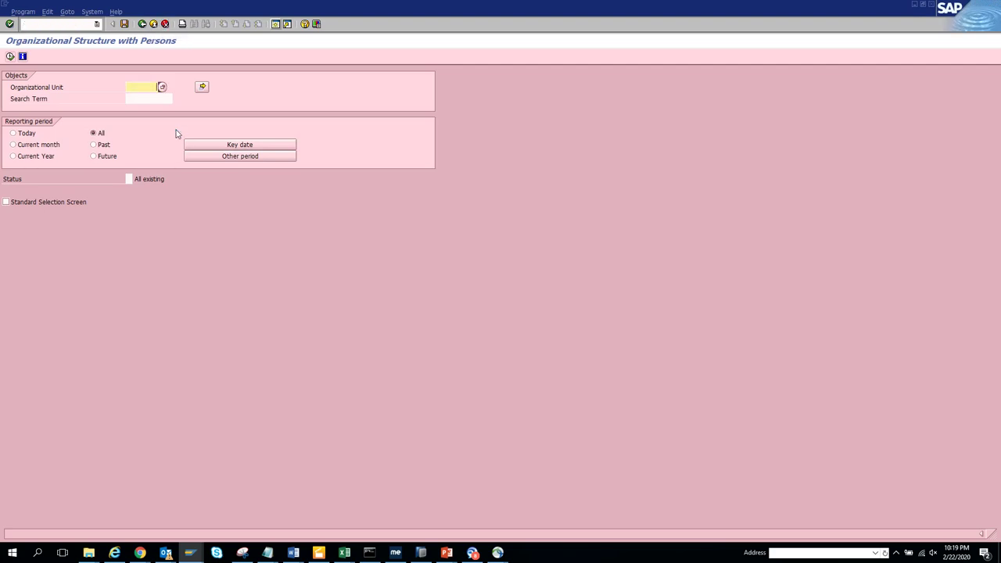
click(10, 56)
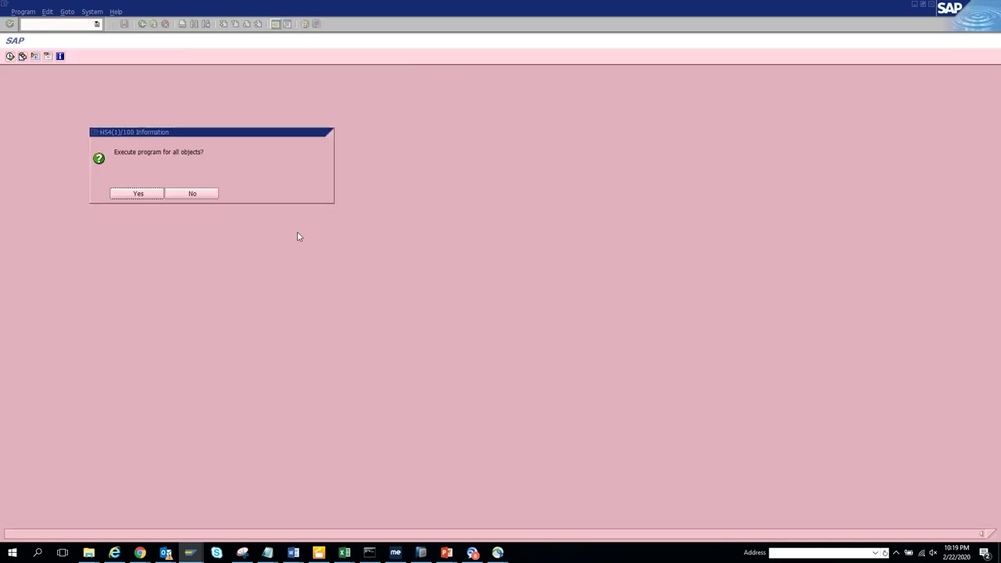
click(151, 195)
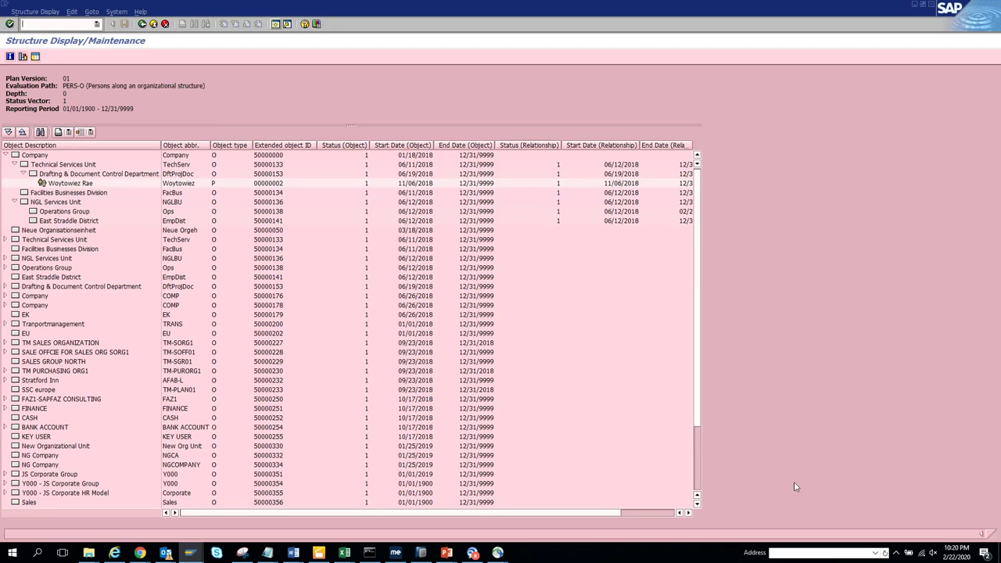
- Expand IT Future HR Company and its Operations Group in the persons report
scroll(701, 486, down, 3)
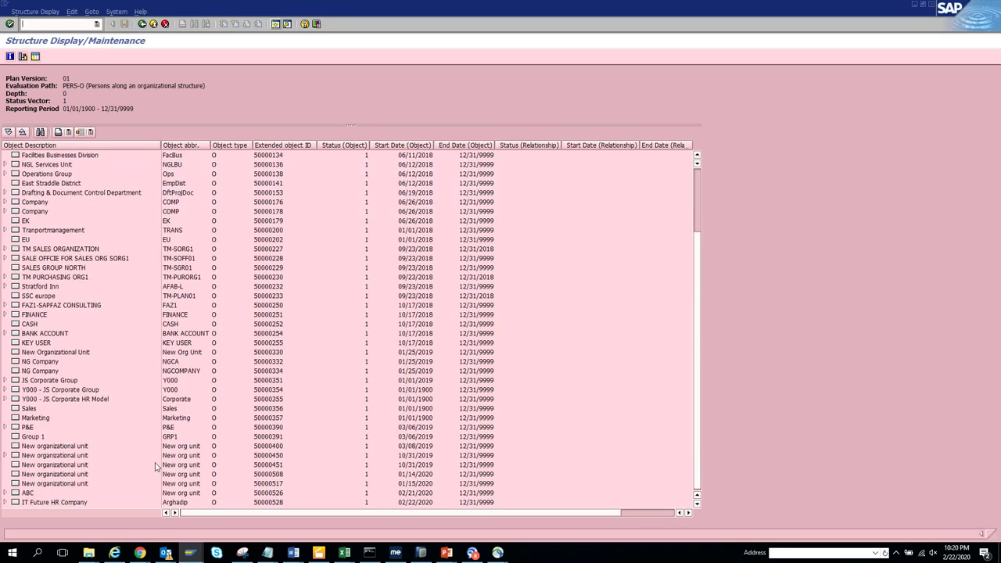
click(6, 503)
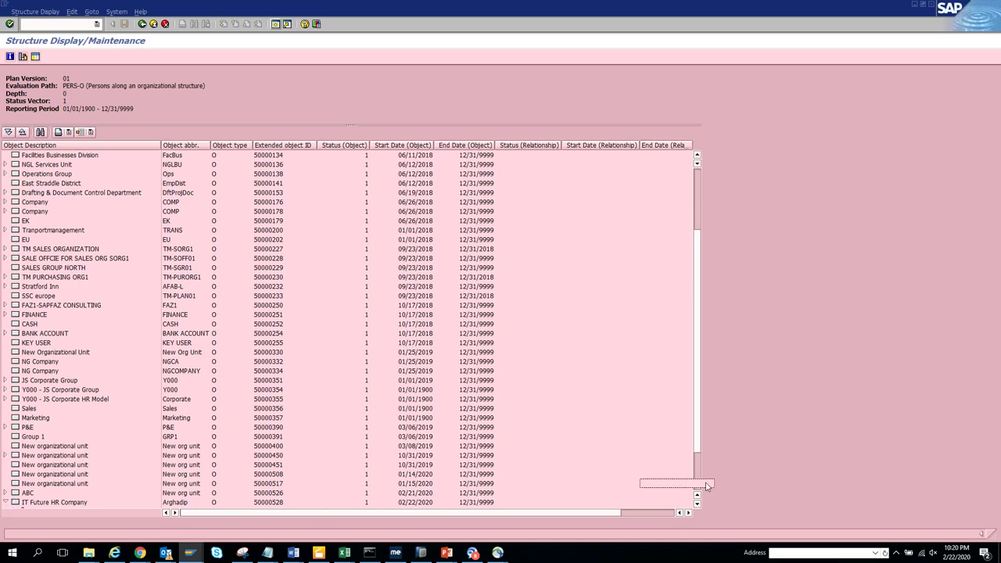
scroll(698, 487, down, 2)
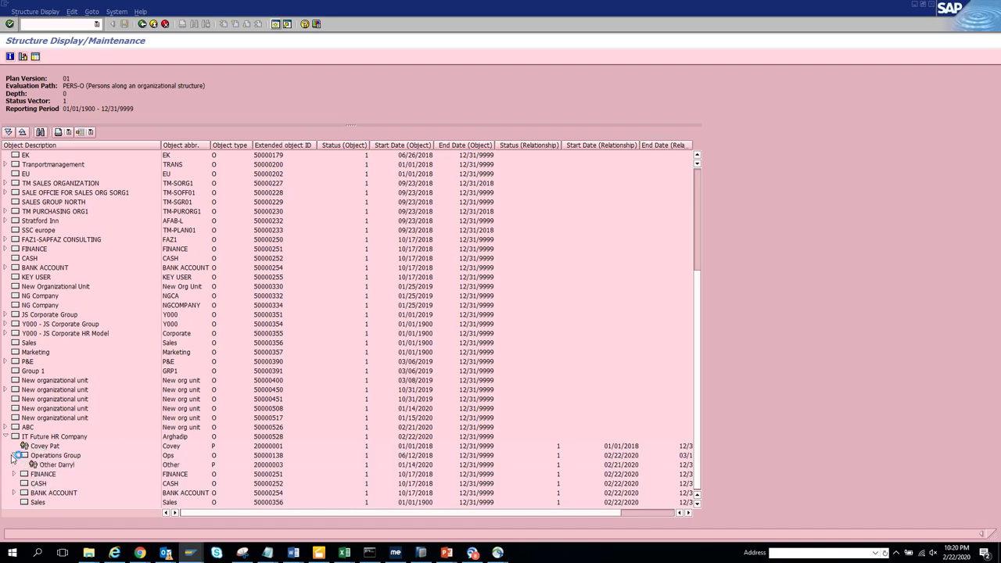
click(13, 455)
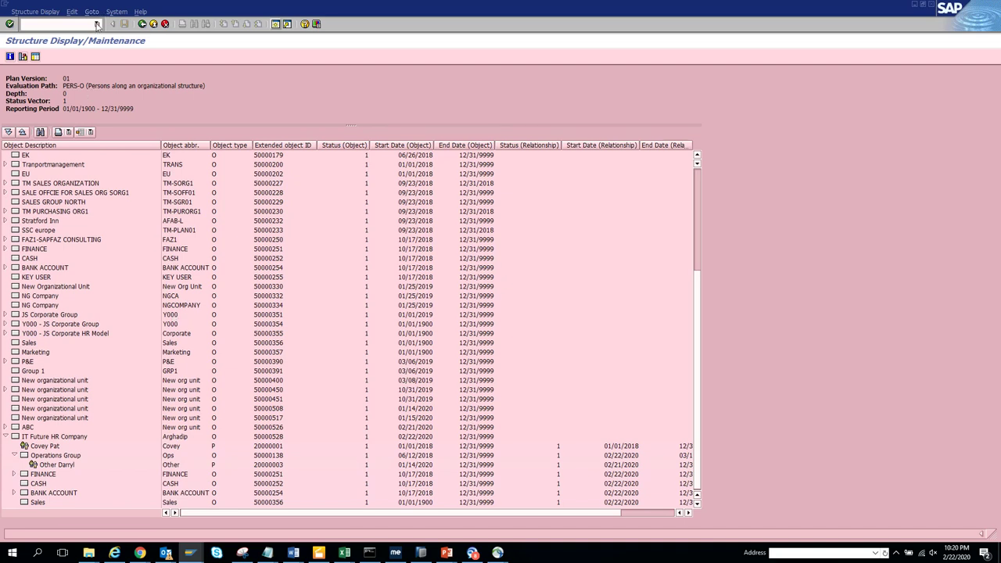
- Start transaction S_AHR_61016231 and run the Organizational Structure with Work Centers report for all objects
click(96, 23)
click(82, 36)
key(Return)
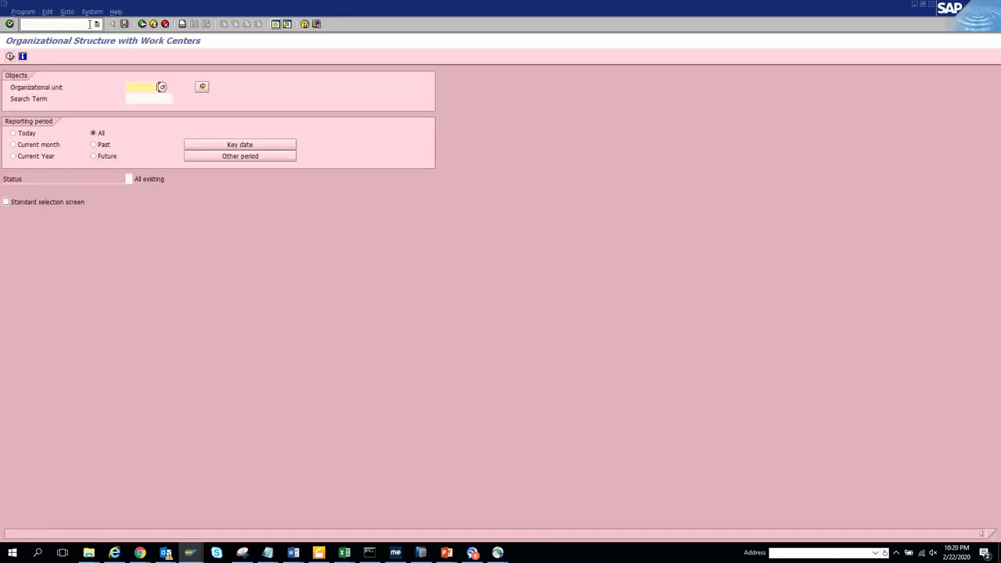
click(11, 58)
click(154, 193)
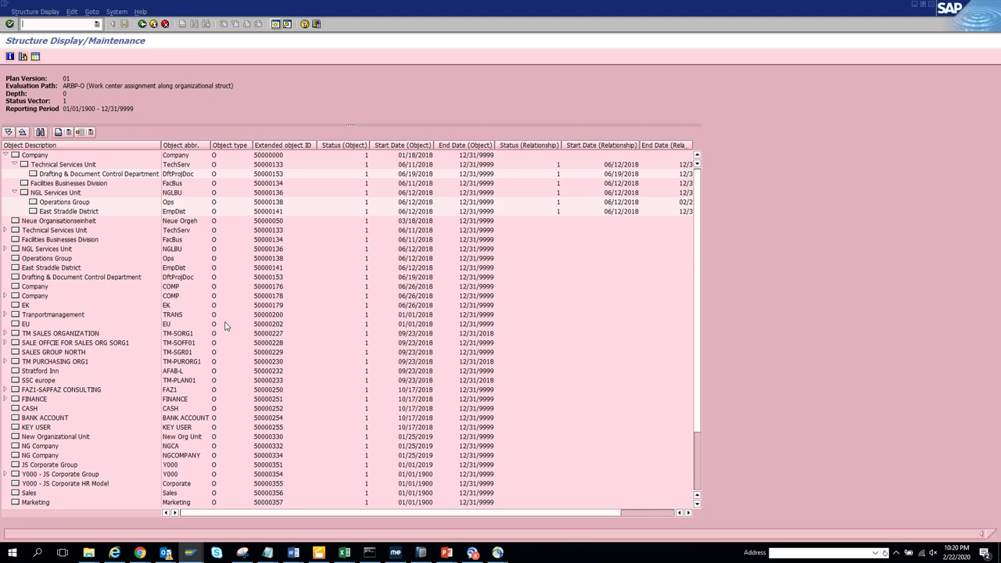
- Expand IT Future HR Company and its FINANCE unit in the work centers structure
scroll(698, 472, down, 3)
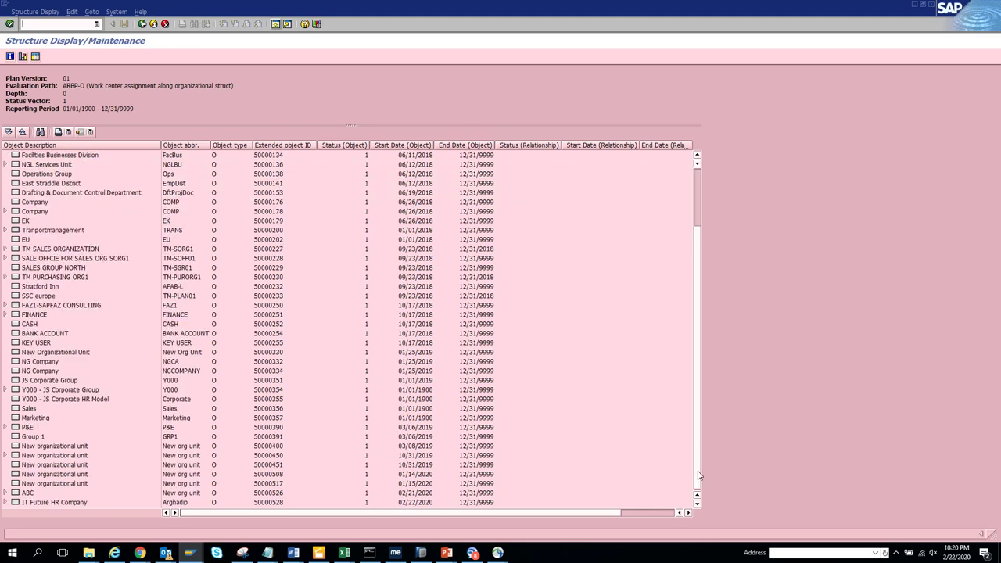
click(6, 502)
scroll(700, 491, down, 2)
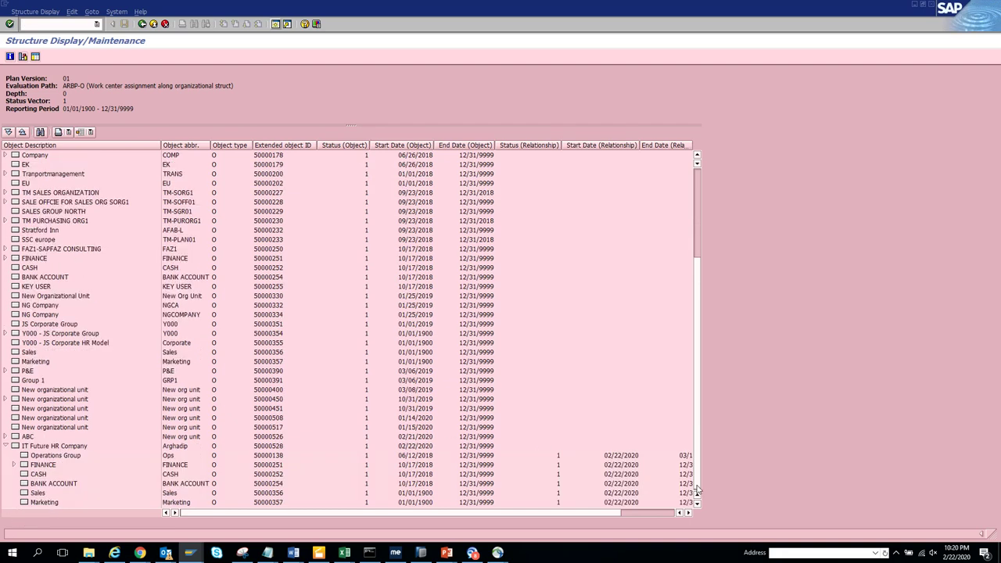
click(14, 464)
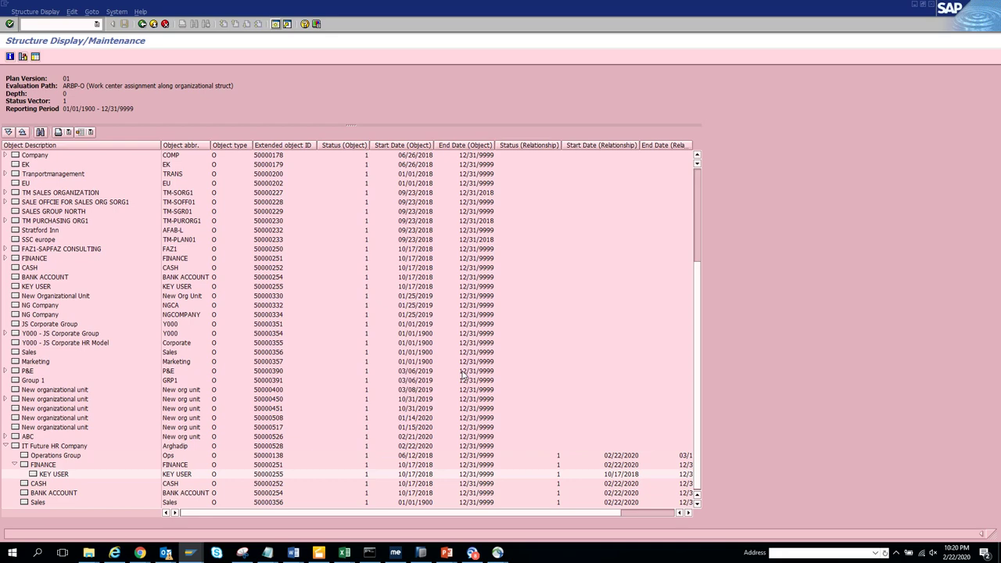
- Check the transaction codes on the SAP HR REPORT slide in PowerPoint and return to the SAP report
key(alt+Tab)
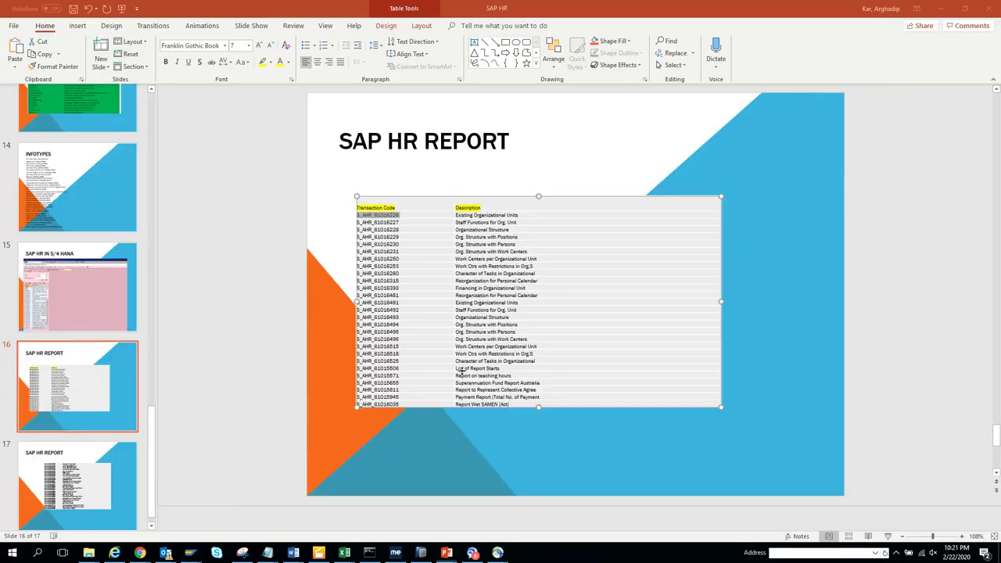
key(alt)
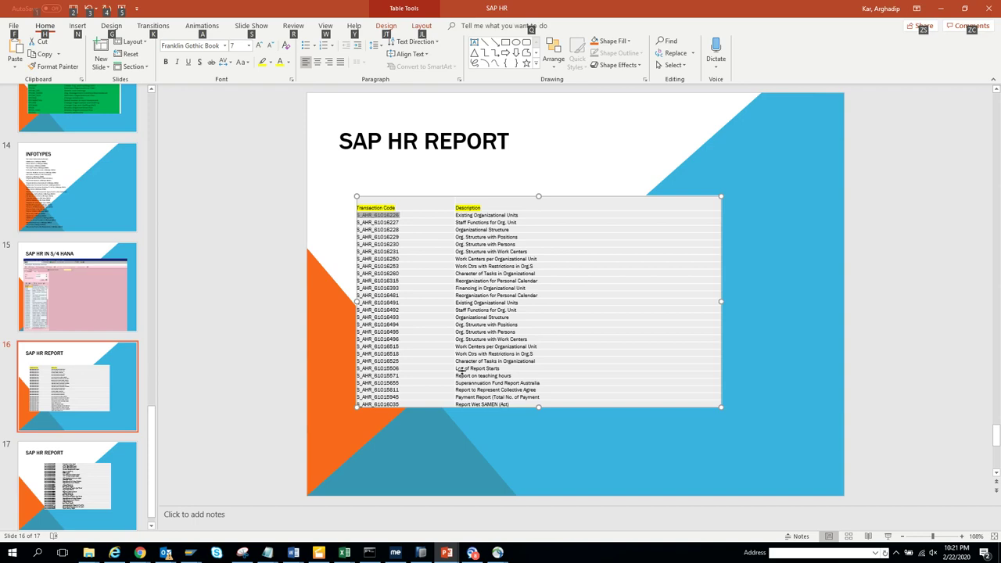
key(alt+Tab)
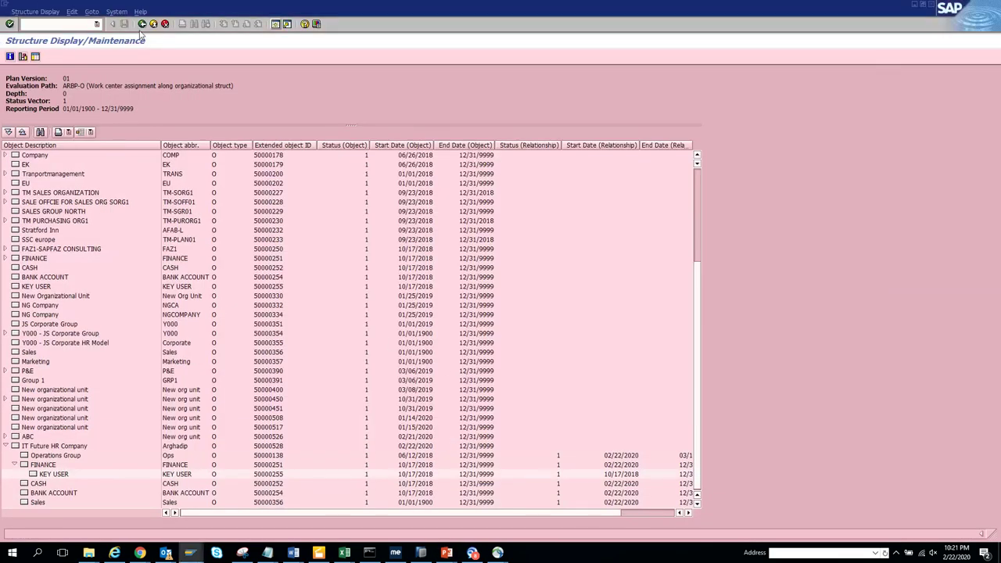
- Leave the work centers report, start transaction S_AHR_61016232 and run the Existing Jobs report
click(141, 24)
click(96, 24)
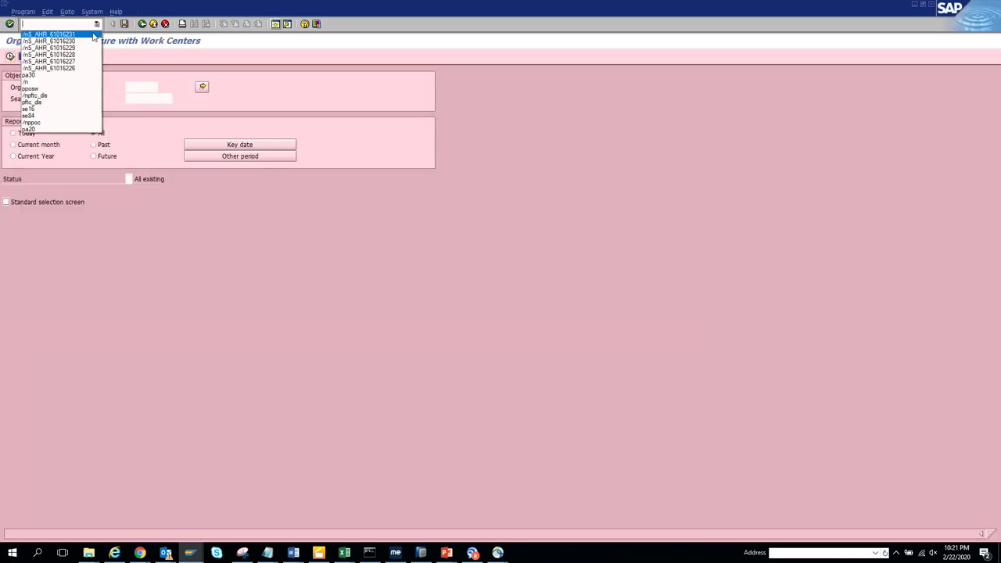
click(93, 35)
click(86, 24)
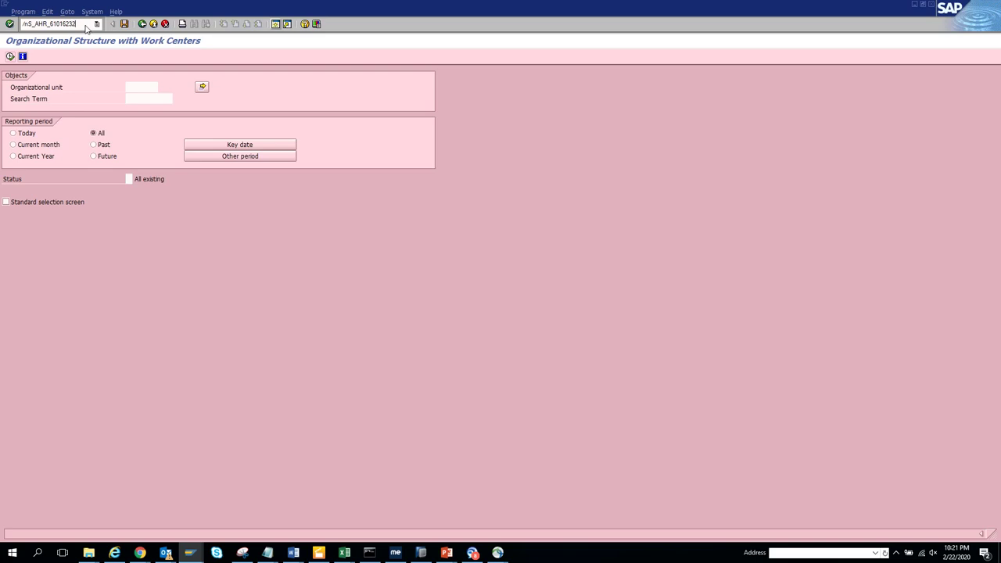
key(Return)
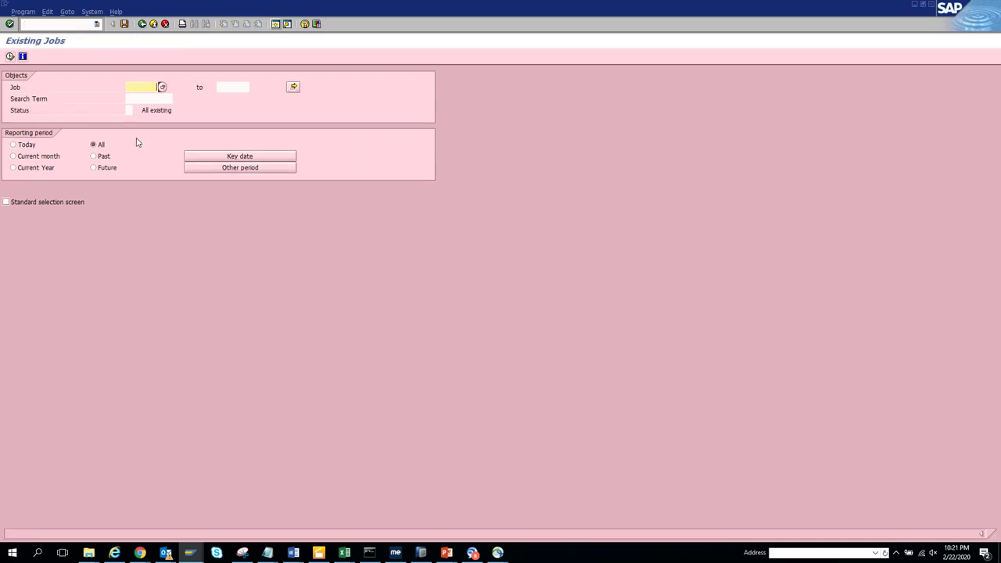
click(10, 57)
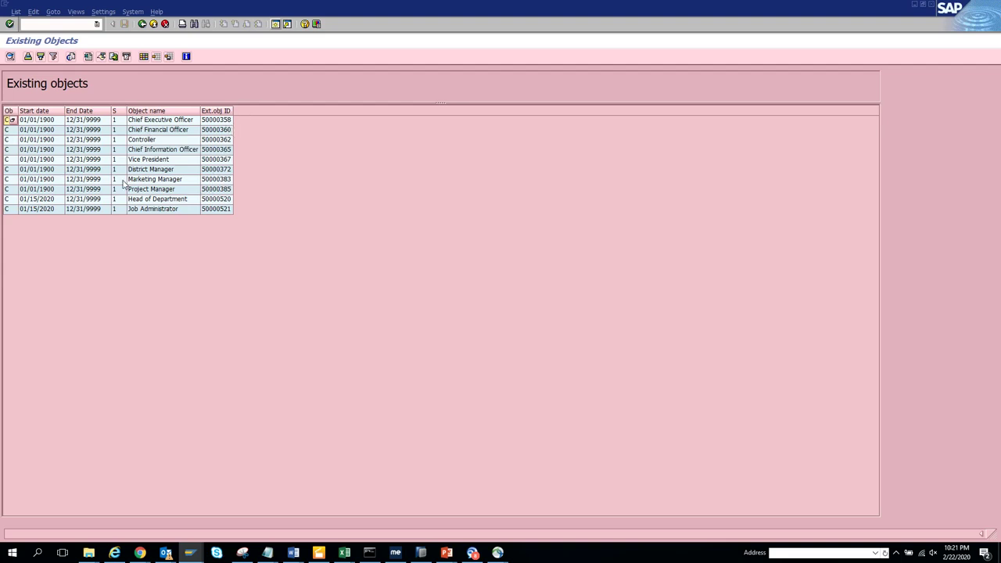
- Leave the job list, start transaction S_AHR_61016233 and run the Job index report
click(143, 25)
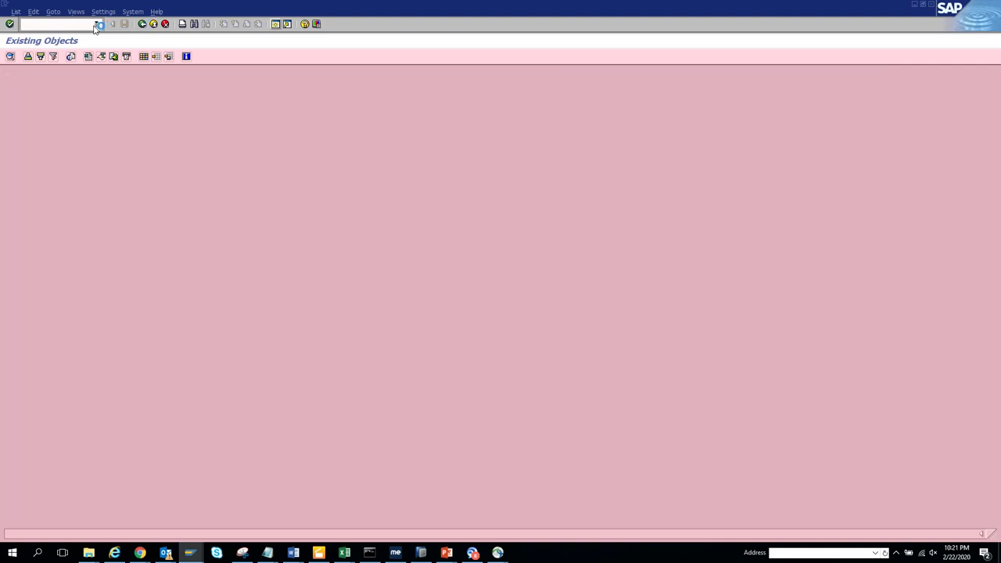
click(97, 24)
click(89, 35)
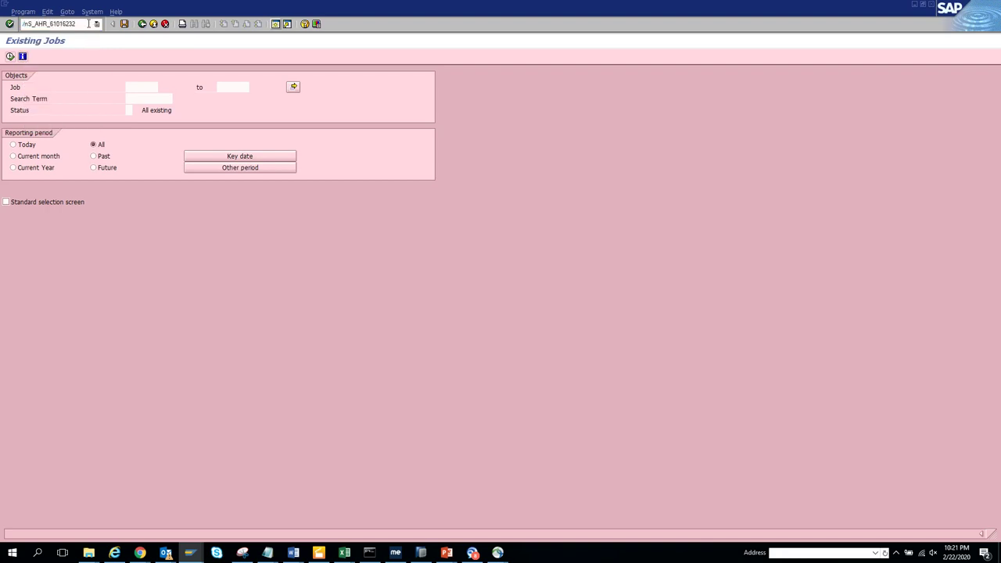
key(Return)
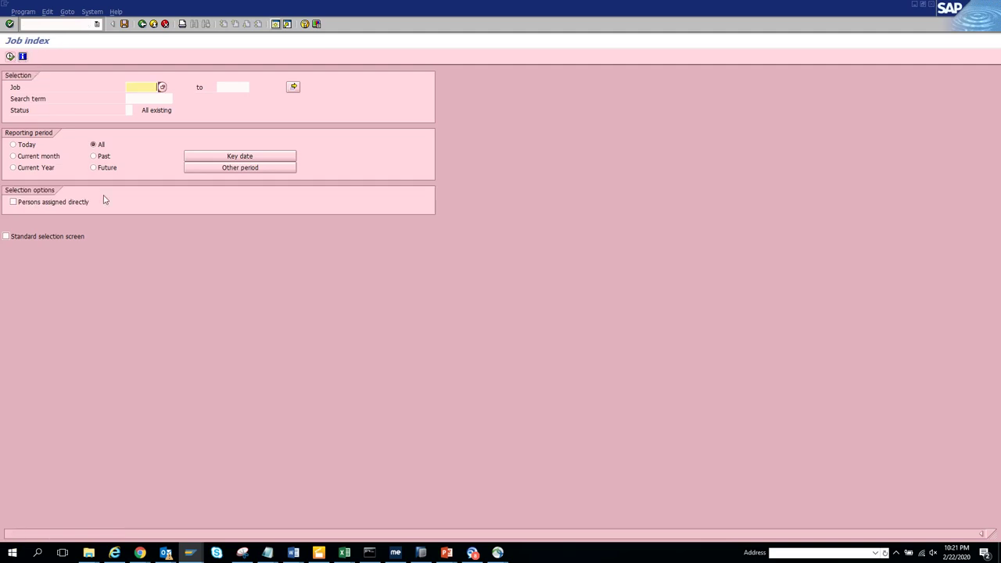
click(11, 56)
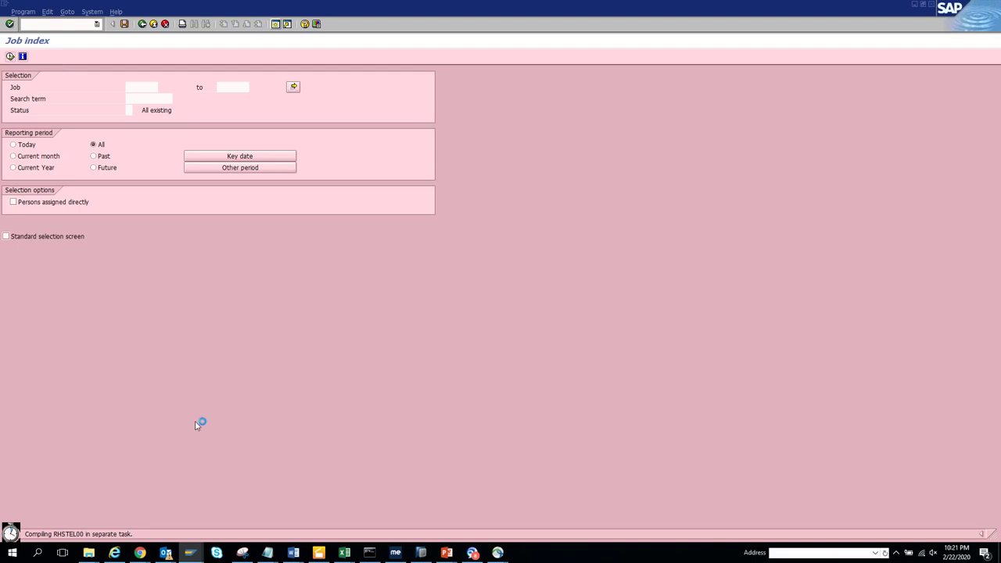
- Switch to the open SAP session with the Data Browser for table PA0105
mouse_move(190, 550)
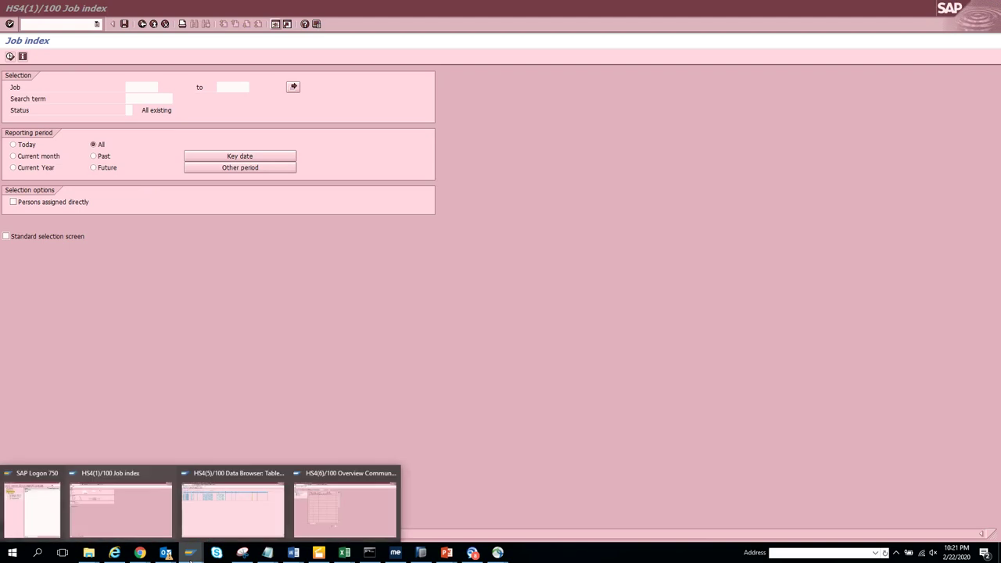
click(232, 532)
click(97, 24)
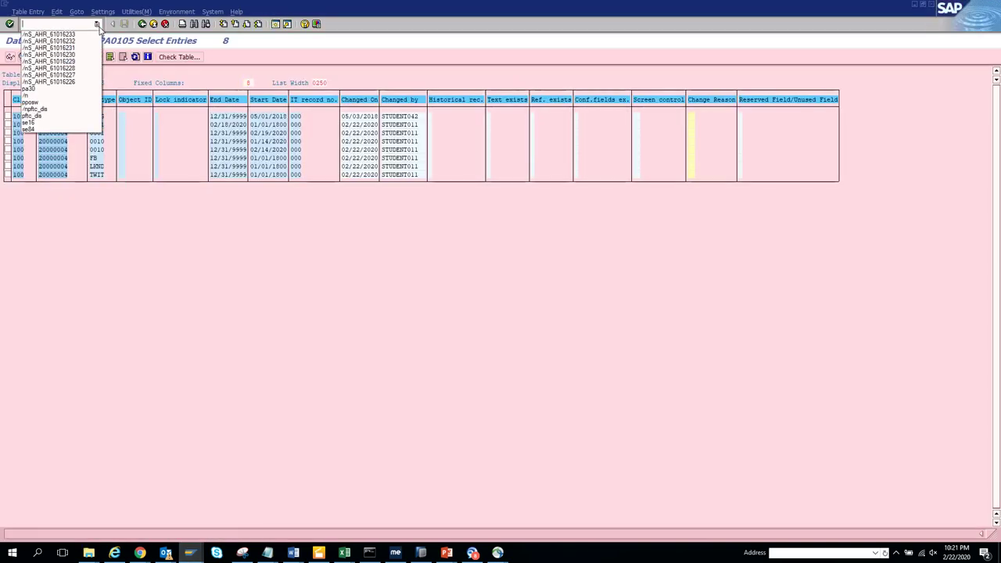
click(93, 34)
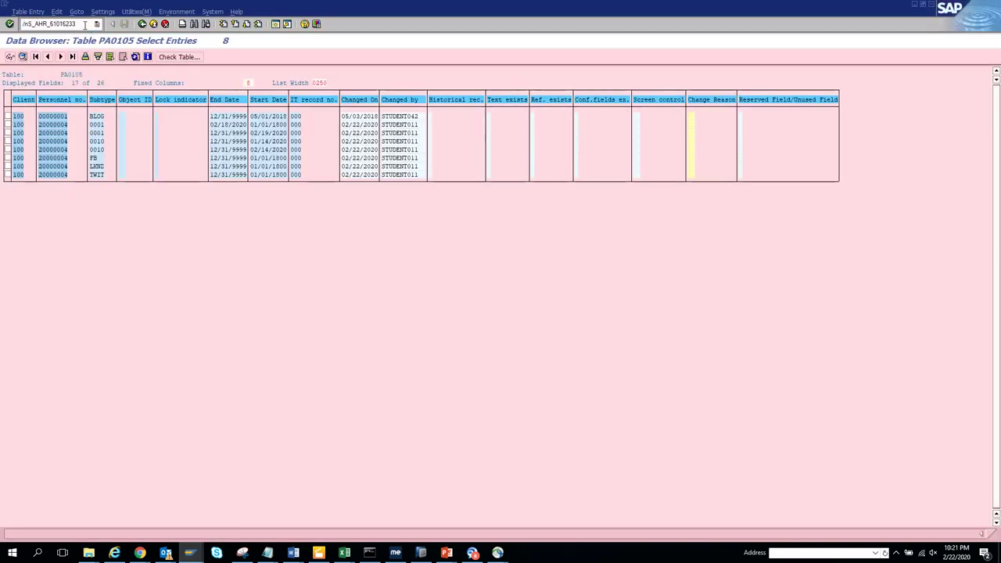
key(Return)
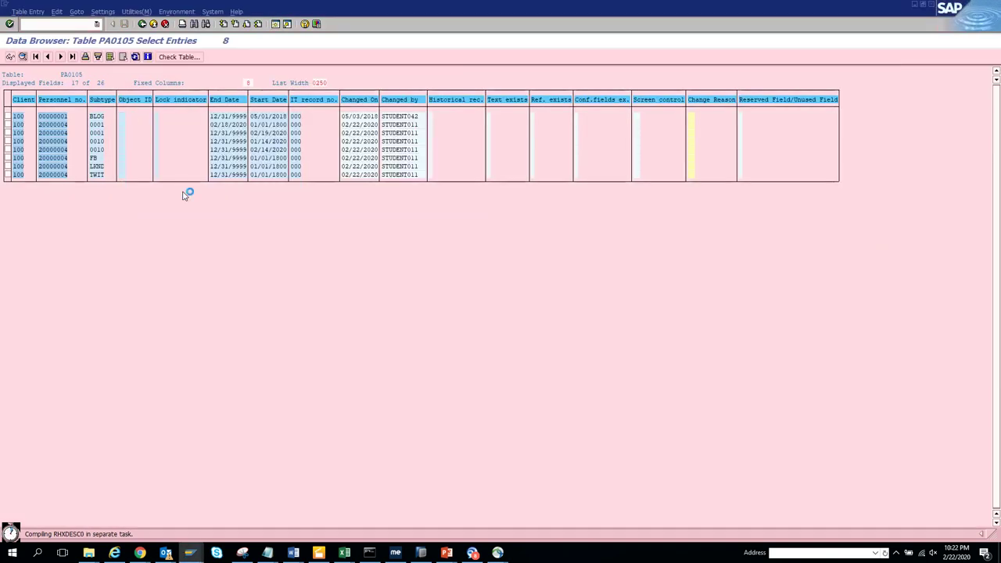
click(5, 10)
click(36, 104)
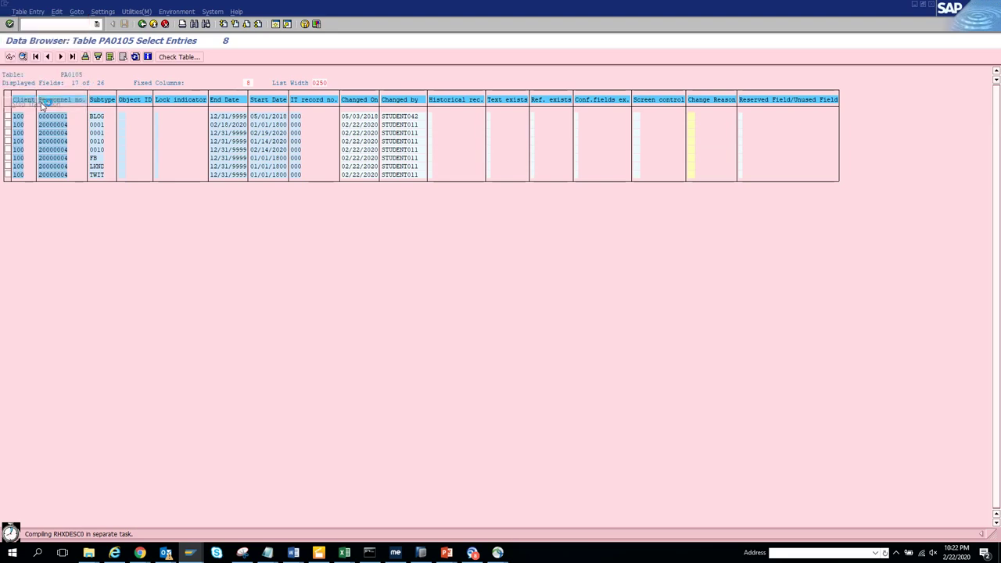
- Start transaction S_AHR_61016250 and run the Work Centers per Organizational Unit report for all objects
click(96, 23)
click(88, 35)
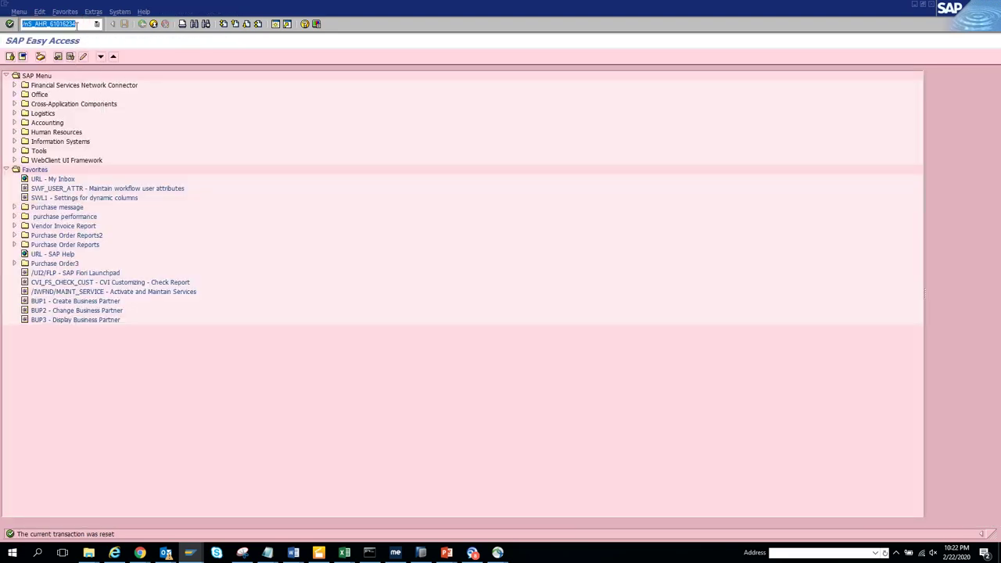
drag(68, 24, 102, 23)
key(Return)
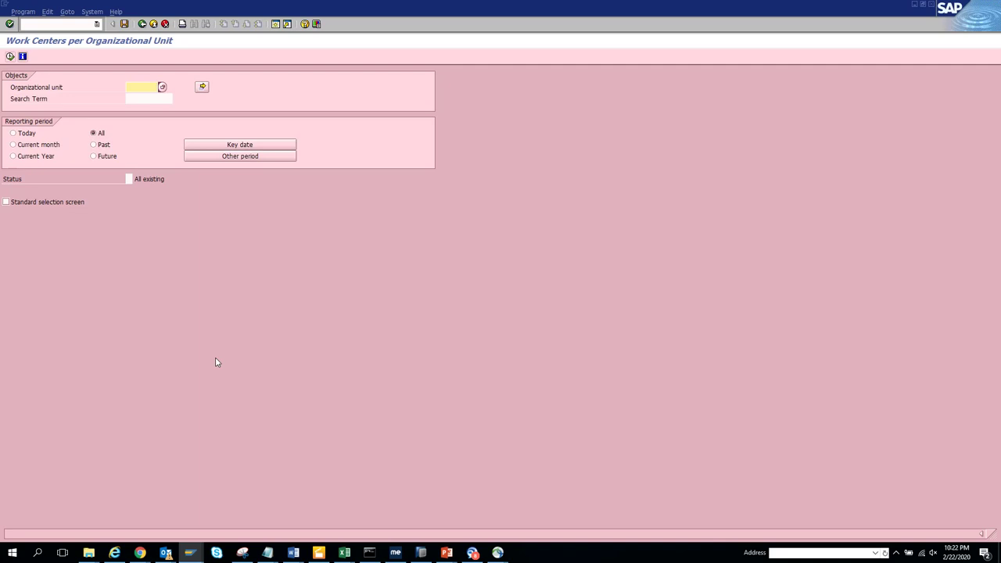
click(10, 56)
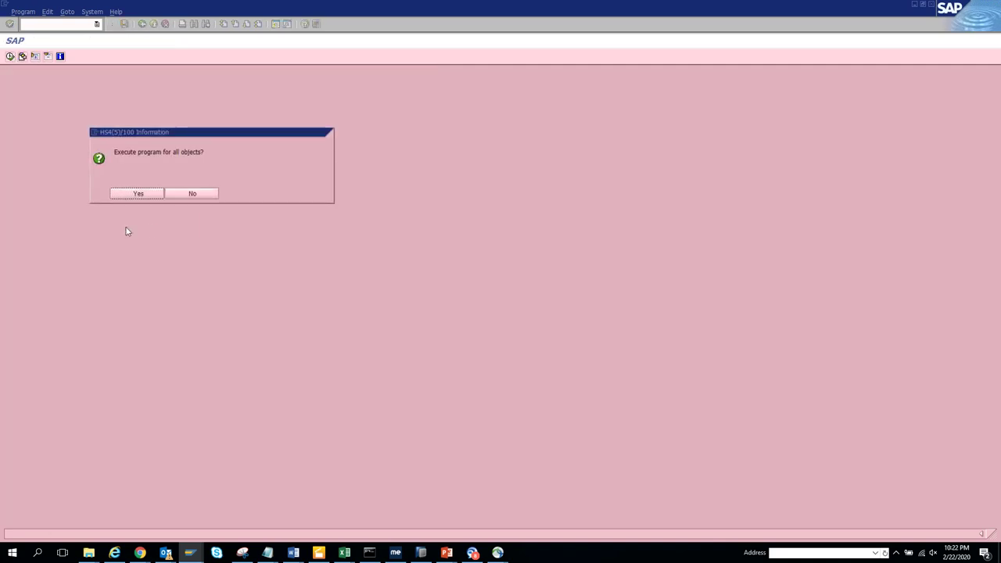
click(159, 194)
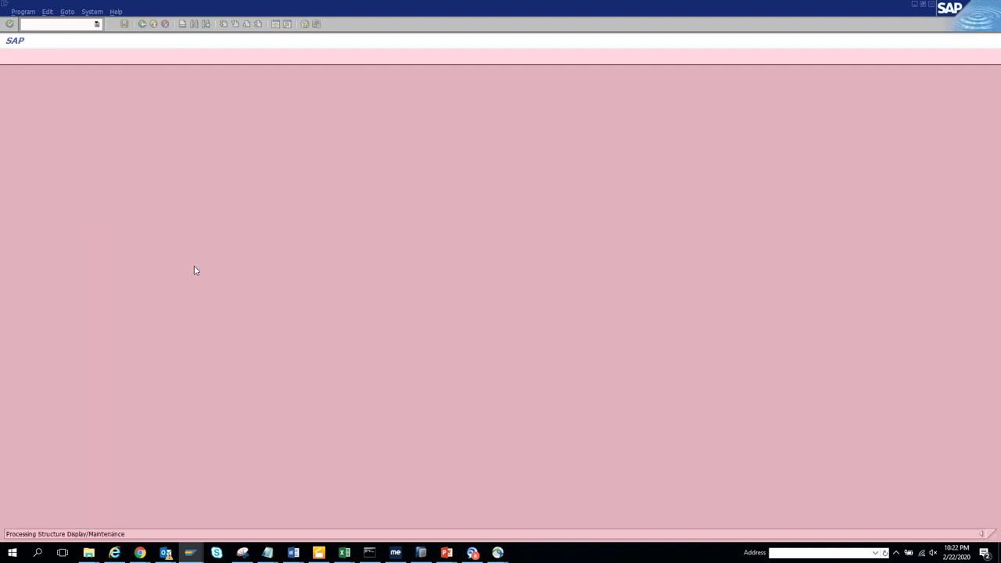
- Expand IT Future HR Company in the Work Centers per Organizational Unit report, review its units and leave the report
key(alt+Tab)
key(alt+Tab)
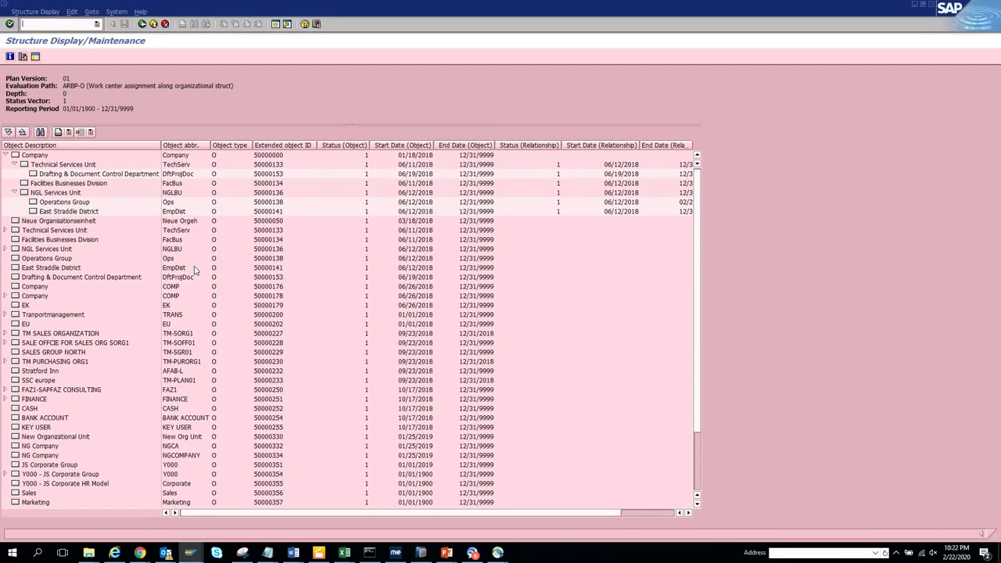
scroll(702, 470, down, 3)
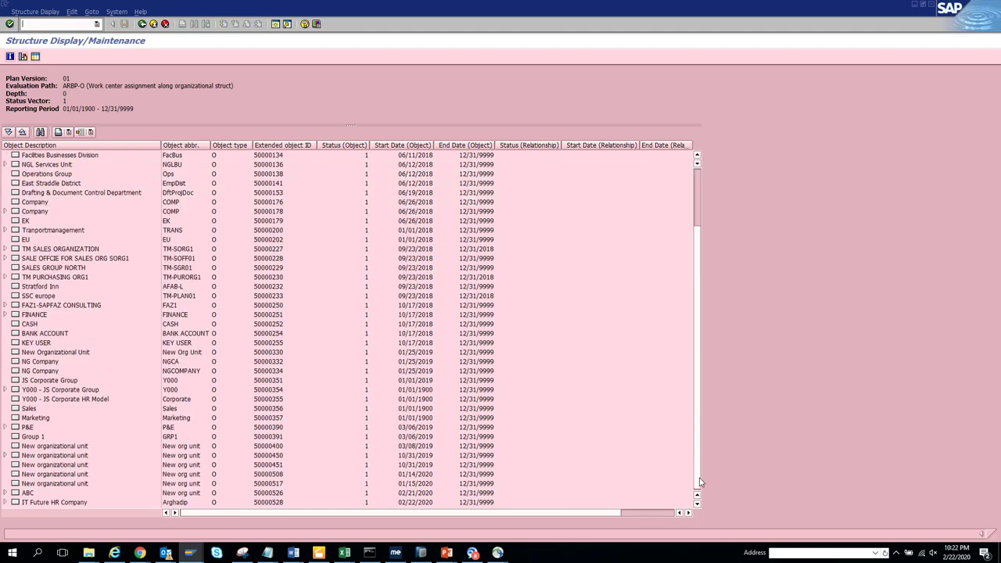
click(6, 503)
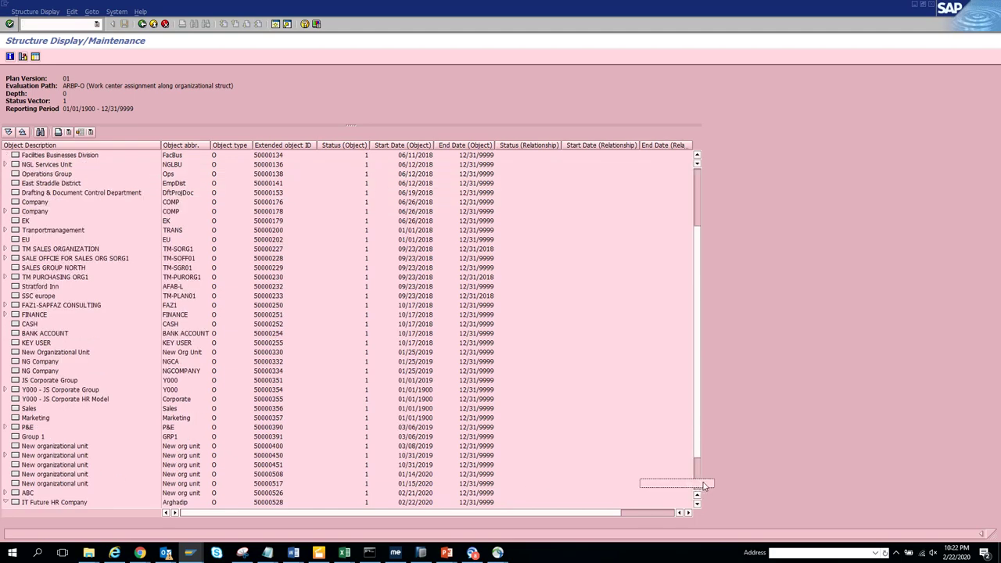
scroll(700, 484, down, 2)
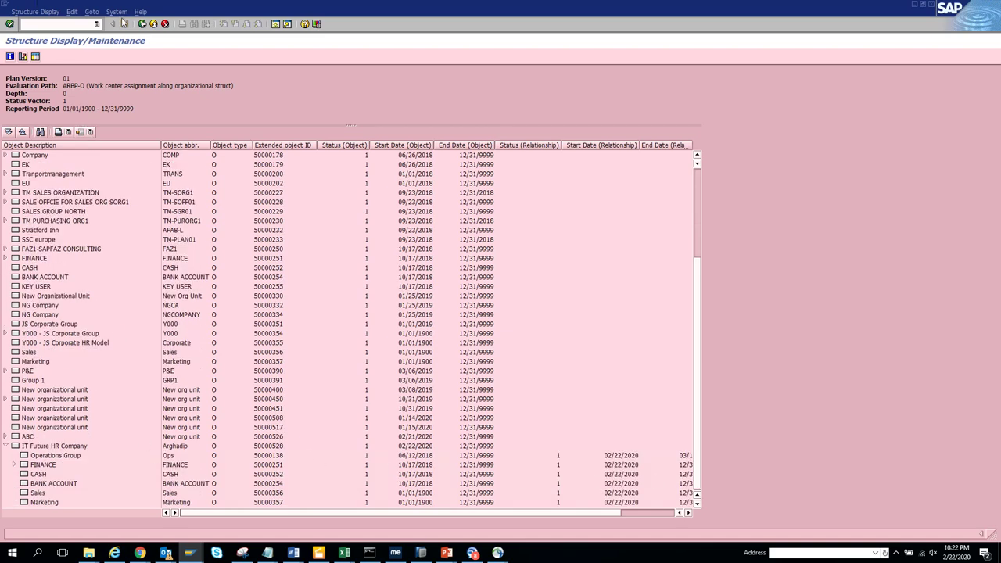
click(142, 24)
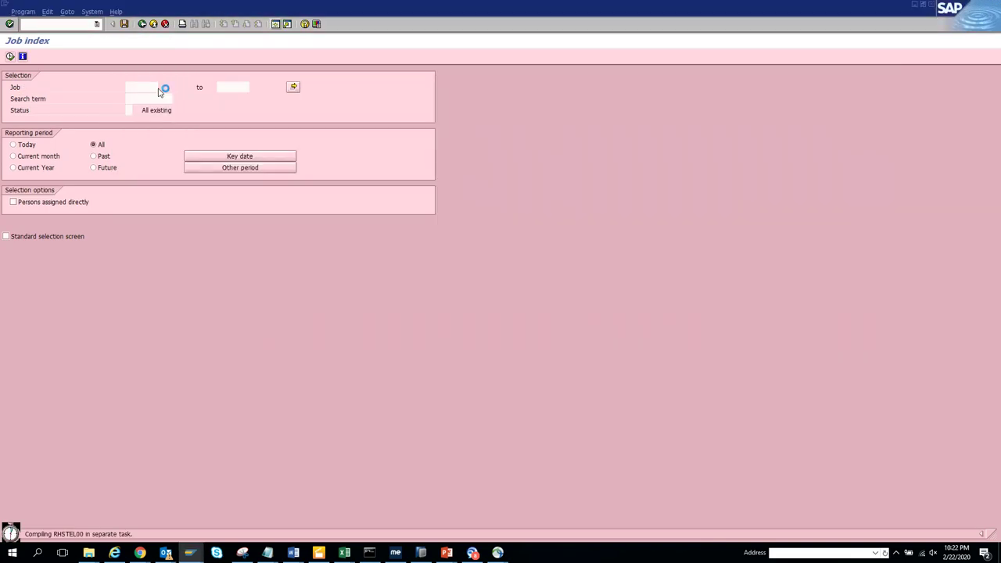
- Switch to the SAP HR presentation and copy transaction code S_AHR_61016492 from the report table
key(super+Tab)
key(Escape)
key(super+Tab)
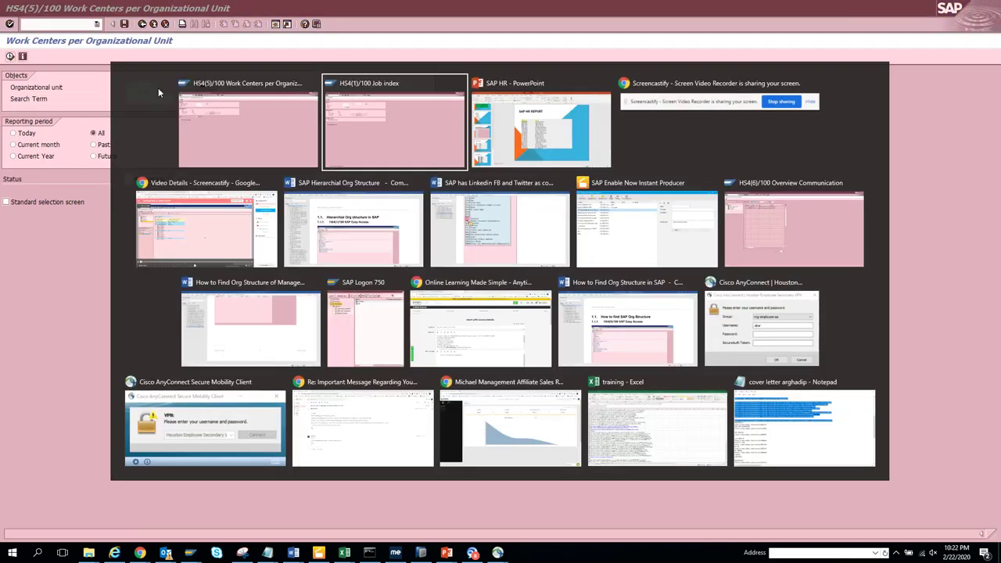
key(Right)
key(Right)
key(Return)
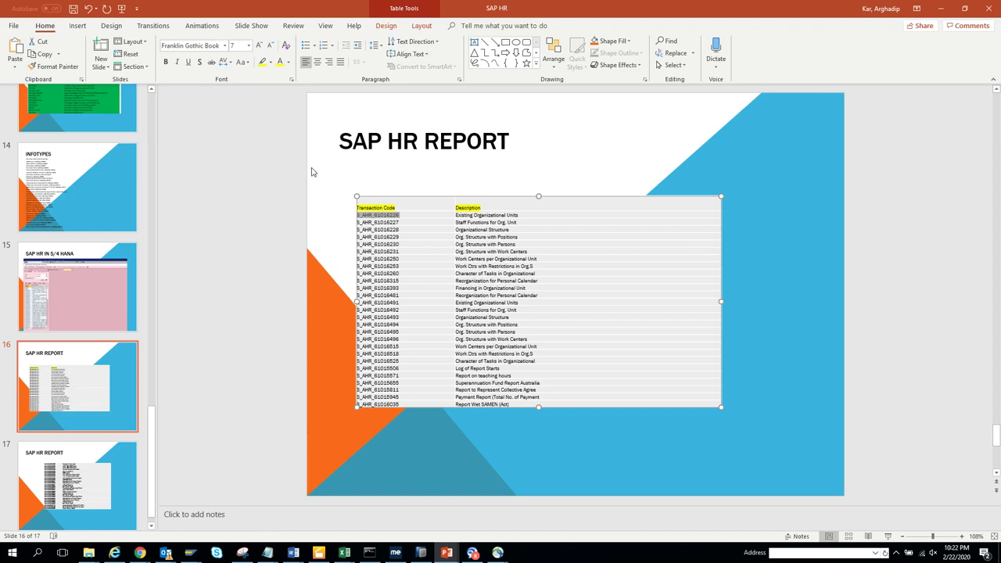
click(405, 310)
drag(405, 311, 356, 310)
key(ctrl+c)
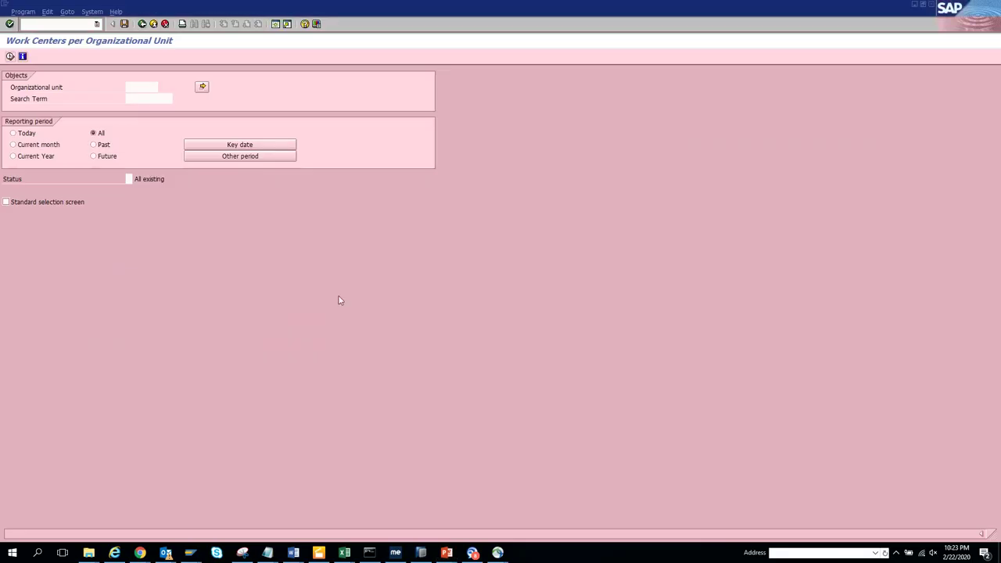
- Return to SAP, start transaction S_AHR_61016491 and run the Existing Objects report, viewing the list to its end
key(alt+Tab)
click(62, 24)
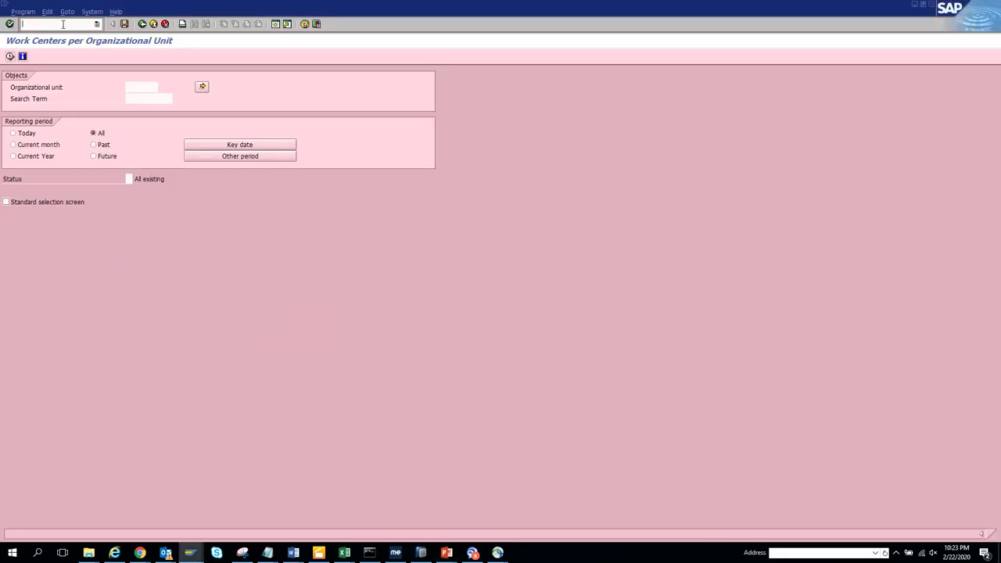
text(/n)
key(ctrl+v)
key(Return)
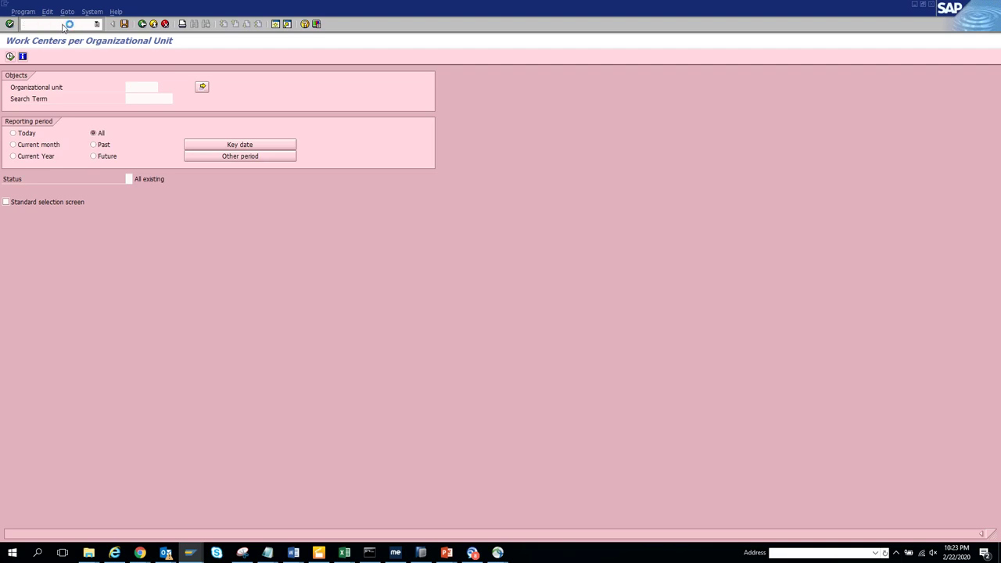
click(10, 57)
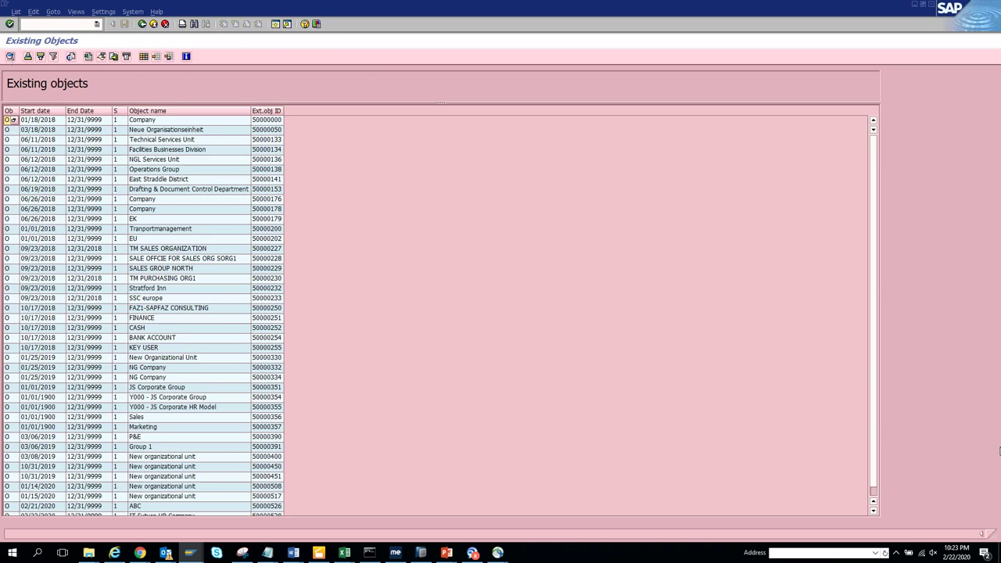
click(873, 496)
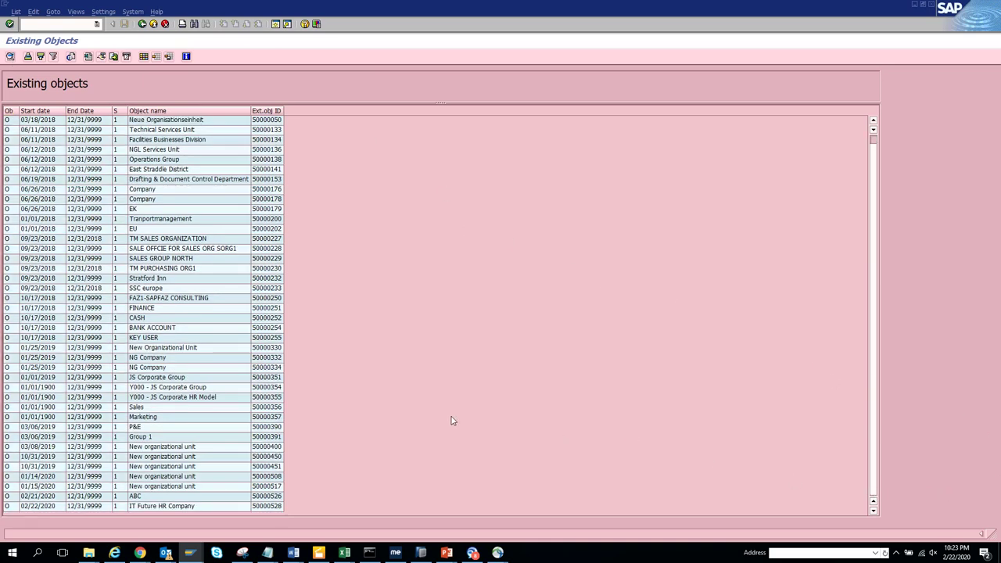
- Start transaction S_AHR_61016492 and run the Staff Functions for Organizational Units report for all periods
click(97, 24)
click(83, 32)
click(86, 24)
key(Return)
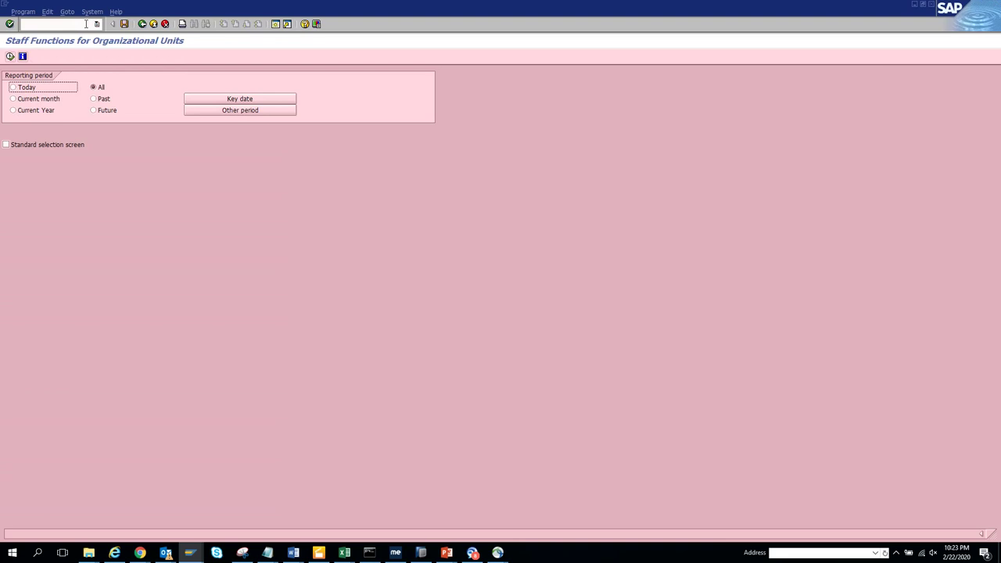
click(9, 56)
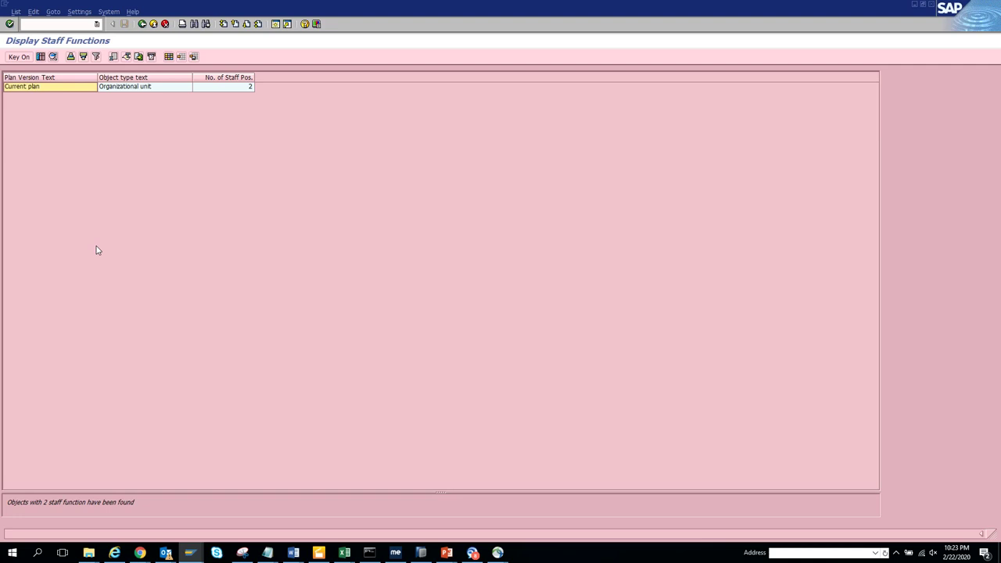
- Look up the employee history report in the SAP HR presentation and start transaction S_AHR_61016129 in SAP
key(alt+Tab)
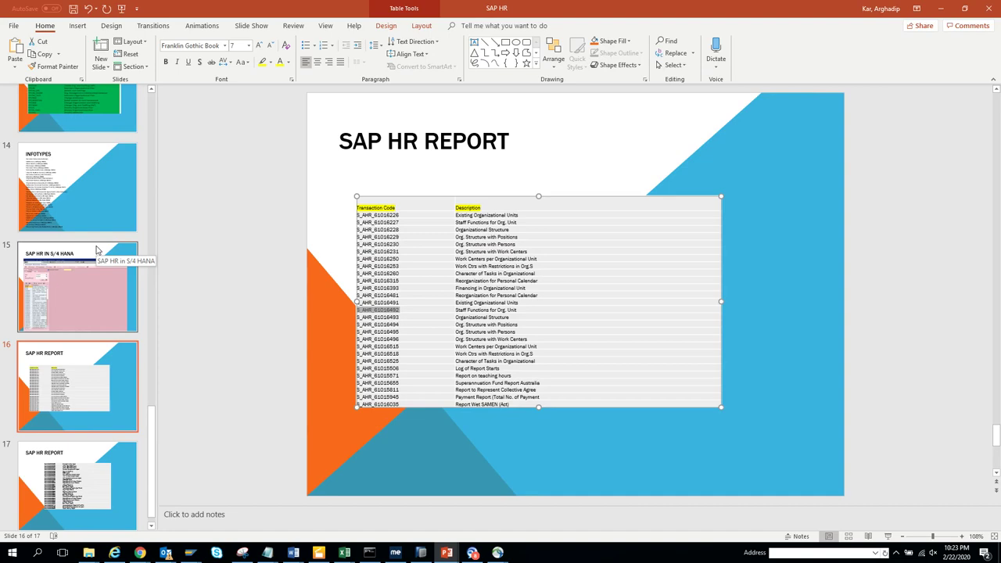
key(alt)
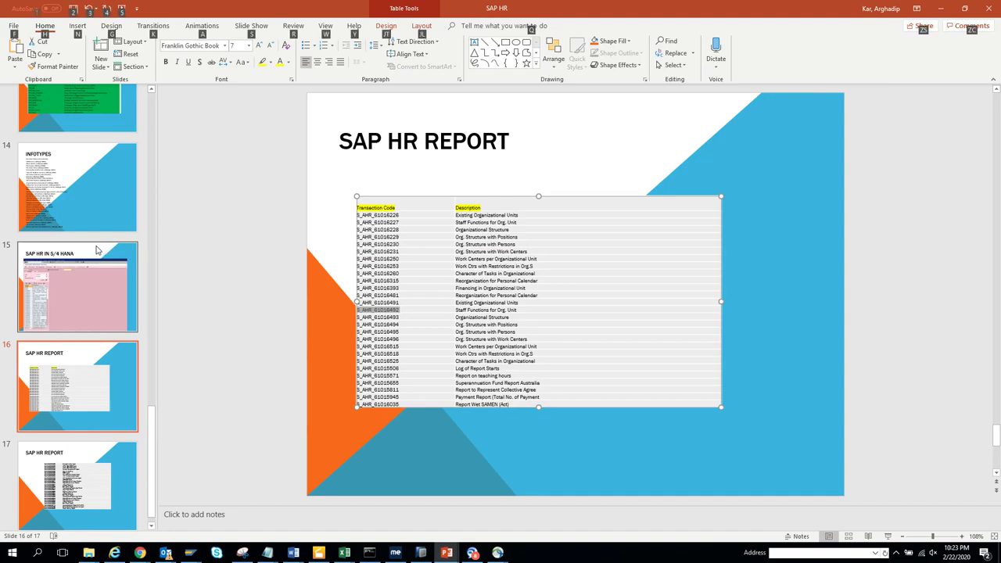
key(alt+Tab)
key(alt+Tab)
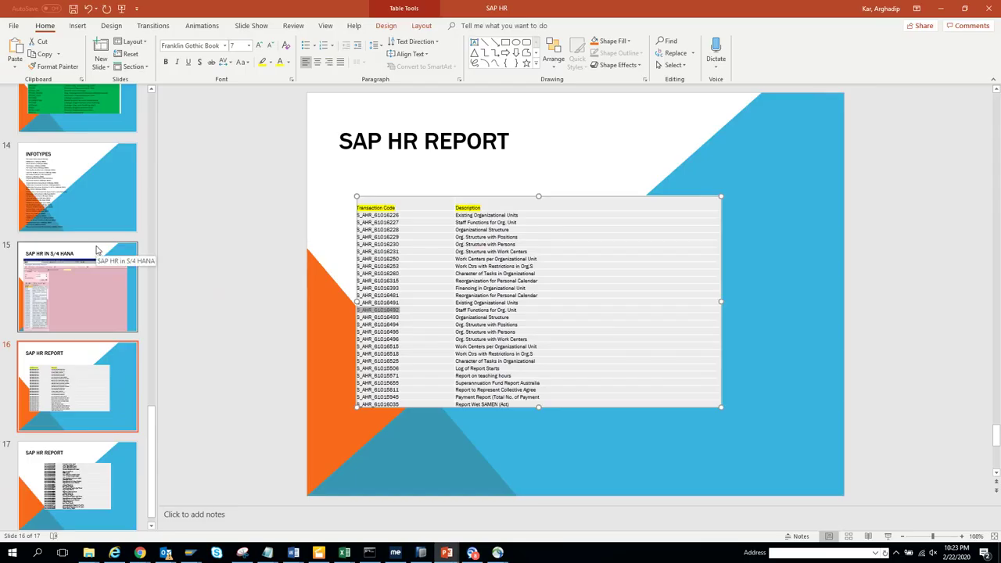
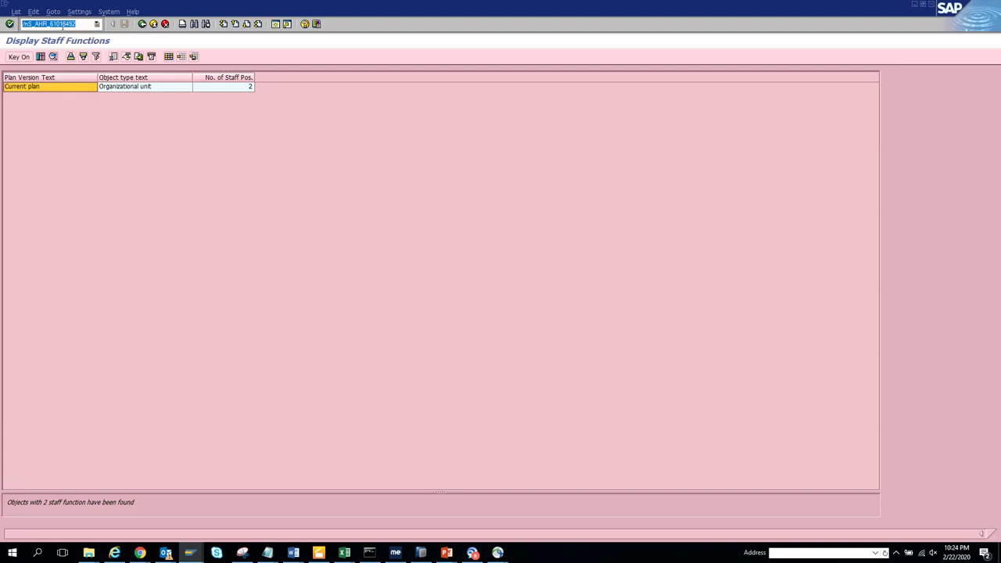
drag(64, 24, 112, 24)
text(612)
key(Return)
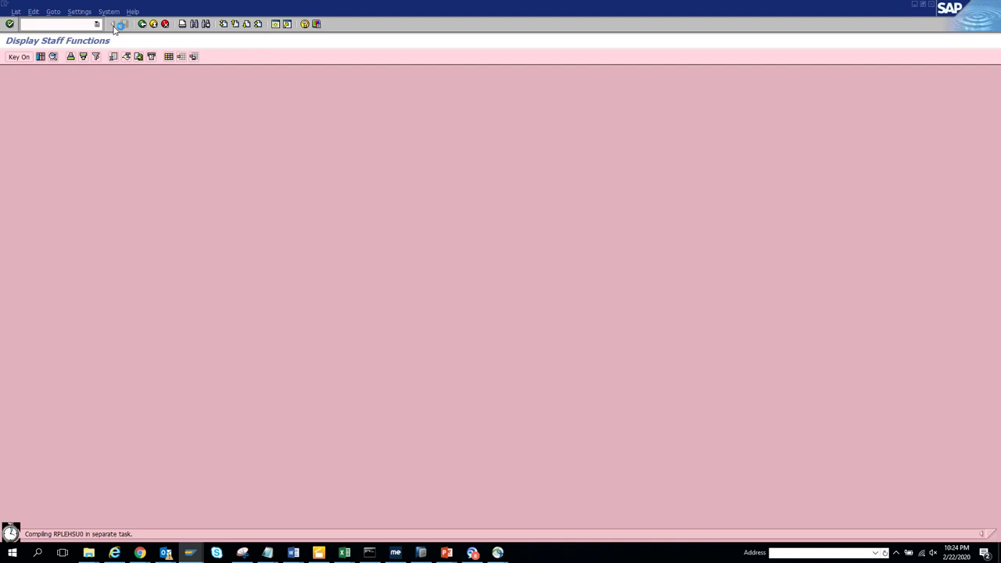
- Run the Employee History Report without selection restrictions, review the employee entries and return to its selection screen
key(alt+Tab)
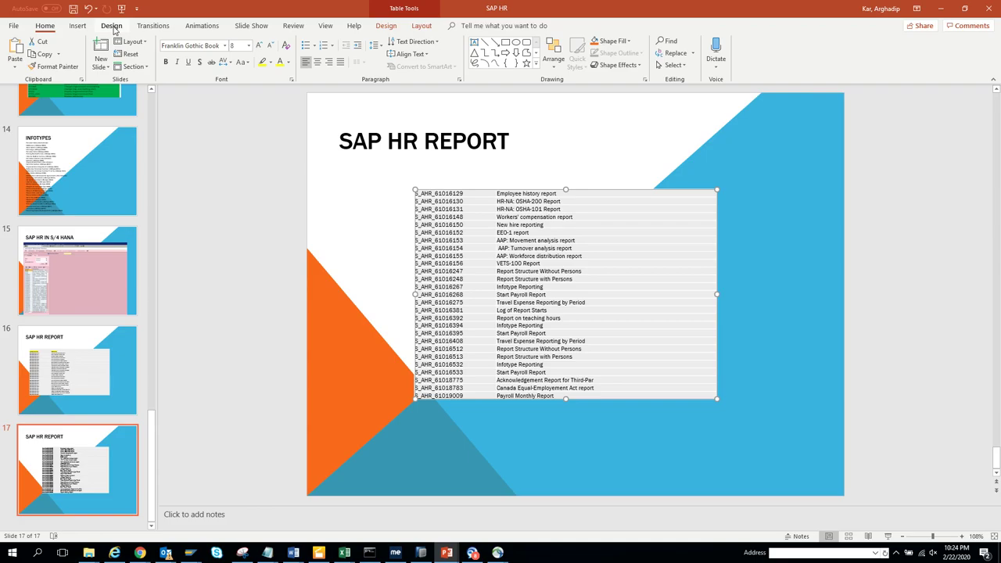
key(alt+Tab)
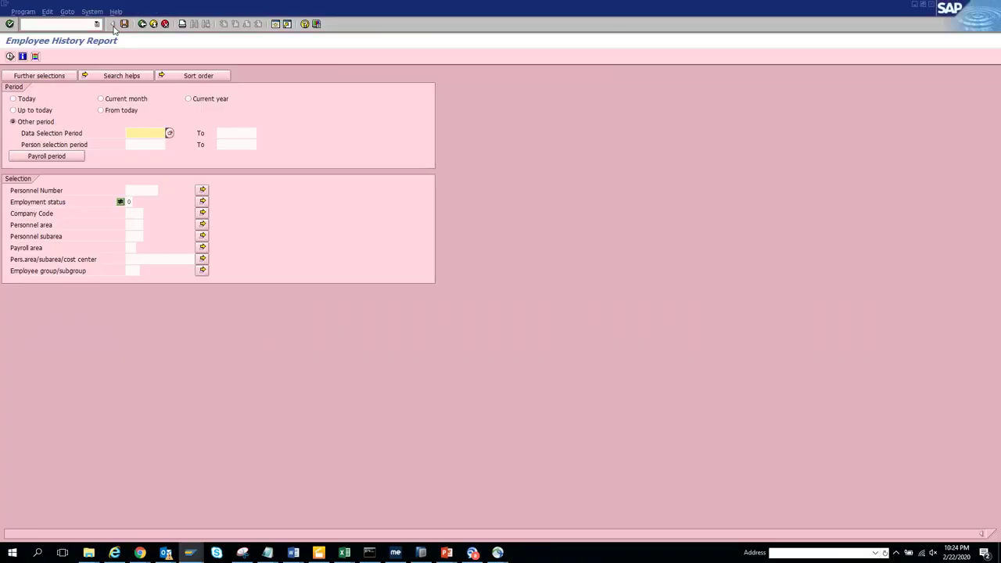
click(10, 57)
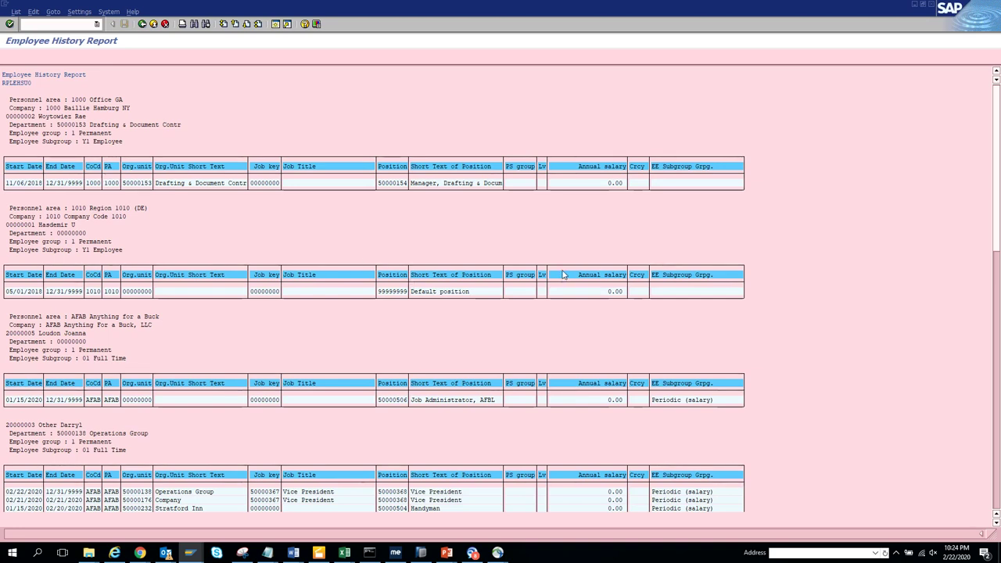
scroll(563, 273, down, 10)
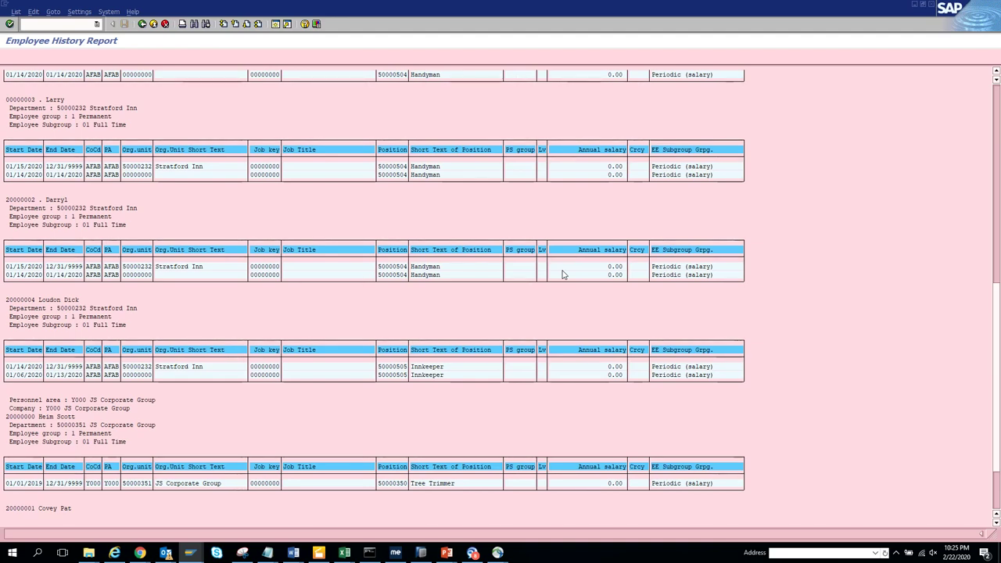
scroll(561, 273, up, 5)
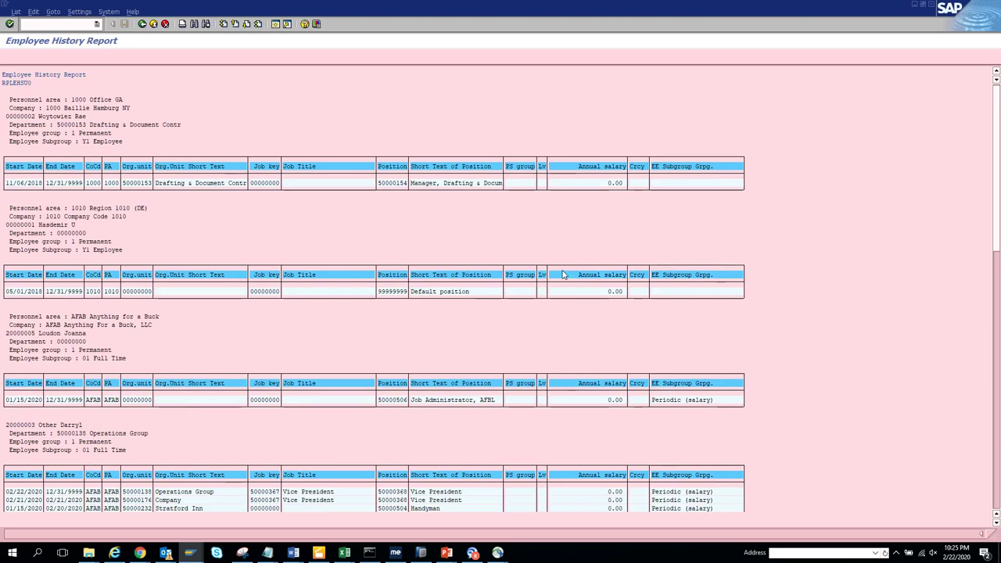
click(141, 23)
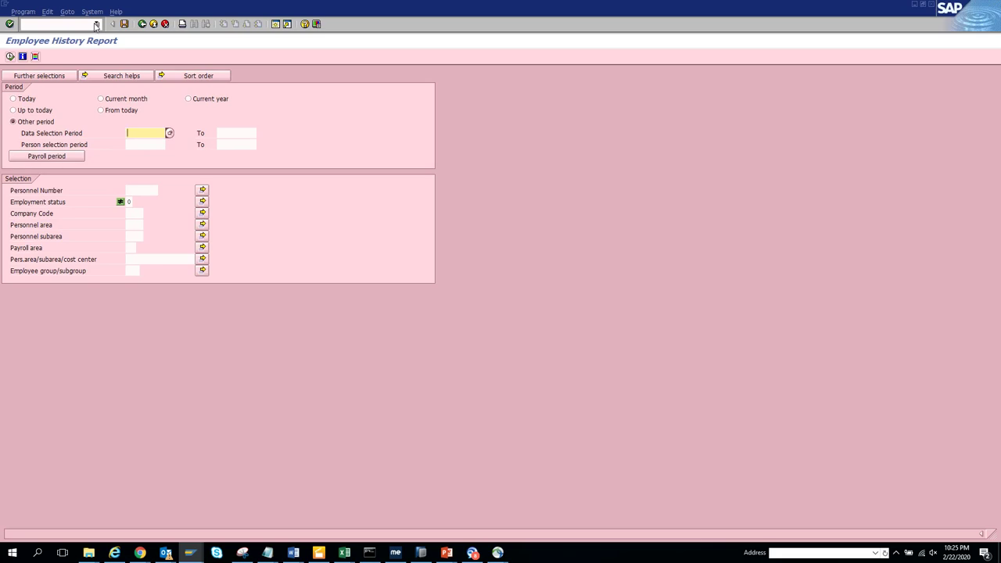
- Look up the new hire reporting code in the SAP HR presentation and start transaction S_AHR_61016150 in SAP
click(96, 24)
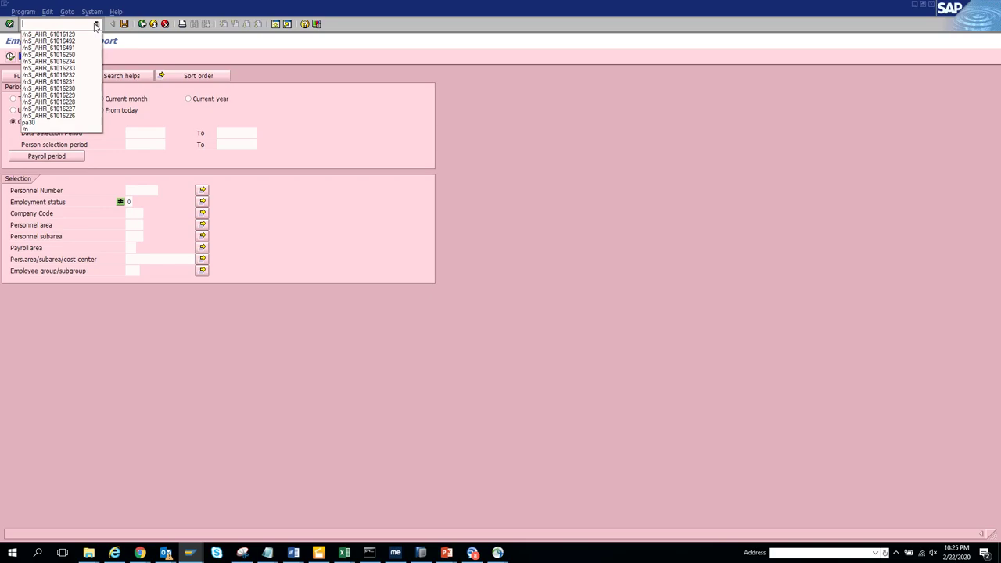
key(alt+Tab)
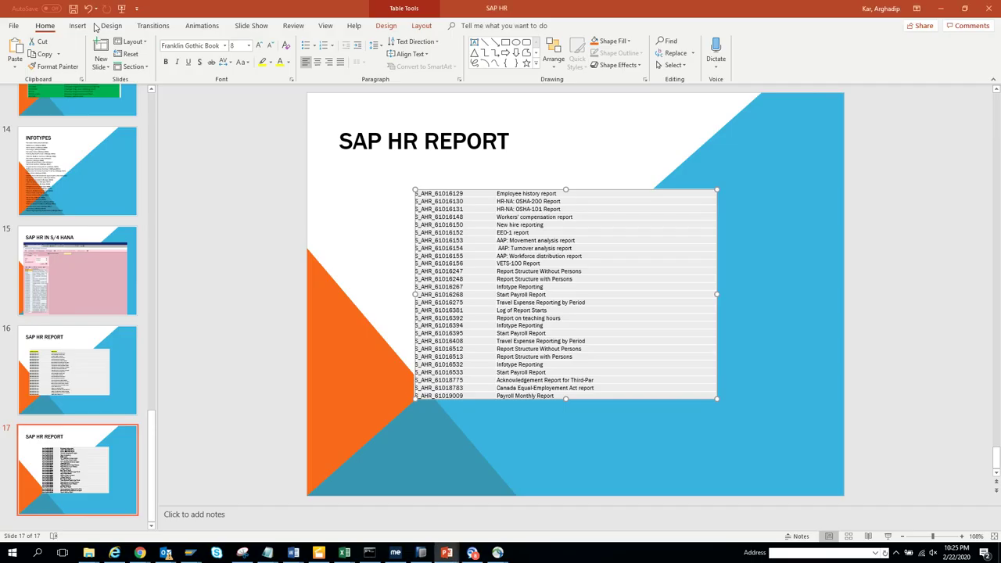
key(alt)
key(alt+Tab)
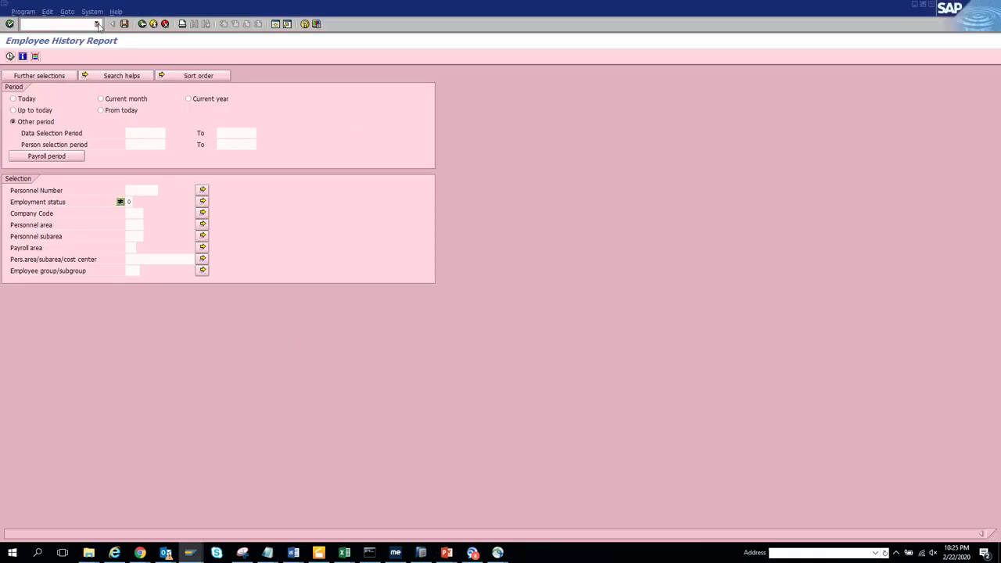
click(96, 23)
click(92, 36)
click(78, 25)
text(5)
key(Return)
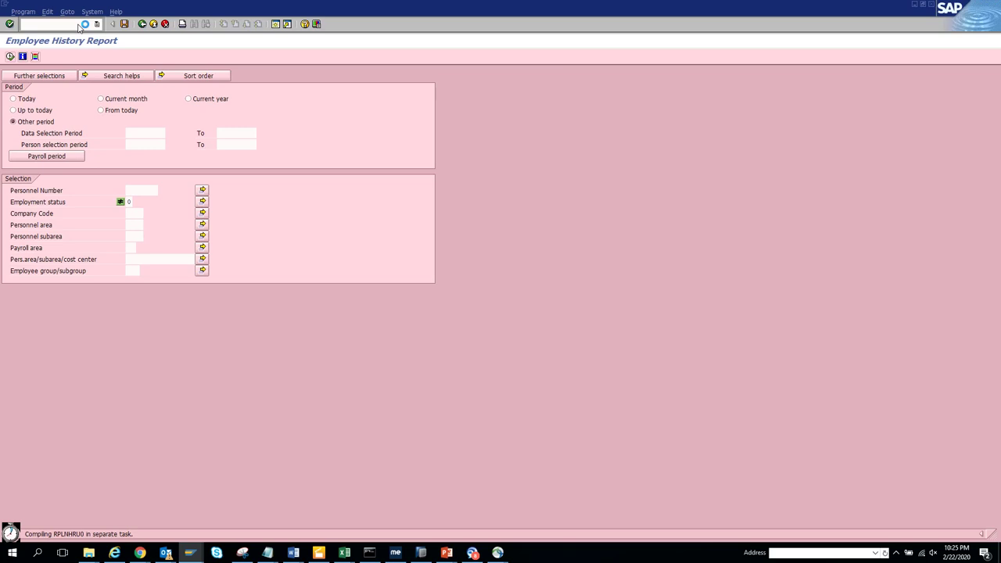
- Check the report list in the SAP HR presentation and return to New Hire Reporting in SAP
key(alt+Tab)
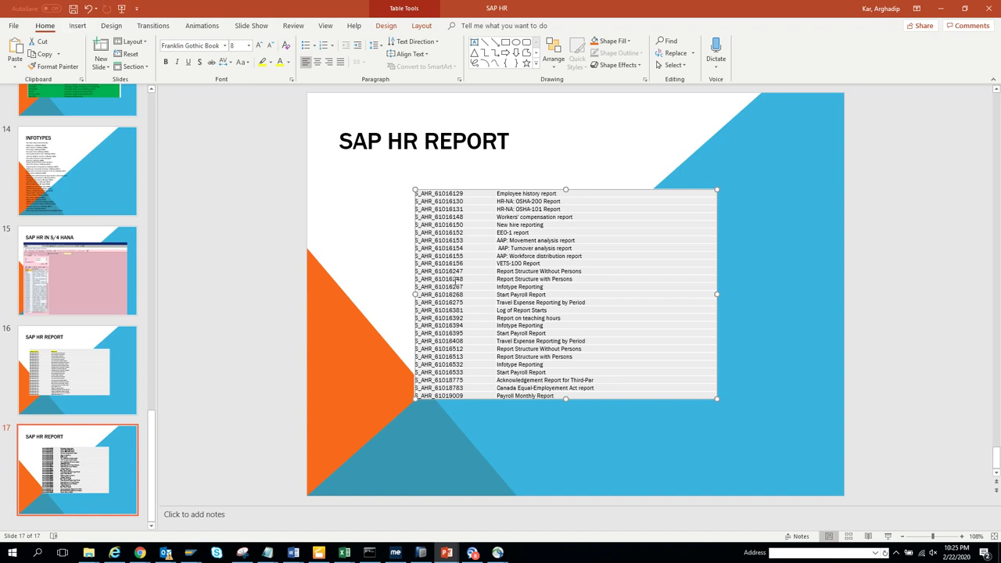
click(458, 287)
key(alt+Tab)
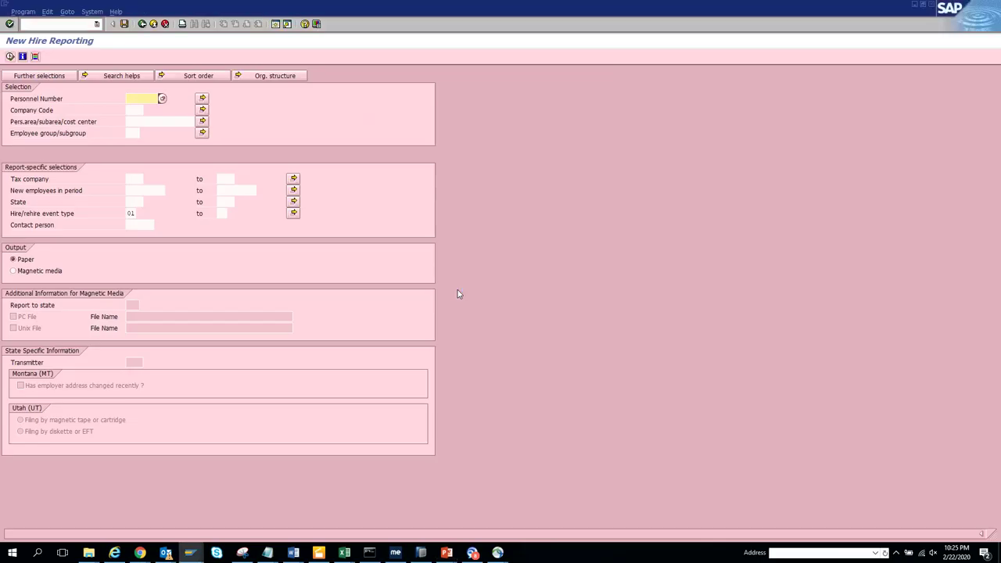
- Try to run New Hire Reporting with paper and magnetic media output, and leave the report
click(10, 57)
click(10, 57)
click(44, 271)
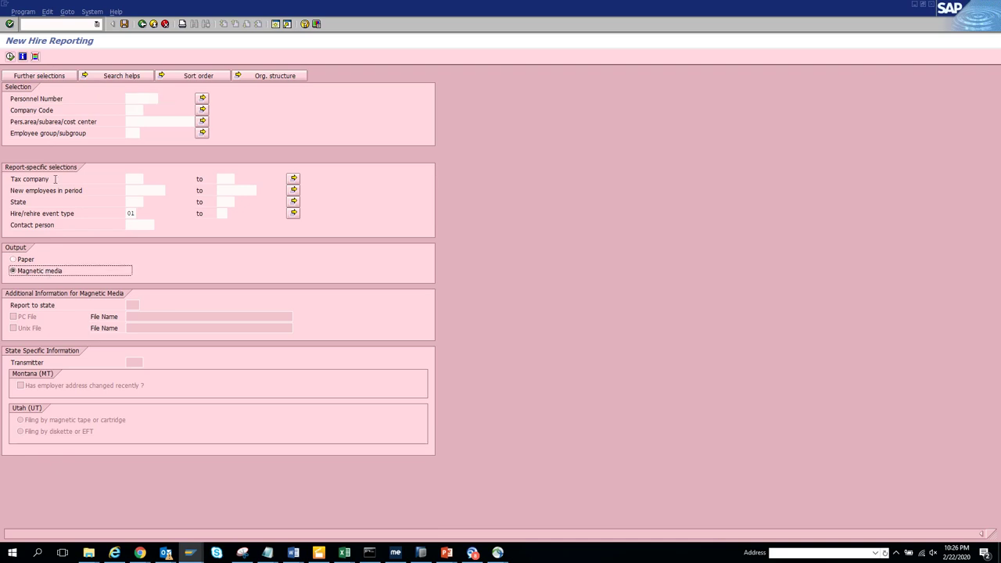
click(10, 57)
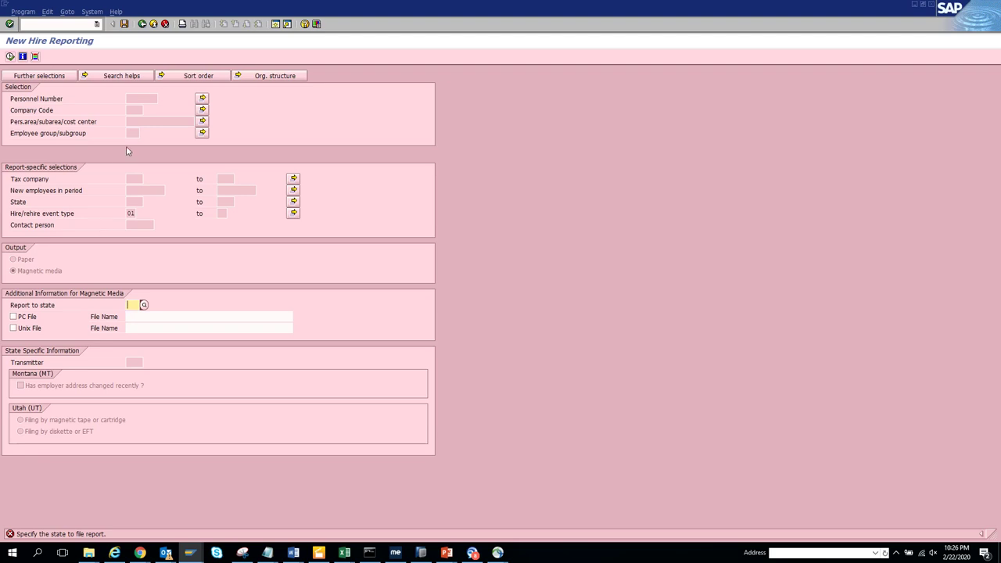
click(20, 265)
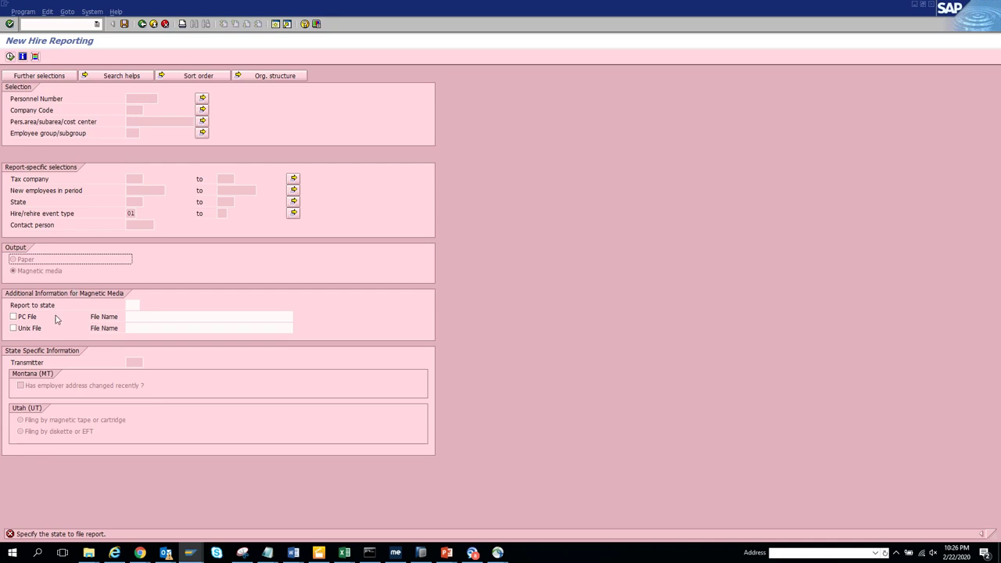
click(142, 24)
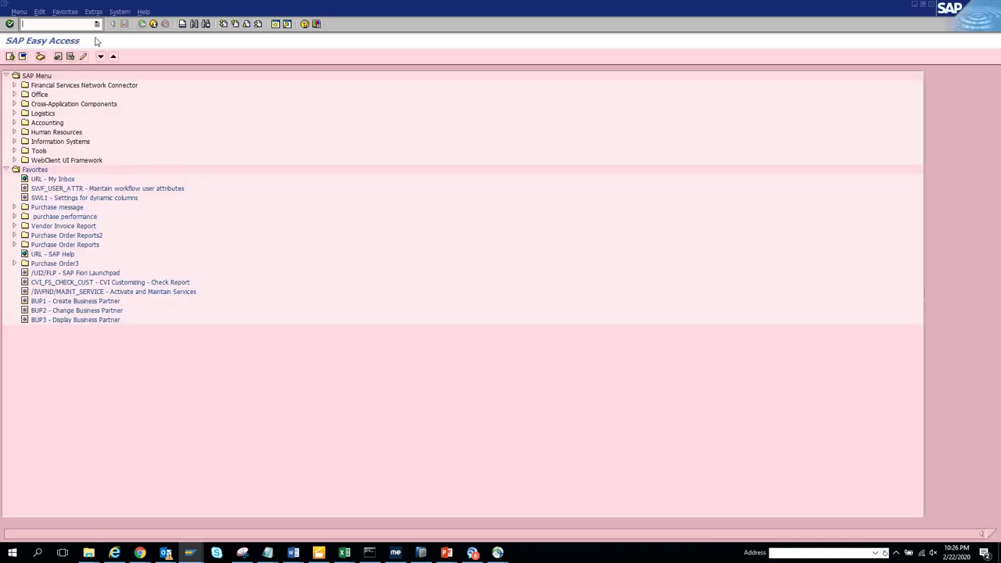
- Reopen New Hire Reporting from SAP Easy Access with transaction S_AHR_61016150
click(97, 23)
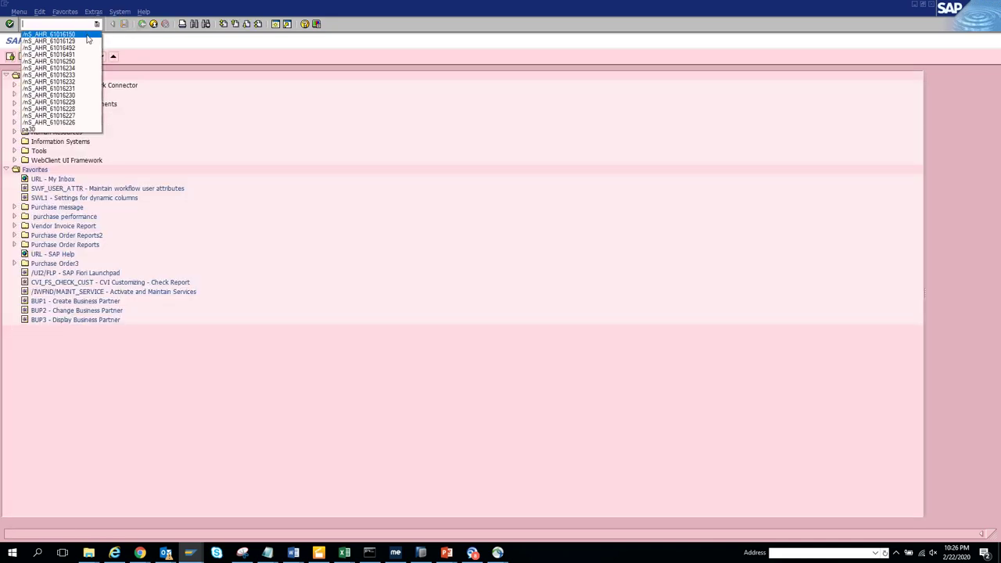
click(88, 35)
key(Return)
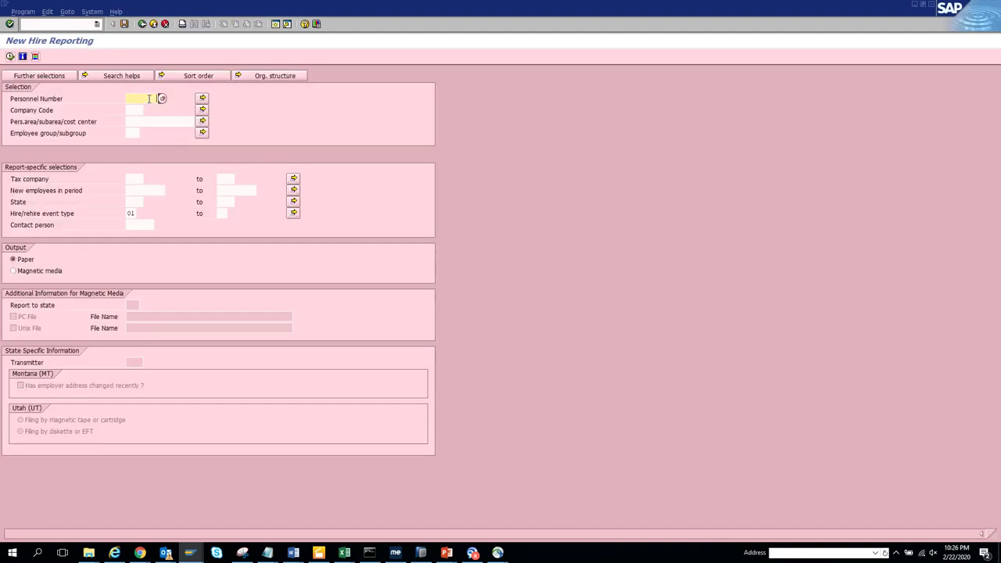
- Fill in the employee's personnel number in the New Hire Reporting selection and switch to the SAP HR presentation
click(150, 99)
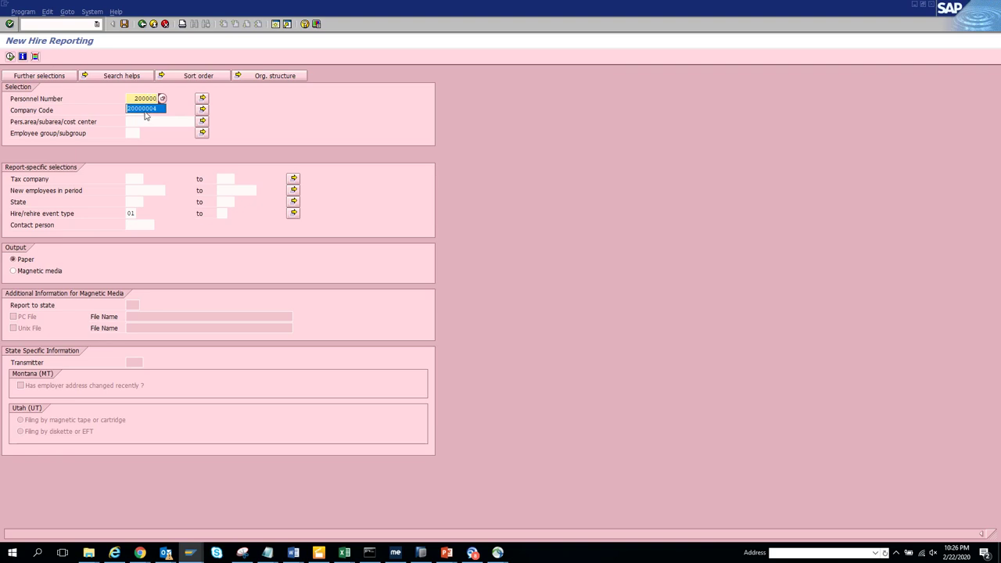
click(145, 108)
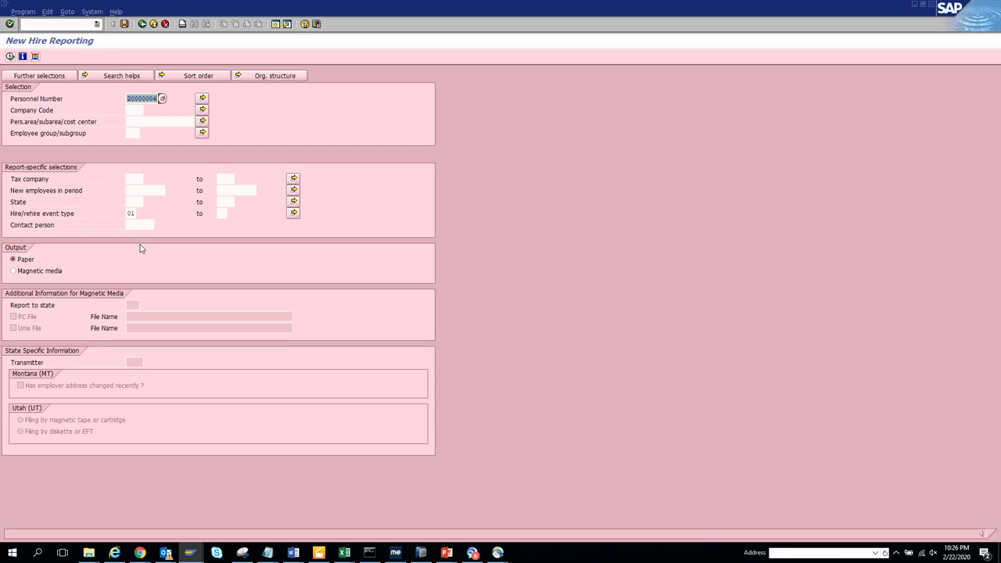
key(alt+Tab)
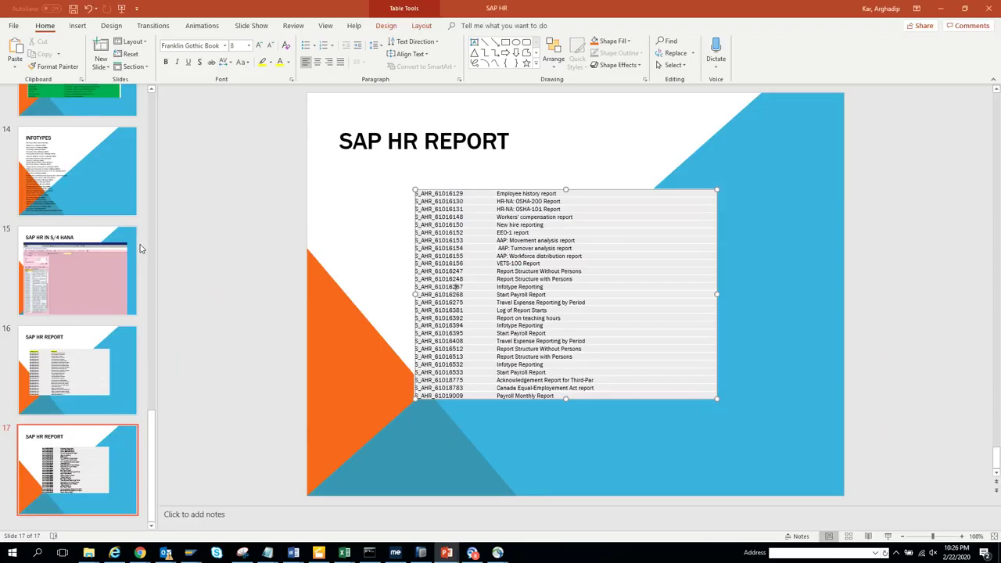
- Switch back to SAP and open Infotype Reporting with transaction /nS_AHR_61016267
key(alt+Tab)
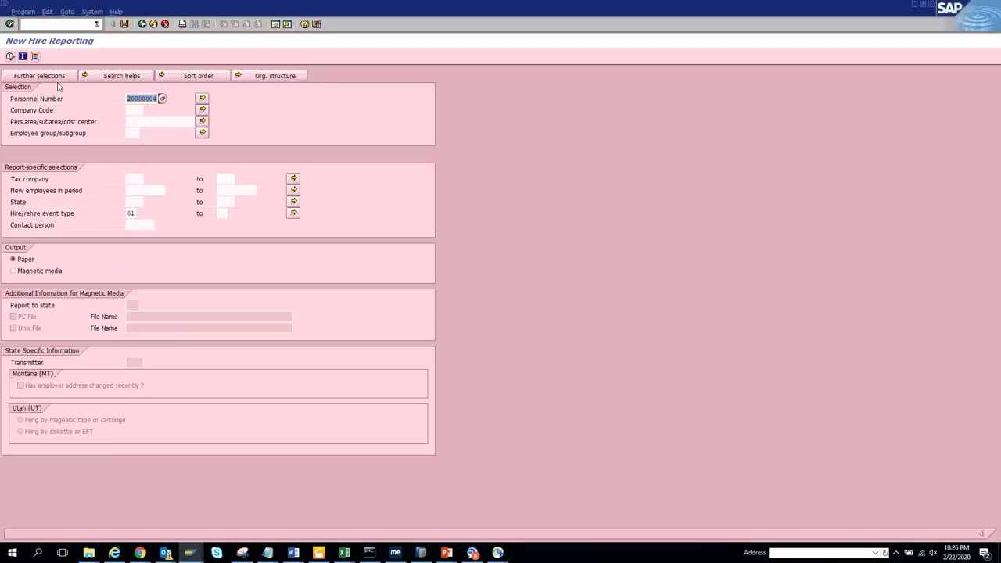
click(97, 23)
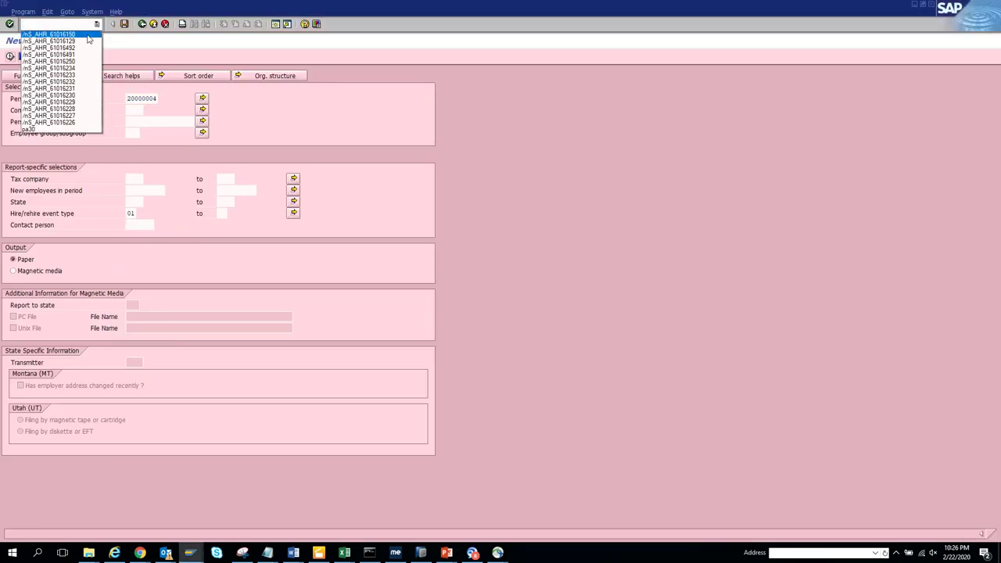
click(88, 35)
drag(66, 23, 85, 19)
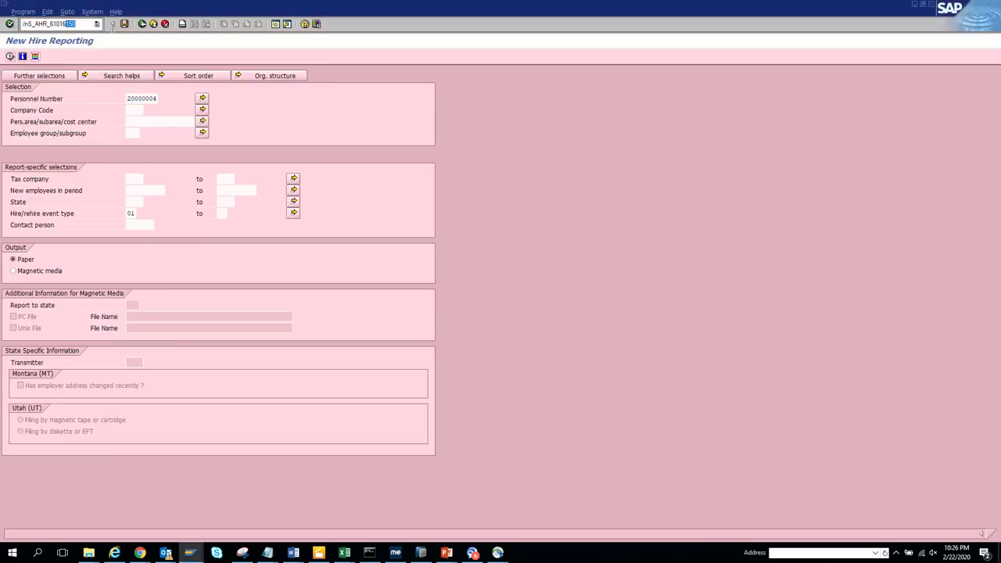
text(267)
key(Return)
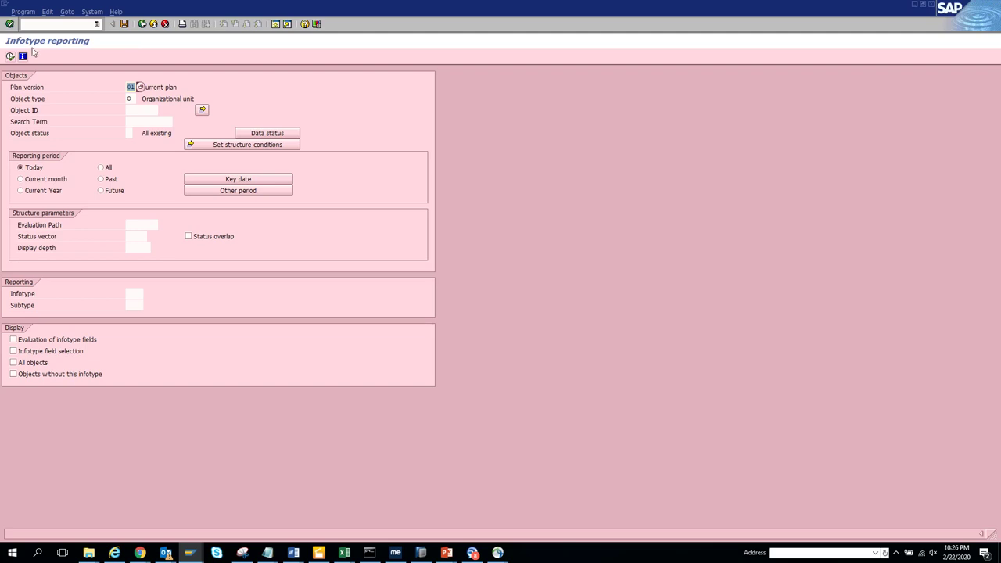
- Try to run Infotype Reporting for organizational unit object ID 50000386 with the reporting period set to All
click(10, 57)
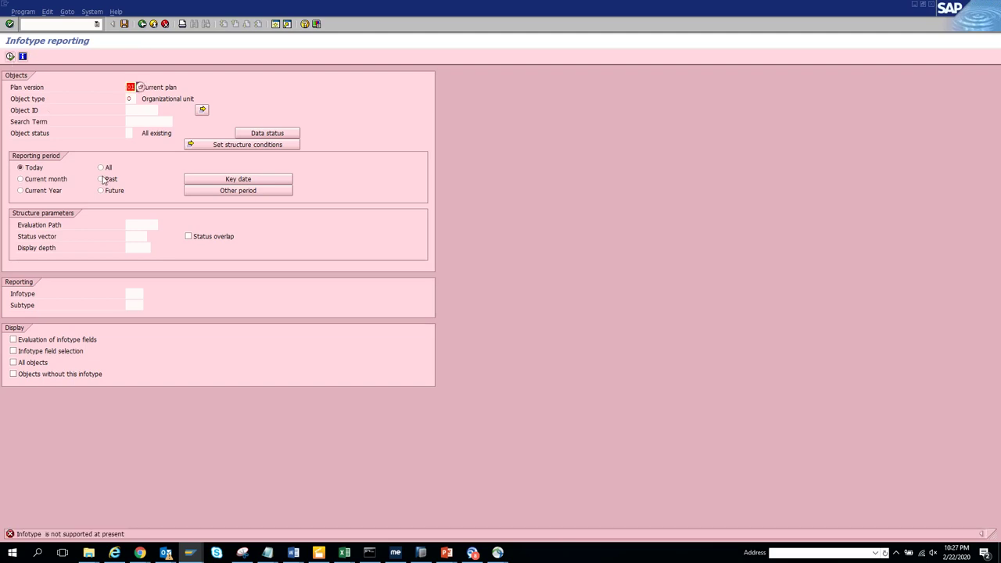
click(136, 111)
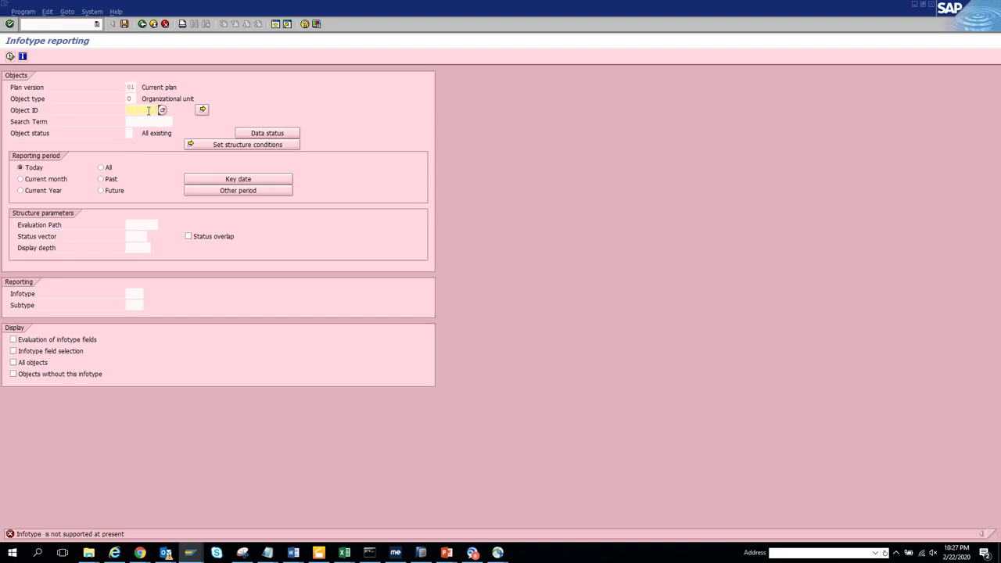
click(148, 111)
click(149, 121)
click(11, 56)
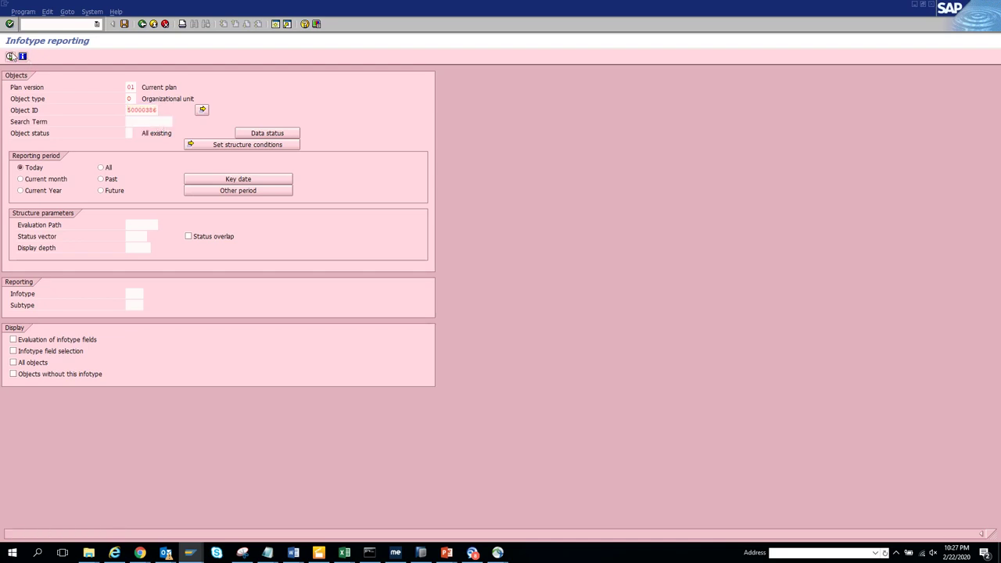
click(115, 169)
click(10, 56)
- Look through the available object types and set the object type to P (Person)
click(131, 99)
key(Return)
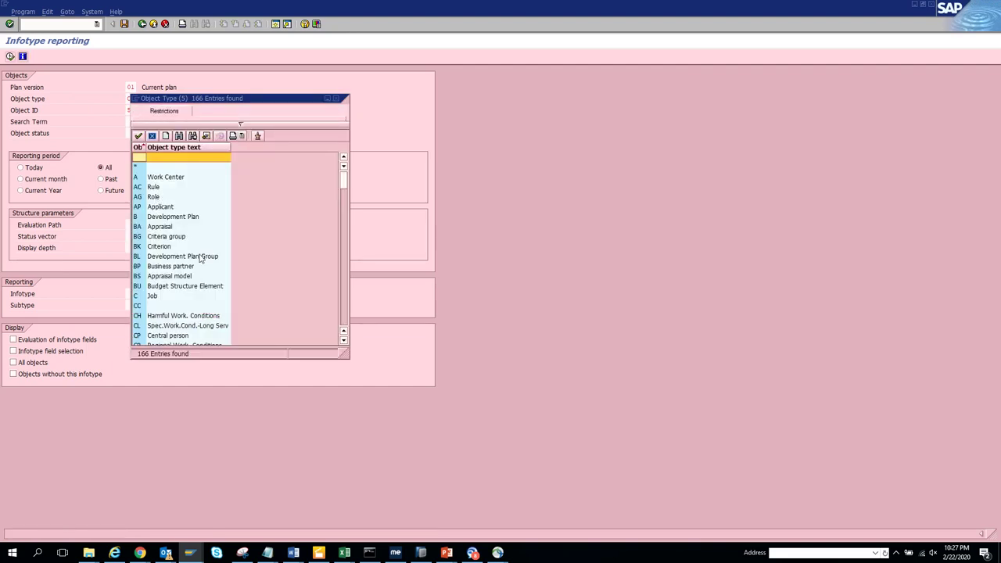
click(343, 276)
click(343, 277)
click(343, 277)
click(344, 276)
click(343, 277)
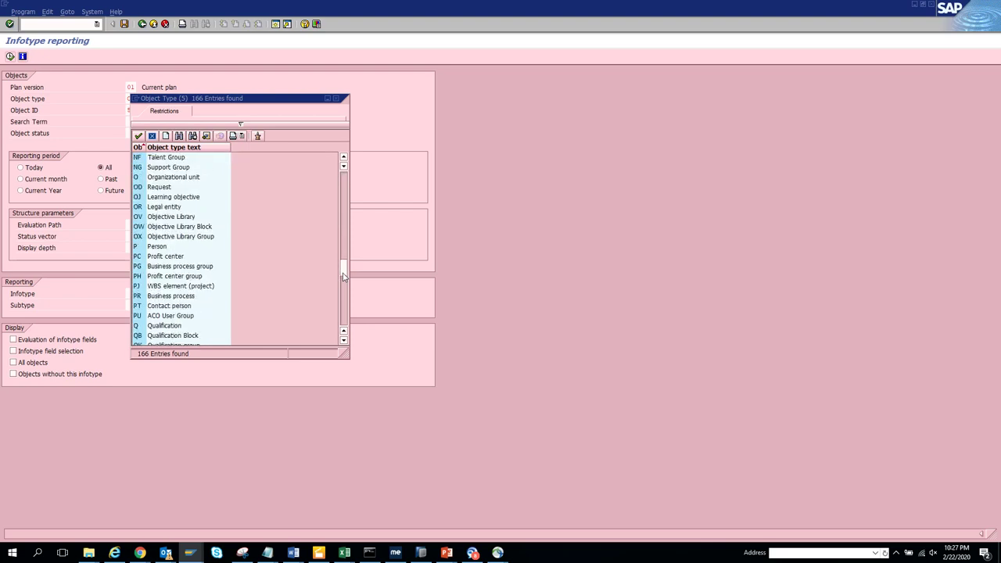
double_click(160, 249)
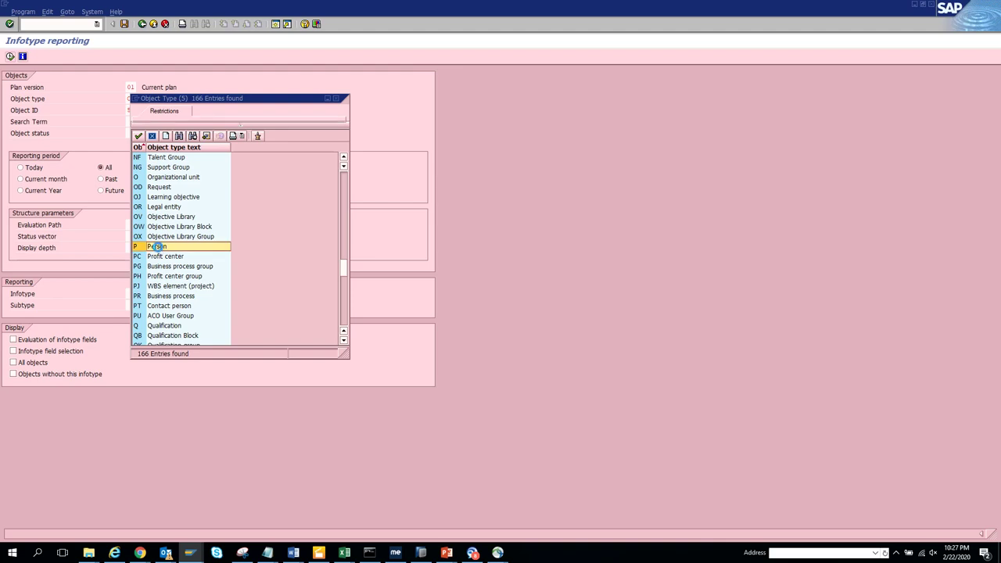
- Try to run the report for the employee's personnel number with evaluation of infotype fields enabled and plan version .: selected
key(Tab)
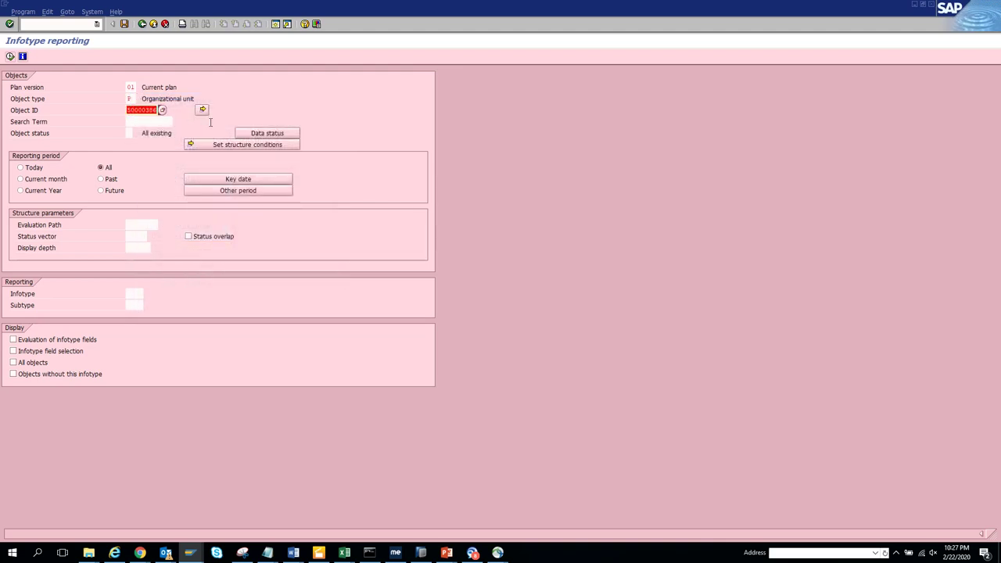
text(20)
click(9, 56)
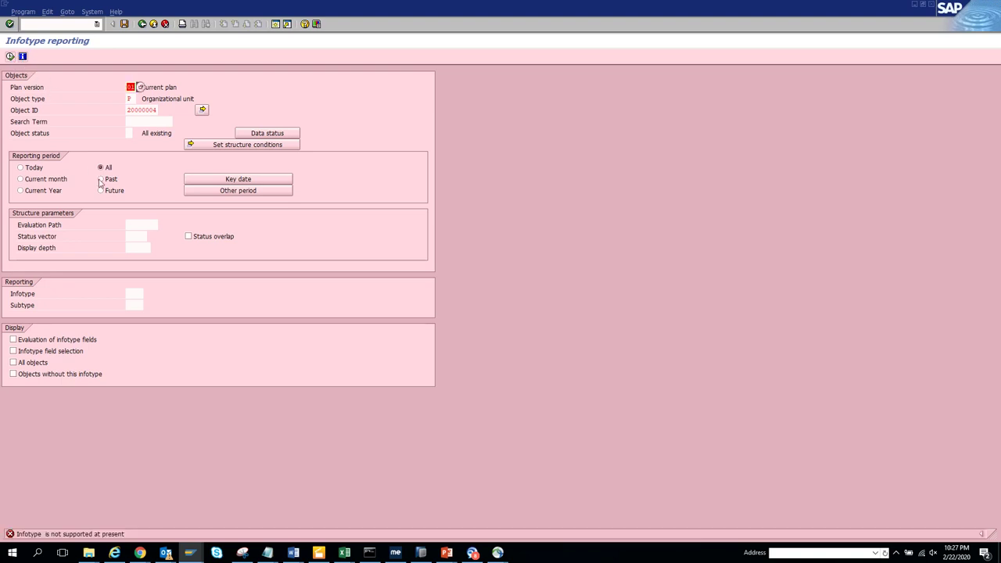
click(79, 343)
click(9, 57)
click(144, 89)
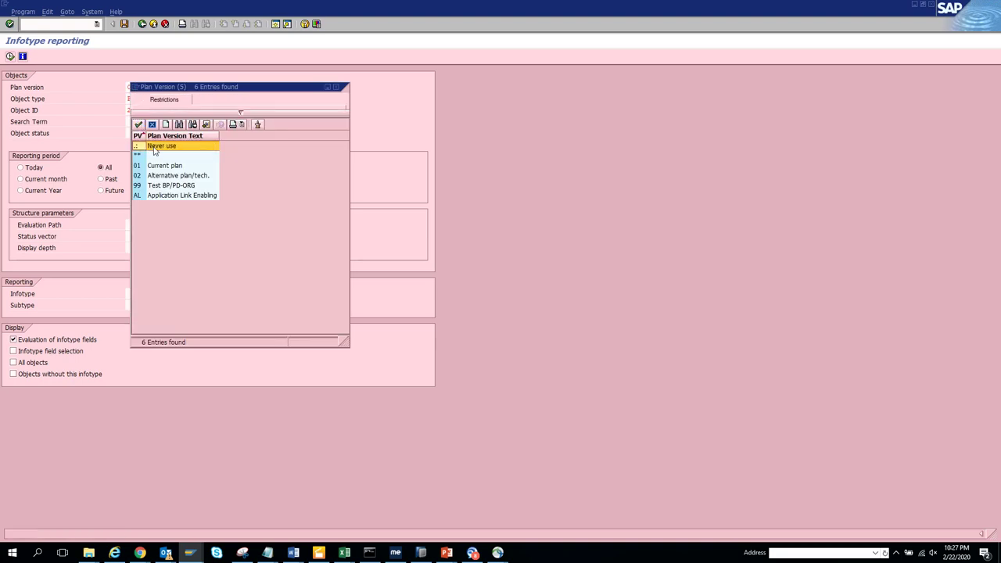
double_click(164, 165)
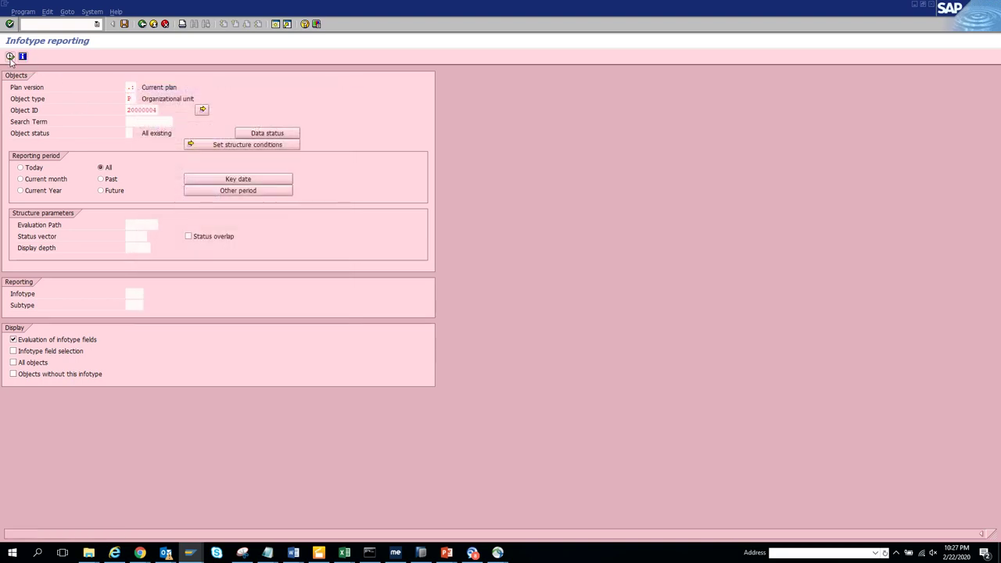
- Check the report list in the SAP HR presentation and open Infotype Reporting in SAP with transaction /nS_AHR_61016394
key(alt+Tab)
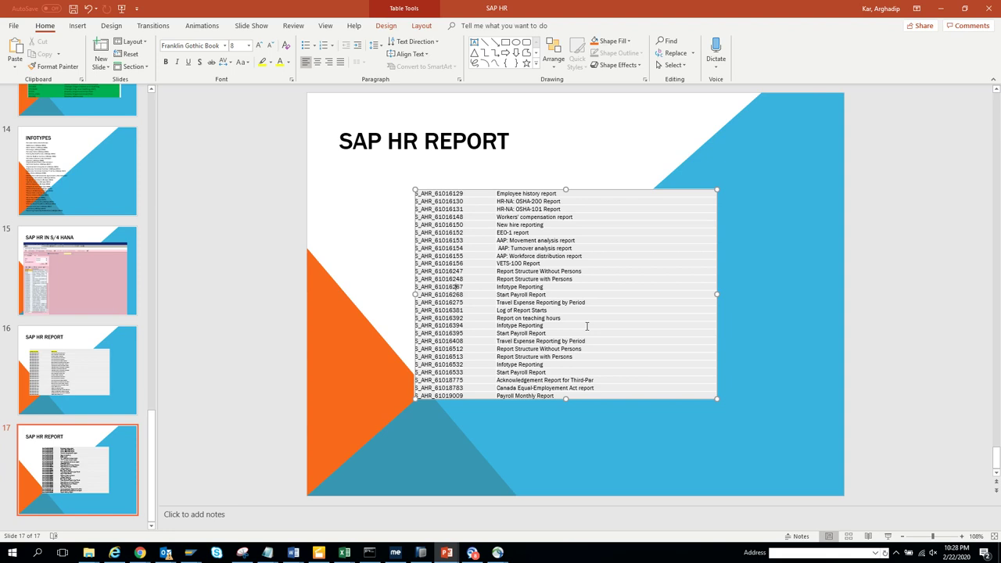
key(alt+Tab)
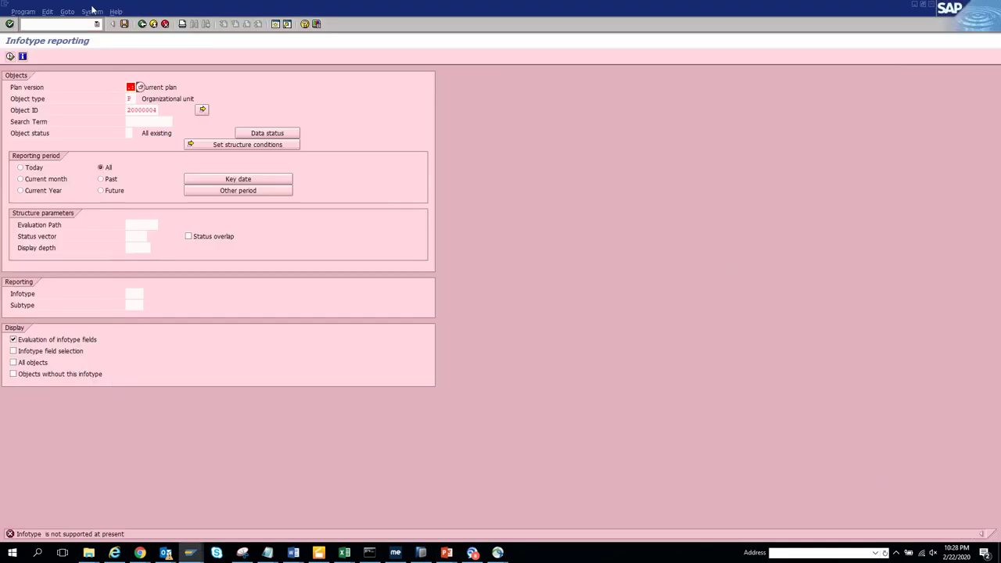
click(97, 24)
click(89, 39)
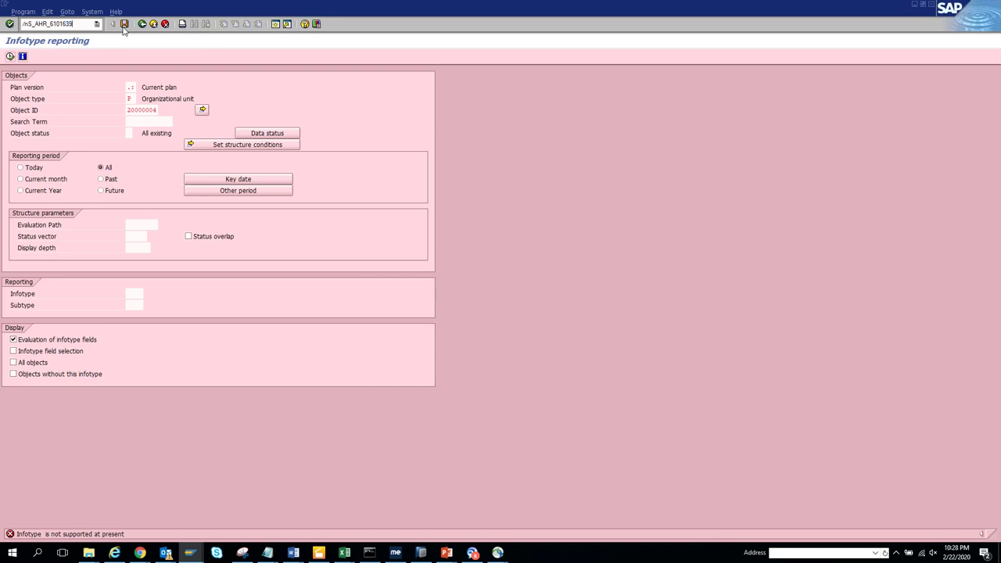
key(Return)
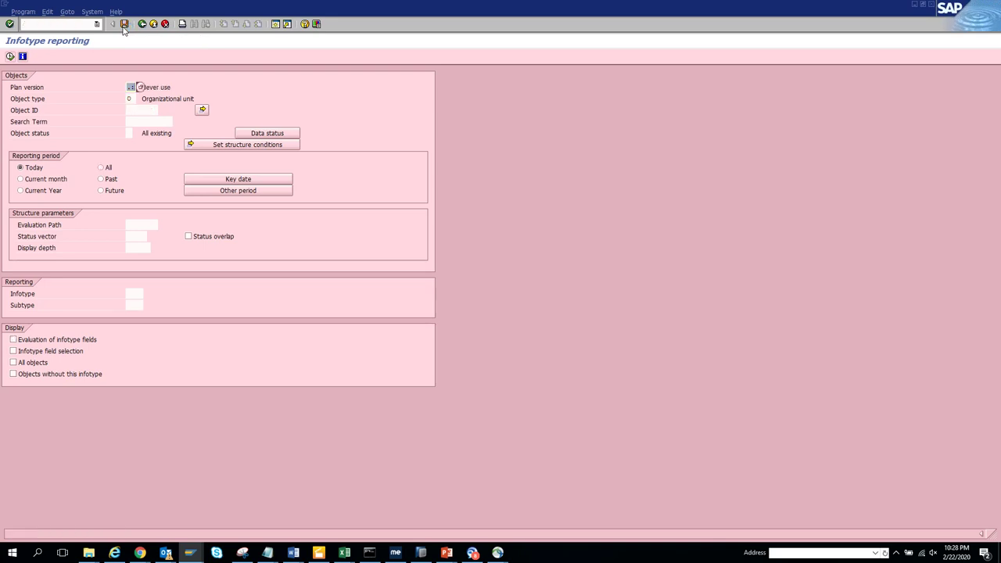
- Try to run Infotype Reporting with an empty plan version and with plan version 01 (Current plan)
click(10, 56)
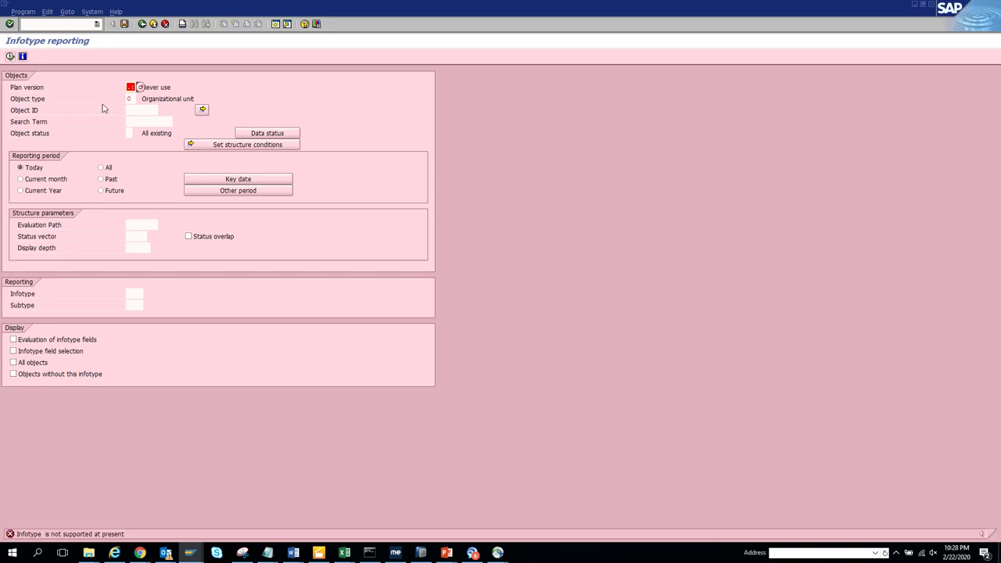
click(10, 57)
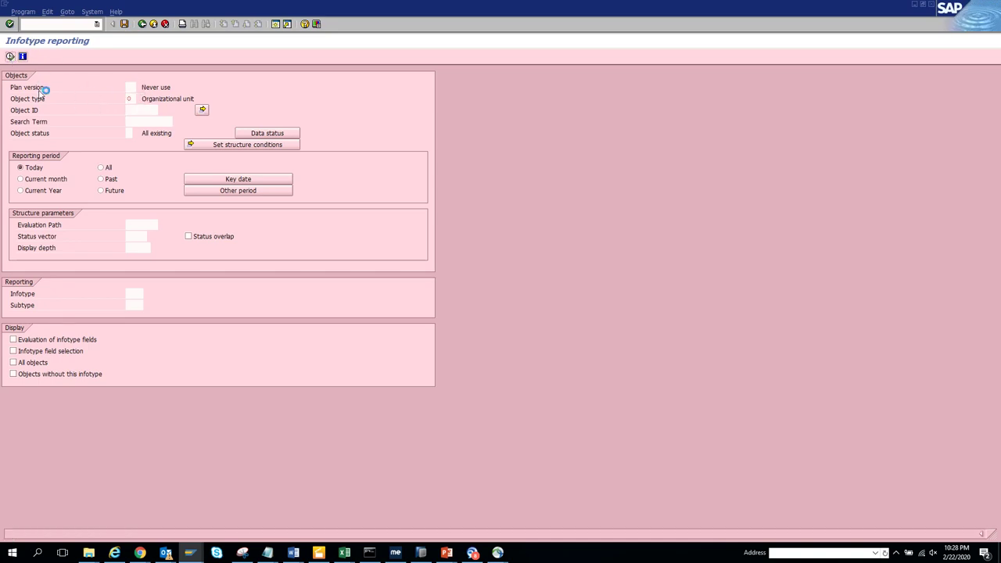
click(139, 87)
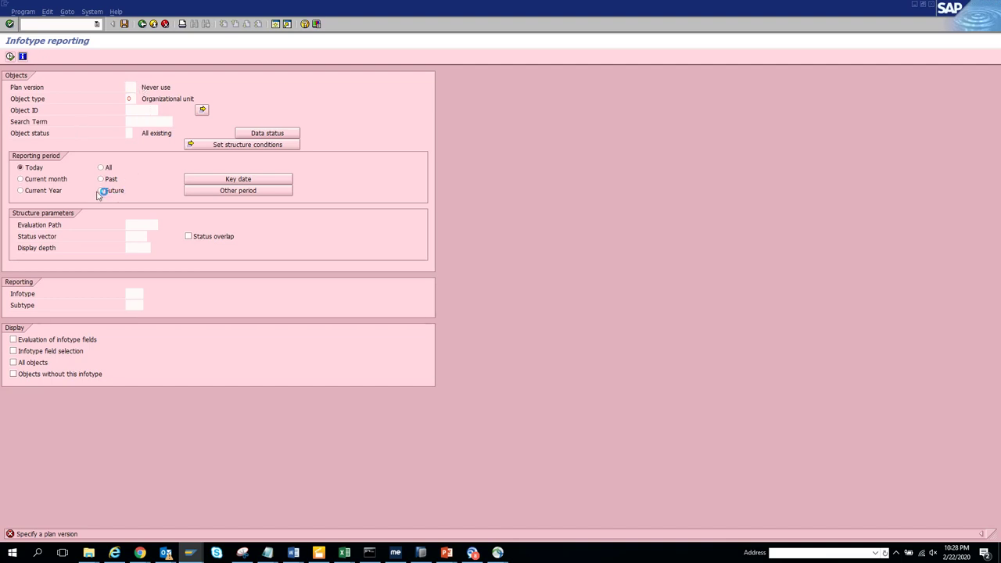
double_click(160, 170)
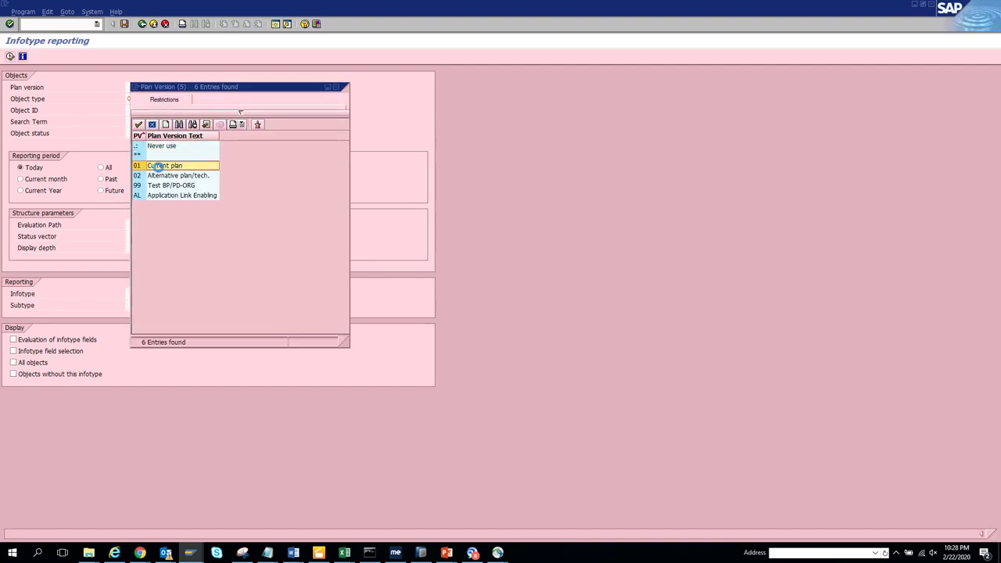
click(10, 58)
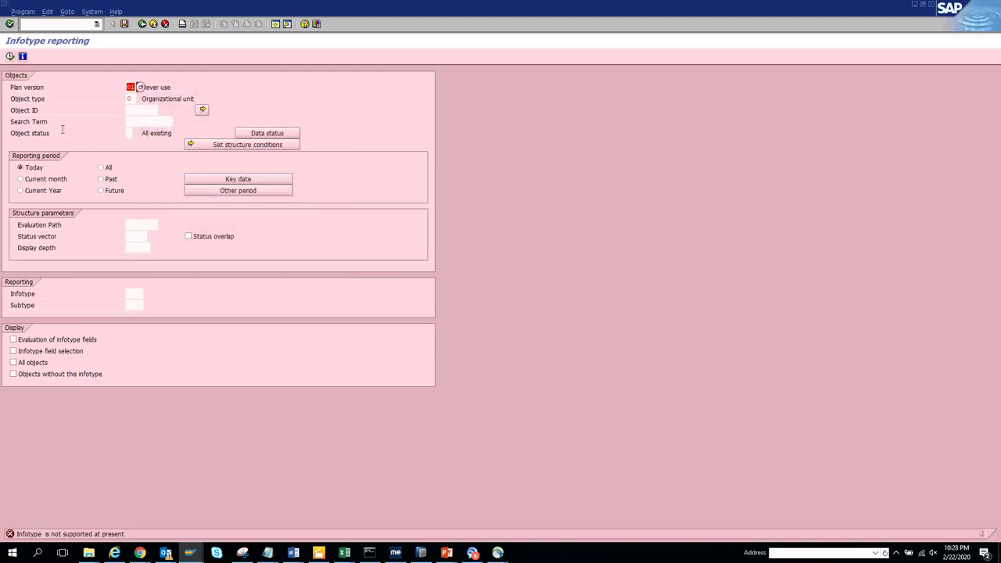
- Check the report list in the SAP HR presentation again, return to SAP and leave Infotype Reporting
key(alt+Tab)
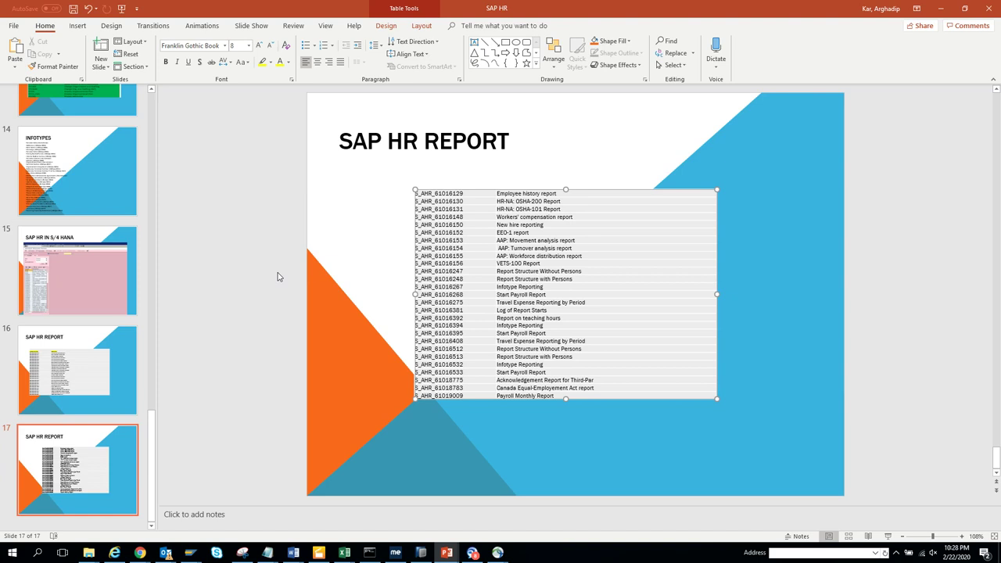
key(alt+Tab)
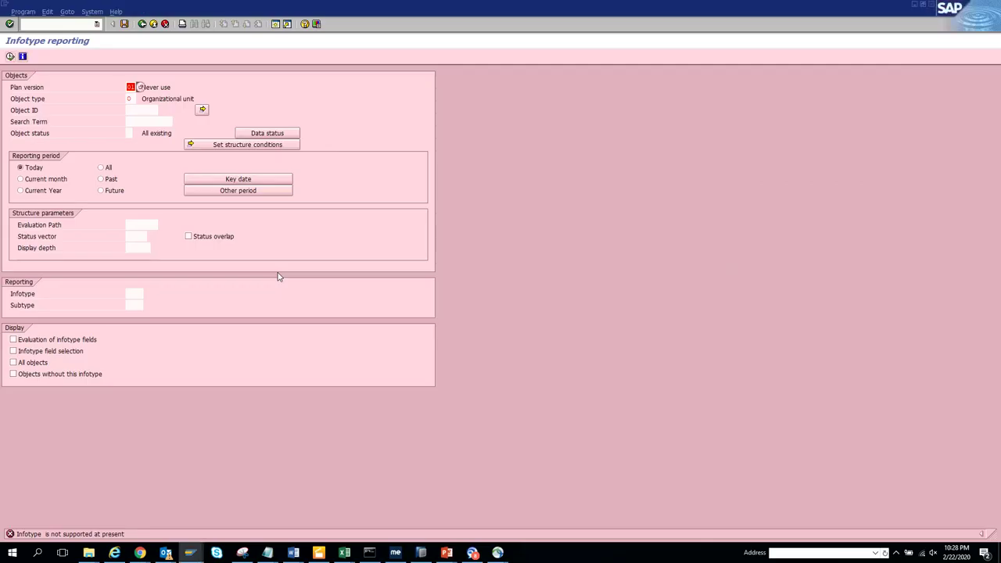
click(142, 23)
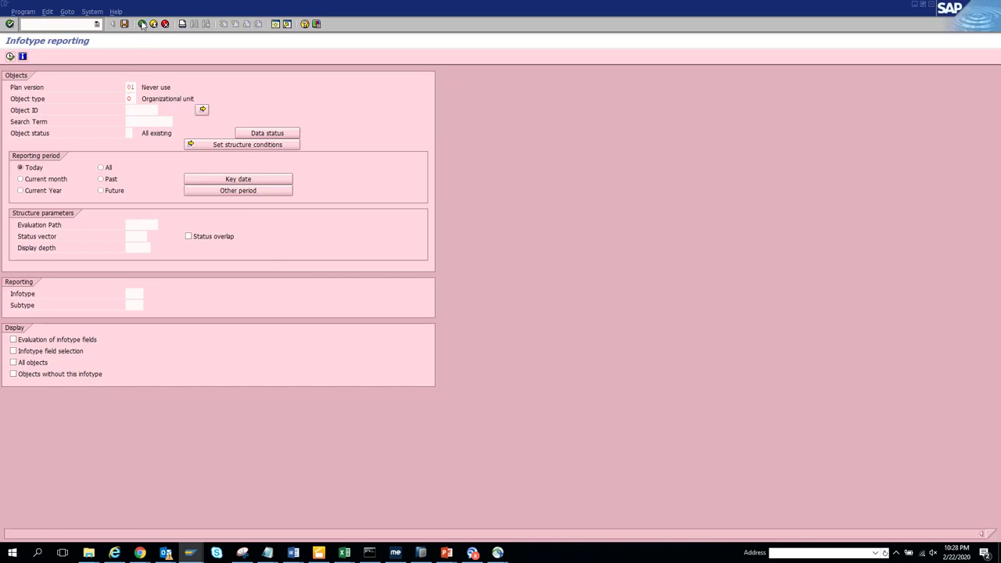
- Open Display HR Master Data with transaction PA20 and return to SAP Easy Access
click(74, 25)
text(/nse1)
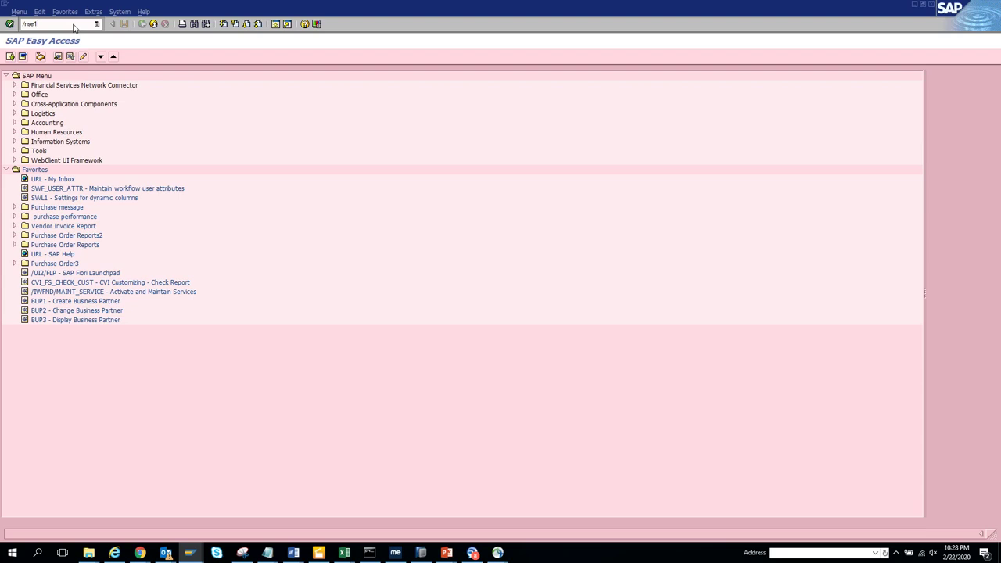
key(BackSpace)
key(BackSpace)
text(pa20)
key(Return)
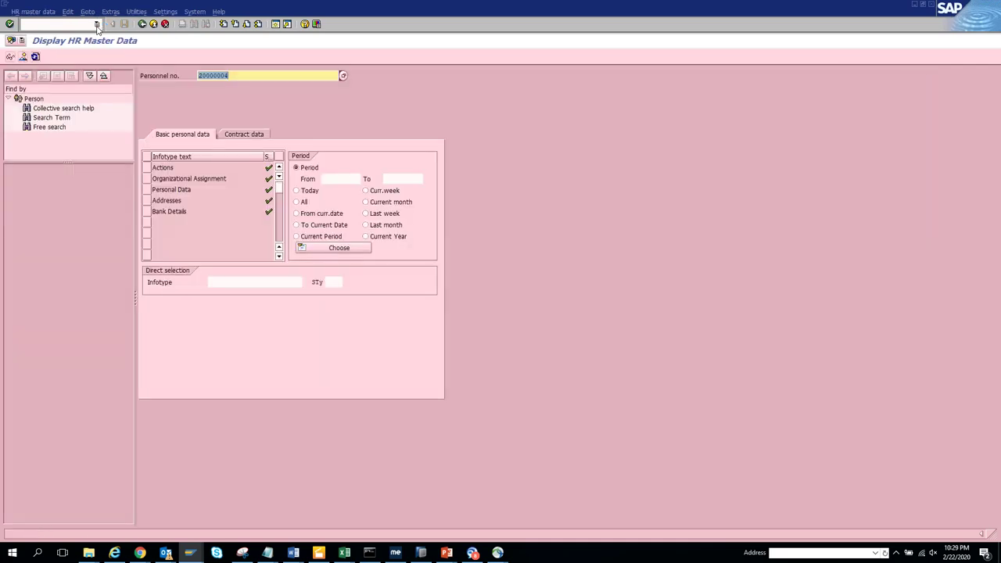
click(141, 23)
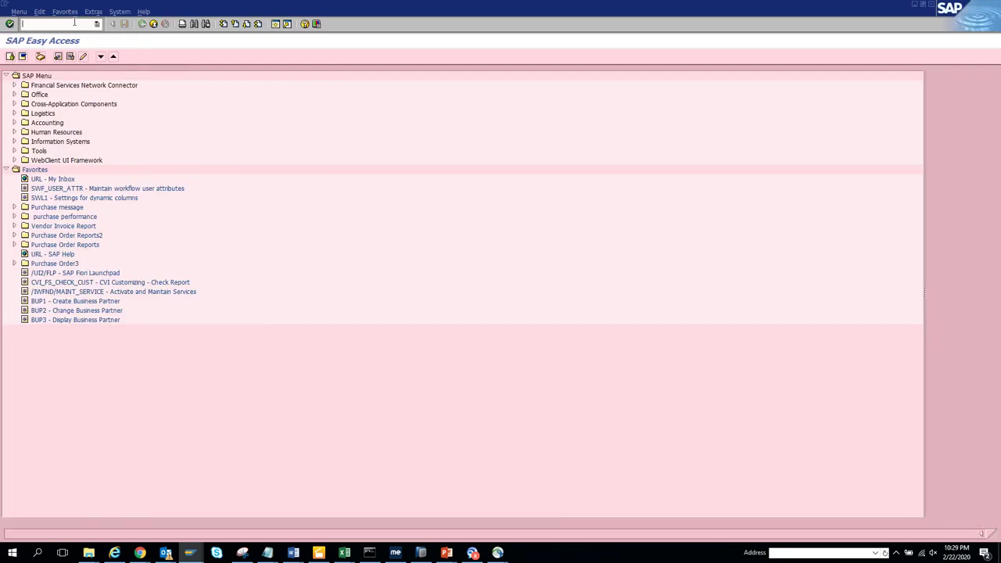
- Open the Data Browser with transaction SE16 and display the selection screen for table TSTCT
text(se16)
key(Return)
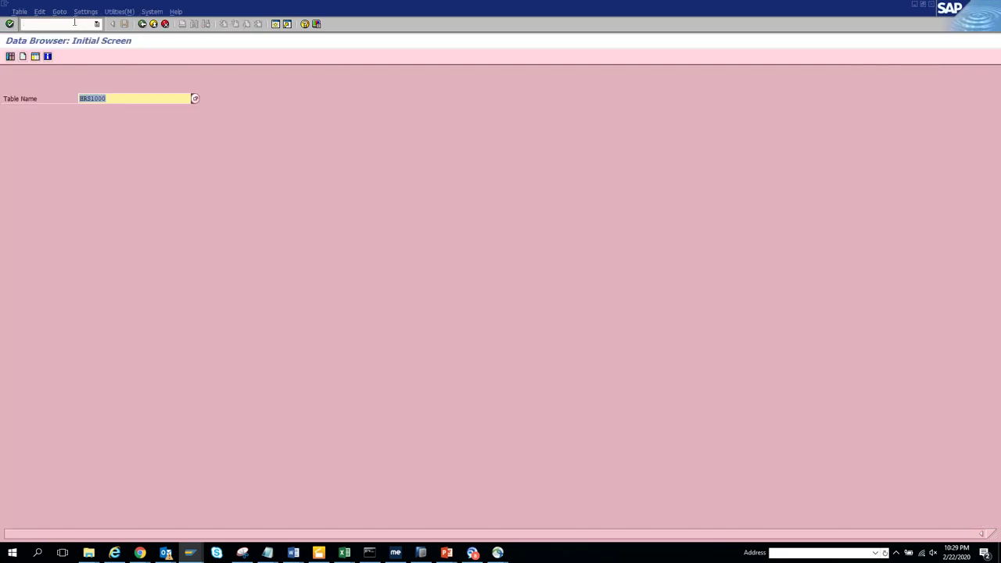
text(tstc)
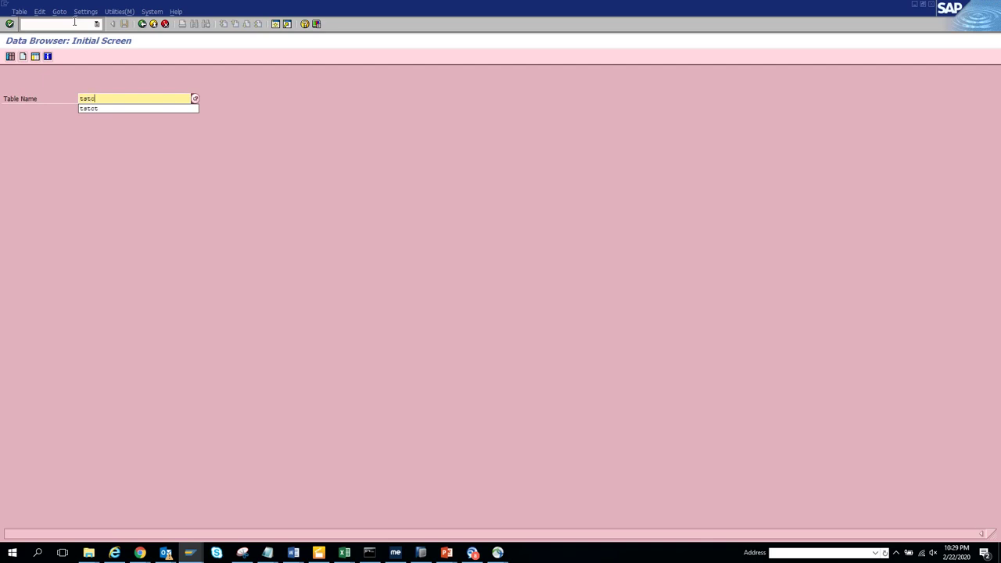
text(t)
key(Return)
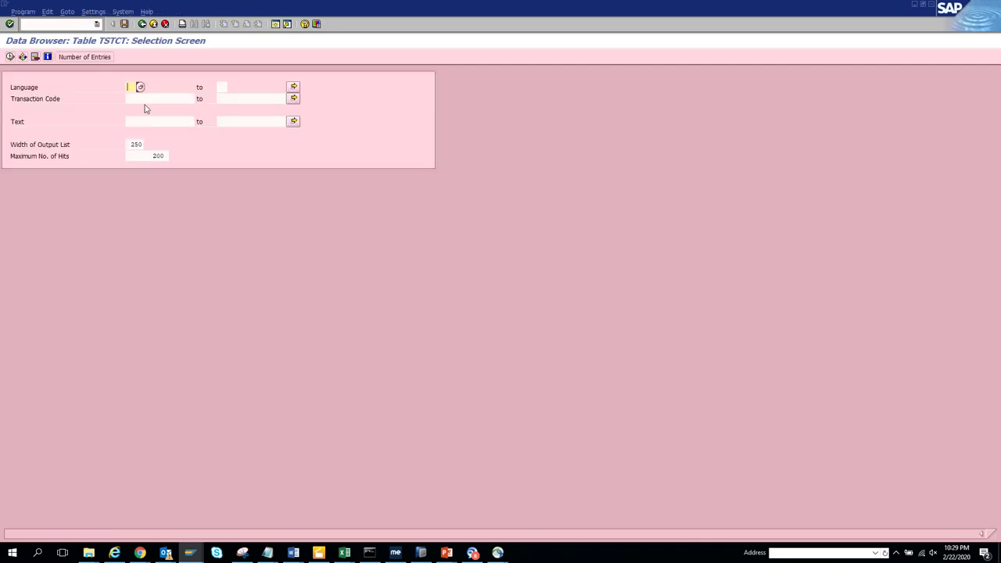
- List all TSTCT entries whose text matches *HR*, with the maximum number of hits left blank, and browse the entries
click(153, 122)
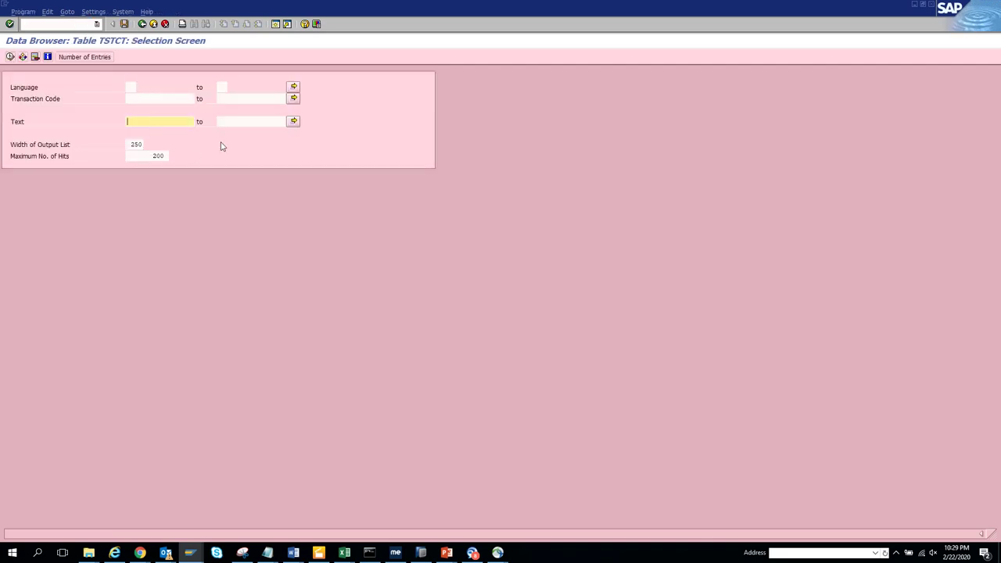
click(156, 156)
key(BackSpace)
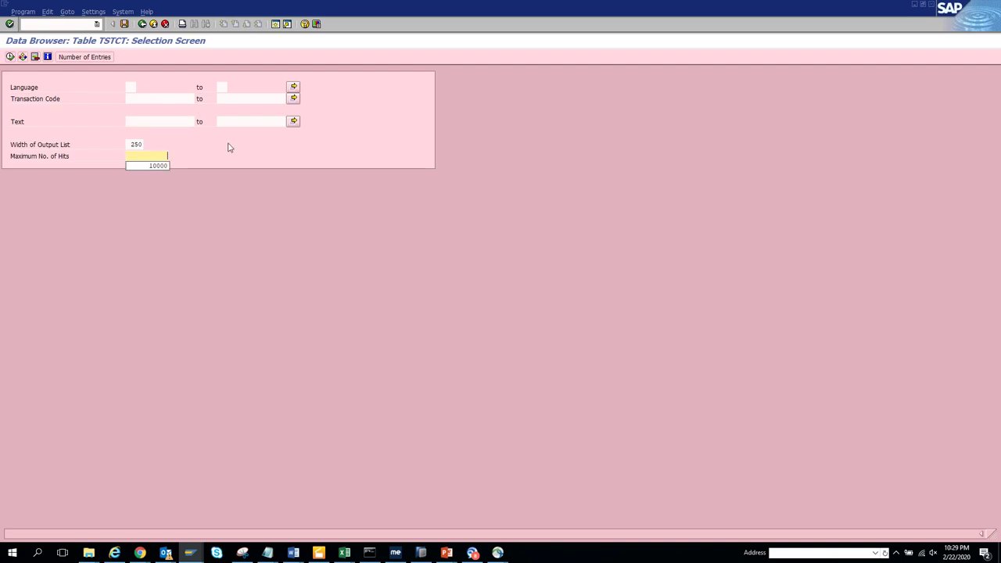
click(160, 124)
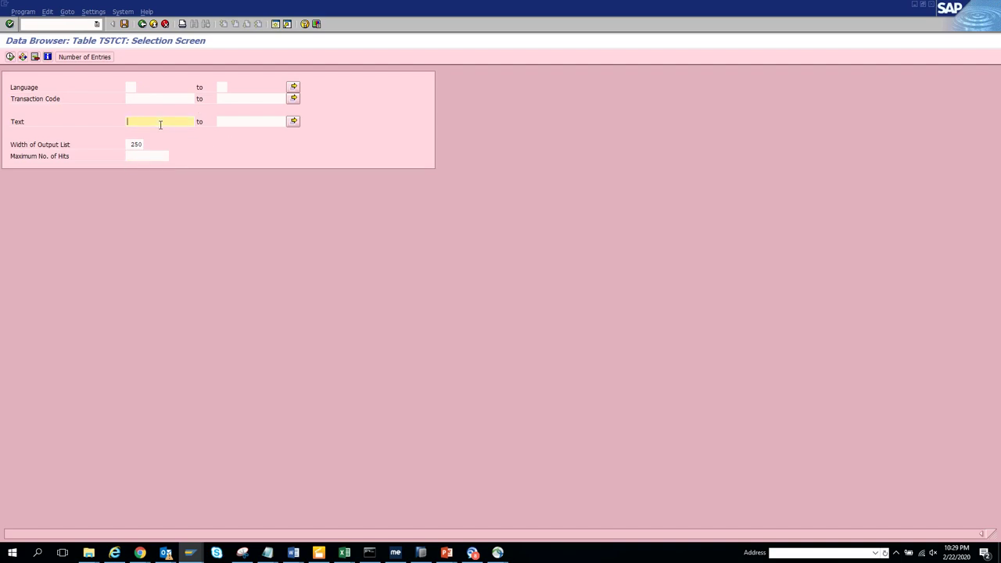
text(*HR*)
click(10, 58)
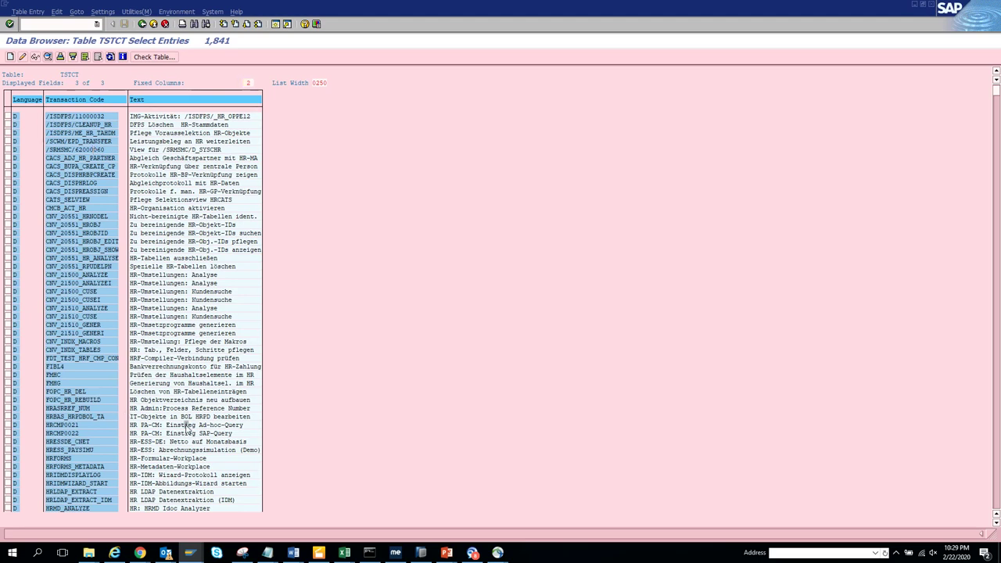
scroll(188, 428, down, 5)
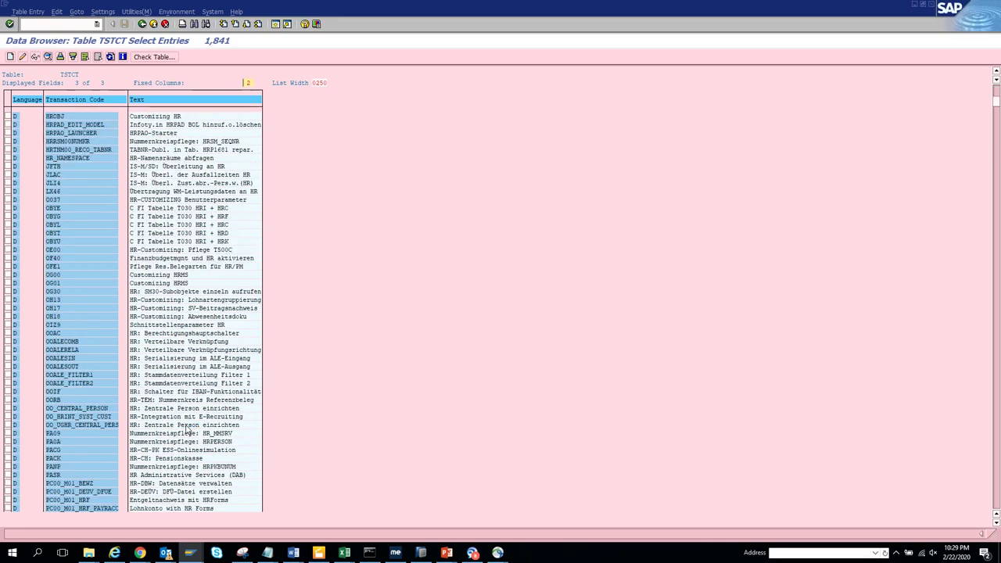
scroll(188, 429, down, 5)
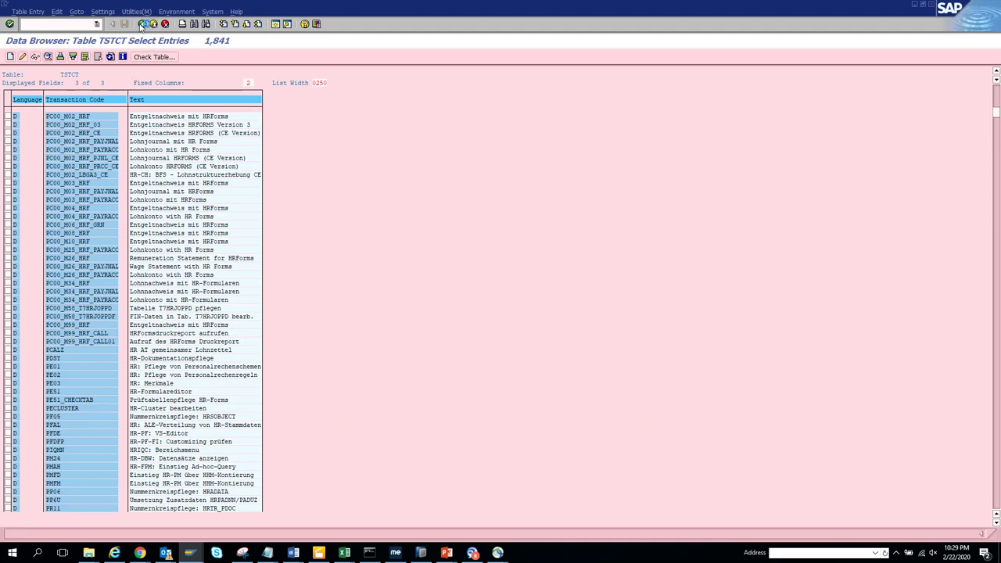
- Return to the selection screen, restrict the language to EN and list the *HR* entries again
click(141, 24)
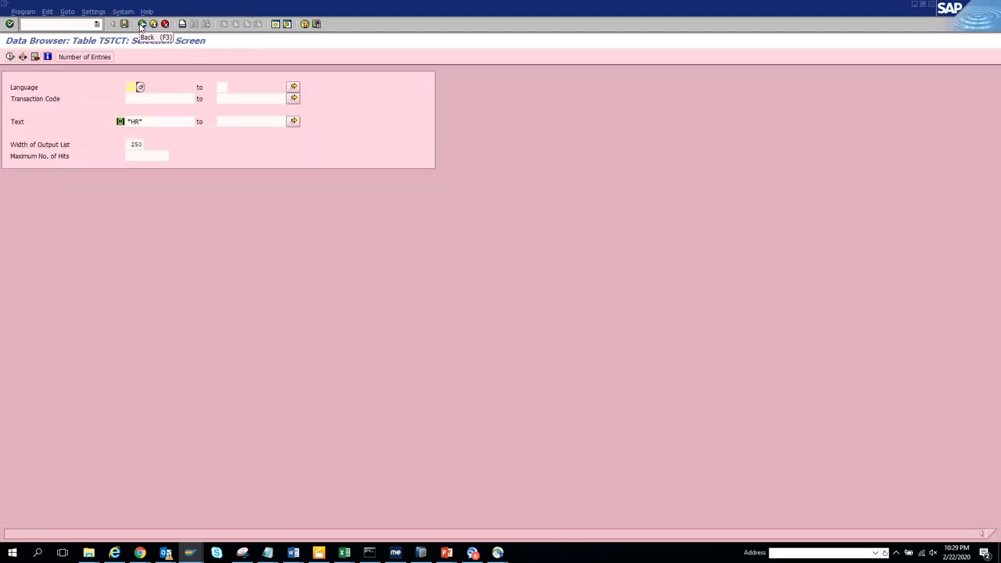
text(EN)
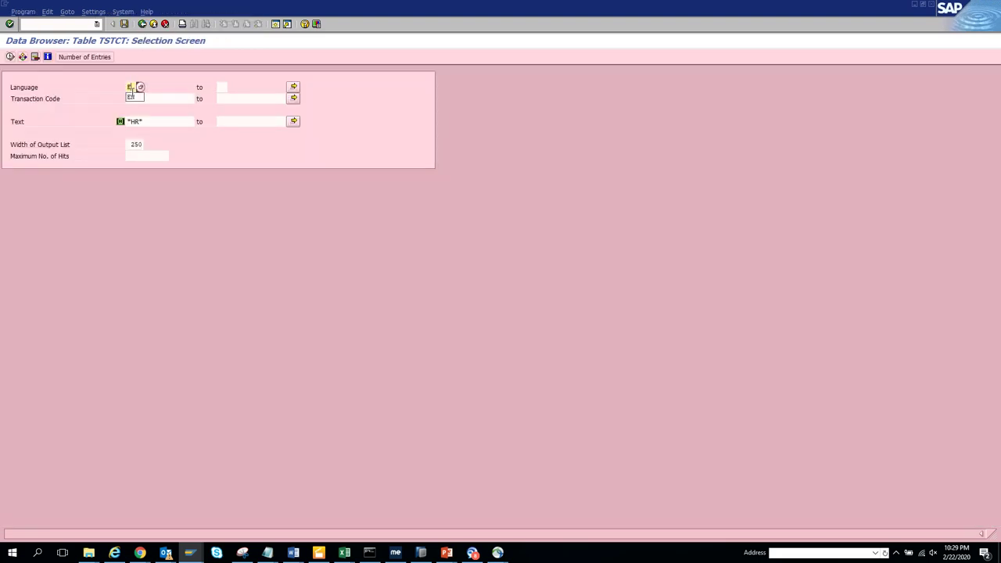
key(F8)
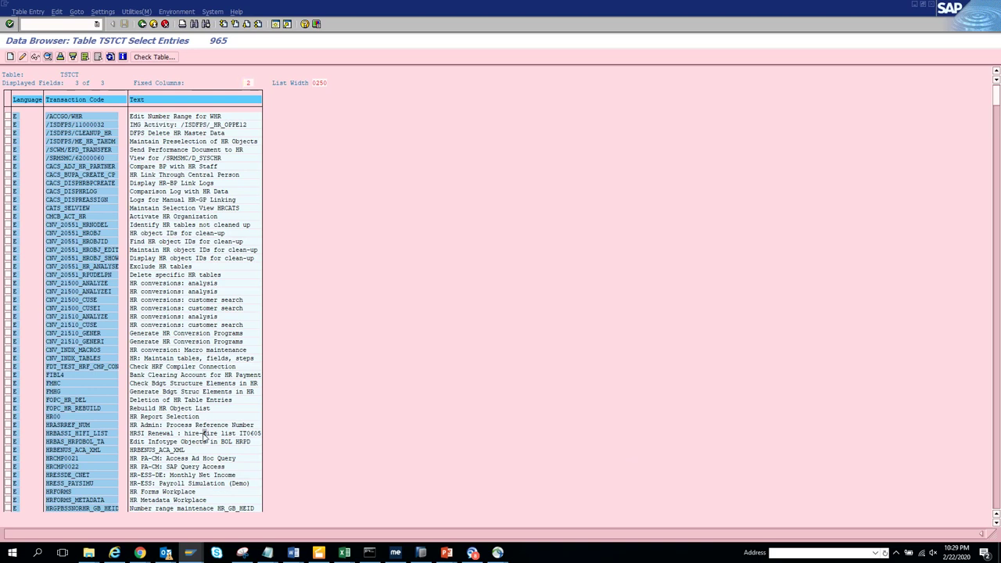
- Search the entry list for info and jump to the SWEHR1 hit, Linkage: Object Type to HR Infotype
click(195, 25)
text(info)
key(Return)
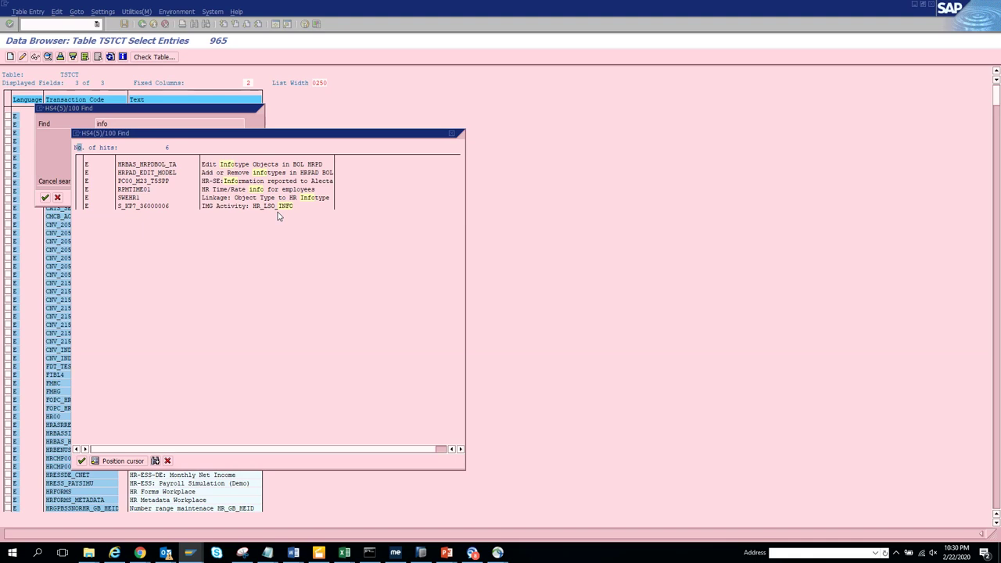
double_click(311, 200)
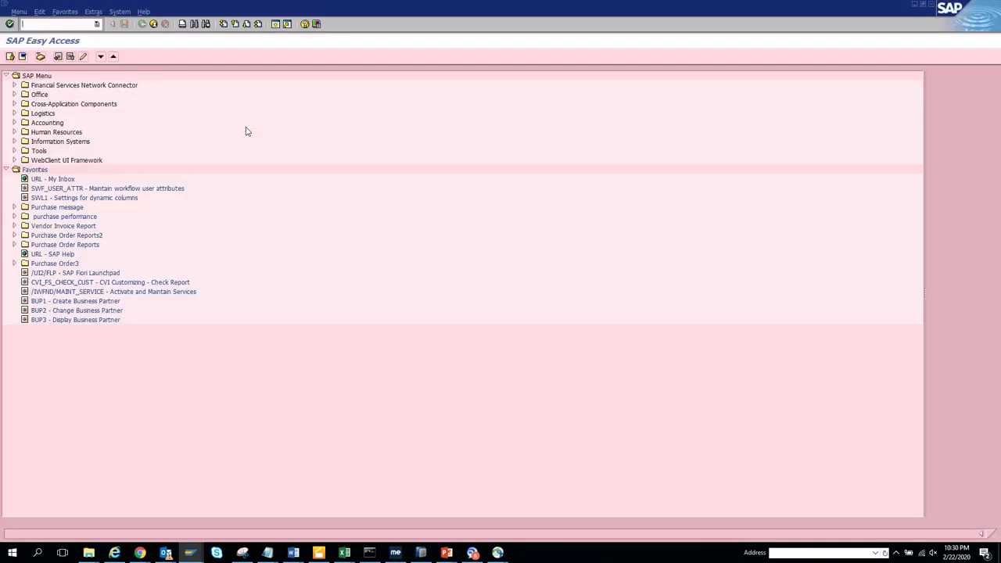
- Run transaction SWEHR1 from SAP Easy Access, accept the cross-client notice and view the Person entries
text(weh)
key(Return)
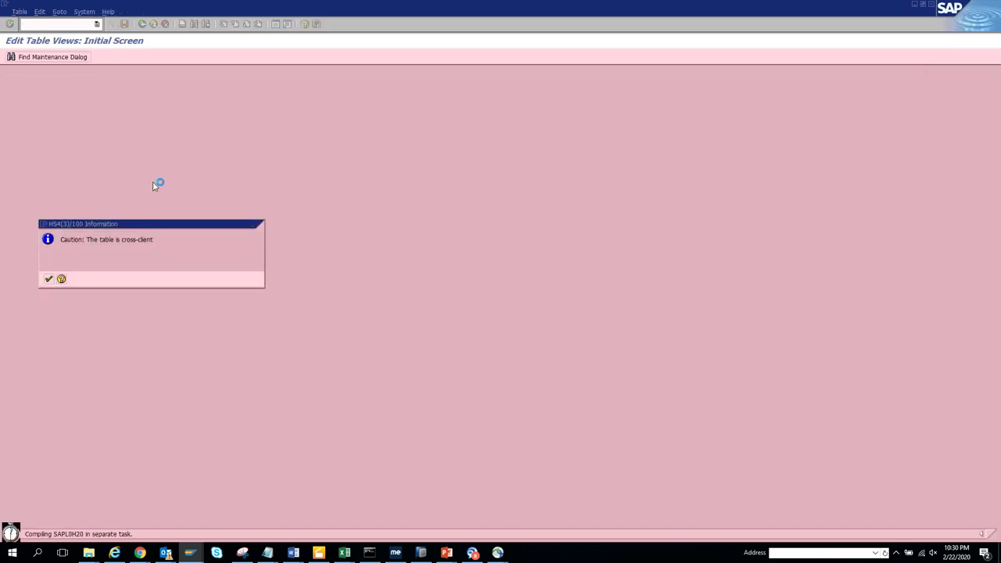
key(Return)
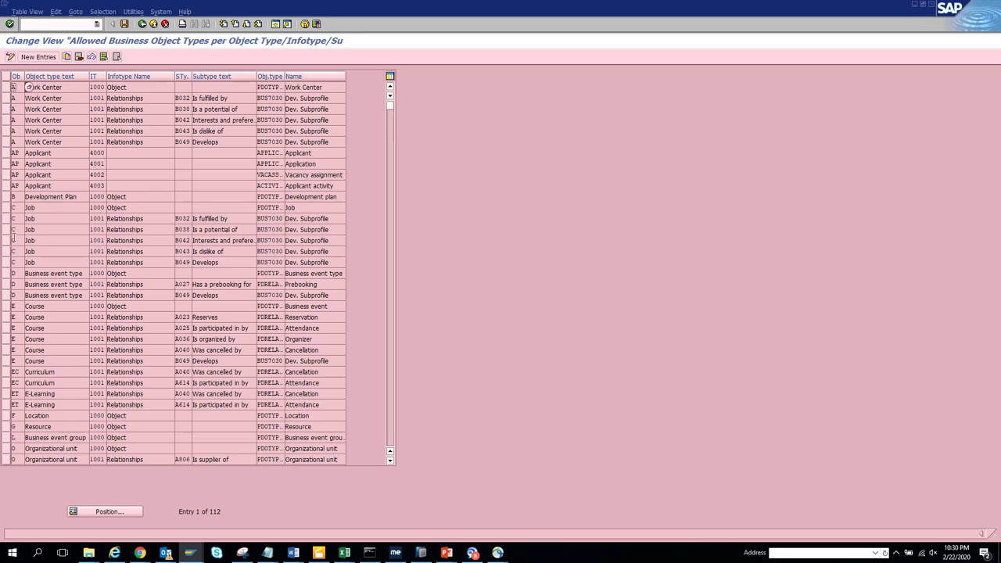
click(56, 347)
key(Page_Down)
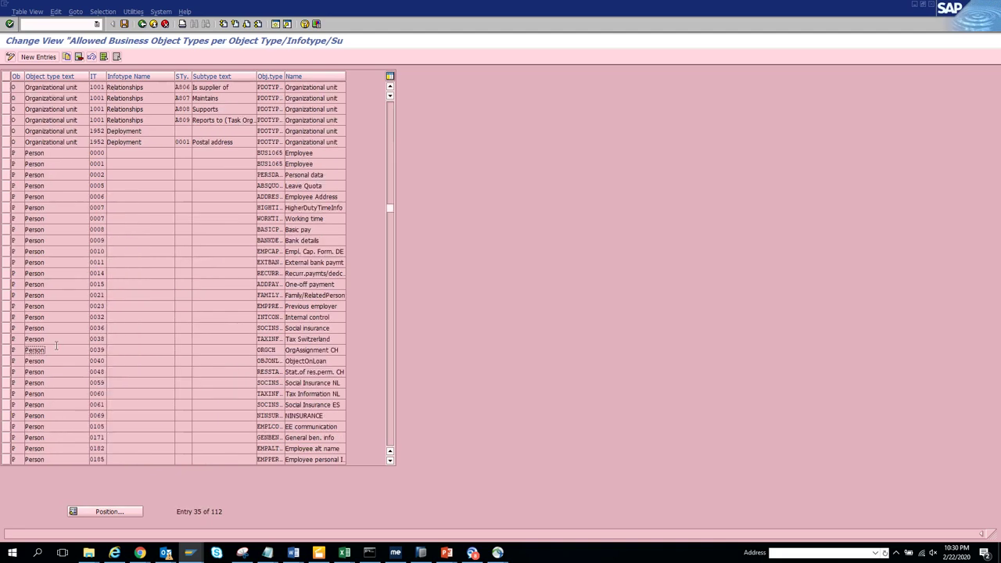
- Try to copy the Person entry with infotype 0001 (Employee), cancel the copy and leave the table view
click(7, 164)
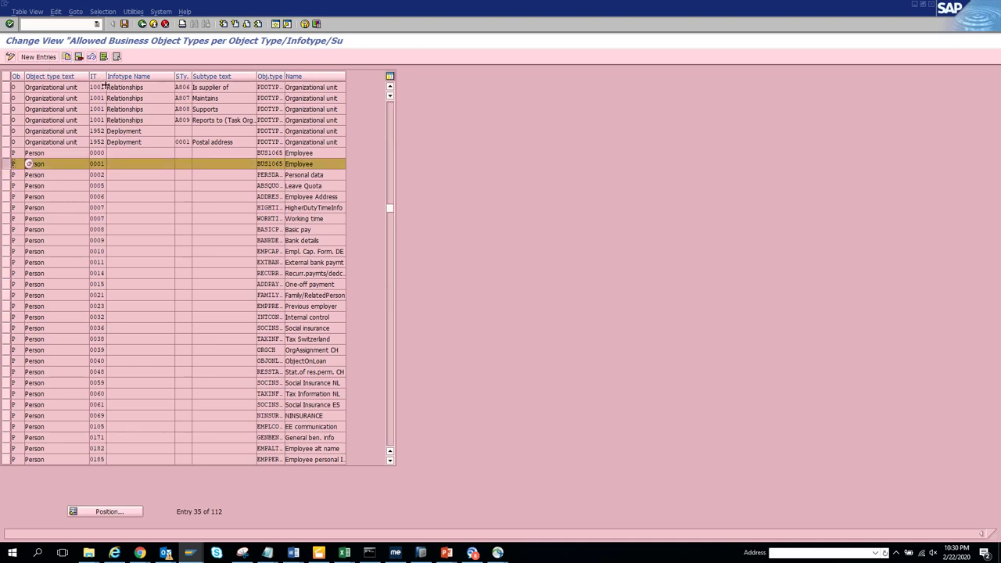
click(325, 162)
click(67, 57)
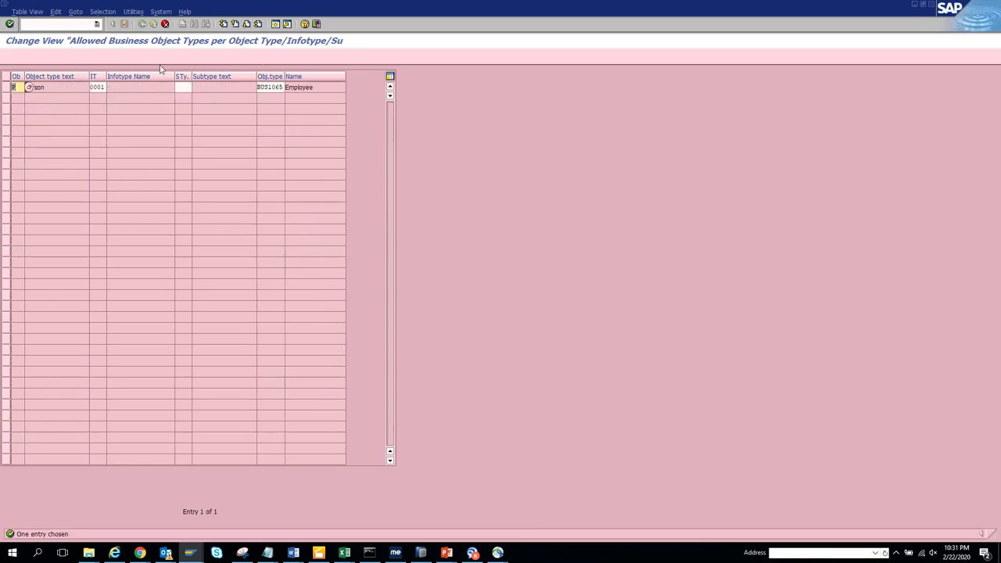
click(164, 23)
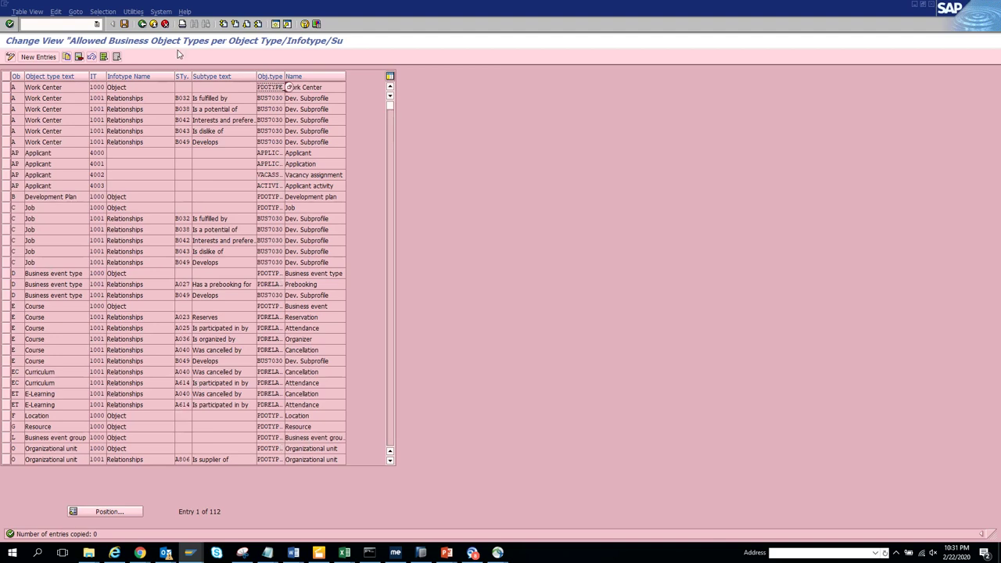
click(141, 25)
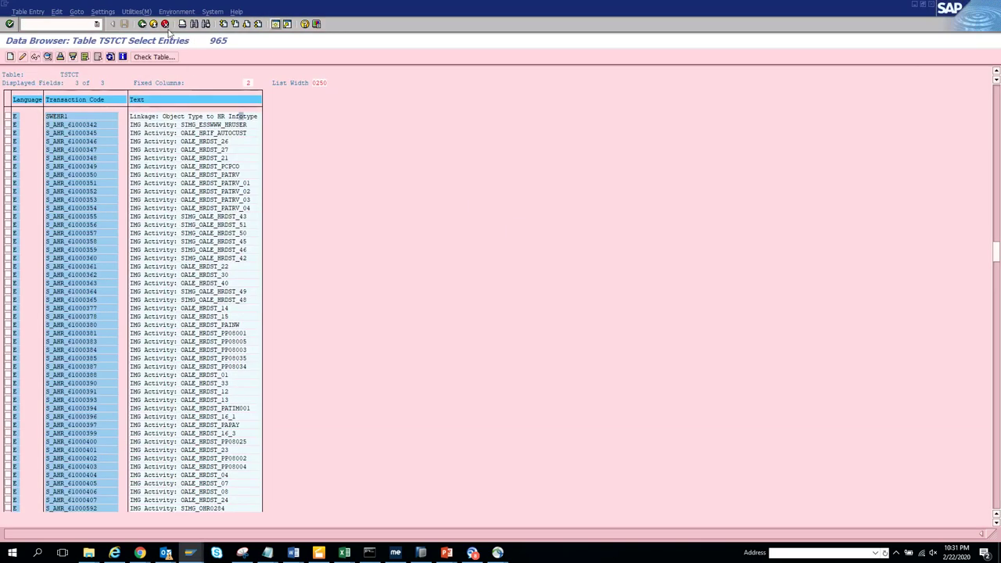
- Search the TSTCT entry list for org, covering the whole list rather than starting at the current line
click(194, 24)
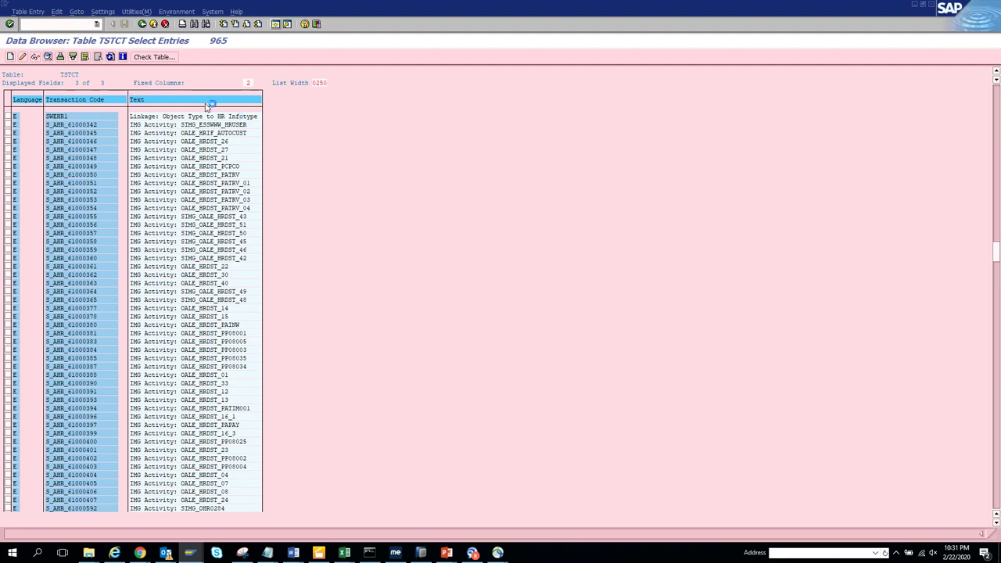
text(org)
key(Return)
click(49, 238)
click(112, 150)
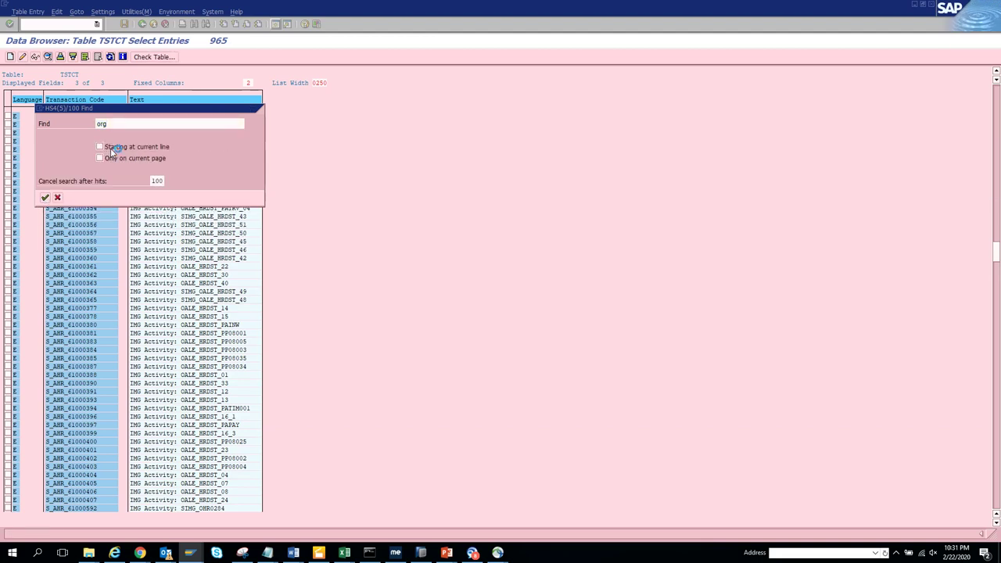
key(Return)
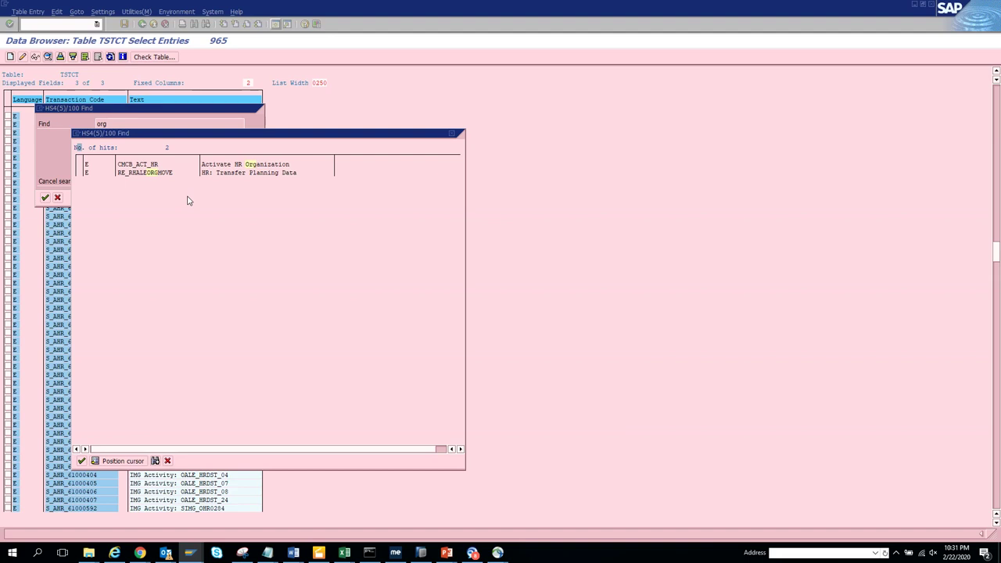
- Close the org hits and search the TSTCT entry list for report
click(459, 134)
text(report)
key(Return)
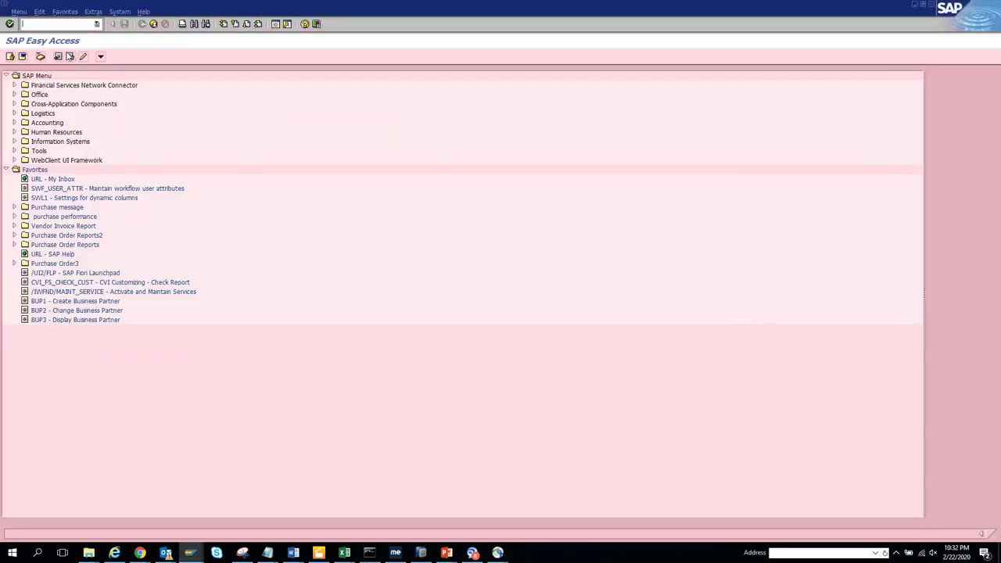
- Try to run transaction SERP from SAP Easy Access and exit its message
click(57, 24)
text(serp)
key(Return)
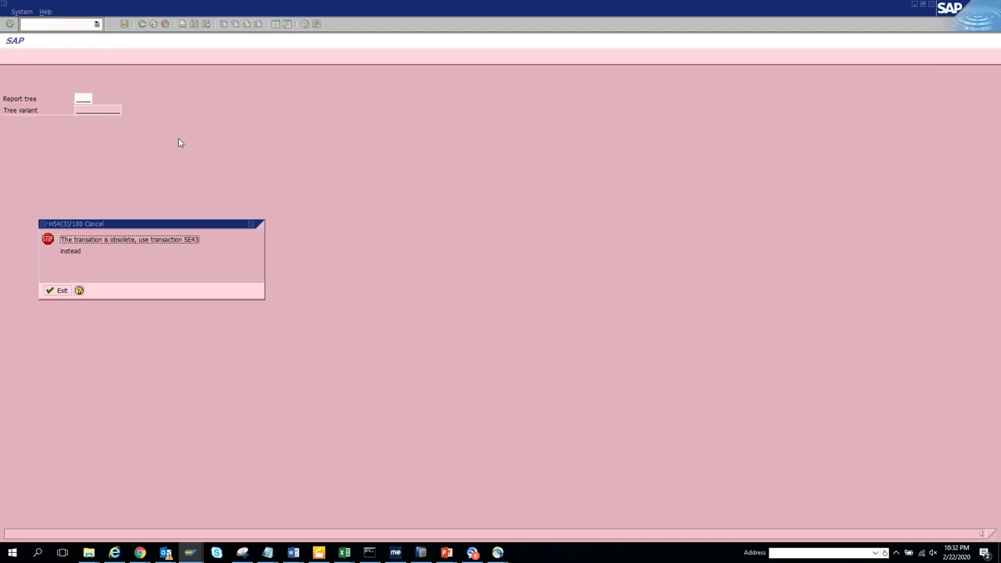
key(Return)
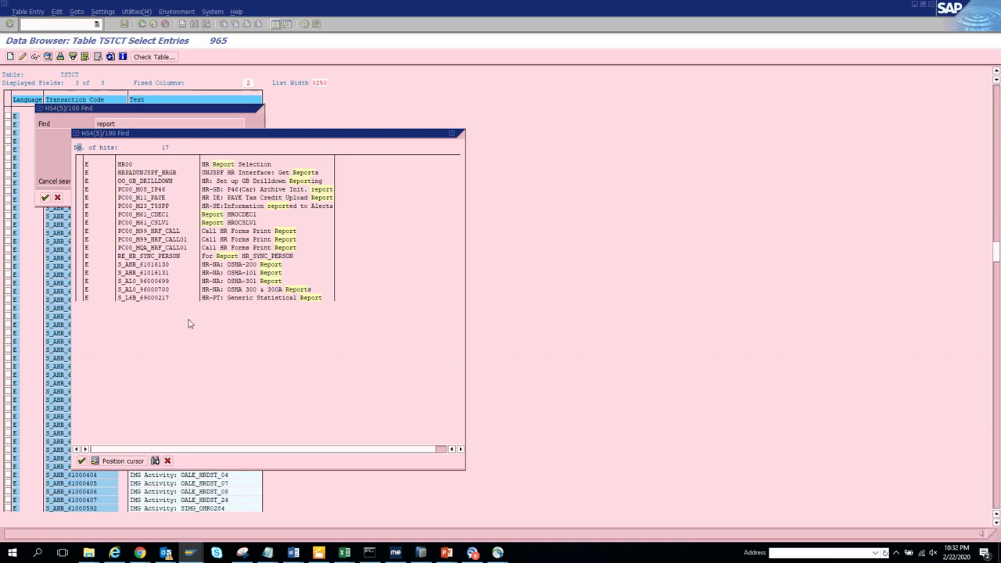
- Close the search, return to the selection screen and list the English entries whose text matches *org*struct*
double_click(97, 182)
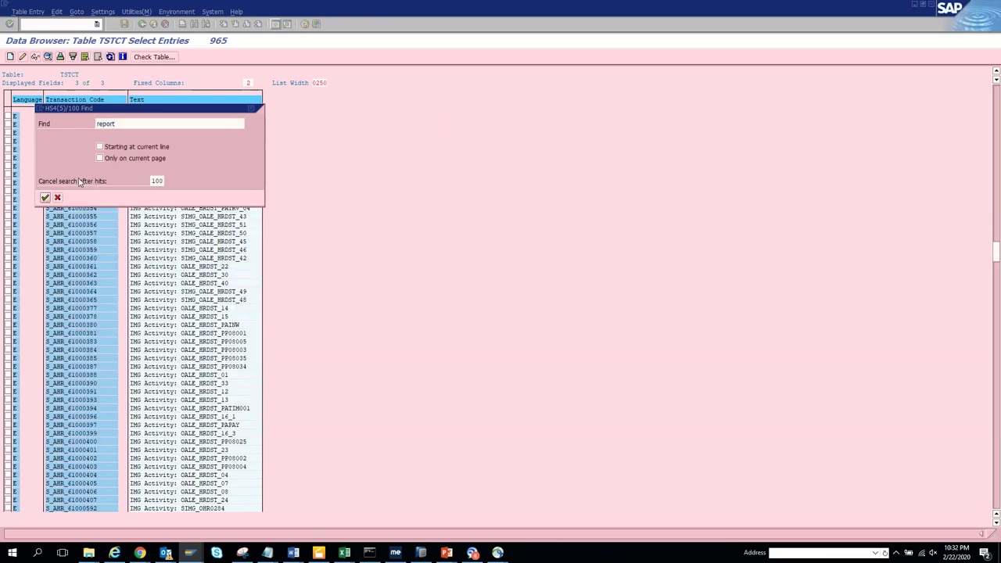
click(57, 198)
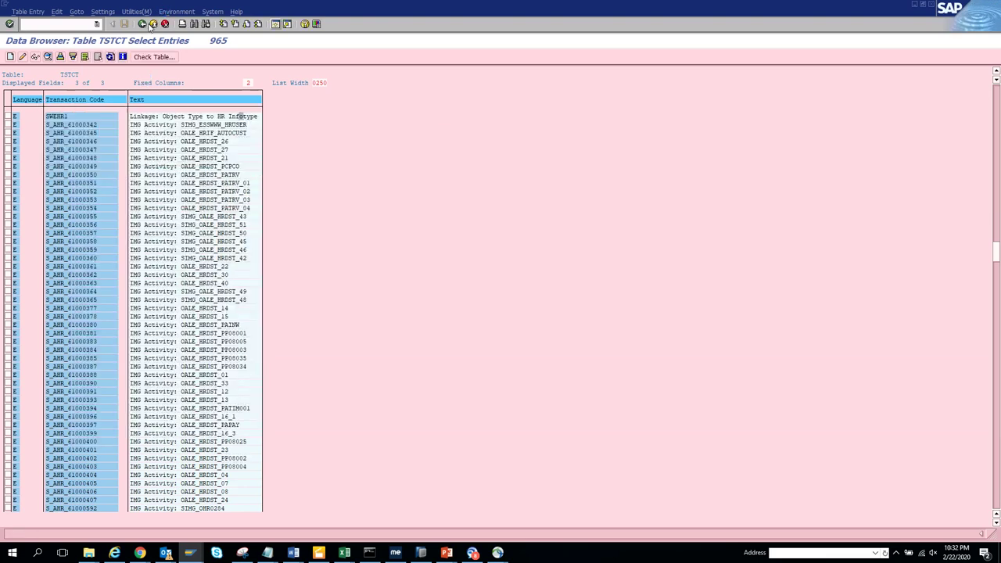
click(142, 24)
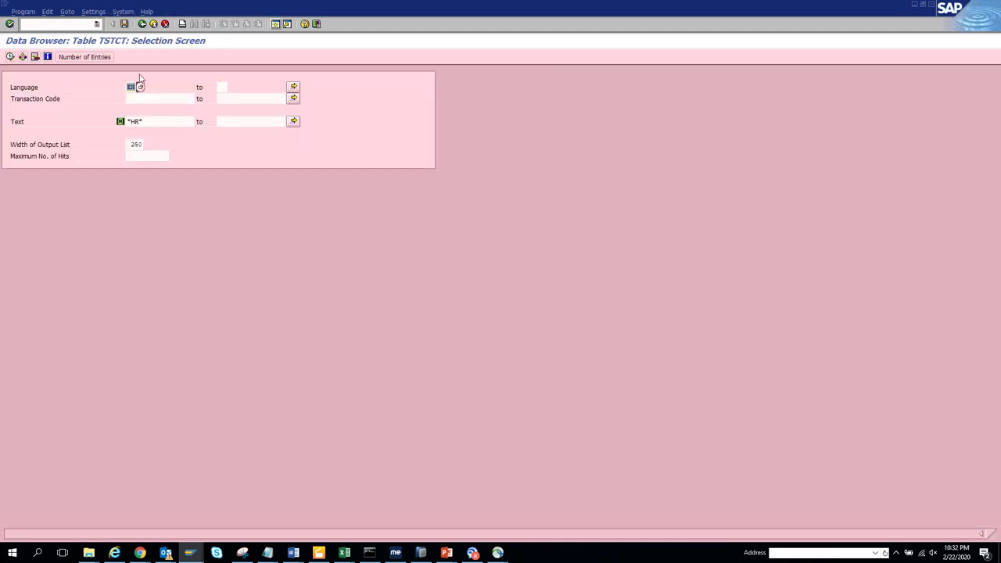
double_click(151, 121)
key(BackSpace)
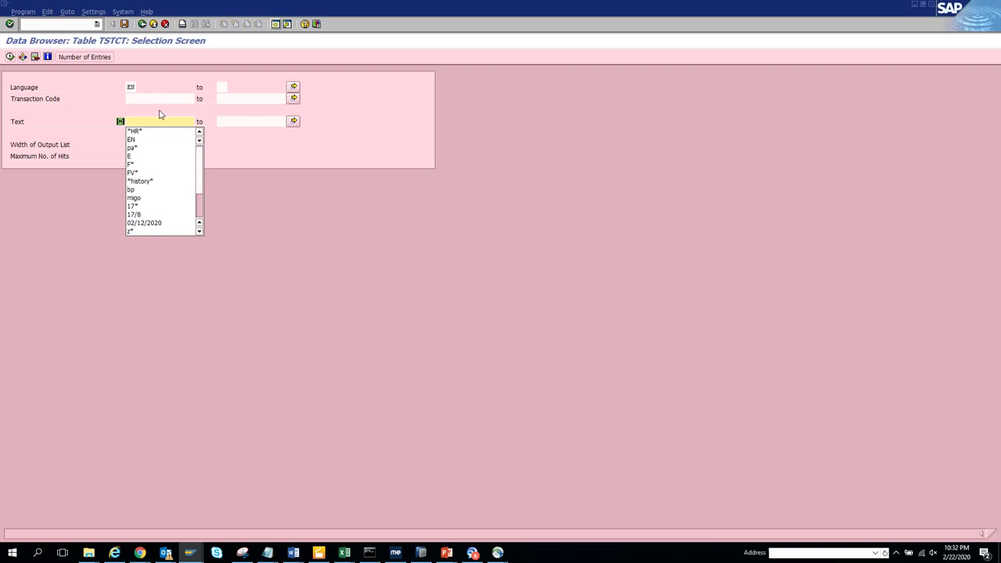
text(*org*)
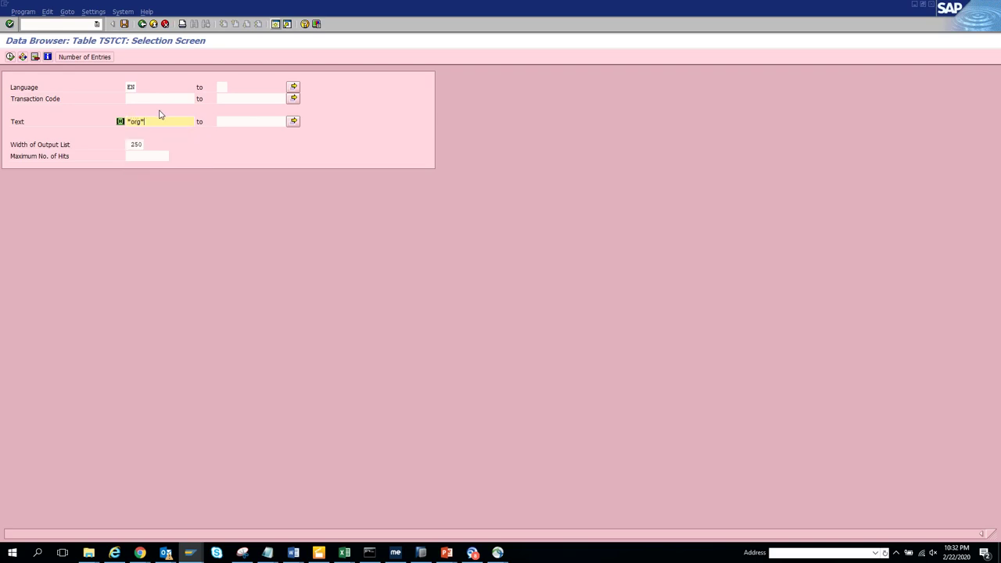
text(struct*)
key(F8)
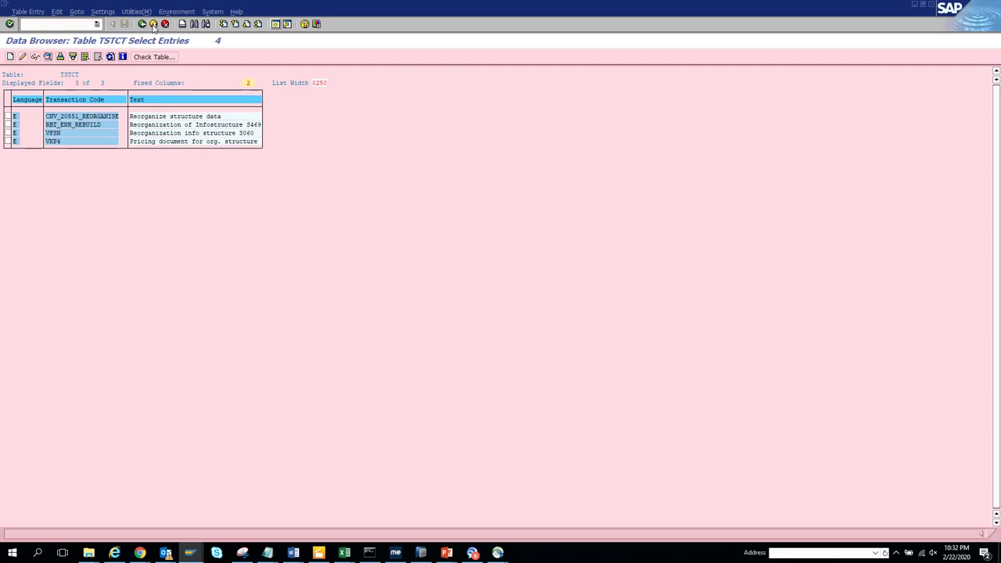
- Return to the selection screen and list the English entries whose text matches *manager*
key(F3)
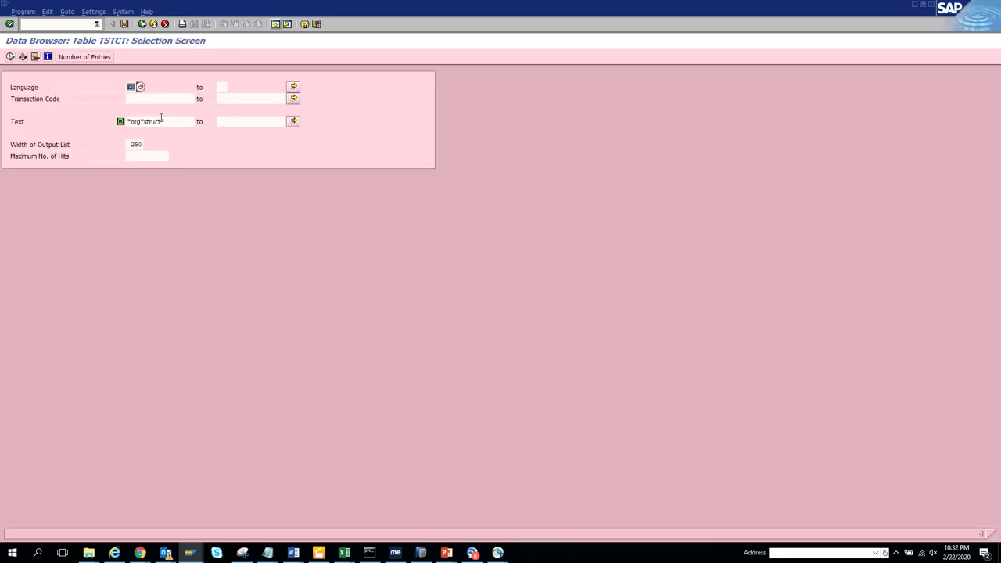
drag(162, 121, 134, 119)
key(BackSpace)
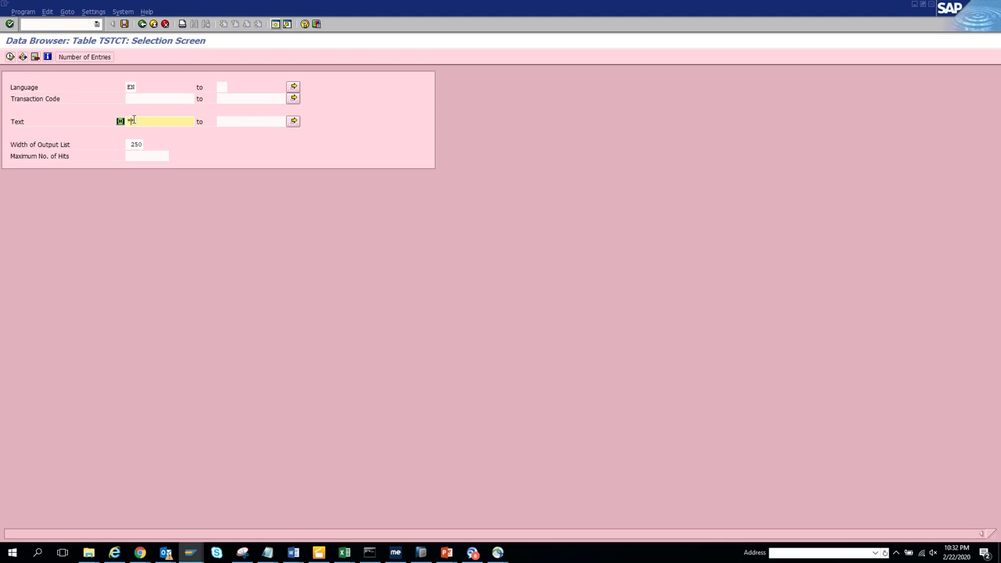
text(manager*)
click(11, 58)
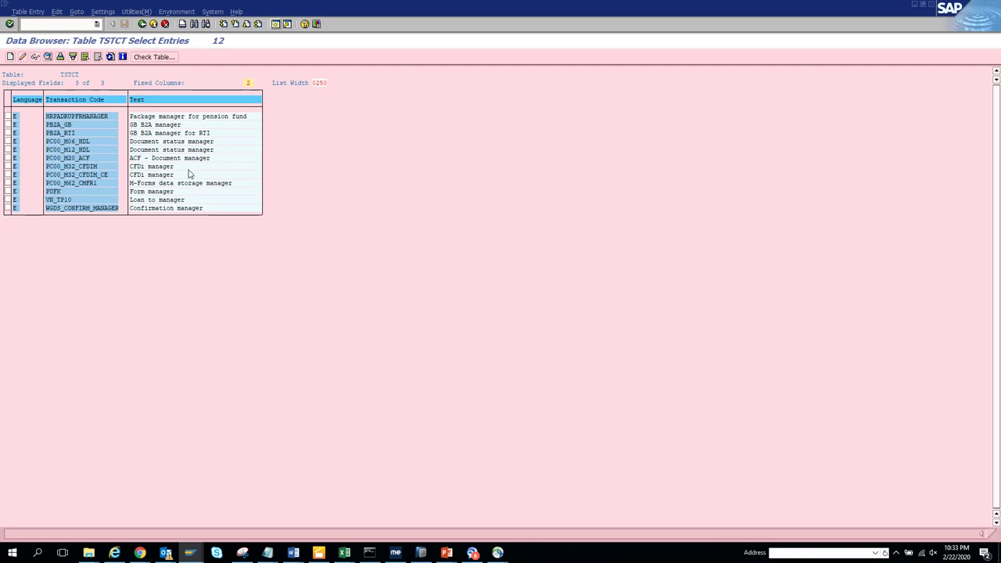
- Return to the selection screen, set the transaction code filter to s*hr* and clear the text filter
click(141, 24)
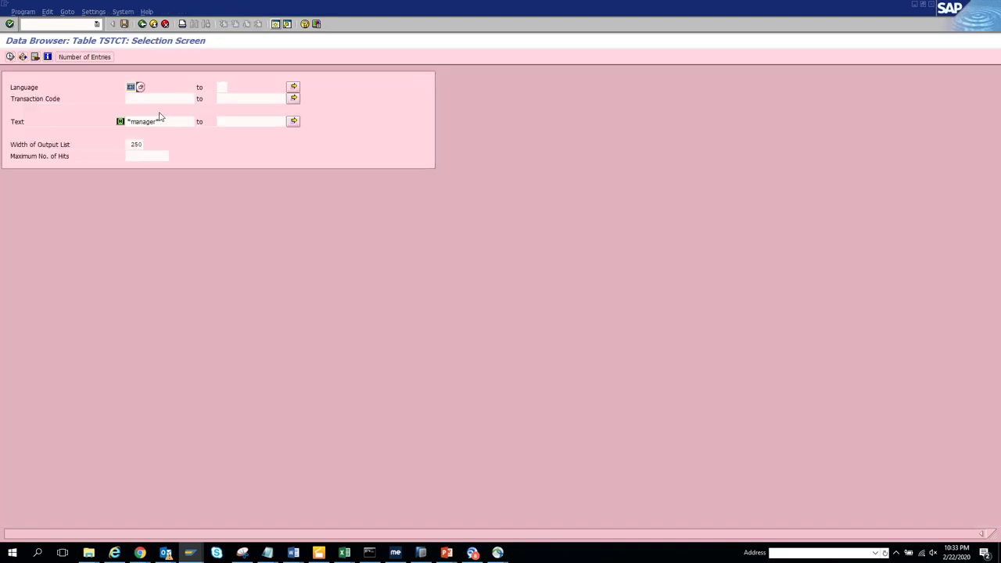
click(171, 98)
text(s)
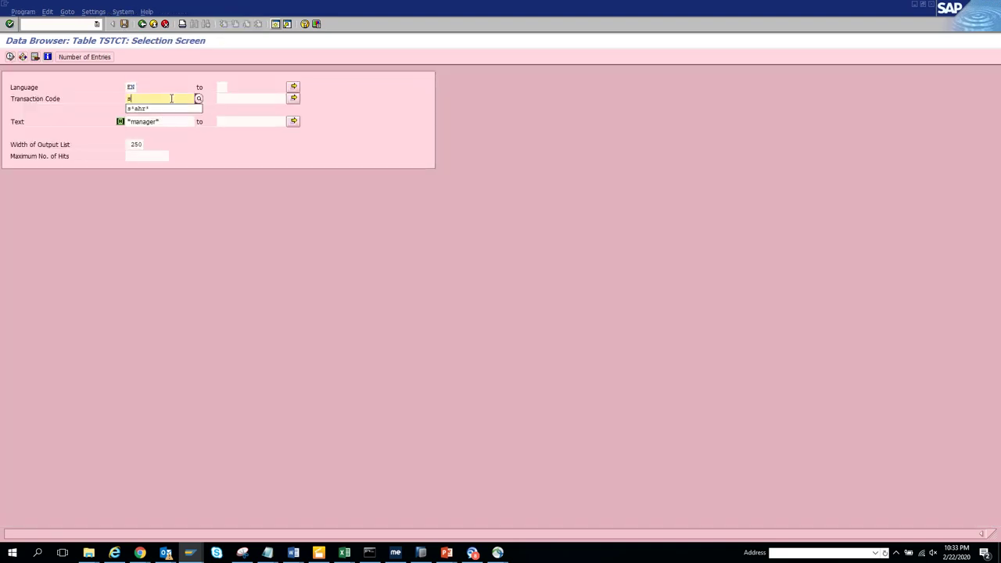
text(*hr)
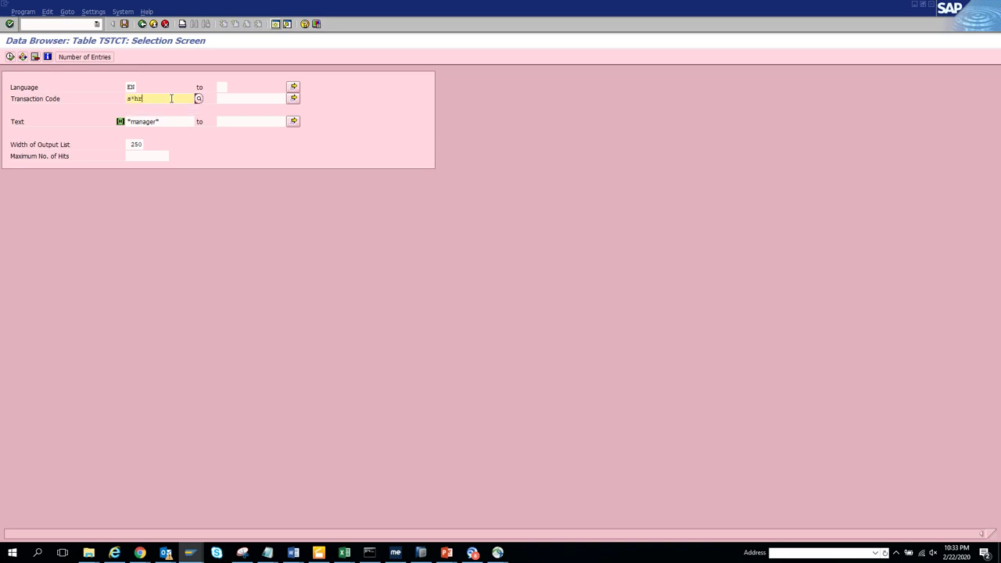
text(*)
drag(179, 117, 44, 135)
key(BackSpace)
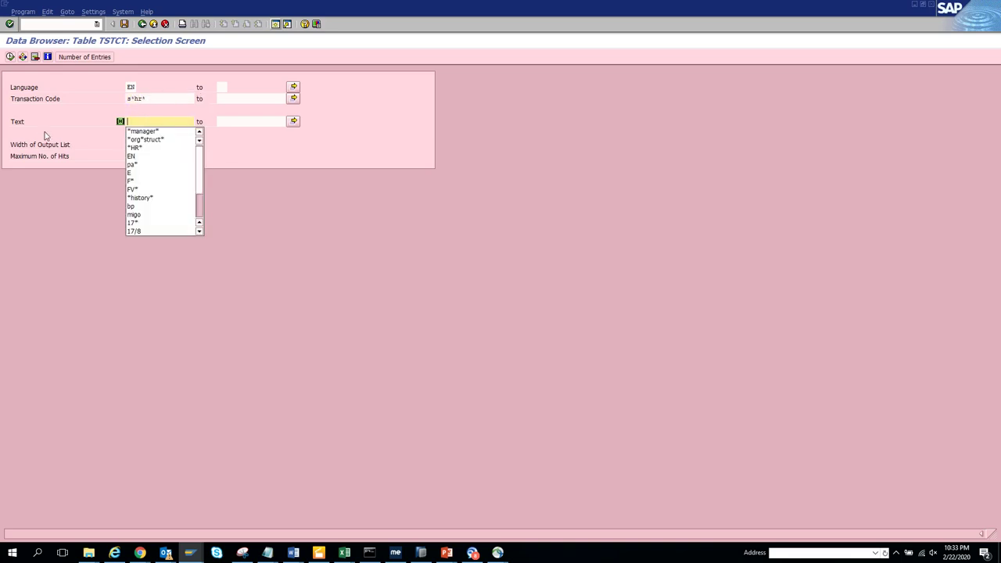
- List the TSTCT entries for transaction codes S*HR*, and list them again with Text set to Not Equal To blank
click(10, 58)
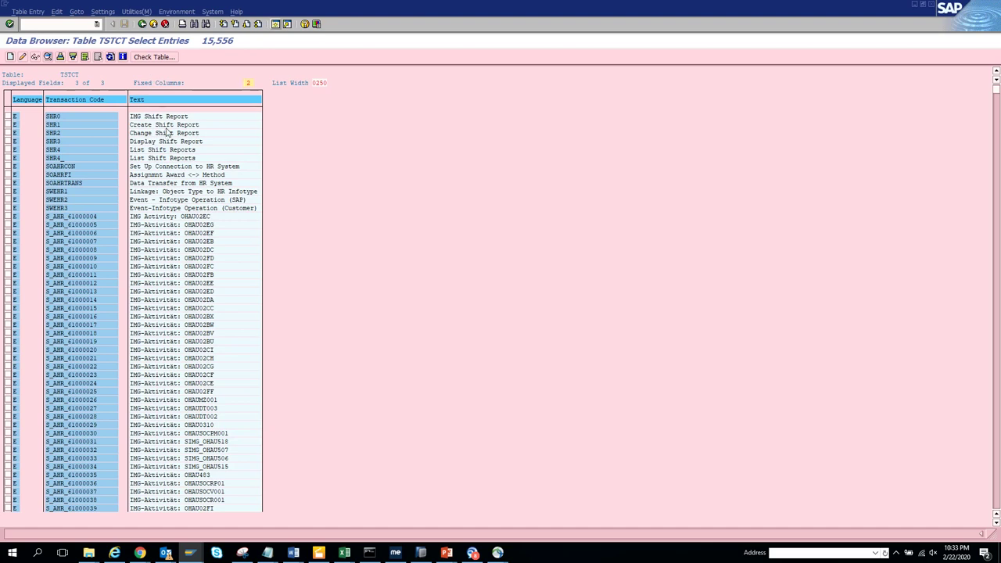
click(142, 23)
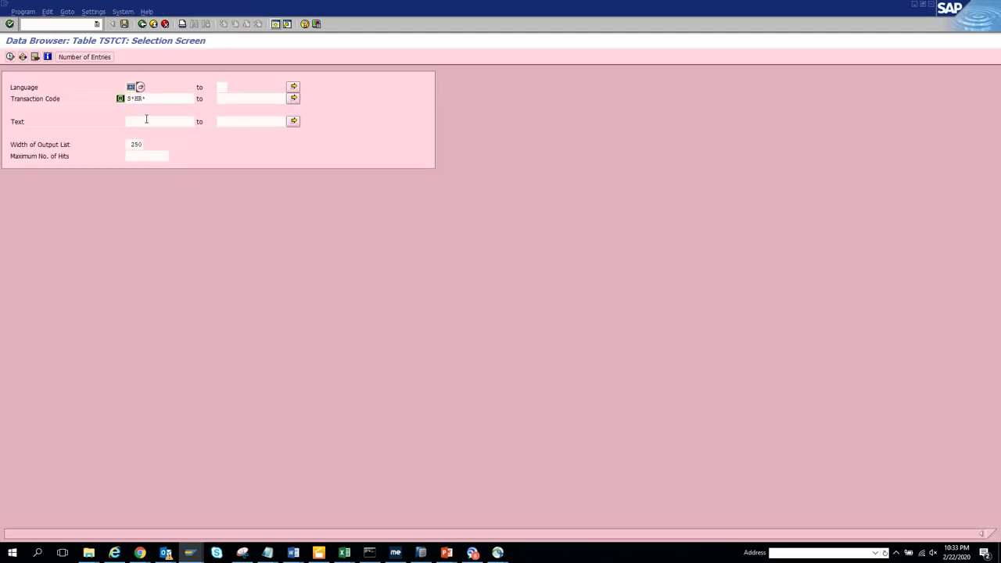
click(146, 120)
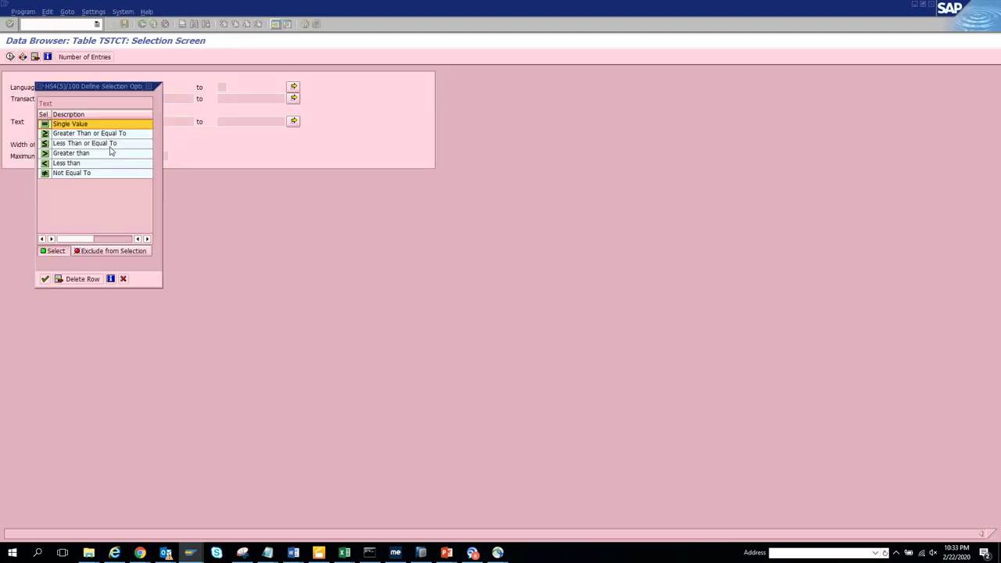
click(97, 175)
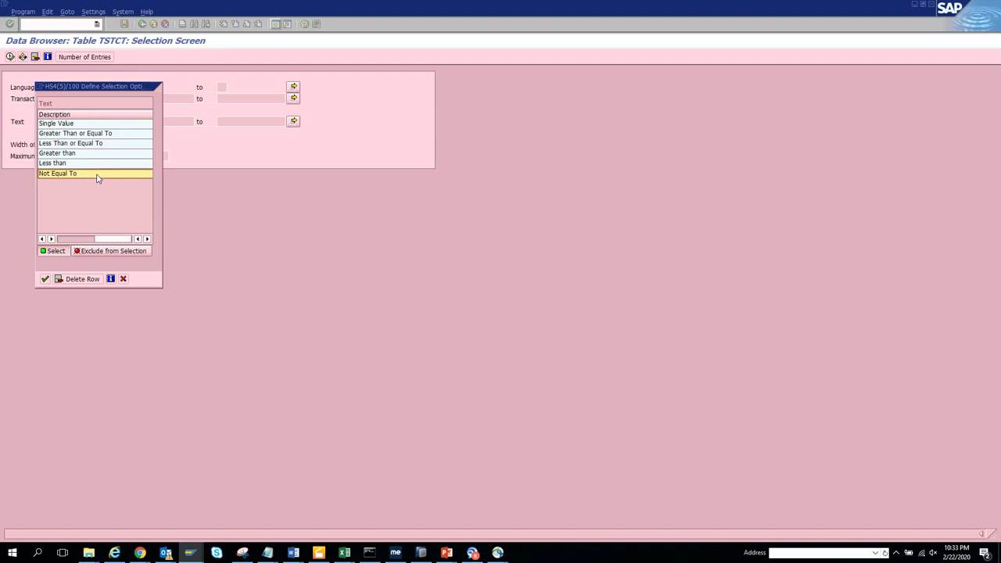
double_click(97, 175)
click(10, 57)
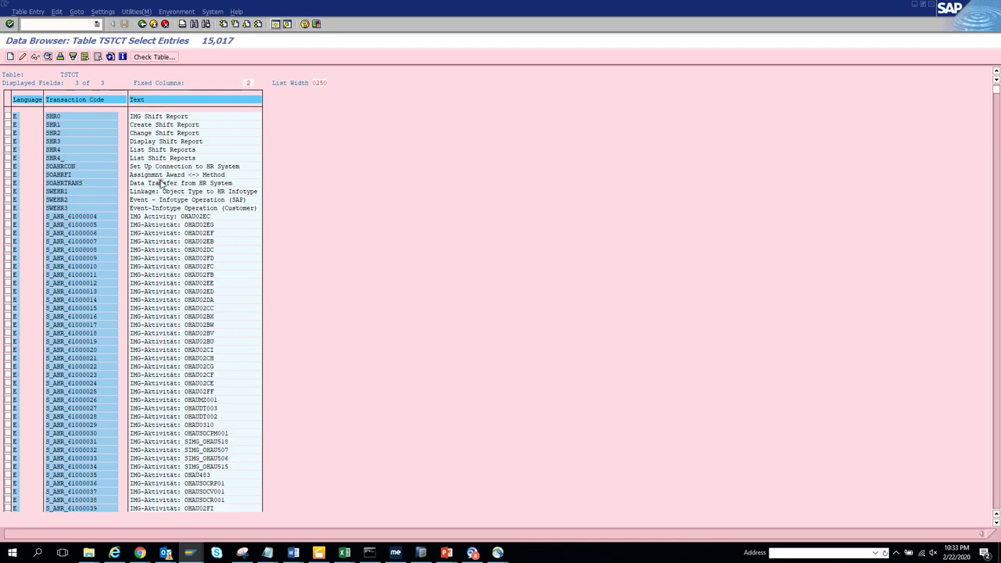
- Examine the listed HR transaction codes and their descriptions through to the end of the list
key(Page_Down)
key(Page_Down)
key(Page_Down)
key(Page_Down)
key(Page_Down)
key(Page_Down)
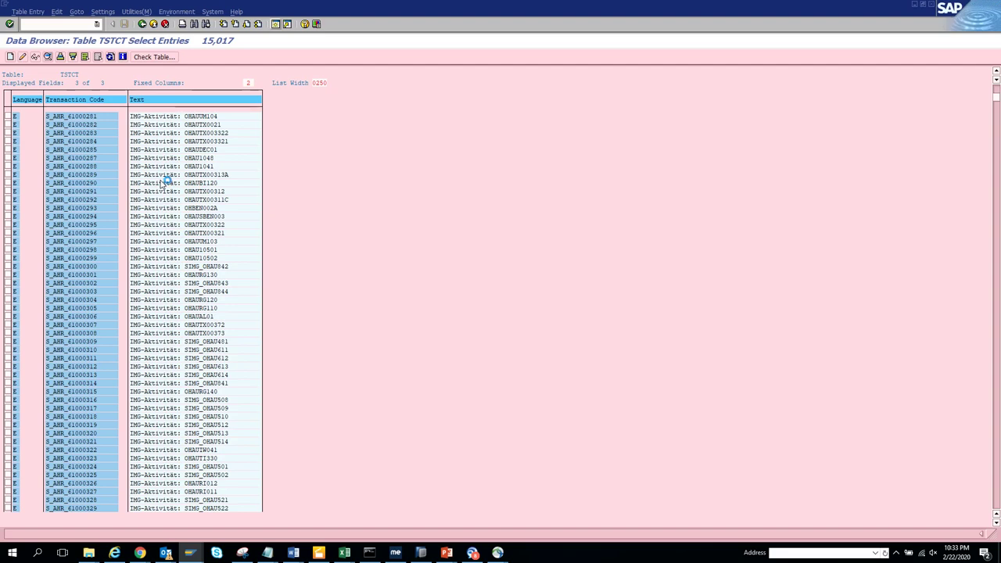
key(Page_Down)
key(Page_Down)
key(Page_Down)
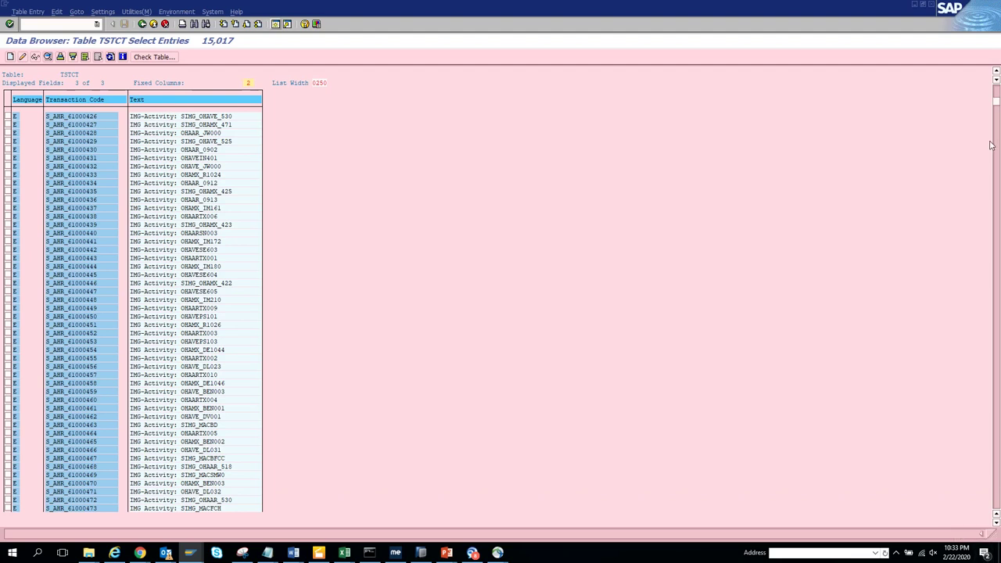
drag(997, 107, 996, 417)
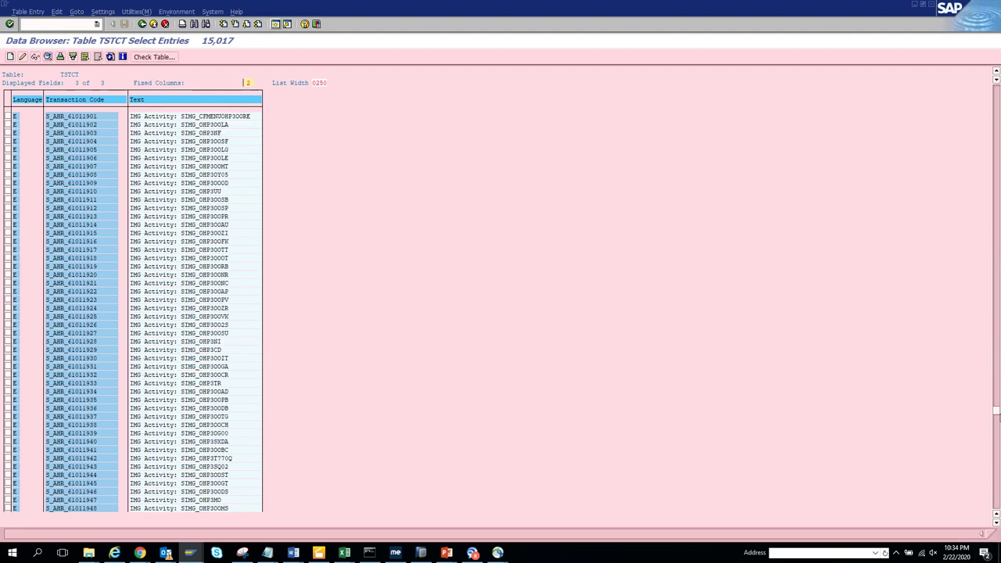
drag(996, 417, 996, 501)
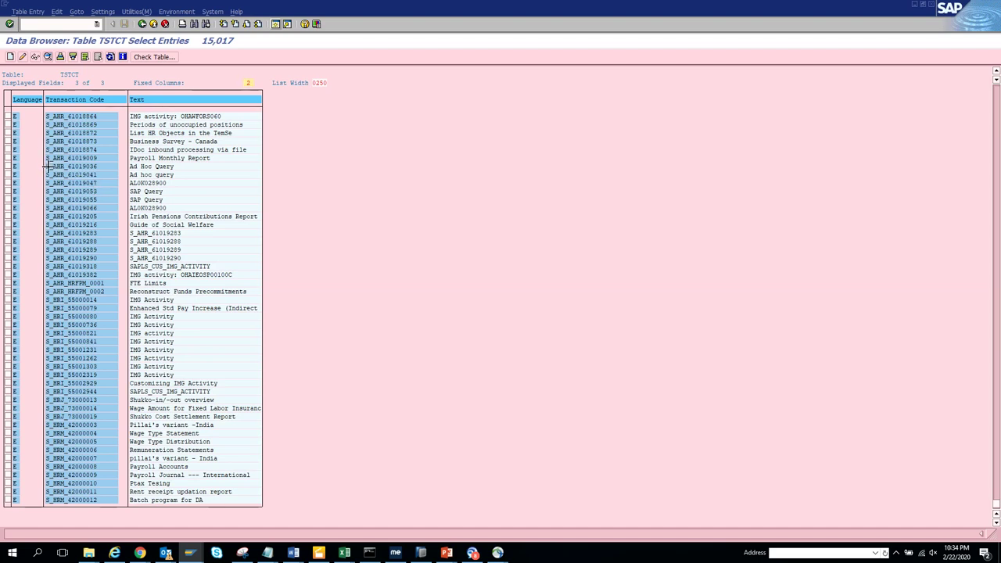
- Copy the Ad Hoc Query transaction code S_AHR_61019036 from the list and run it in the SAP Easy Access session
drag(46, 166, 107, 166)
key(ctrl+c)
key(shift+F3)
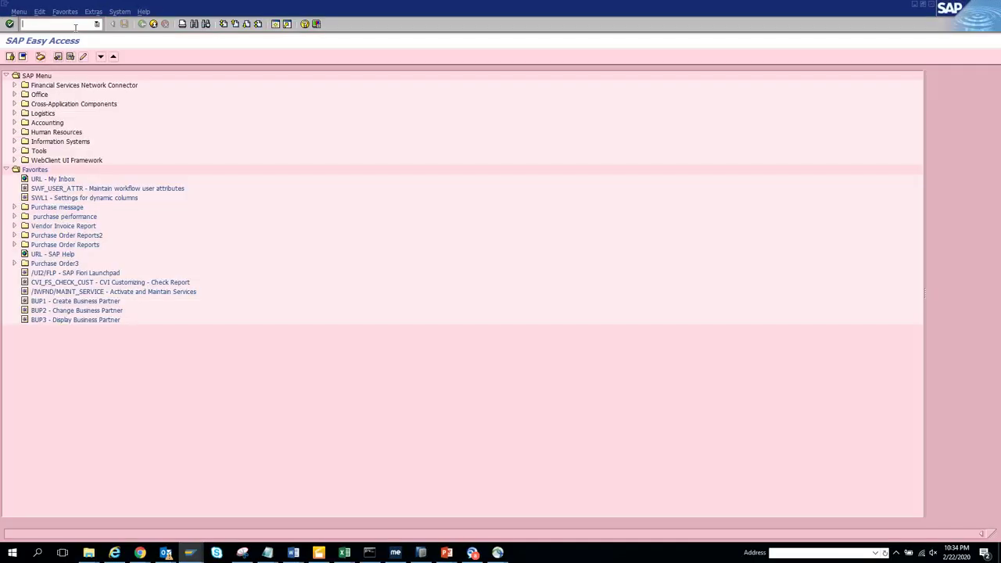
key(ctrl+v)
key(Return)
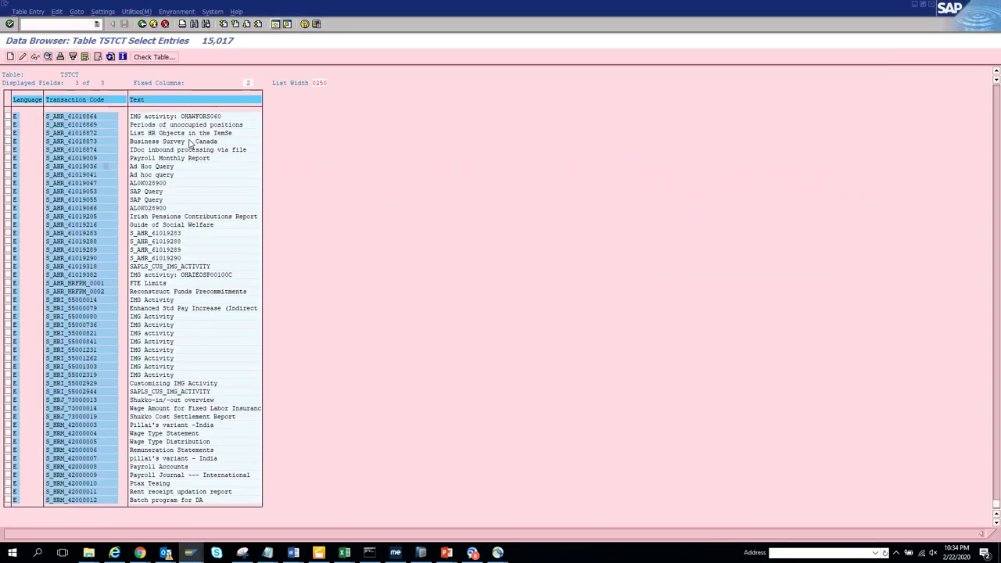
double_click(102, 172)
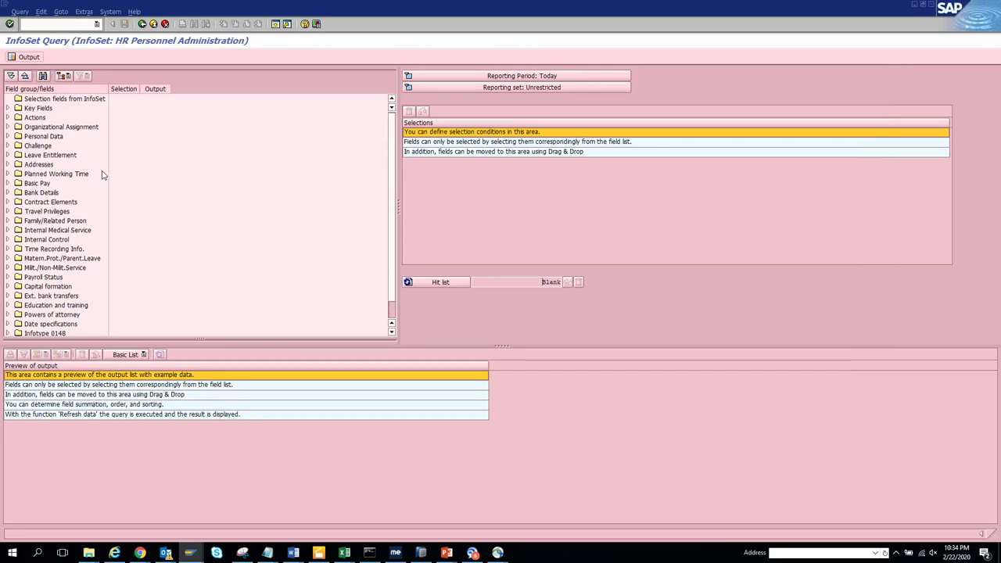
- Add Personnel number from Key Fields as a selection condition and enter the employee's personnel number as its value
click(8, 110)
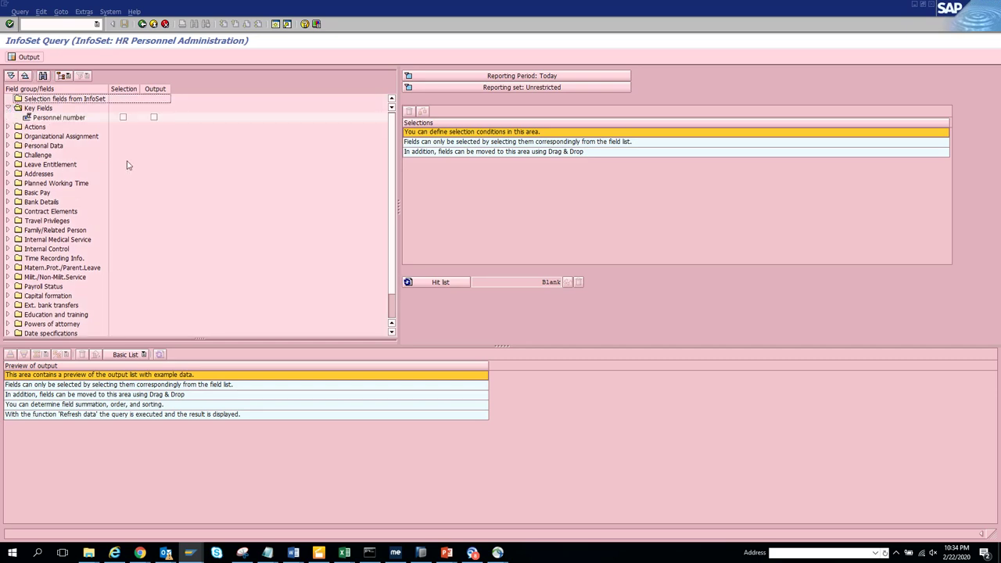
click(122, 117)
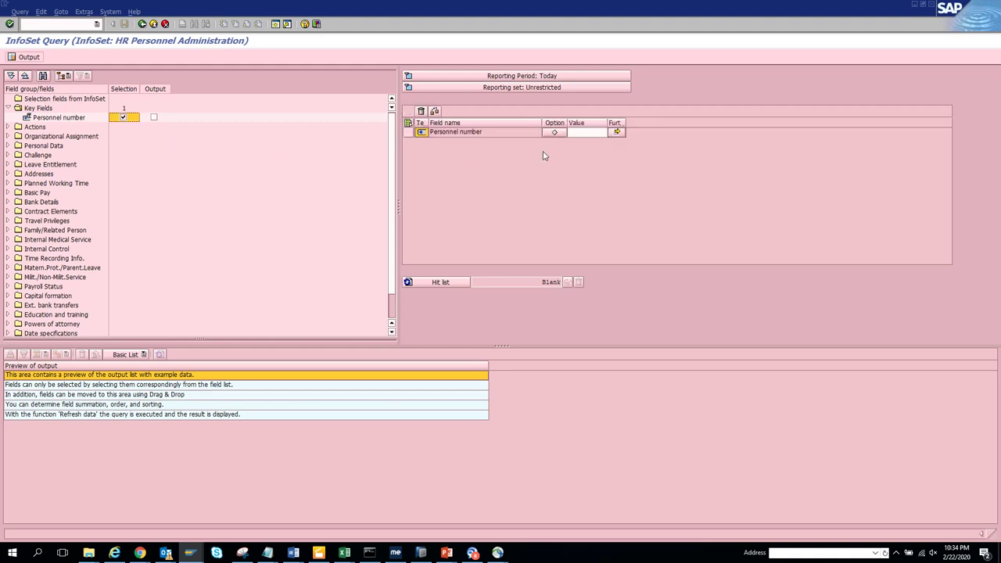
click(592, 135)
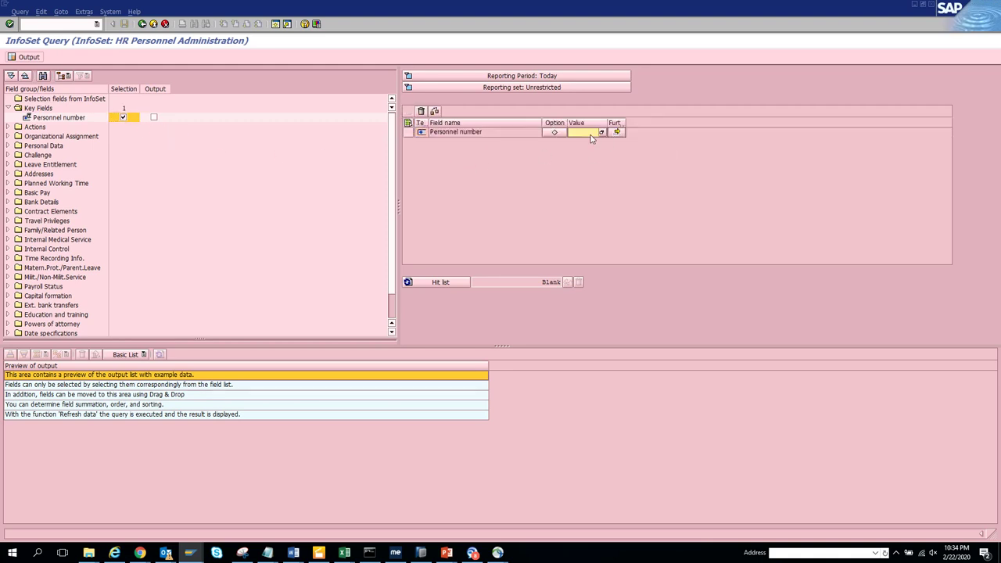
text(2000006)
text(4)
- Try to output the query with only the personnel number selection, and expand the reporting period settings
click(28, 57)
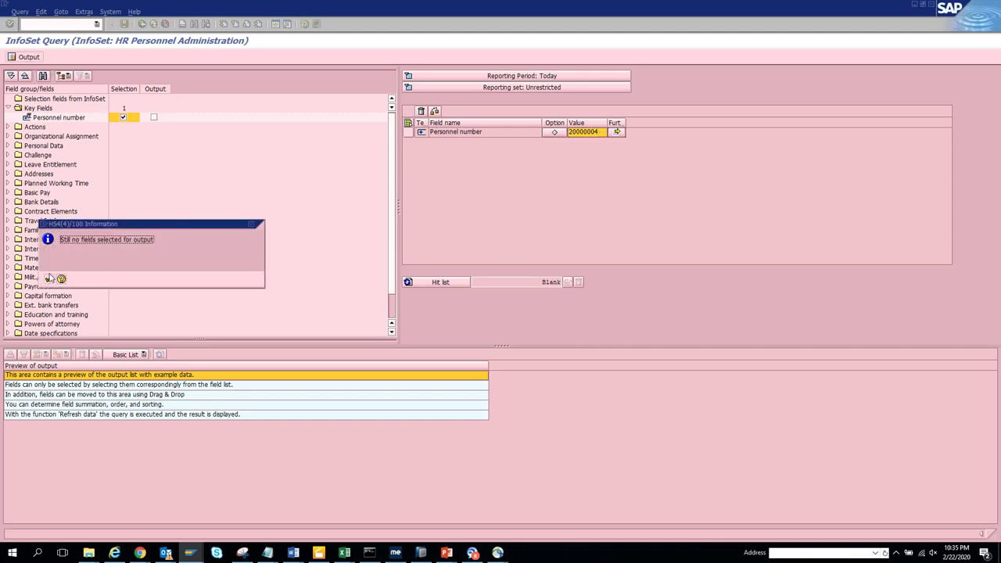
click(48, 279)
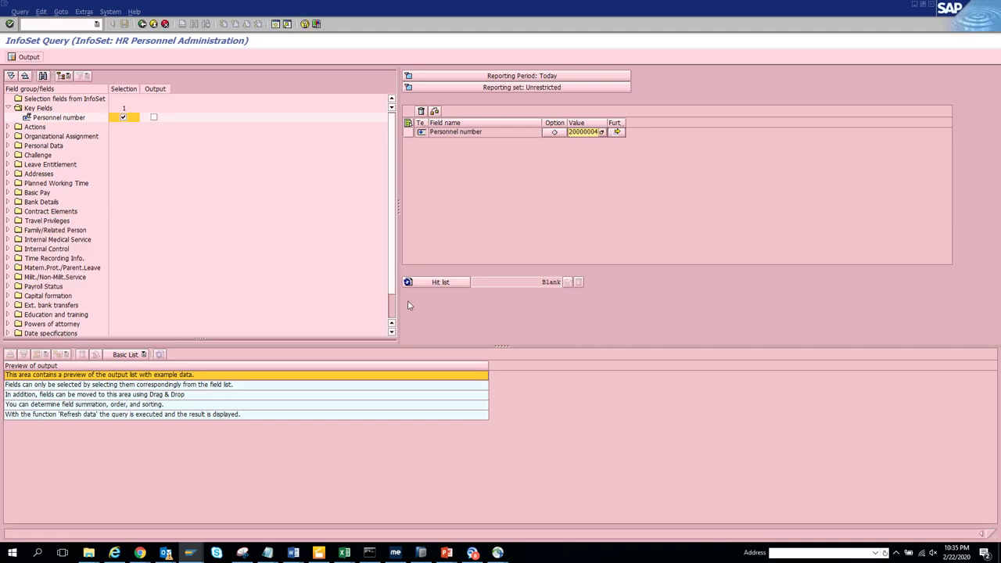
click(580, 78)
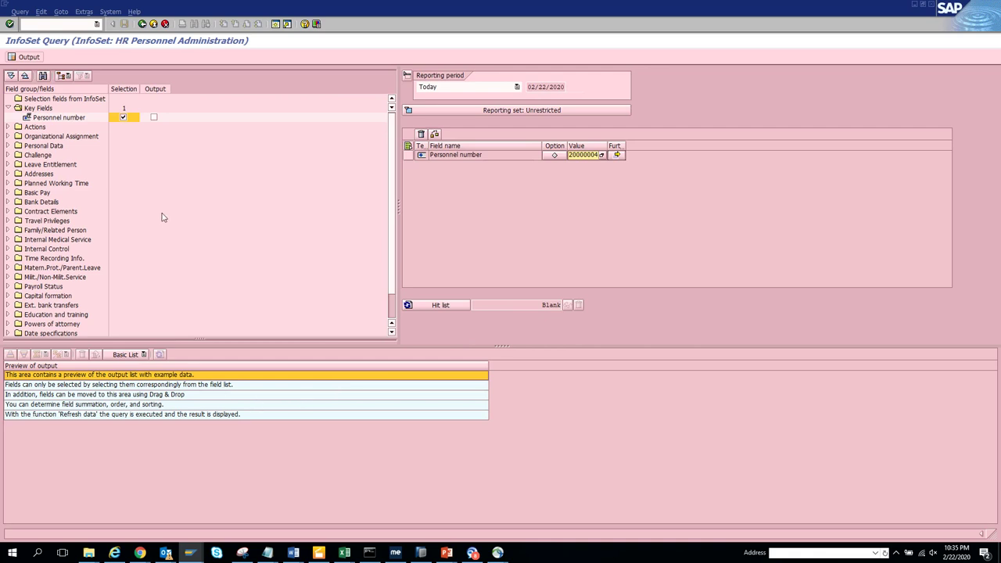
click(26, 57)
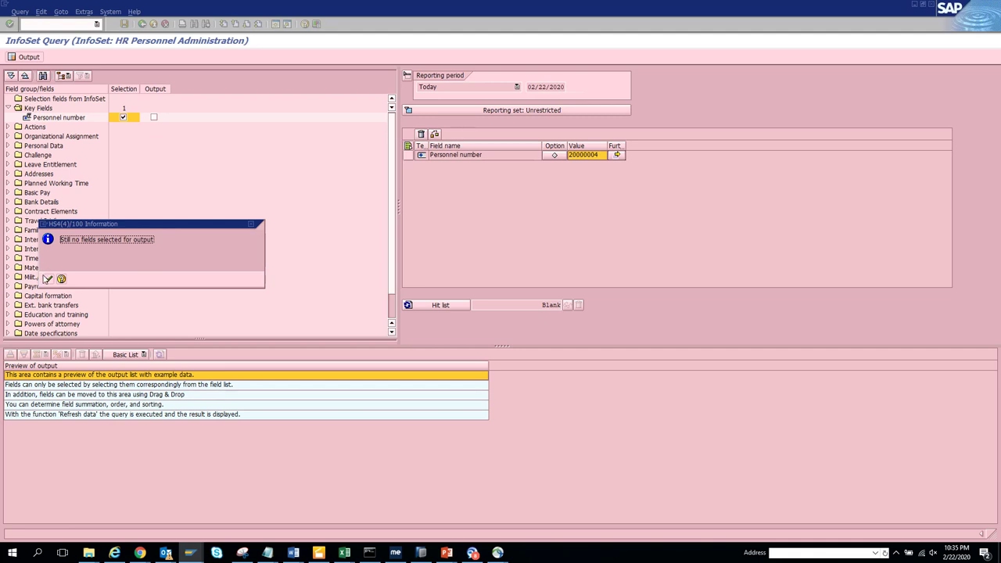
click(49, 278)
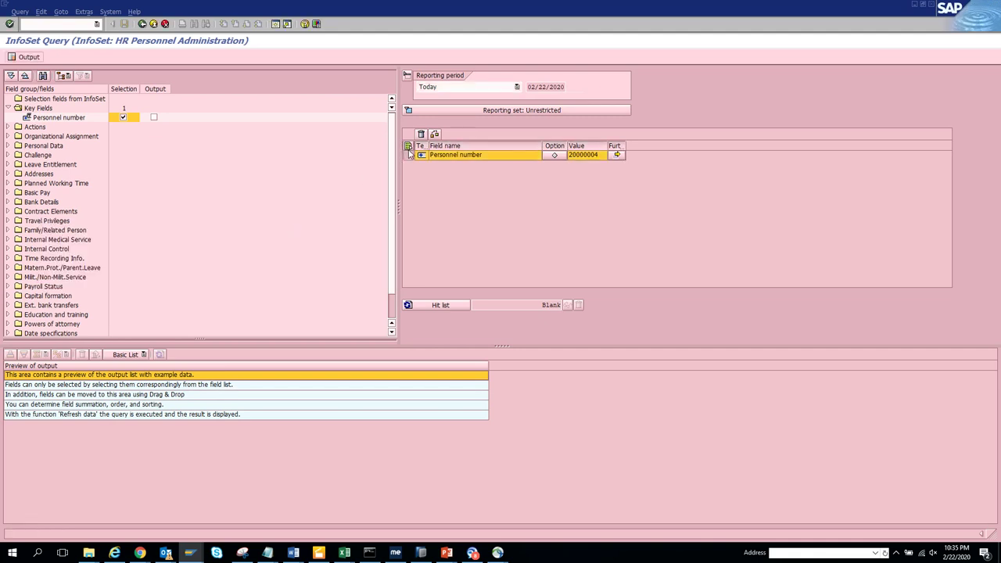
click(29, 57)
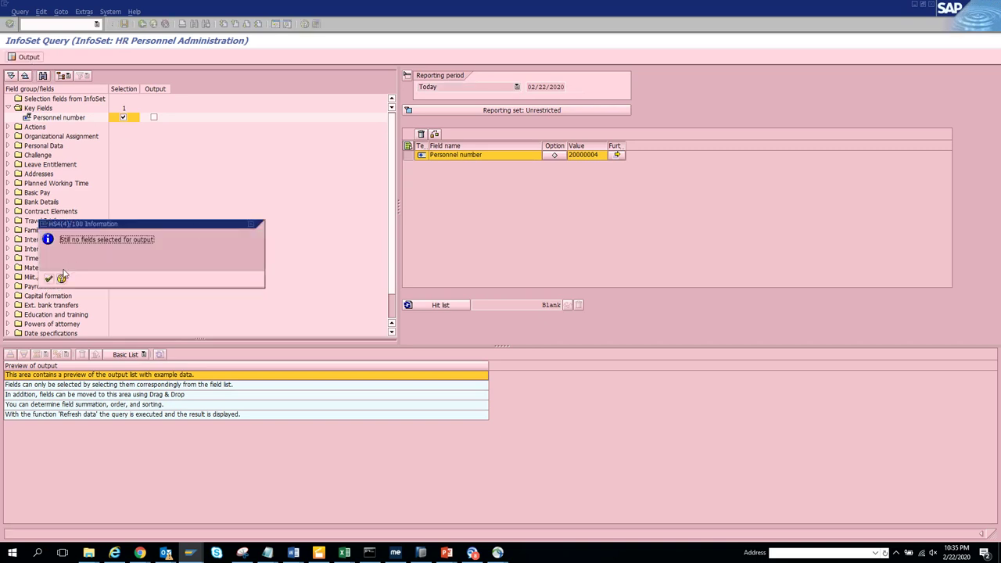
click(48, 278)
- Include Personnel number in the output, and add Position from Organizational Assignment for both selection and output
click(154, 118)
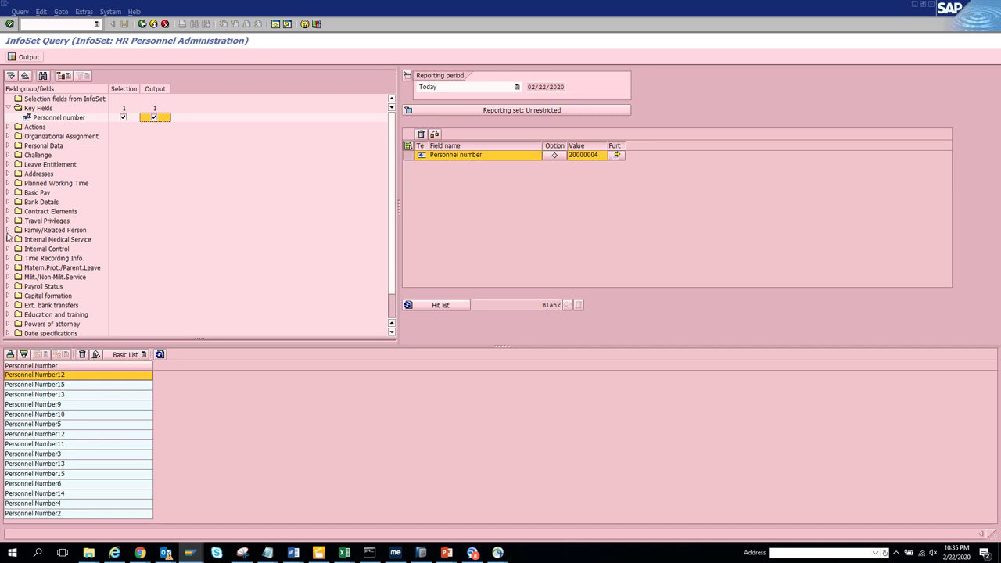
click(10, 136)
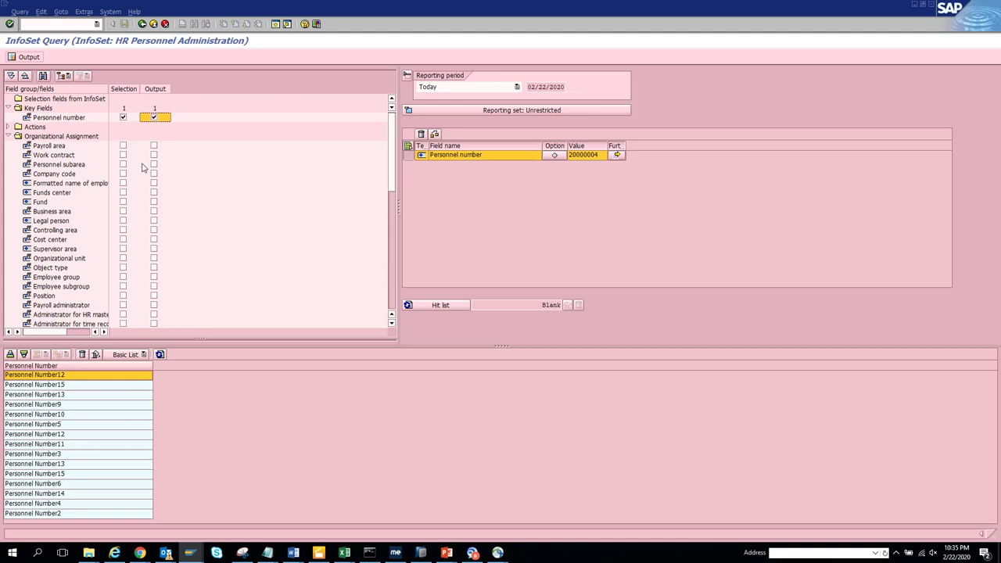
click(123, 295)
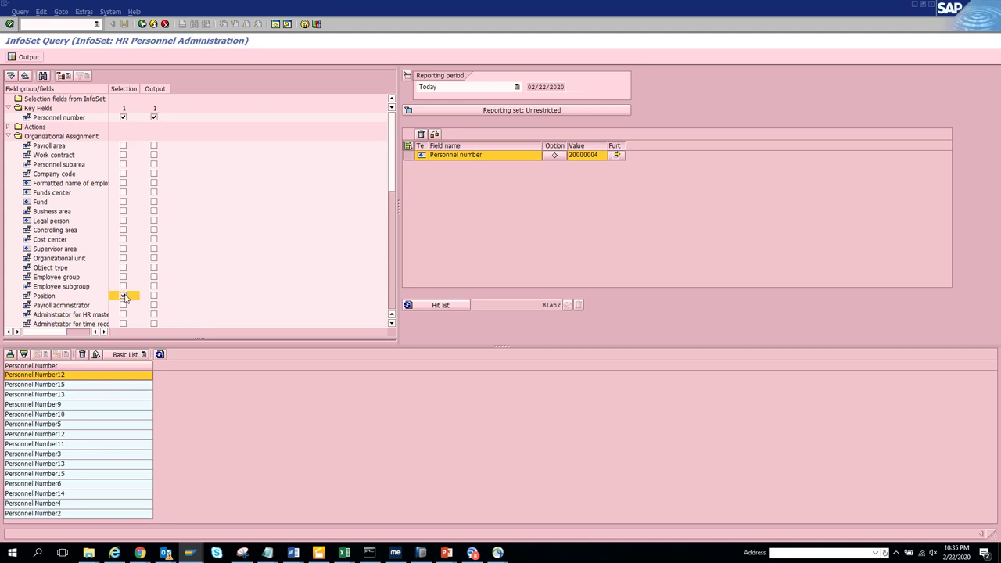
click(154, 297)
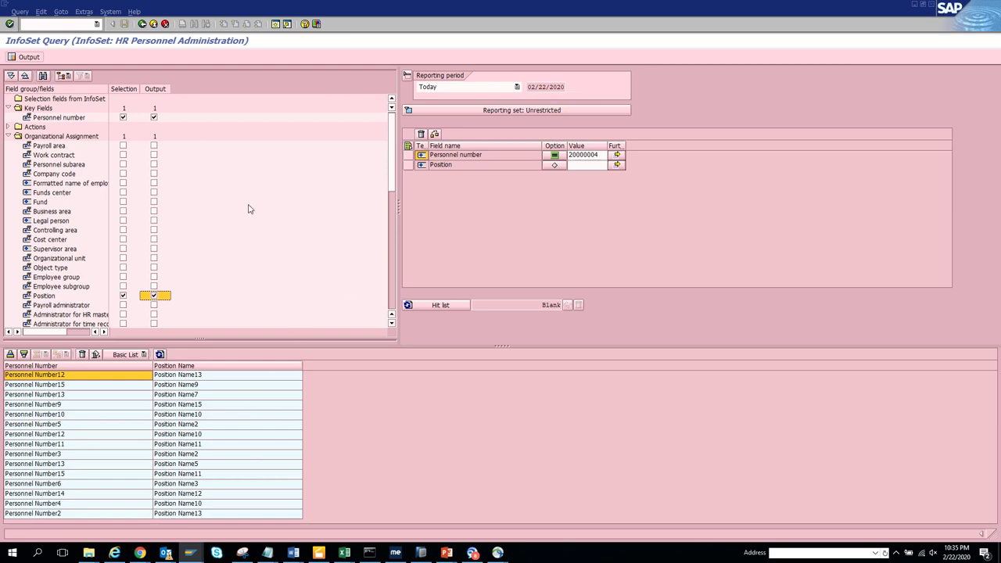
drag(391, 163, 381, 282)
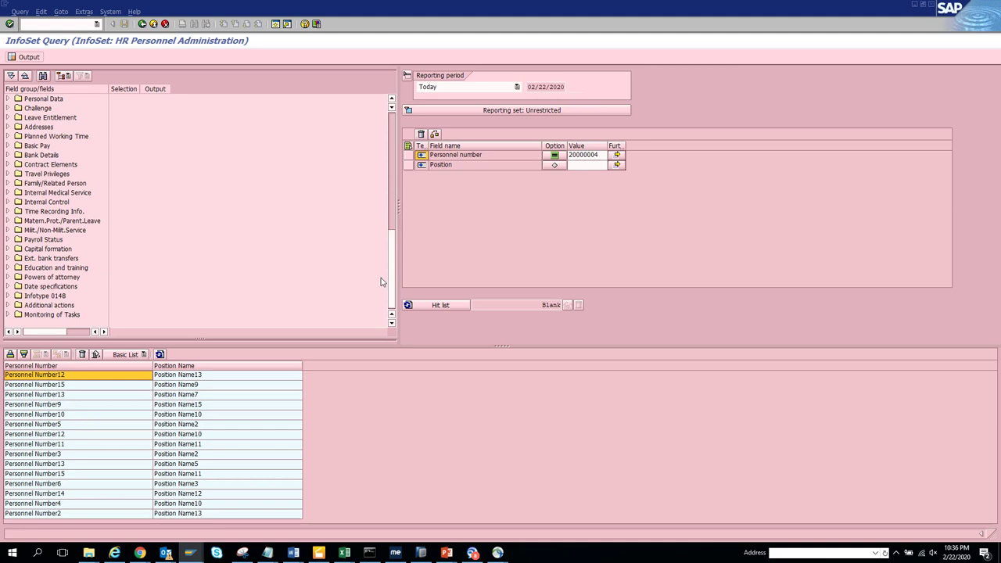
mouse_move(382, 281)
mouse_down()
mouse_move(378, 232)
mouse_move(387, 293)
mouse_up()
- Copy the SAP Query transaction code S_AHR_61019053 from the TSTCT list and run it with /n in the InfoSet Query session
click(97, 25)
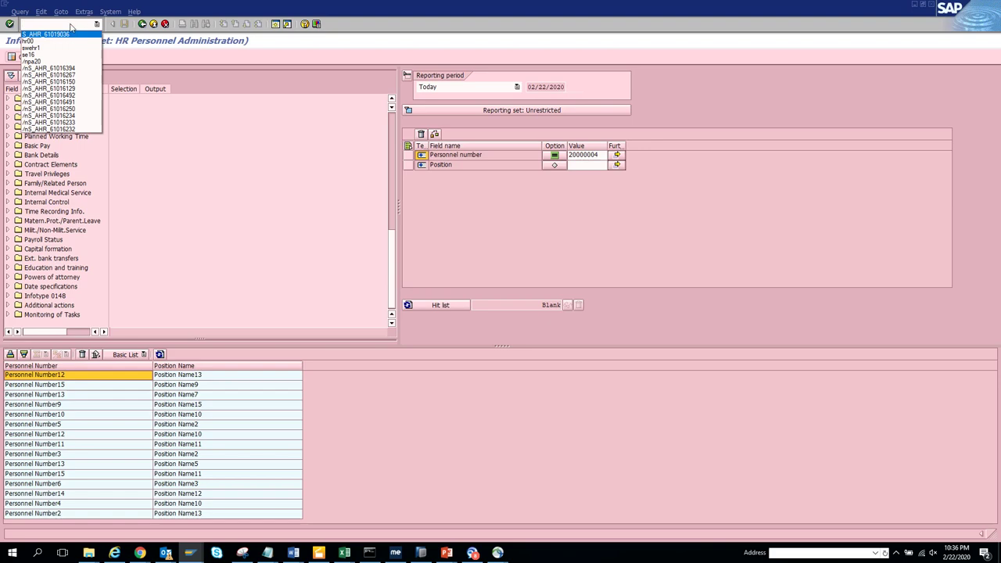
click(71, 23)
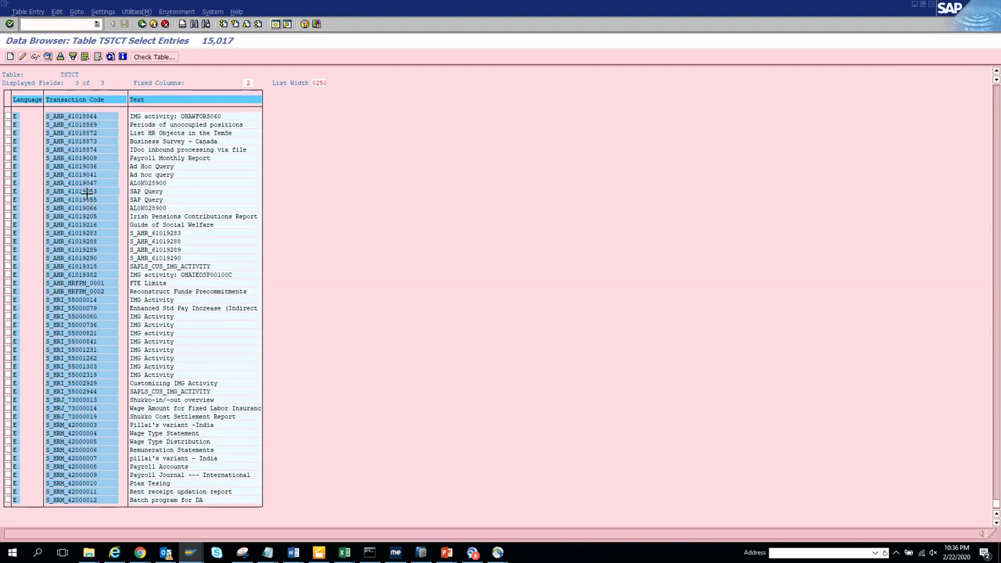
key(ctrl+y)
drag(43, 191, 101, 191)
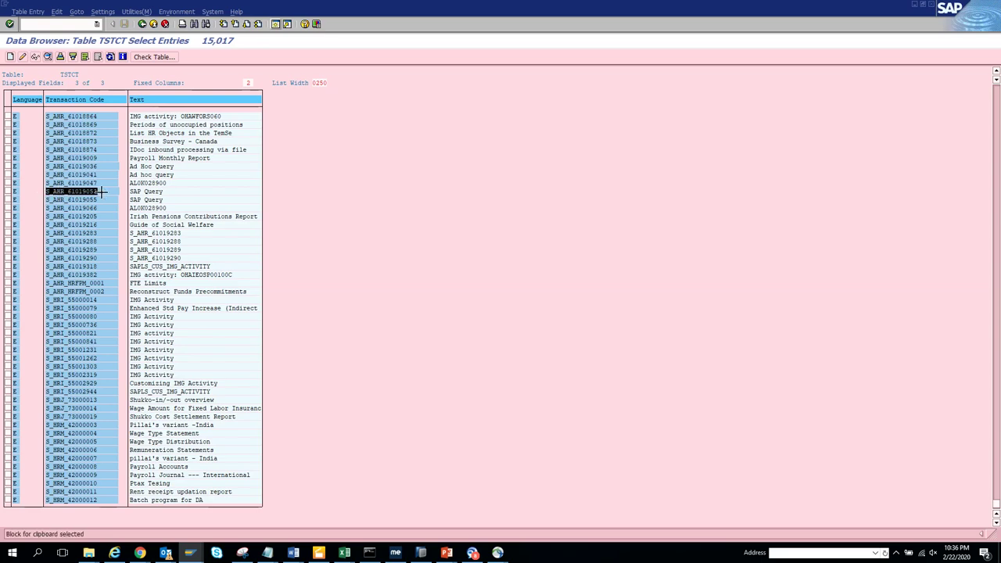
key(ctrl+c)
key(alt+Tab)
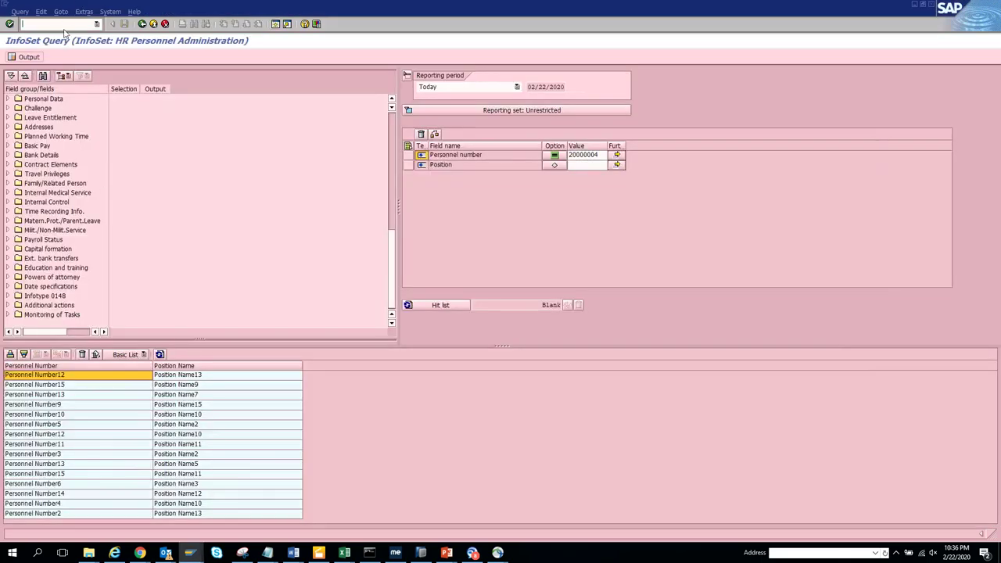
text(/n)
key(ctrl+v)
key(Return)
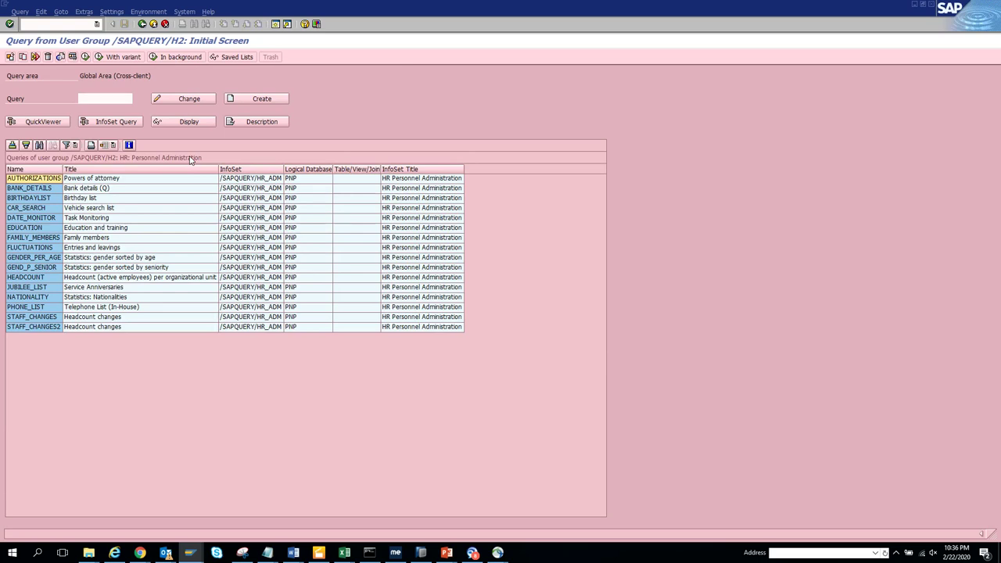
- Open the BANK_DETAILS query from user group /SAPQUERY/H2 and execute its report without entering selection criteria
click(138, 194)
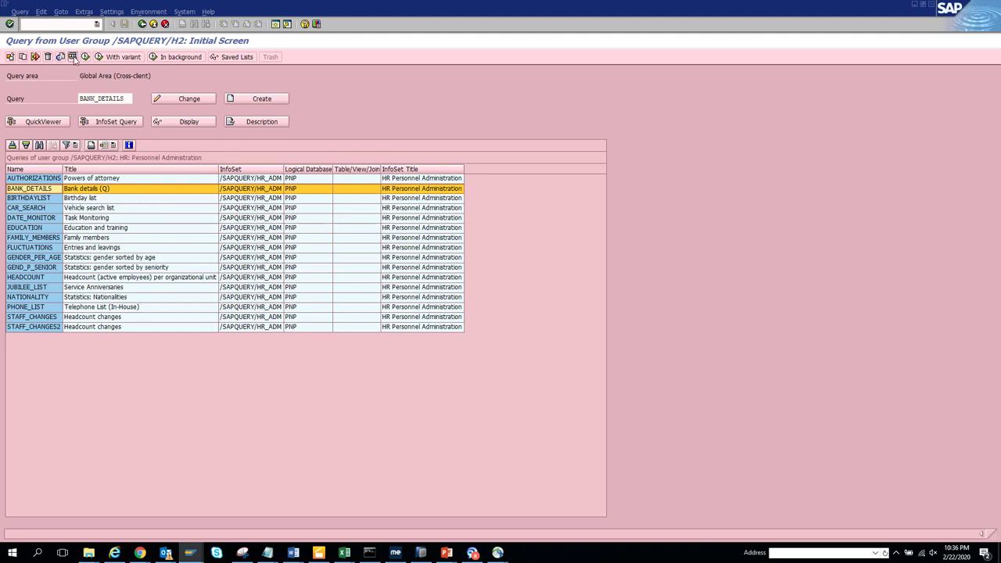
click(158, 191)
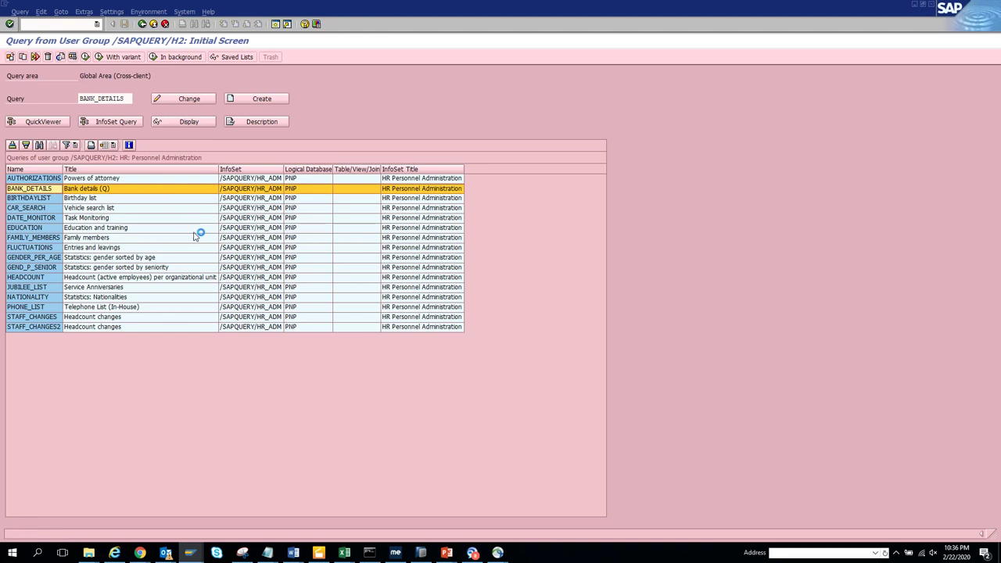
click(64, 210)
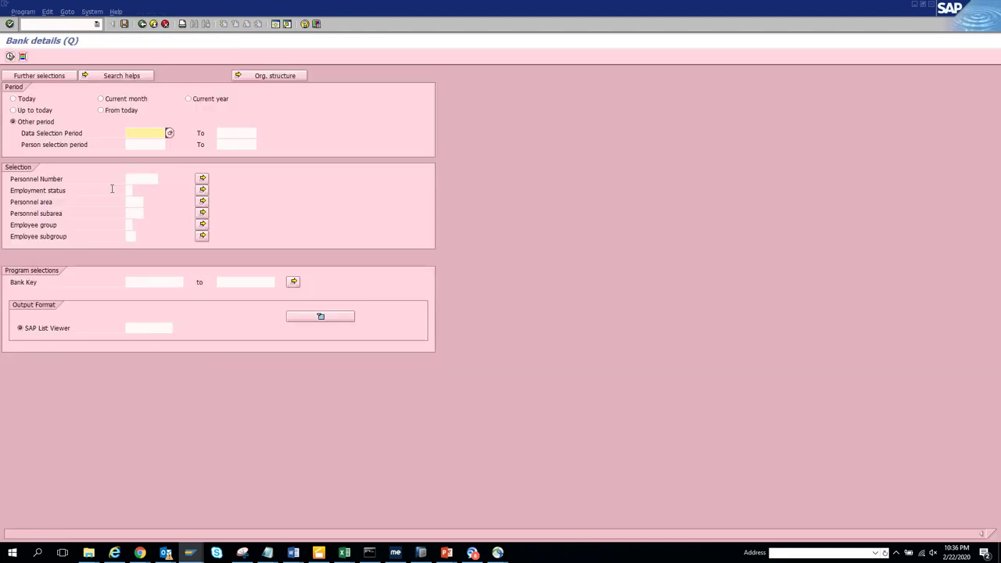
click(10, 56)
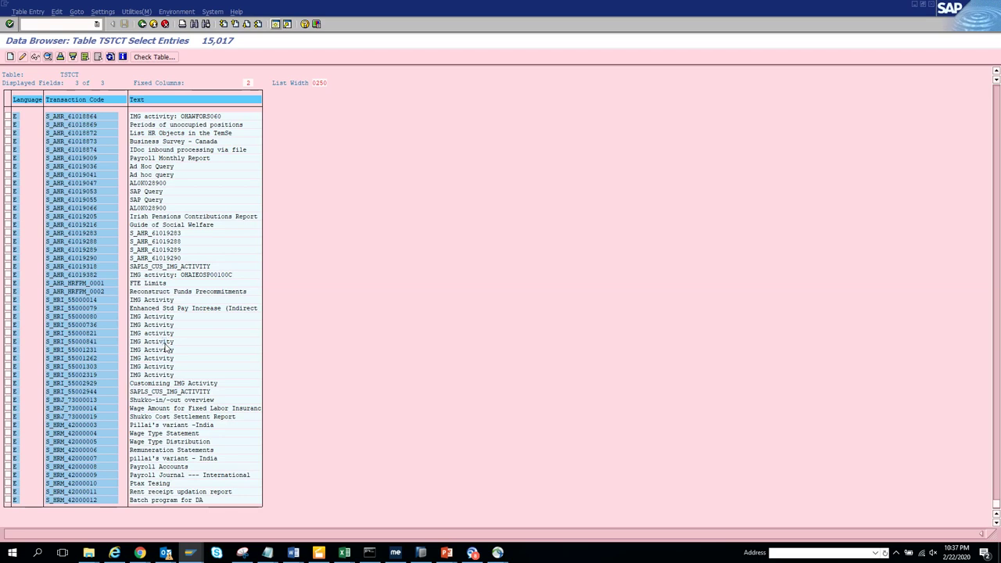
- Copy the Infotype Reporting transaction code S_AHR_61016532 from the TSTCT list
scroll(166, 344, up, 10)
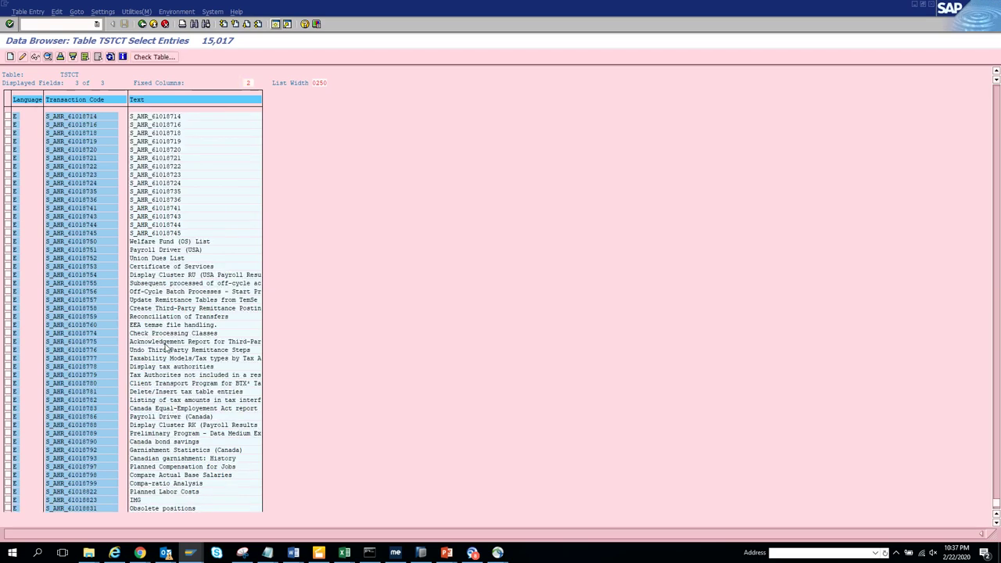
scroll(165, 344, up, 10)
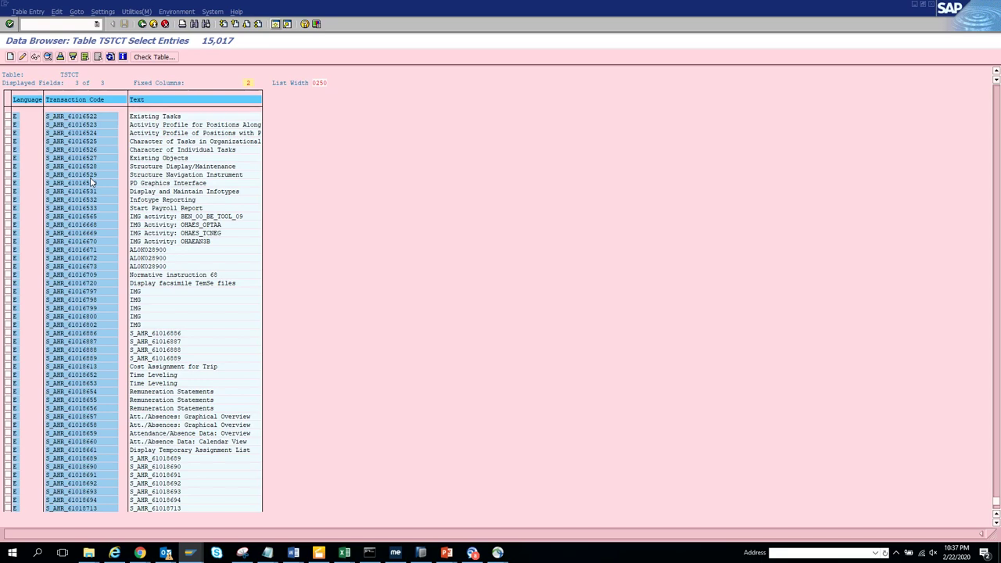
key(alt+Tab)
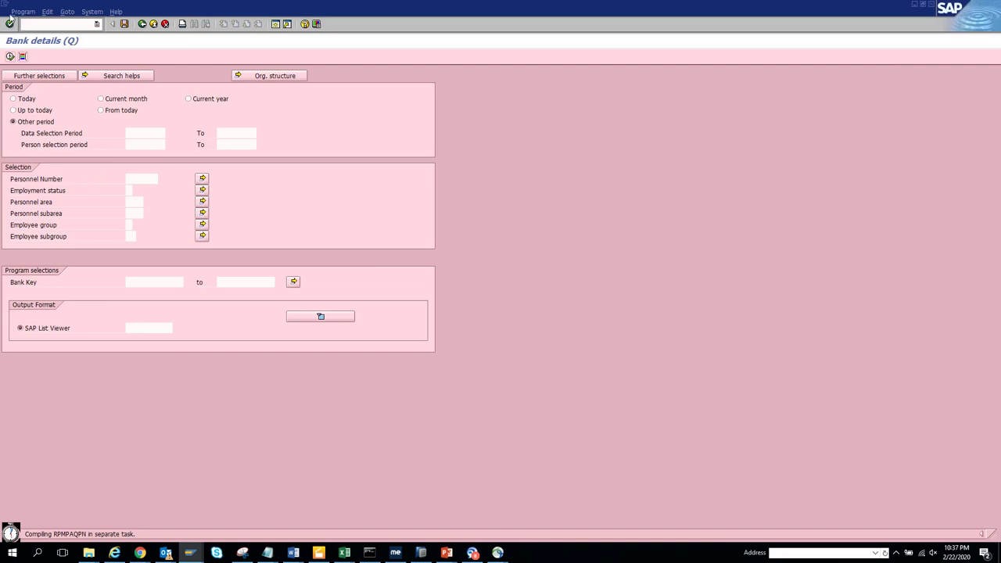
key(alt+Tab)
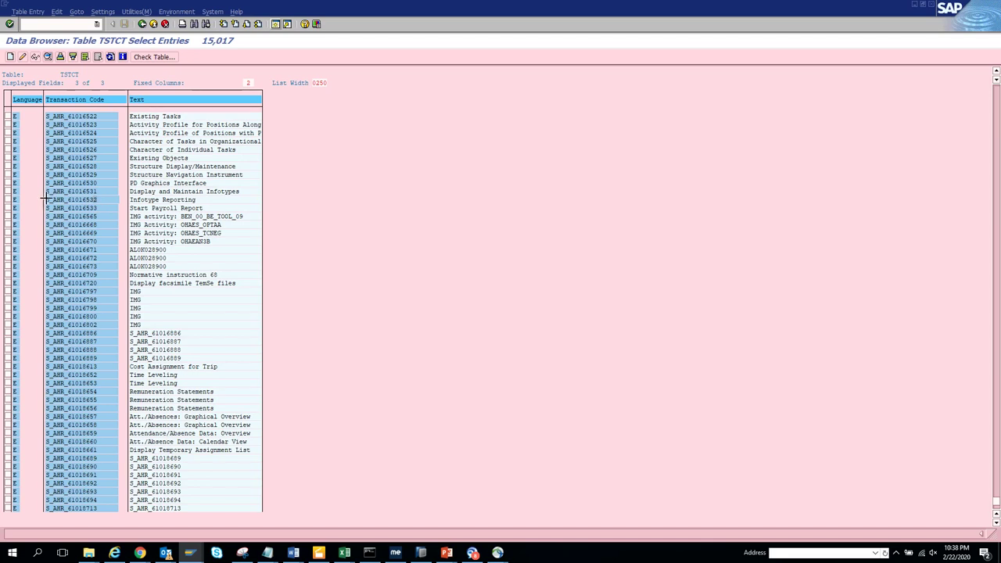
drag(44, 197, 102, 203)
key(ctrl+c)
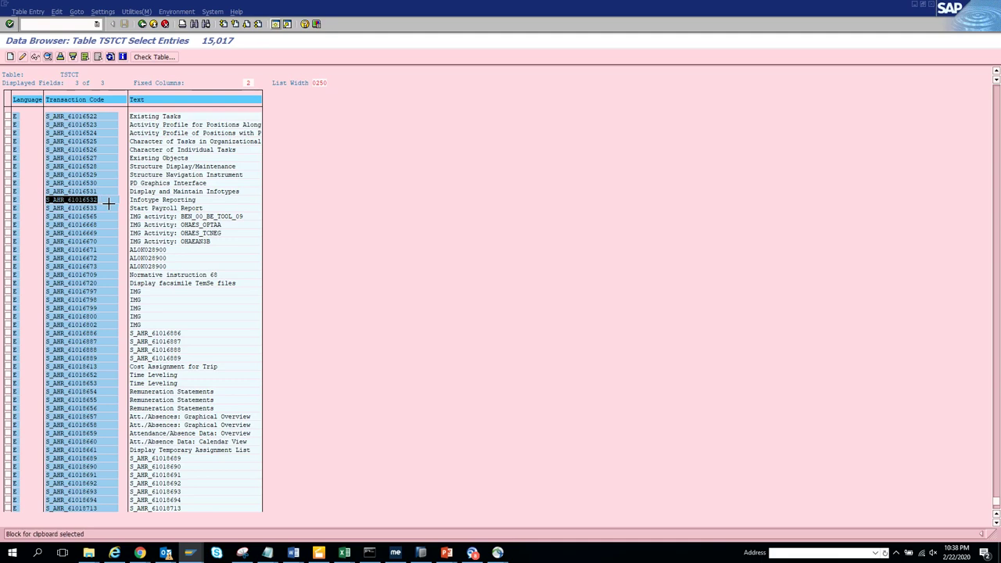
- Run transaction S_AHR_61016532 from the SAP Easy Access session and try to execute Infotype reporting with the default selections
key(alt+Tab)
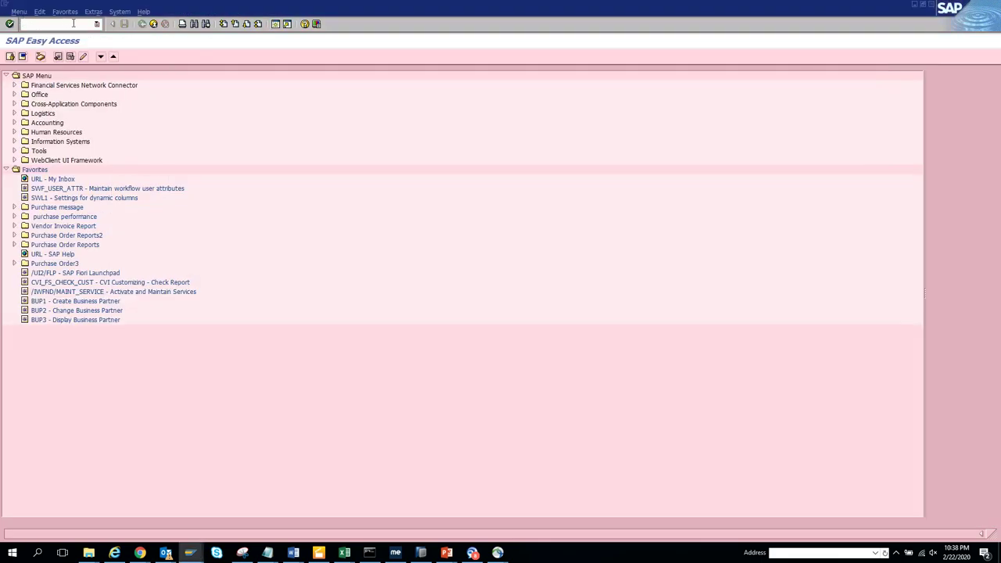
click(98, 25)
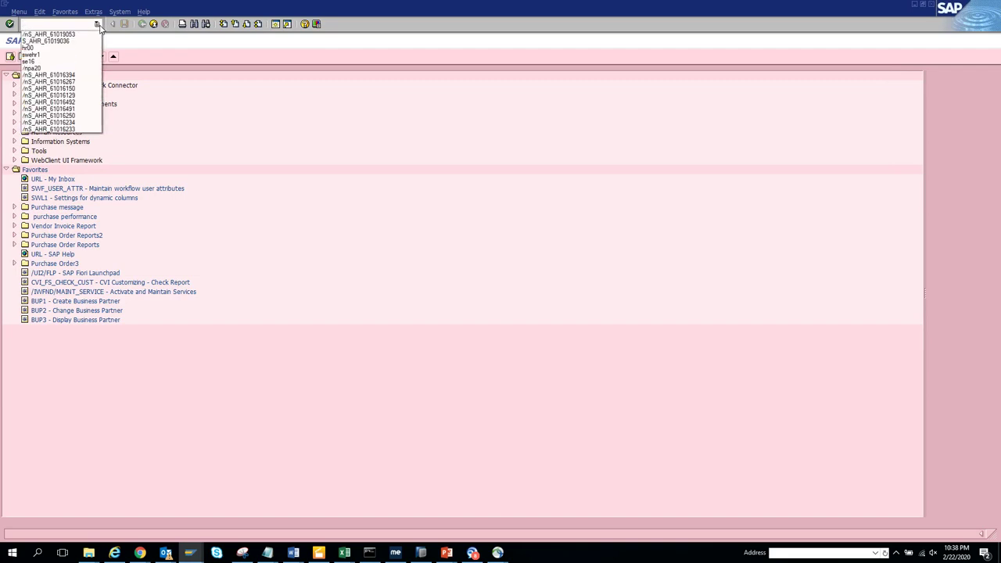
click(89, 25)
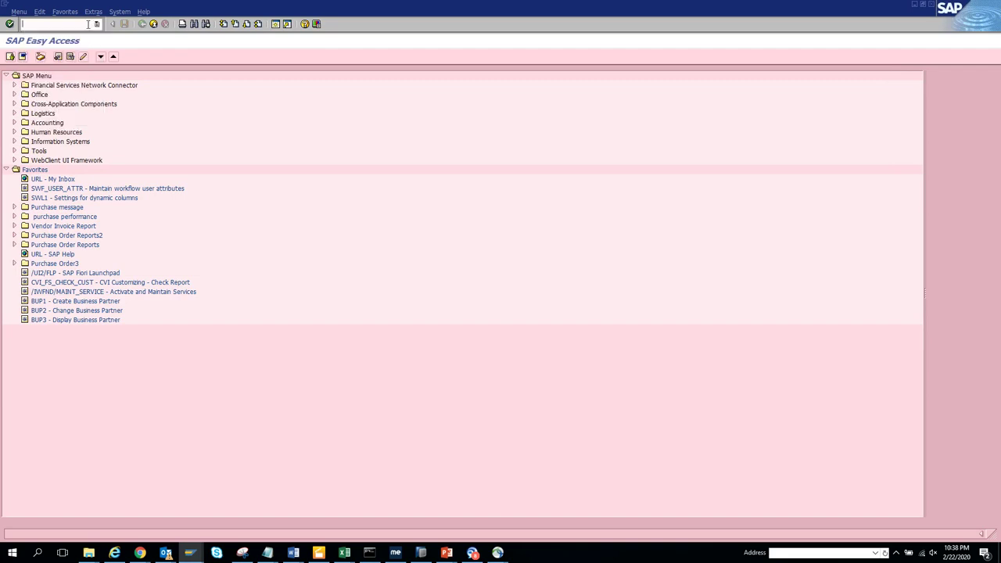
key(ctrl+v)
key(Return)
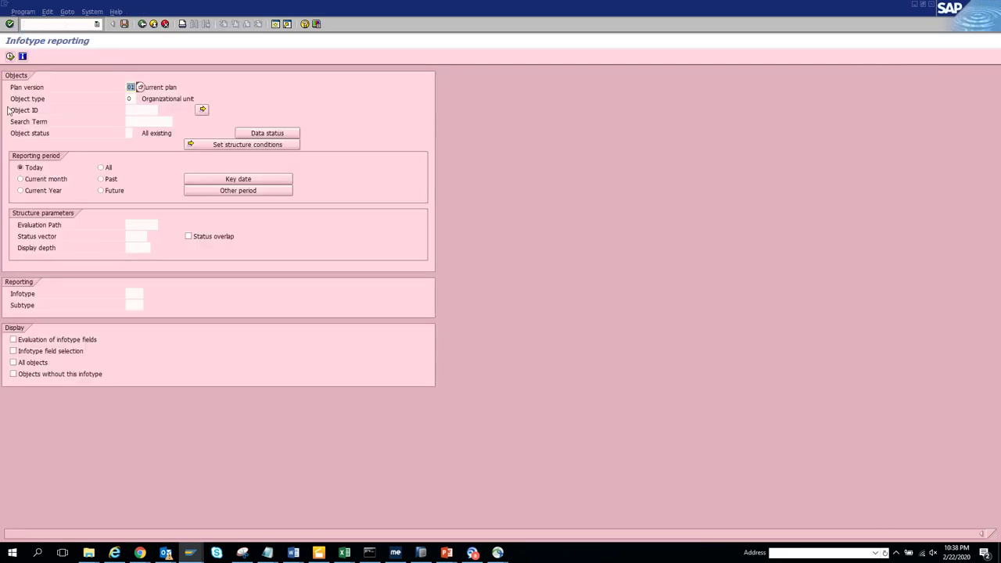
click(9, 56)
- Search the TSTCT entries for "report", starting at the current line with a limit of 100 hits
key(alt+Tab)
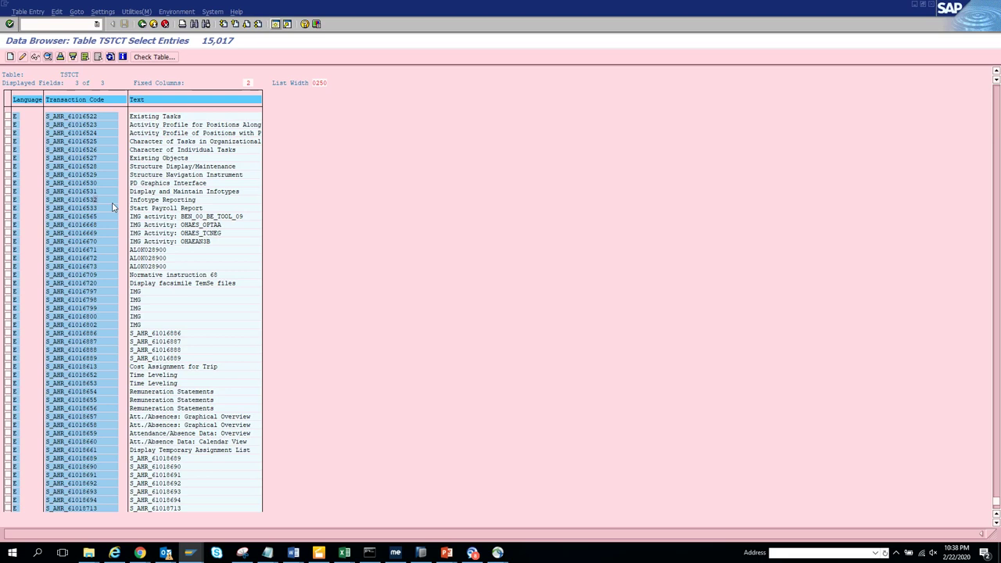
scroll(112, 207, up, 15)
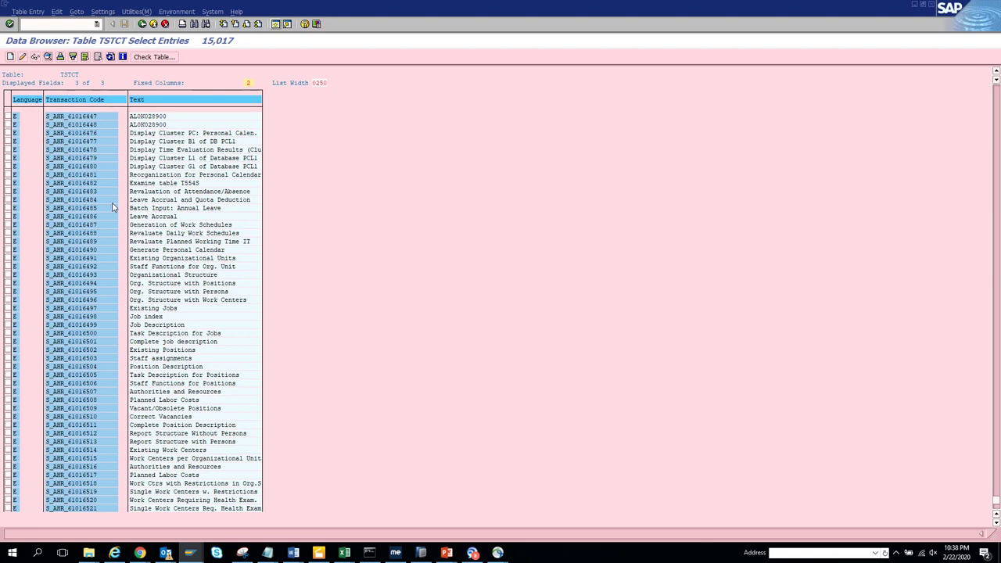
scroll(111, 207, up, 5)
click(194, 24)
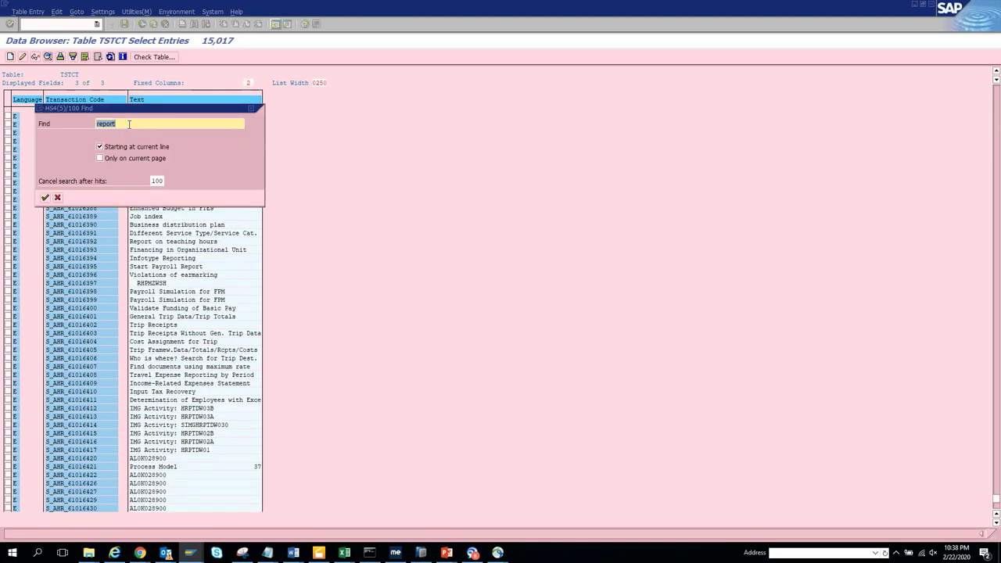
key(Return)
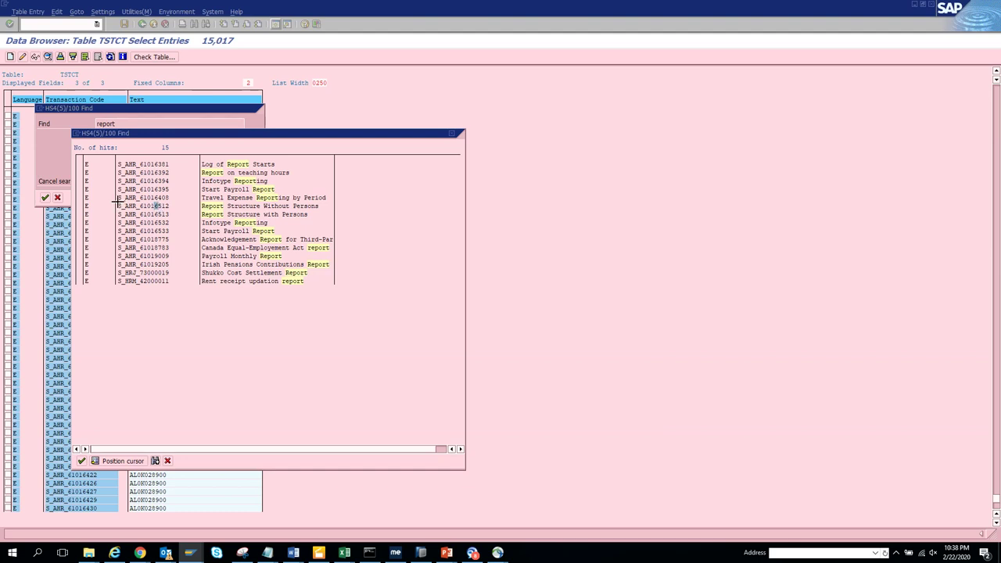
- Copy the Report Structure Without Persons code S_AHR_61016512 from the search hits and run it with /n in the Infotype reporting session
drag(119, 206, 175, 205)
key(ctrl+c)
key(alt+Tab)
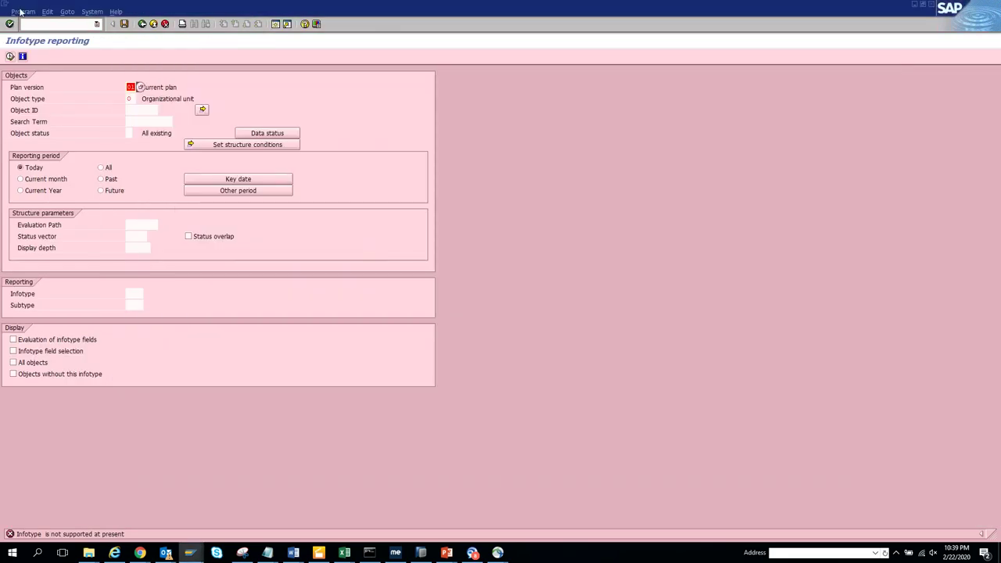
click(97, 24)
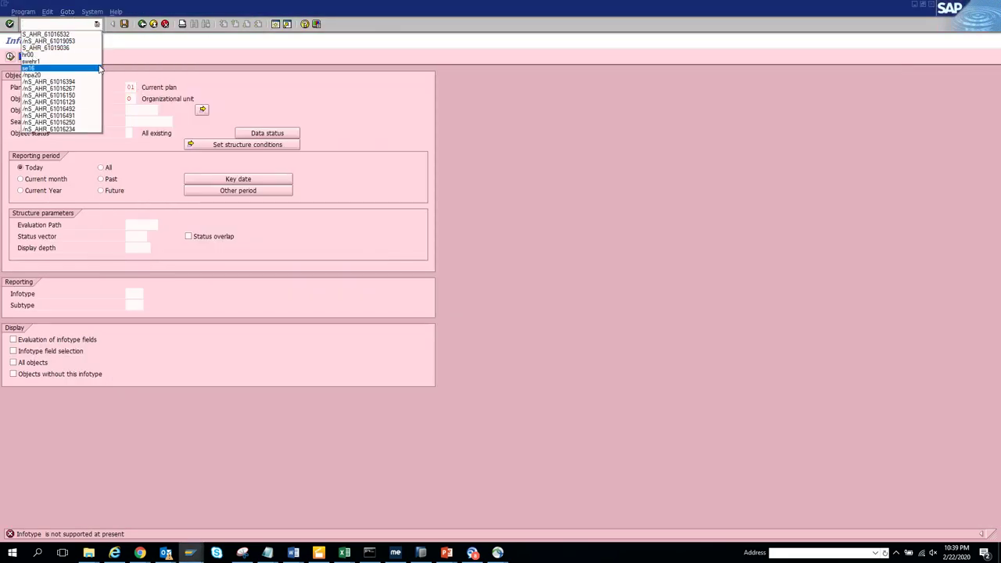
click(67, 23)
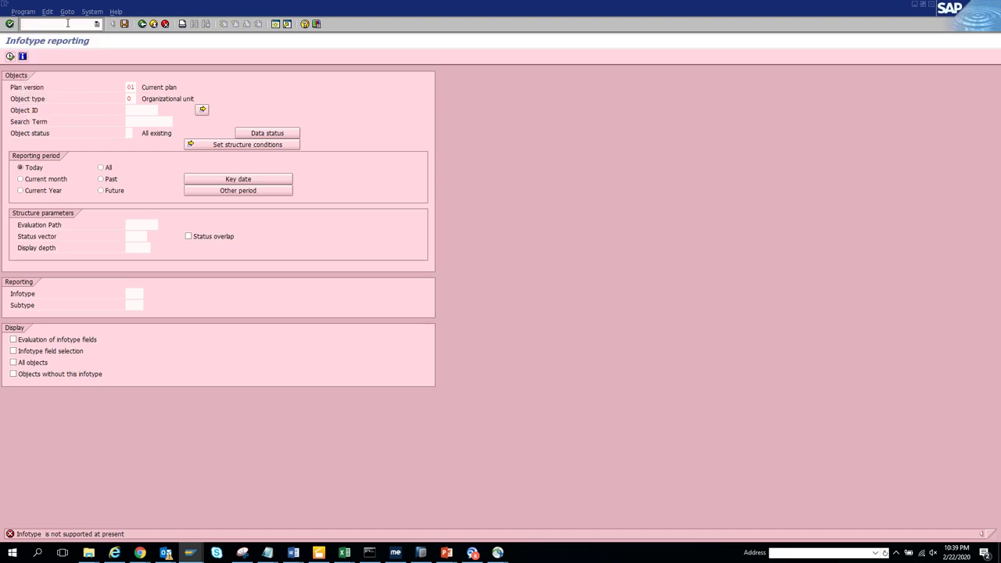
text(/nS_AHR_61016506)
key(Return)
- Execute Report Structure Without Persons for all objects, review the listed positions, and return to the selection screen
click(10, 58)
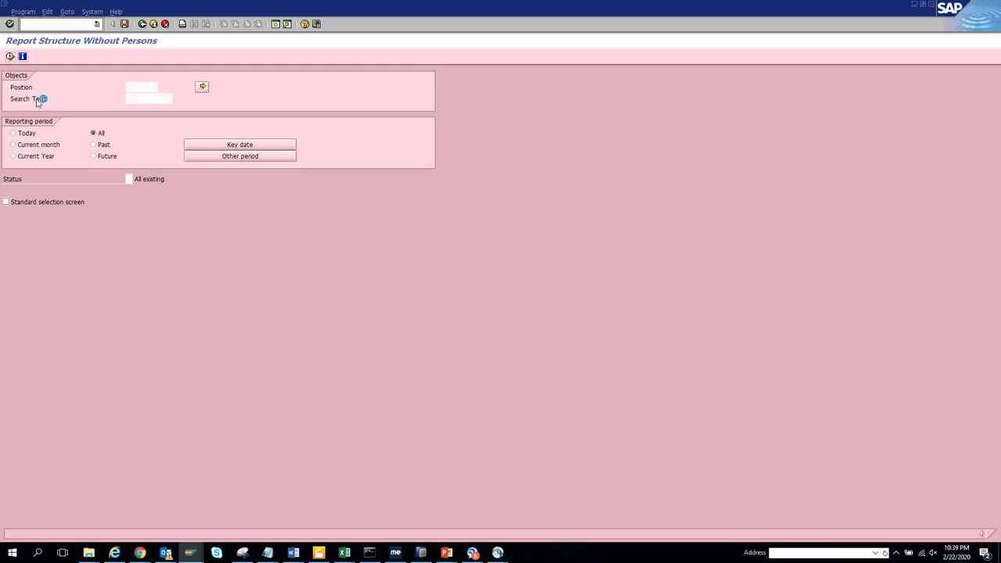
click(139, 195)
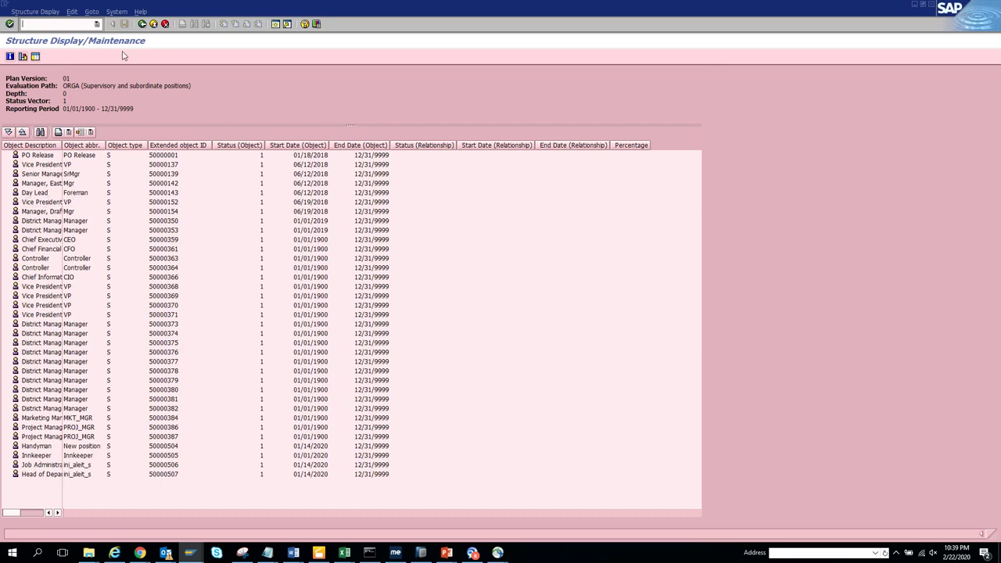
click(143, 24)
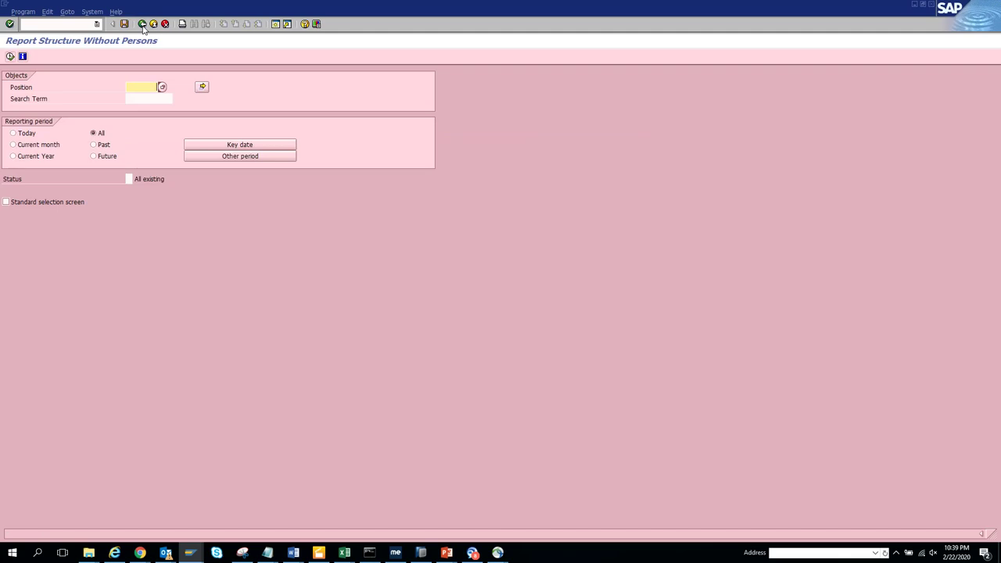
click(97, 24)
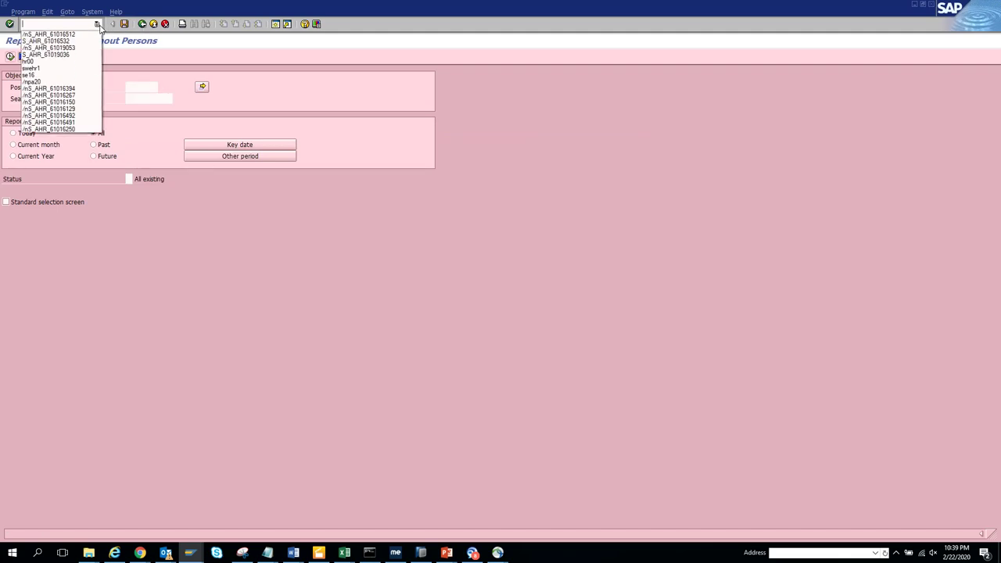
click(199, 61)
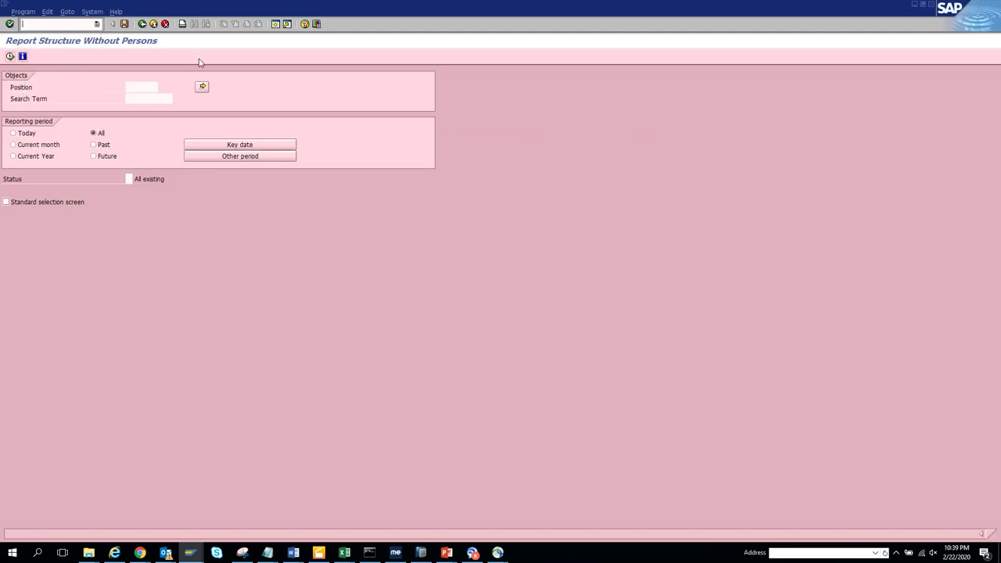
click(10, 56)
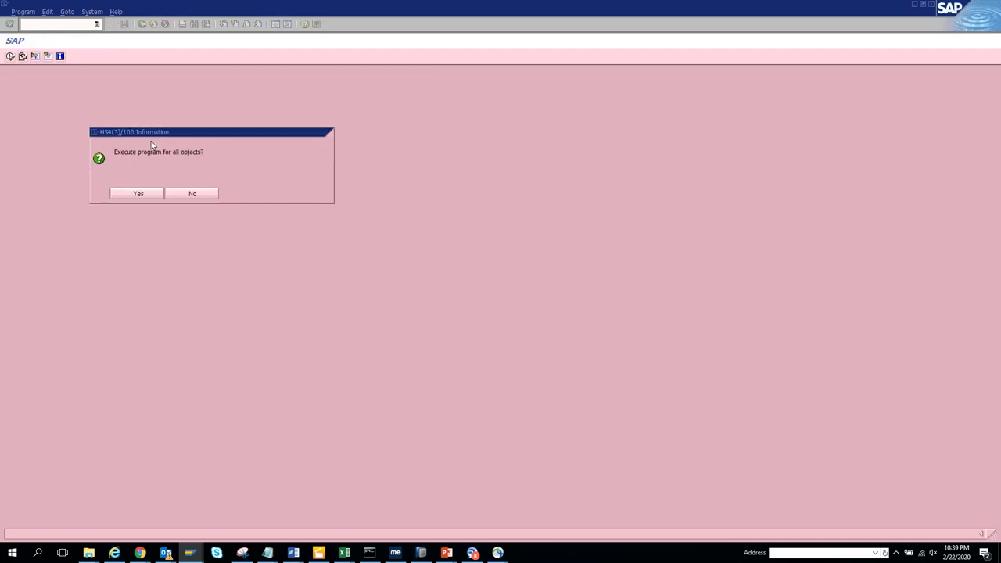
click(139, 194)
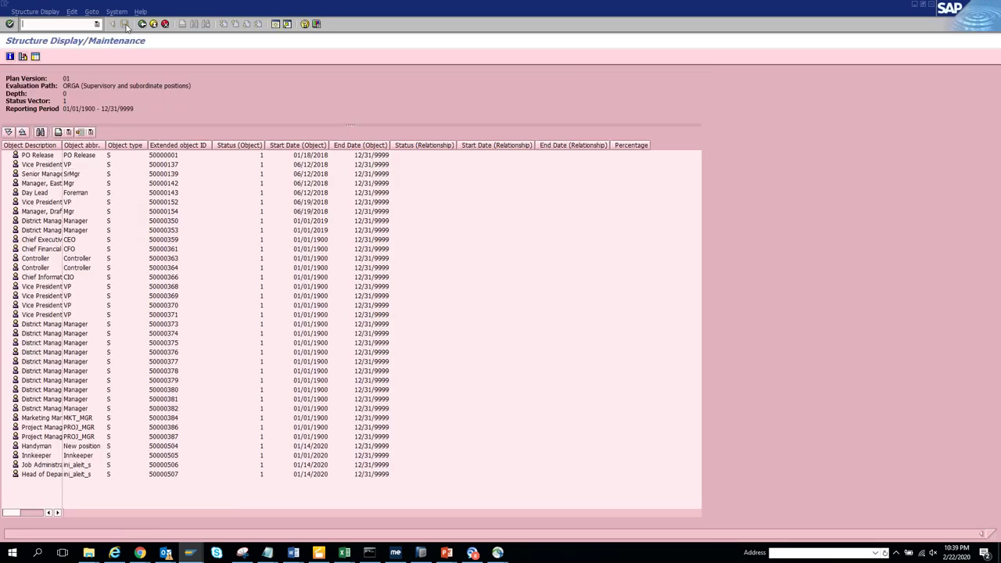
key(F3)
- Run transaction /nS_AHR_61016513 and execute Report Structure with Persons for all objects
click(97, 24)
click(89, 35)
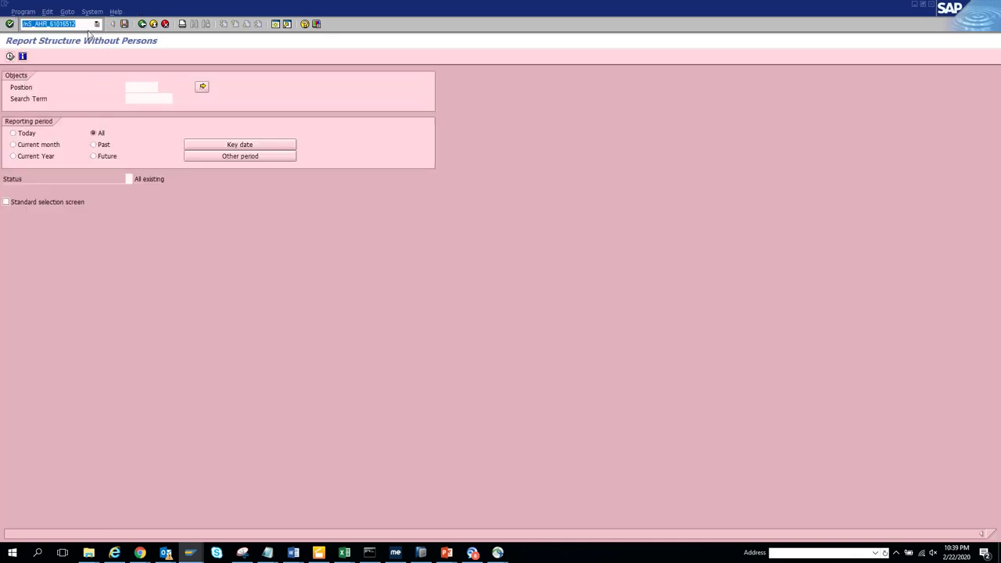
key(Return)
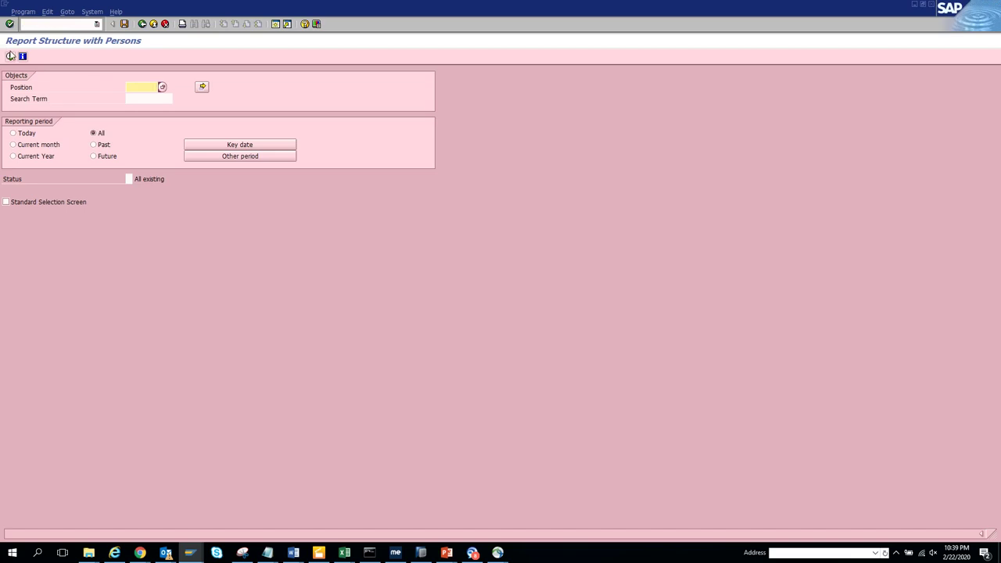
click(10, 56)
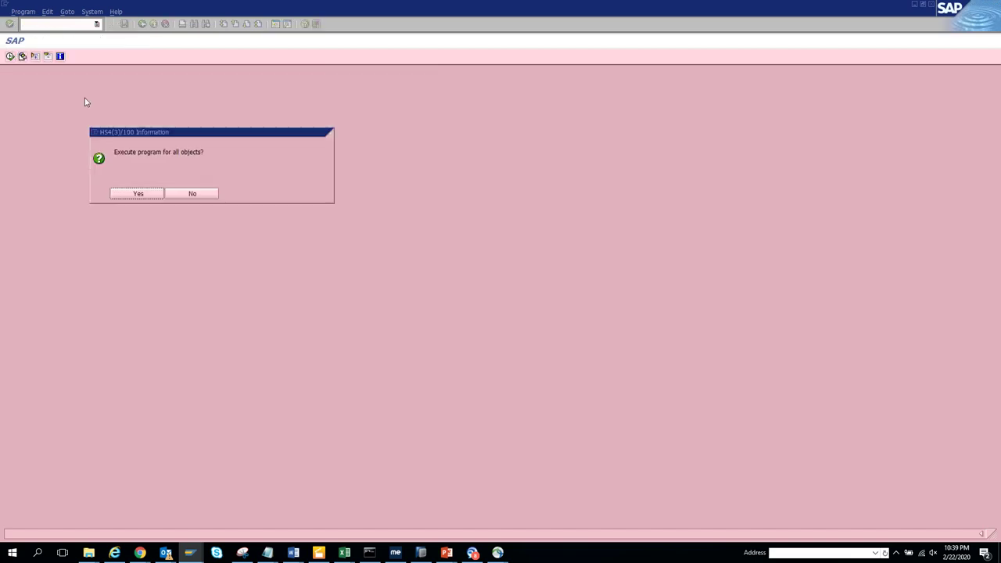
key(Return)
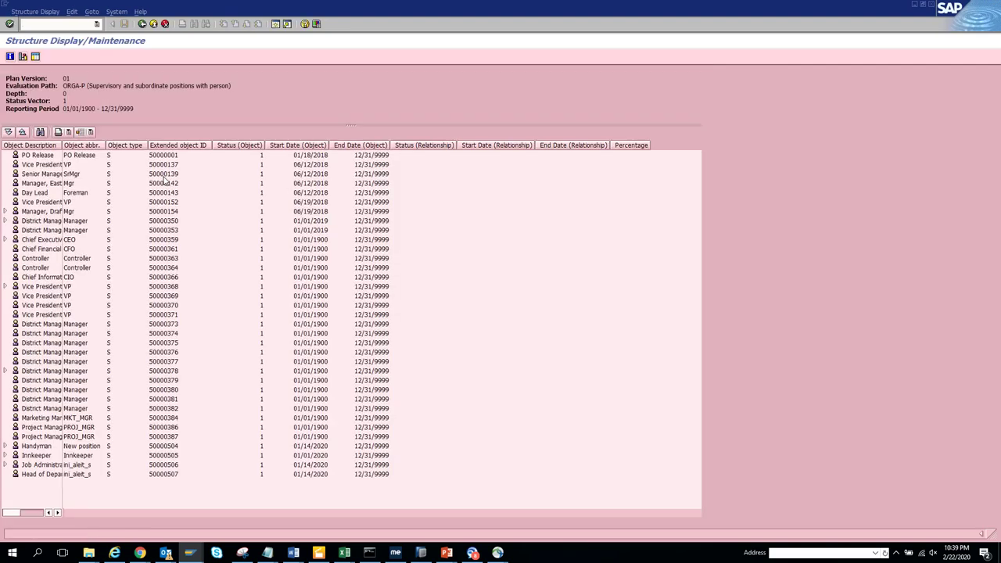
- Expand positions 50000154 and 50000350 to view their assigned persons, and return to the selection screen
click(6, 211)
click(5, 230)
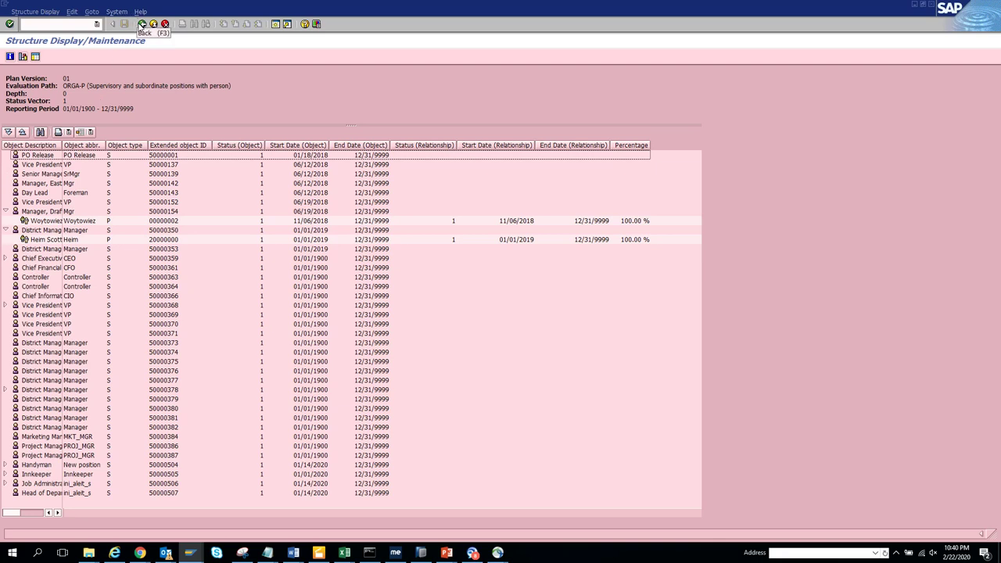
click(142, 25)
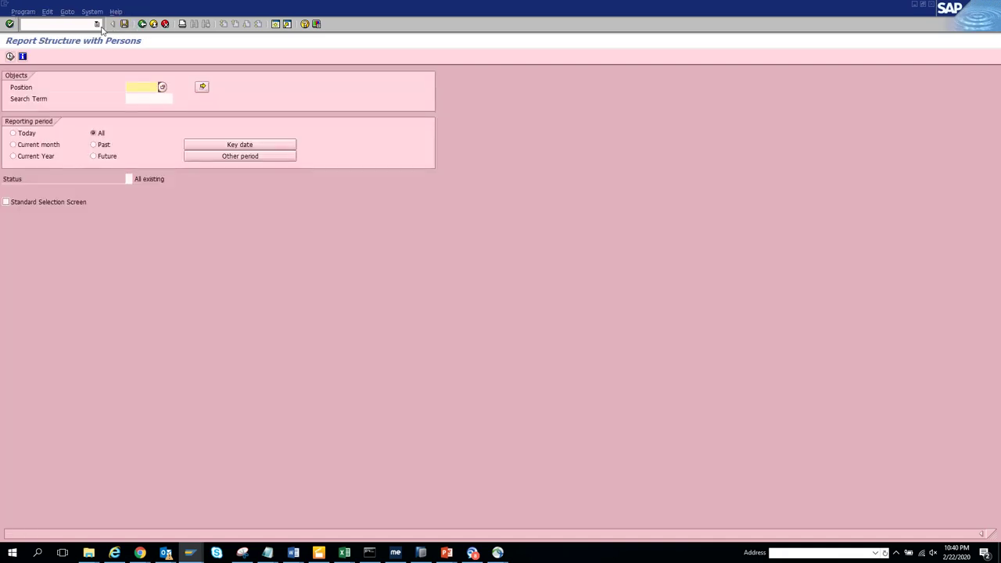
- Execute Report Structure with Persons for all objects again and expand the Job Administrator and Innkeeper positions
click(97, 24)
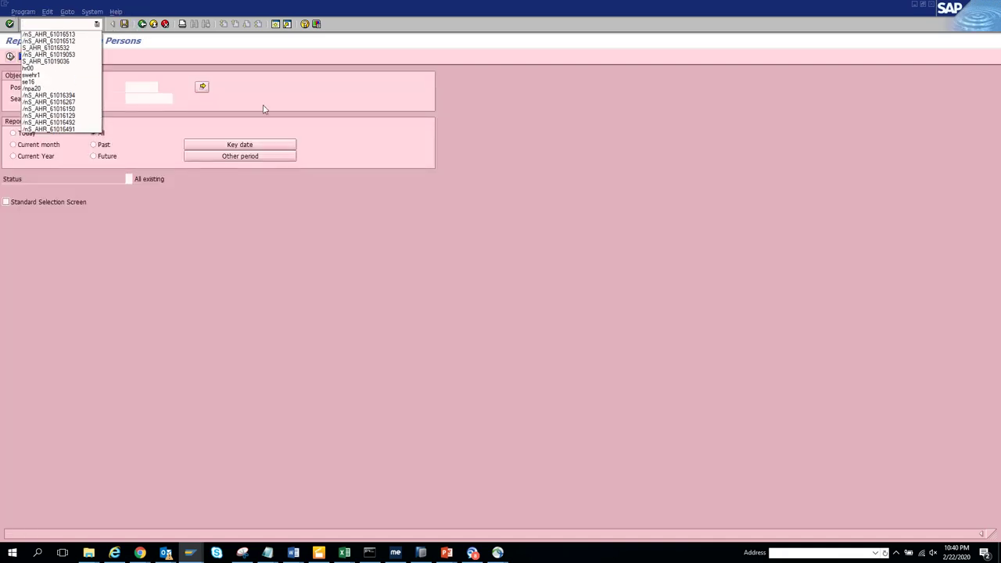
click(305, 77)
click(10, 56)
click(137, 194)
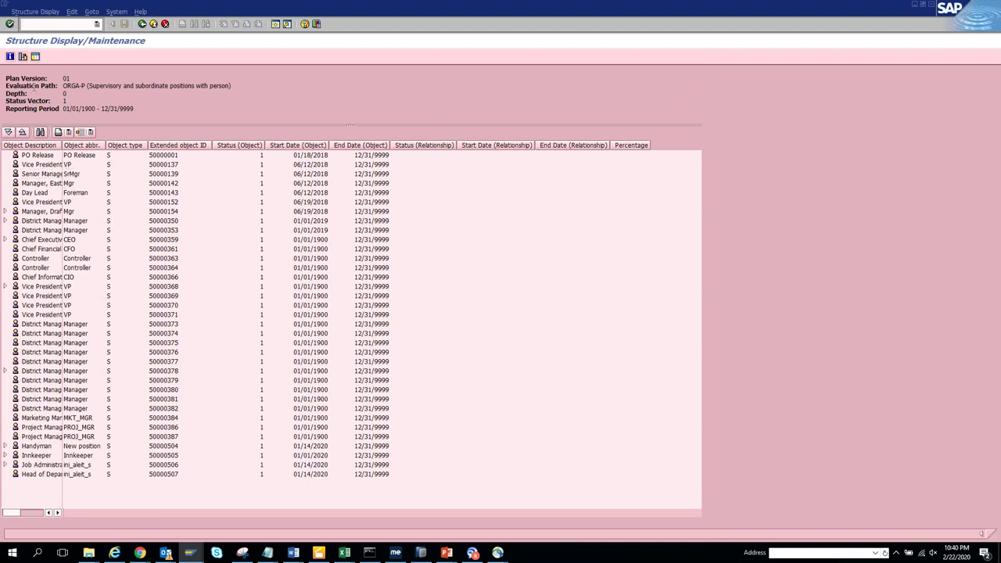
click(81, 132)
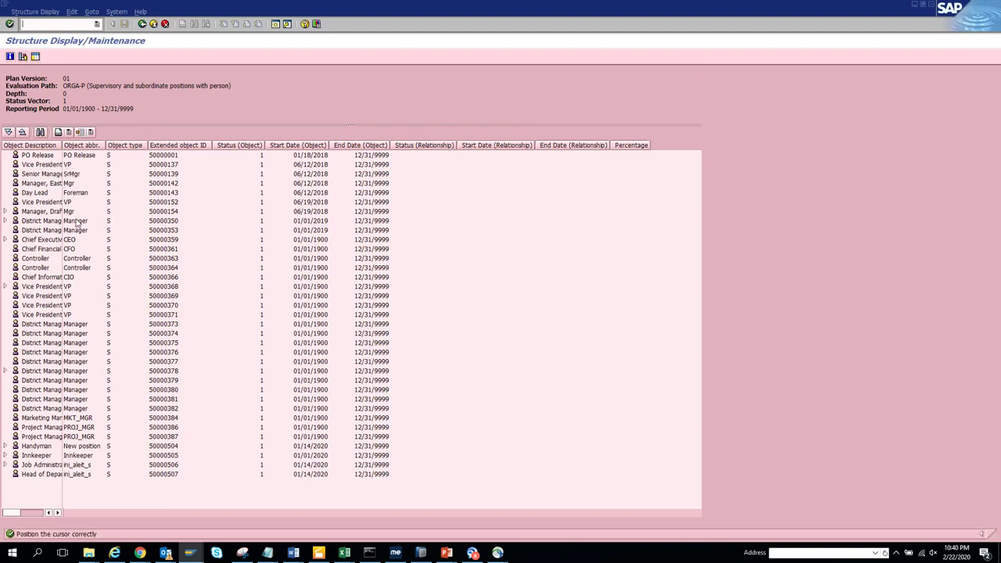
click(5, 465)
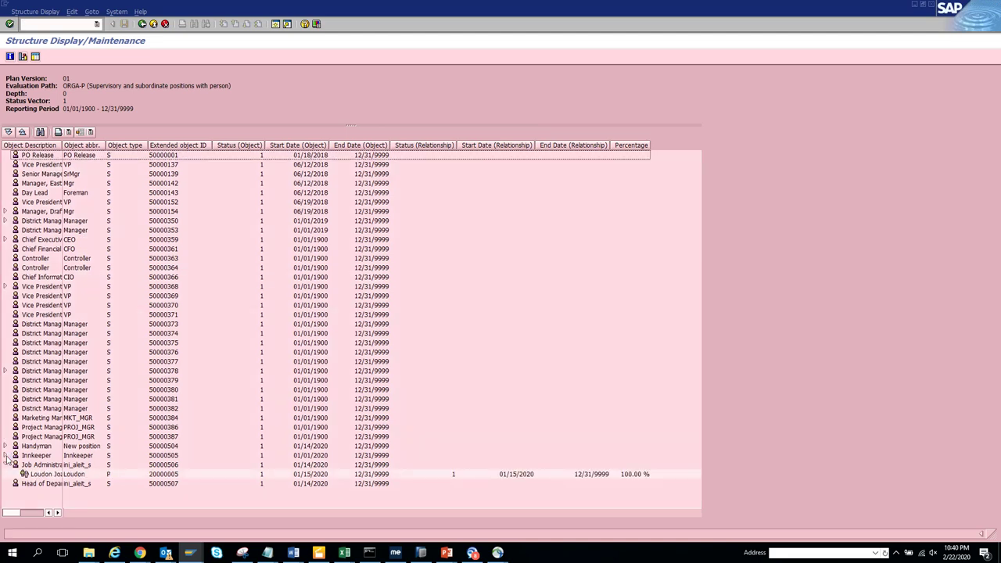
click(5, 455)
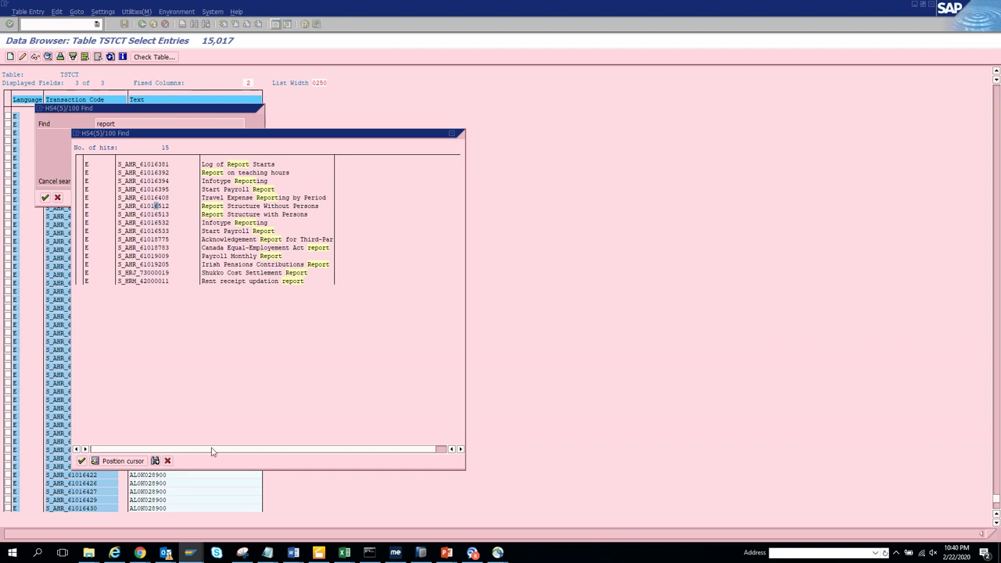
- Search the whole TSTCT list for "report" without starting at the current line, and look through all the hits
double_click(159, 264)
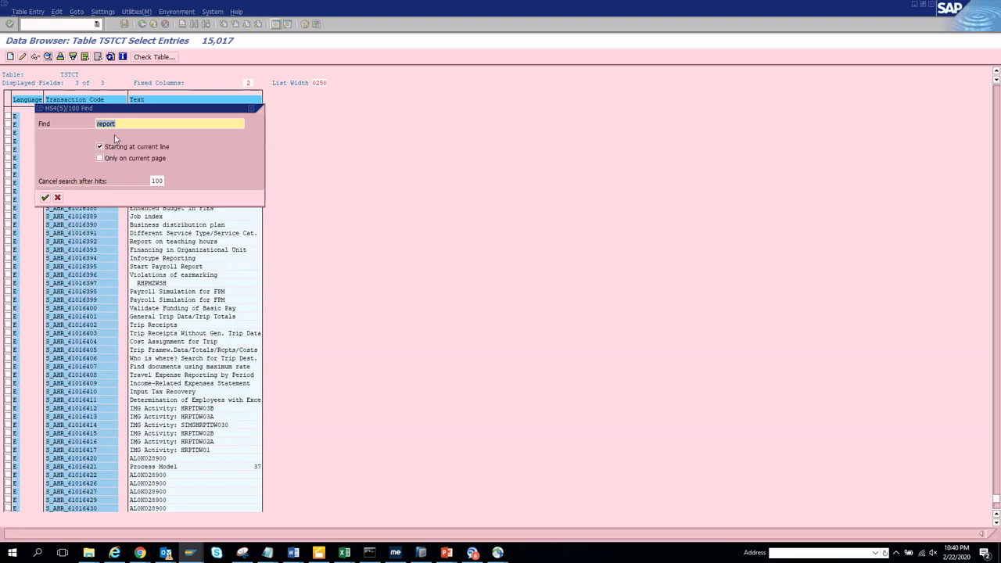
click(135, 157)
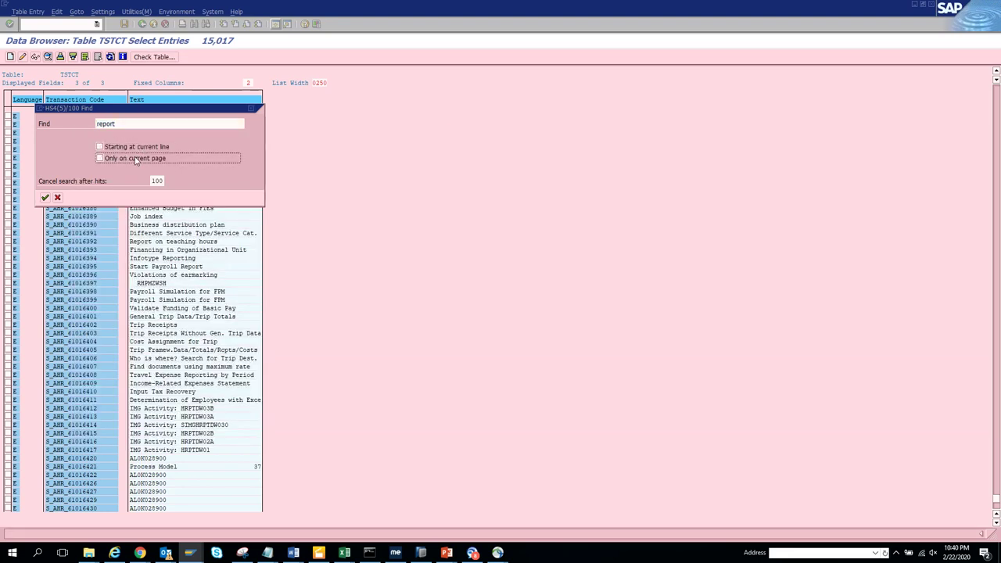
key(Return)
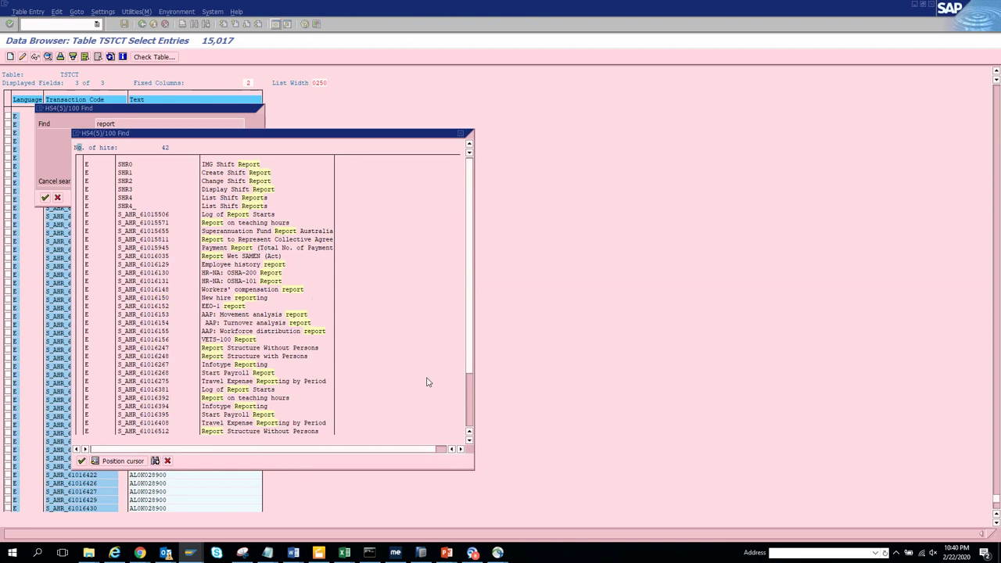
click(468, 412)
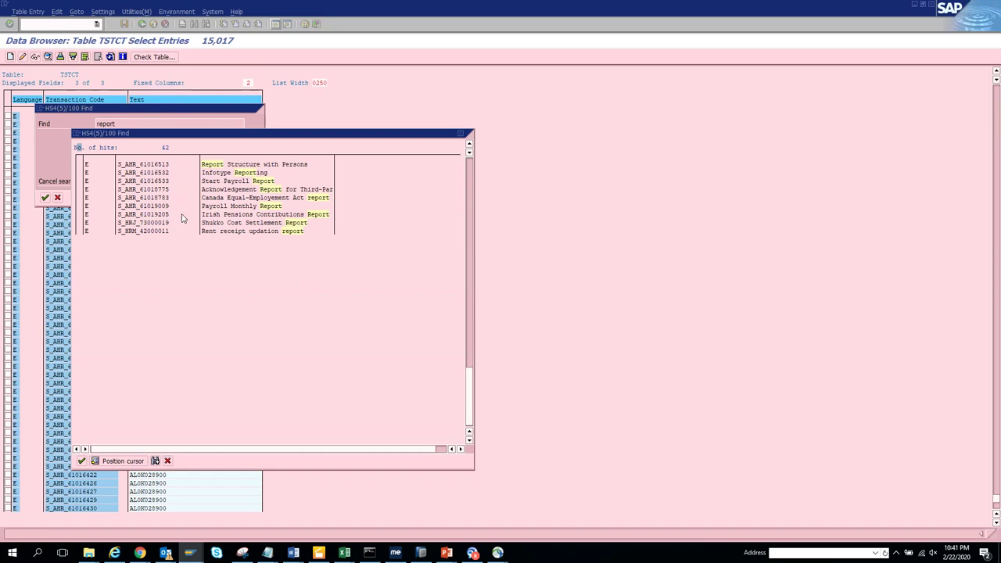
- Switch to the session showing the Bank details query output and return to the query list of user group /SAPQUERY/H2
key(alt+Tab)
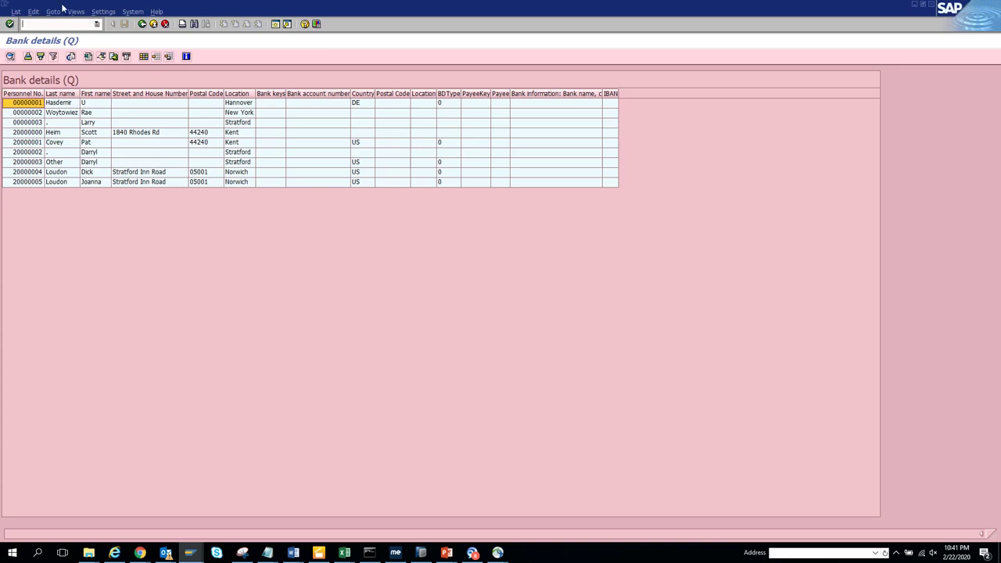
click(143, 24)
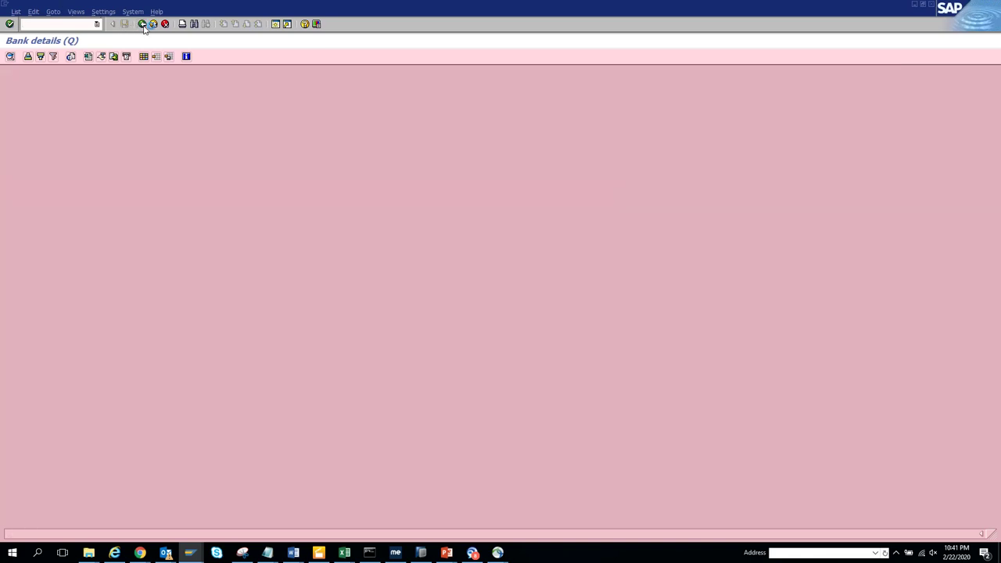
click(142, 24)
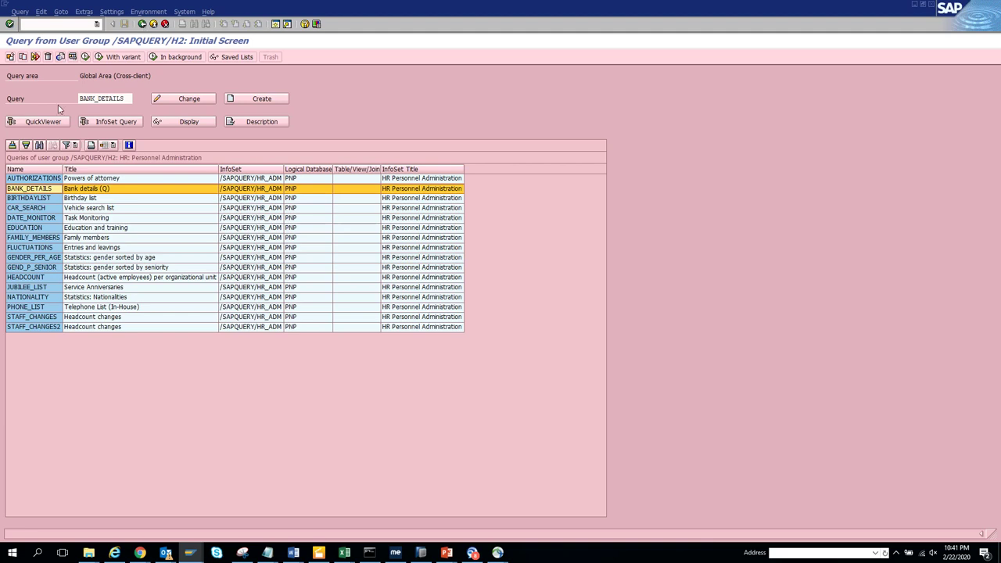
- Test the BIRTHDAYLIST query without a variant or selection criteria, and return to the query list
click(119, 199)
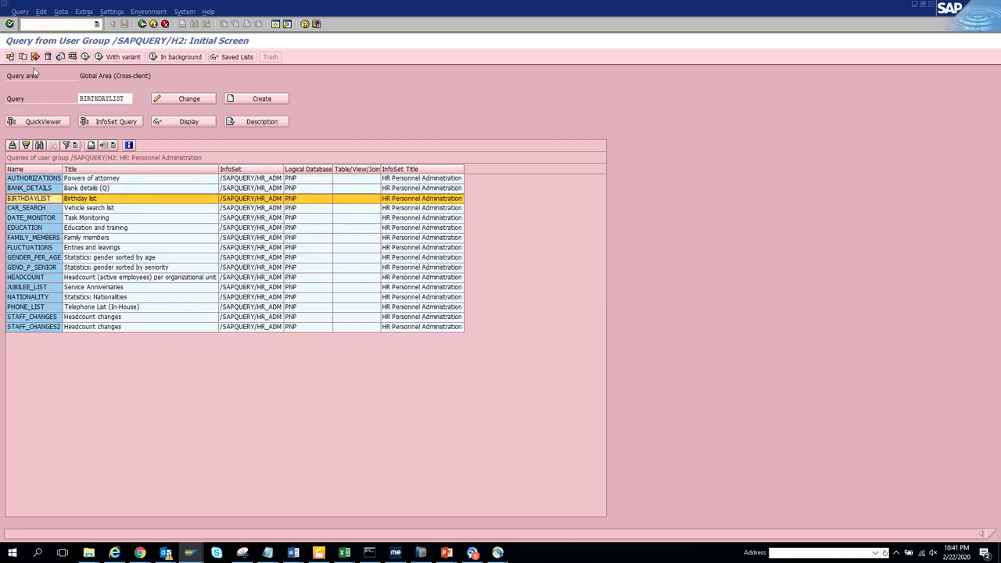
click(72, 56)
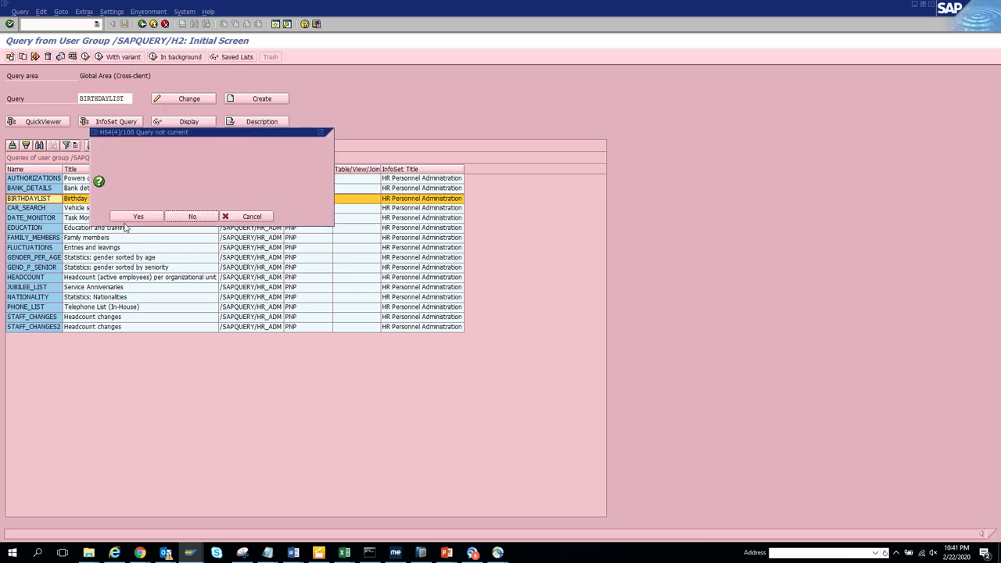
click(139, 216)
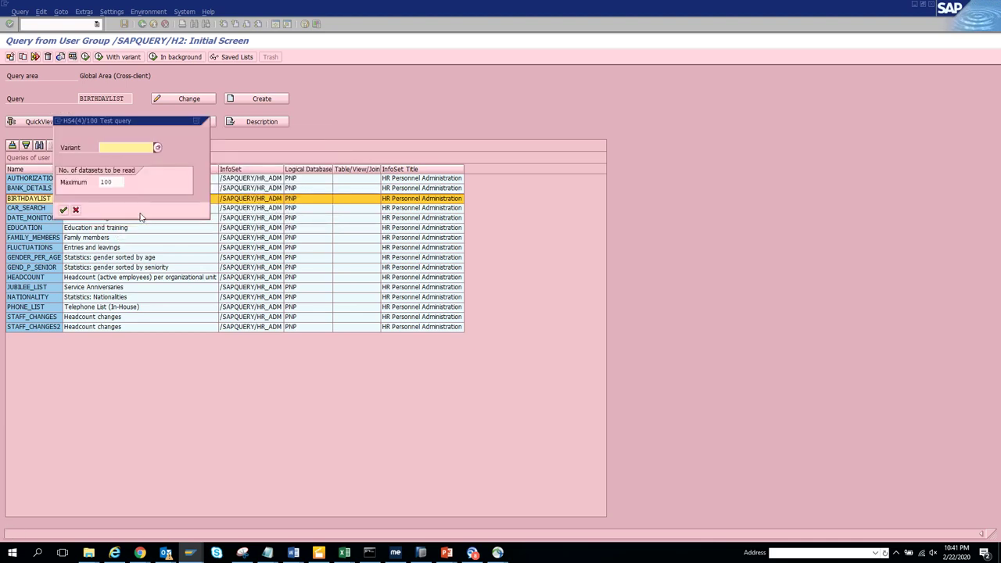
key(Return)
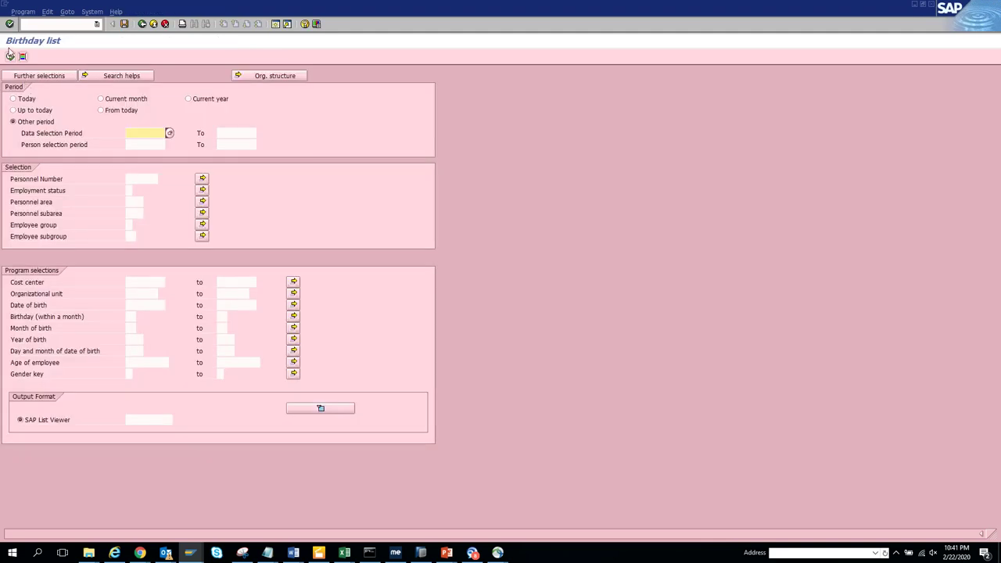
click(10, 56)
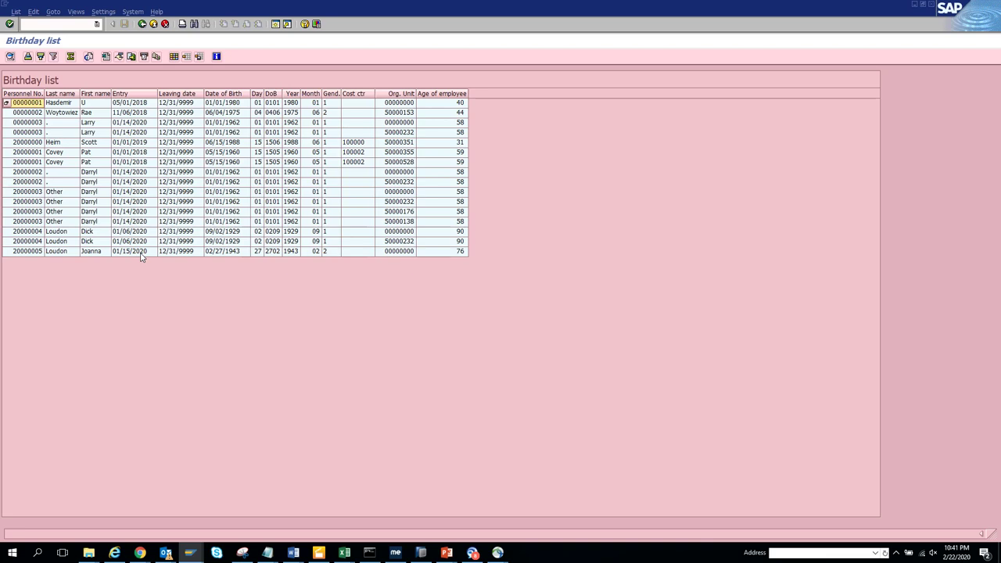
click(142, 26)
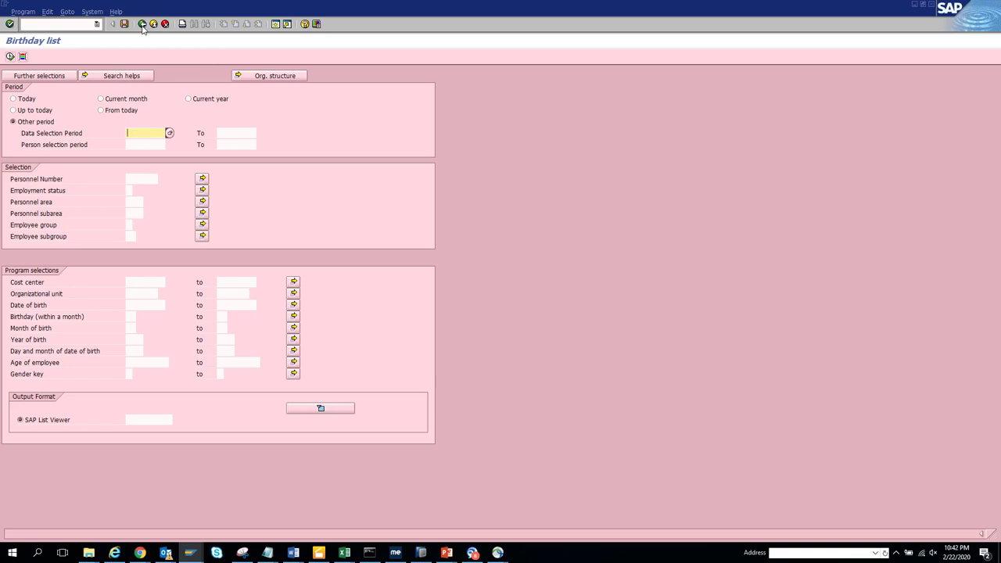
click(142, 24)
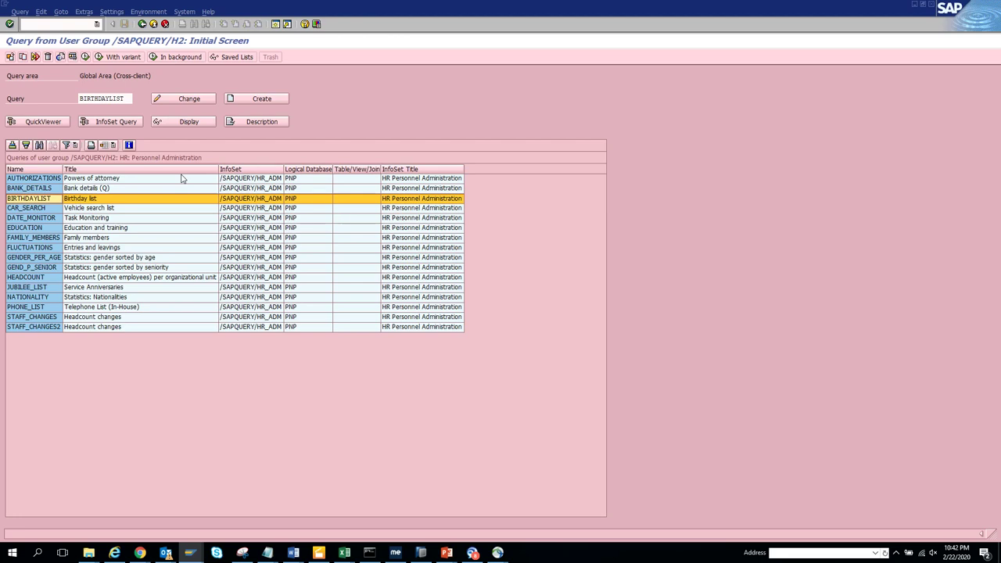
- Execute the FAMILY_MEMBERS query without any selection criteria
click(114, 238)
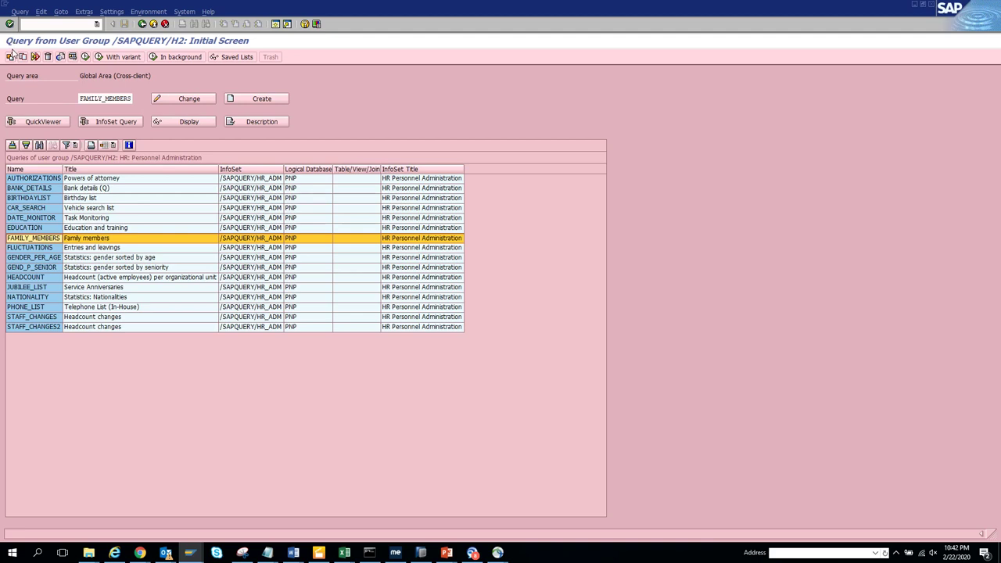
click(99, 57)
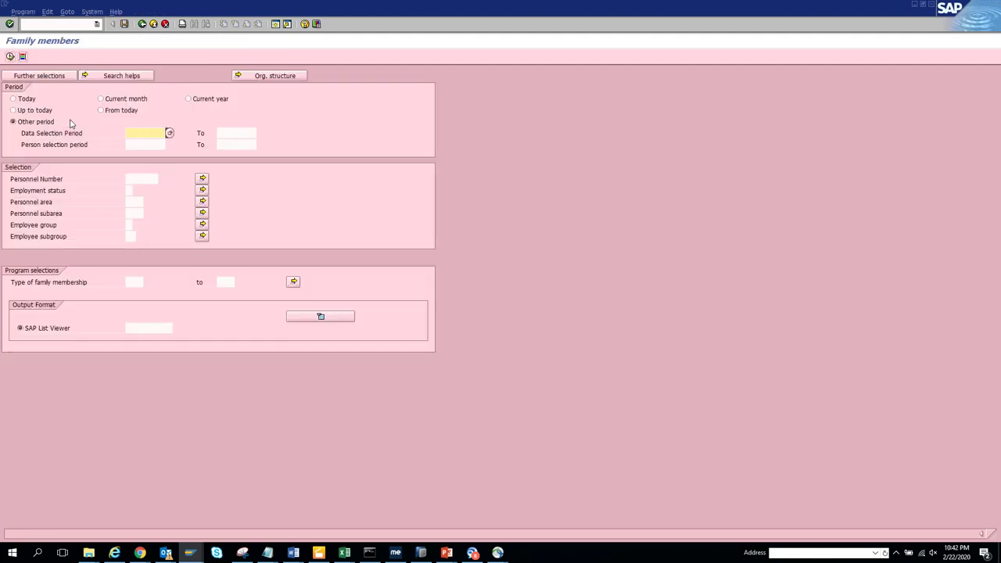
click(11, 56)
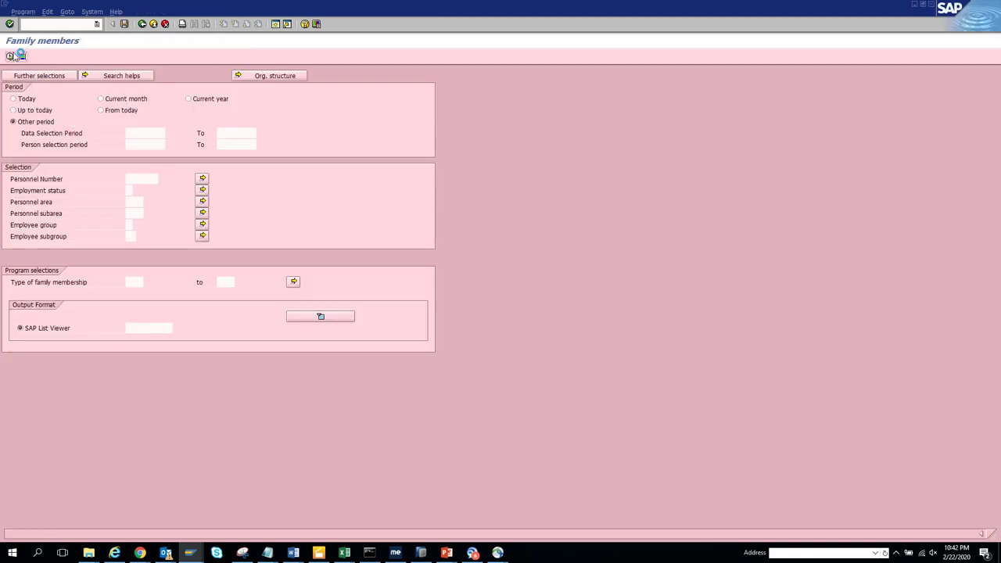
click(63, 187)
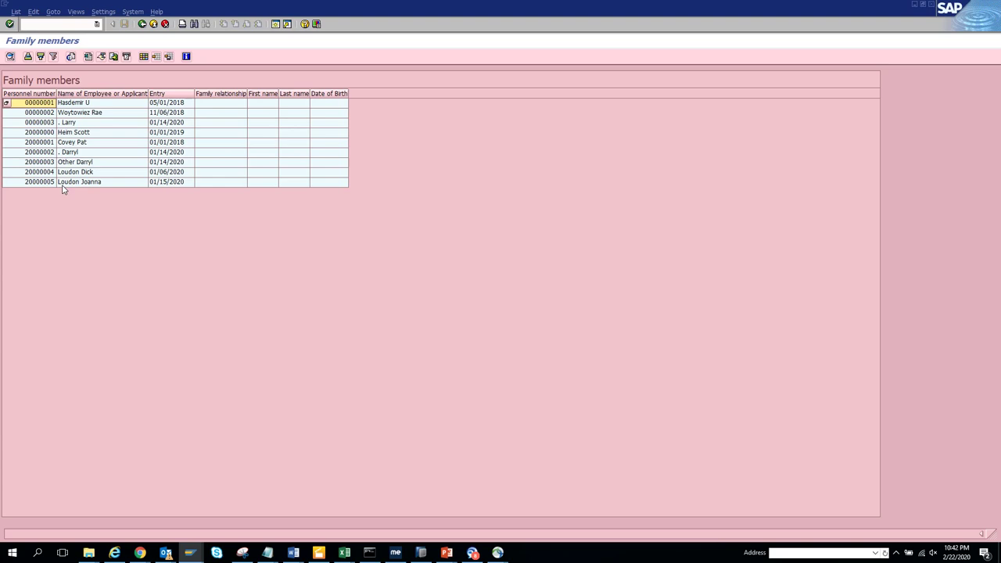
- Examine the column selection in the layout of the Family members list, and return to the query list
click(144, 56)
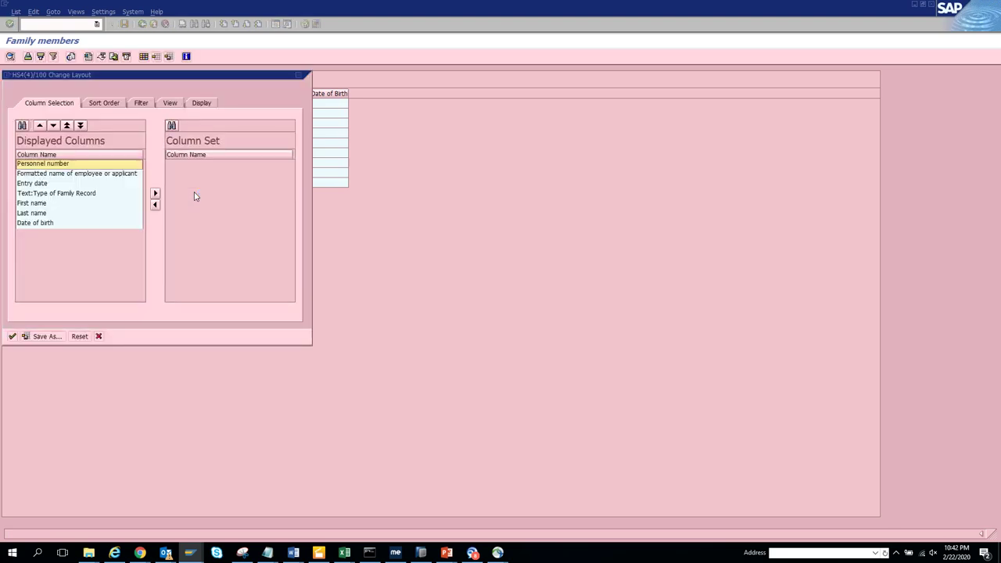
click(299, 76)
click(141, 25)
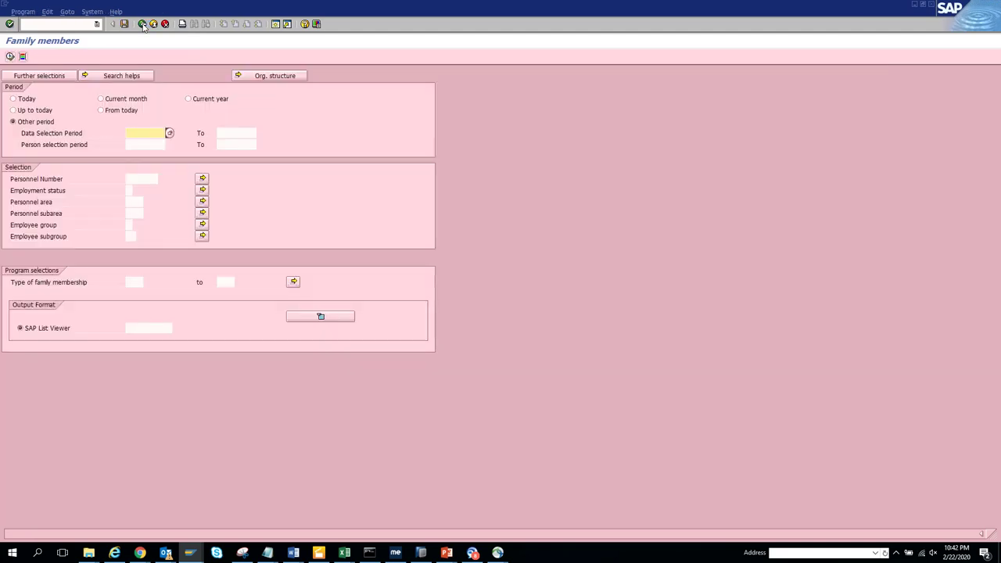
key(XF86AudioRaiseVolume)
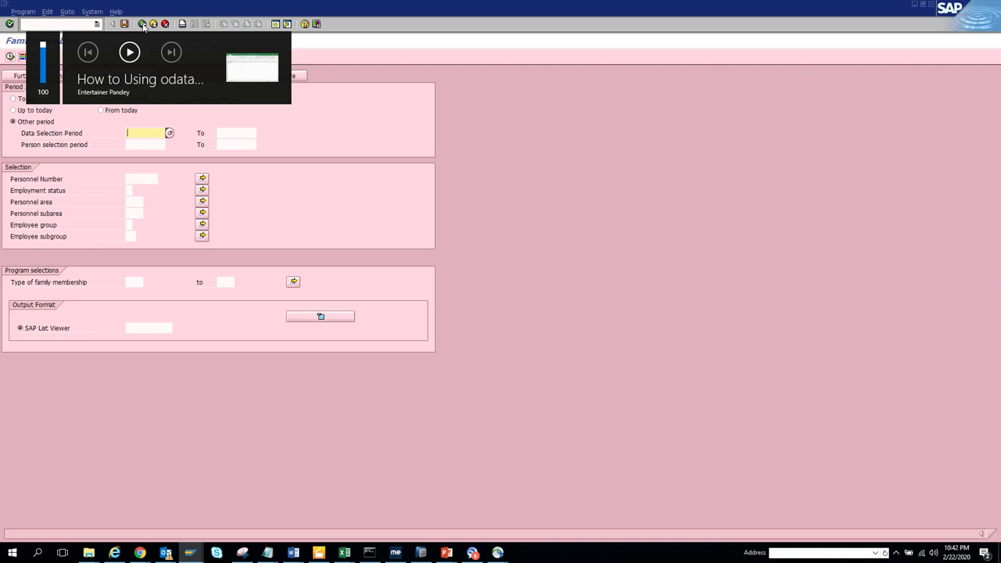
click(143, 24)
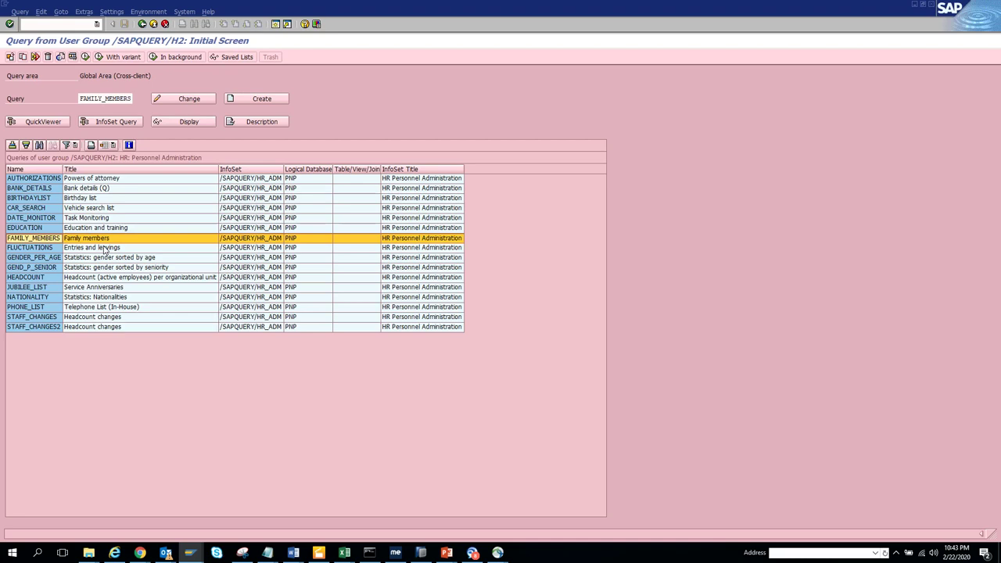
- Execute the HEADCOUNT query without selection criteria, continuing despite the query and infoset difference, and return to the query list
click(144, 281)
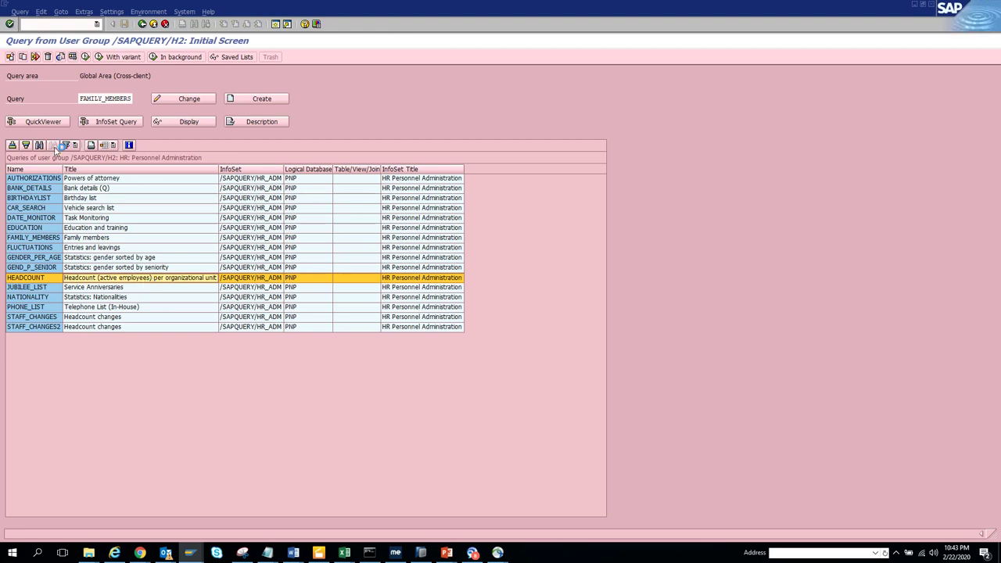
click(59, 57)
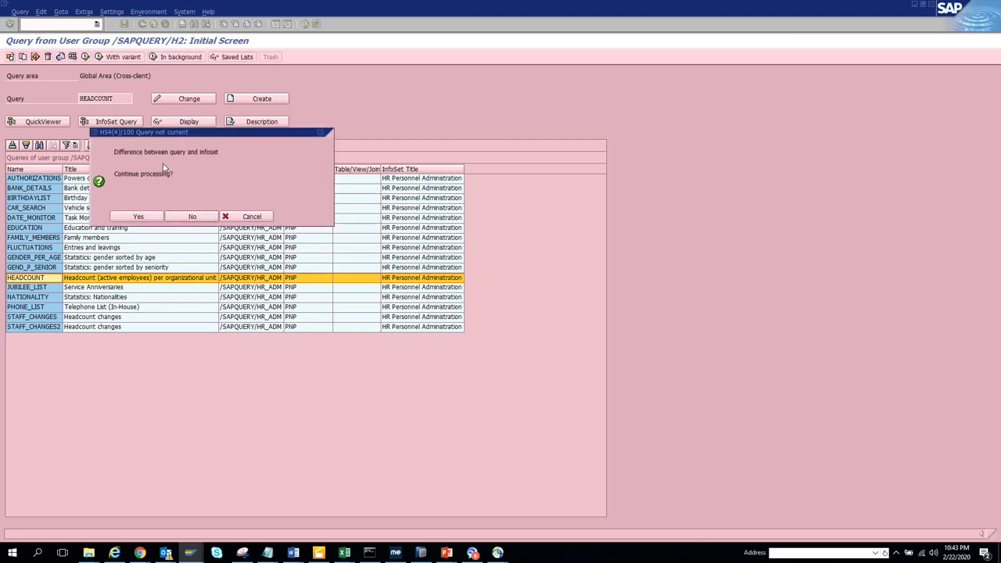
click(160, 218)
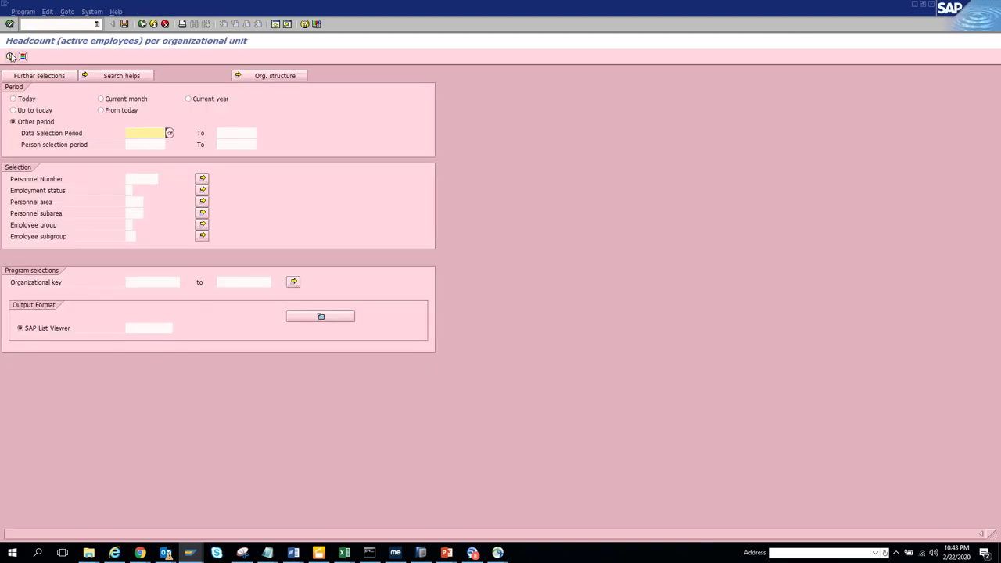
click(10, 56)
click(62, 189)
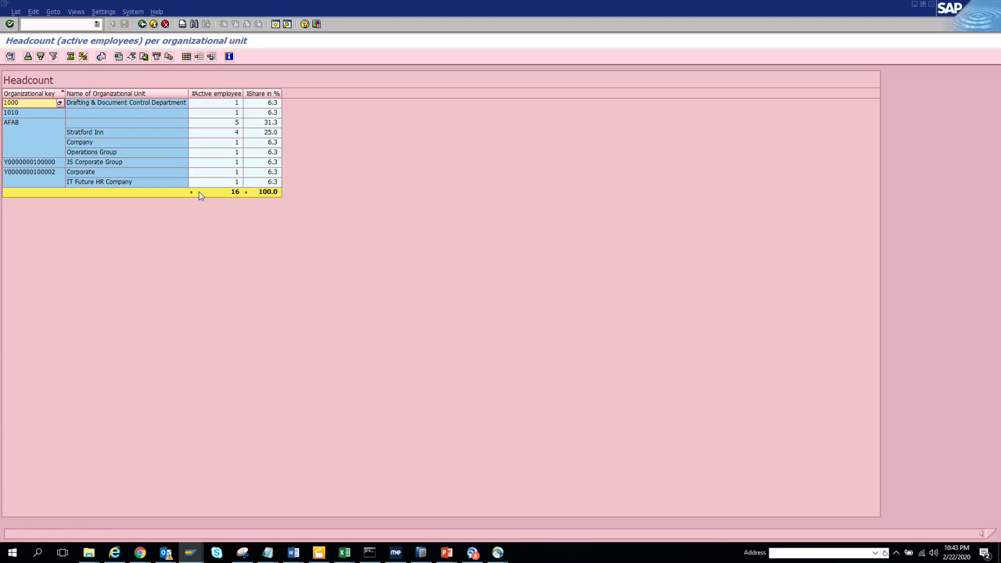
click(141, 24)
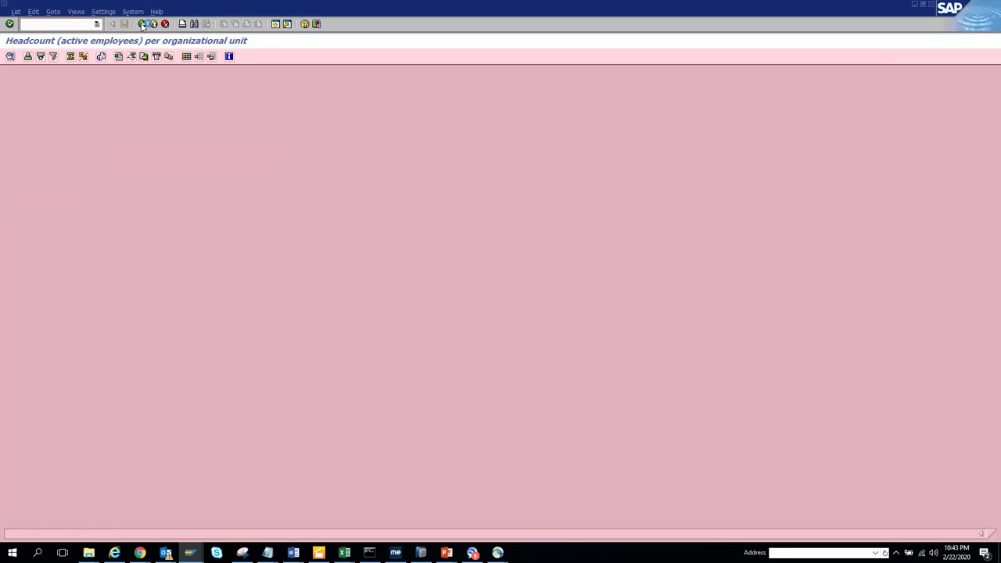
click(141, 24)
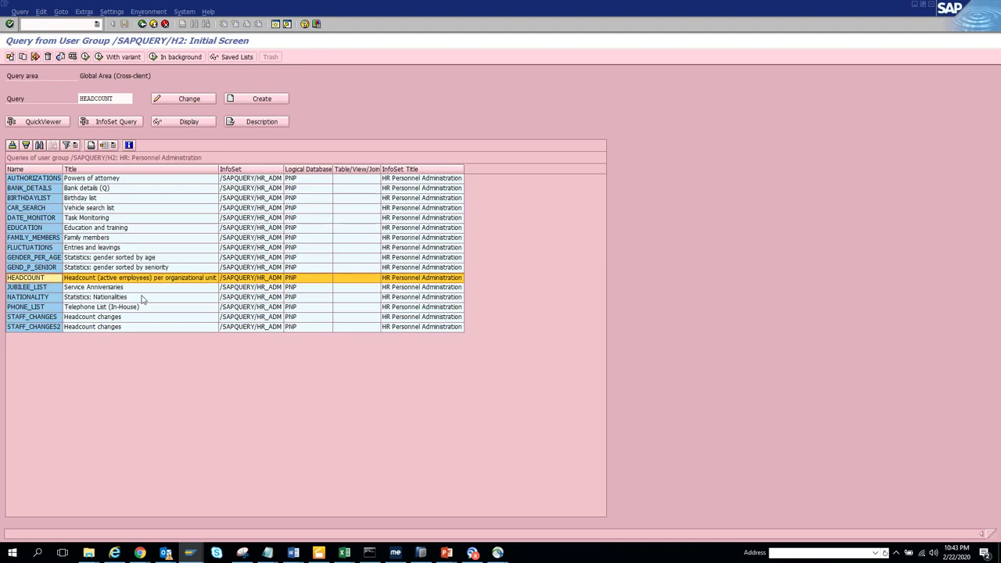
- Execute the NATIONALITY query (Statistics: Nationalities) without any selection criteria
click(139, 300)
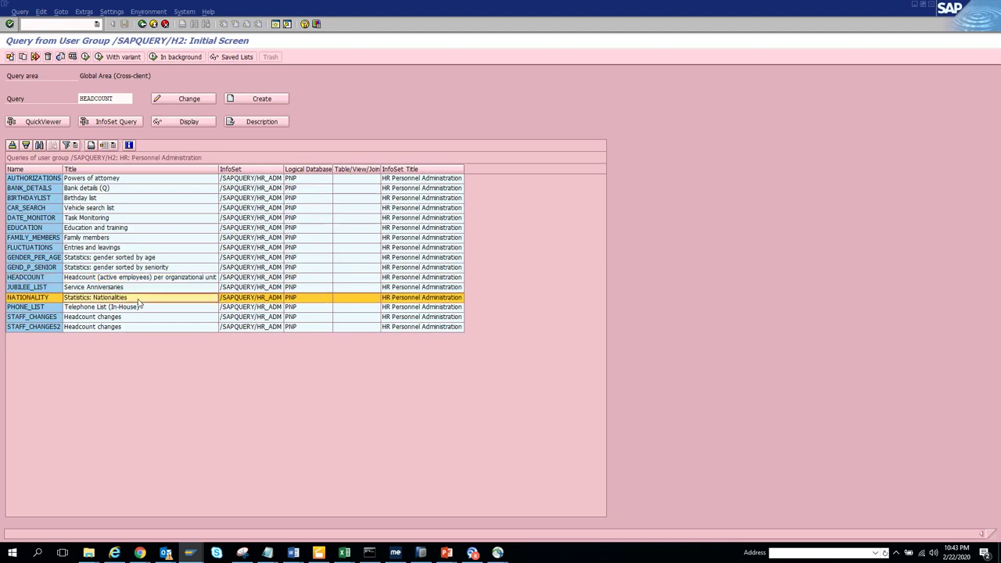
click(139, 299)
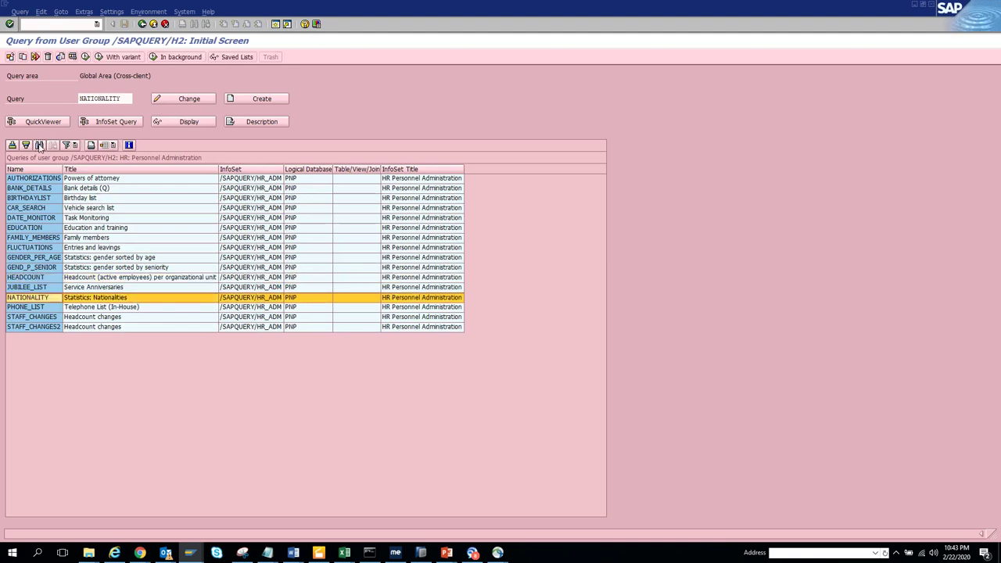
click(85, 57)
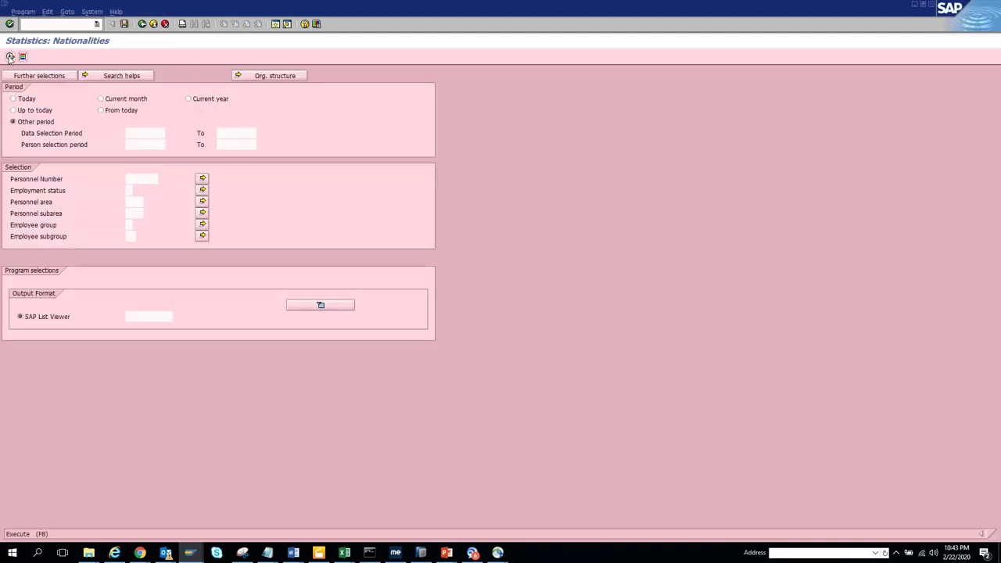
click(10, 58)
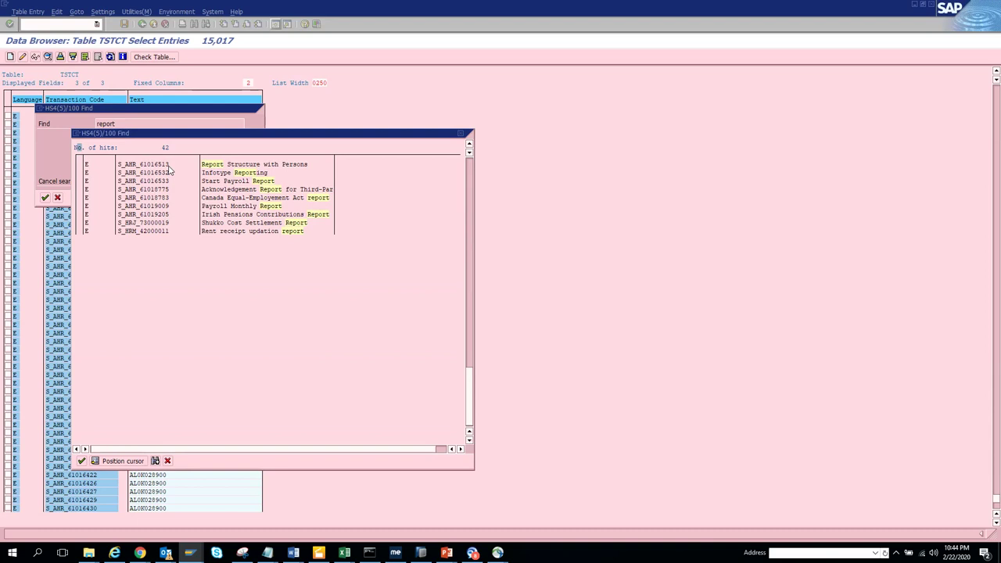
- Copy the Payroll Monthly Report transaction code S_AHR_61019009 from the TSTCT search hits and run it with the /n prefix
click(160, 207)
drag(115, 206, 174, 206)
key(ctrl+c)
click(460, 134)
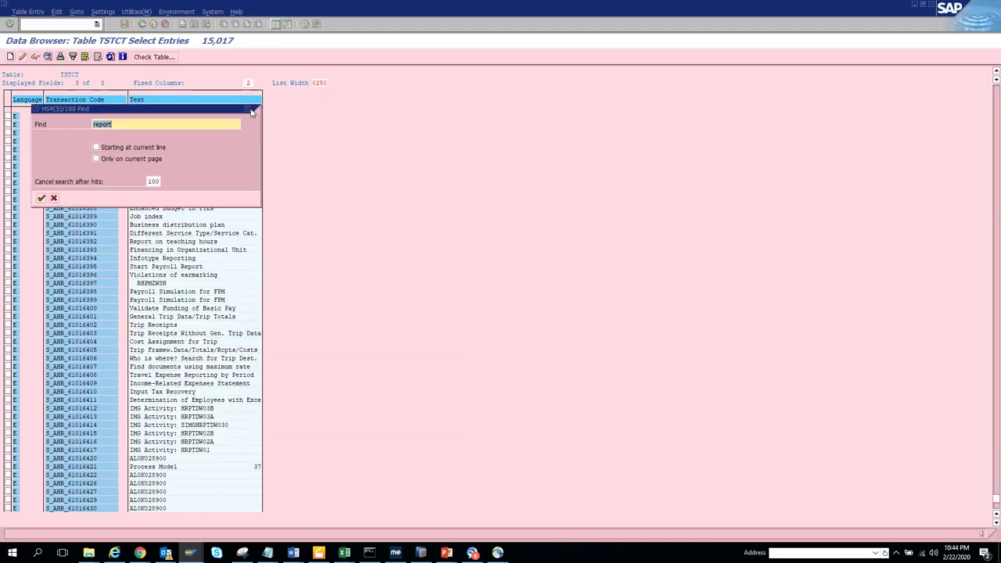
click(249, 110)
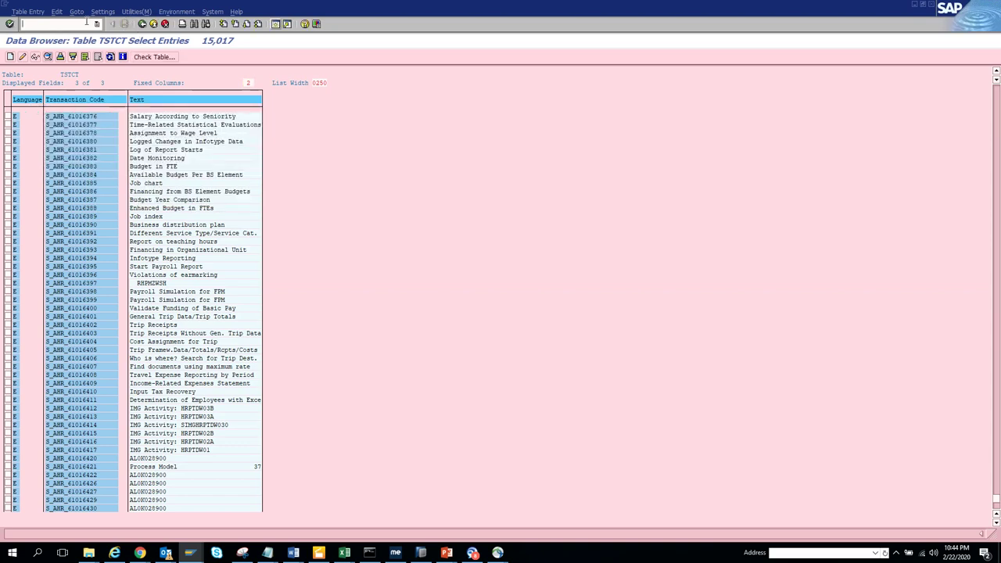
click(87, 22)
text(/n)
key(ctrl+v)
key(Return)
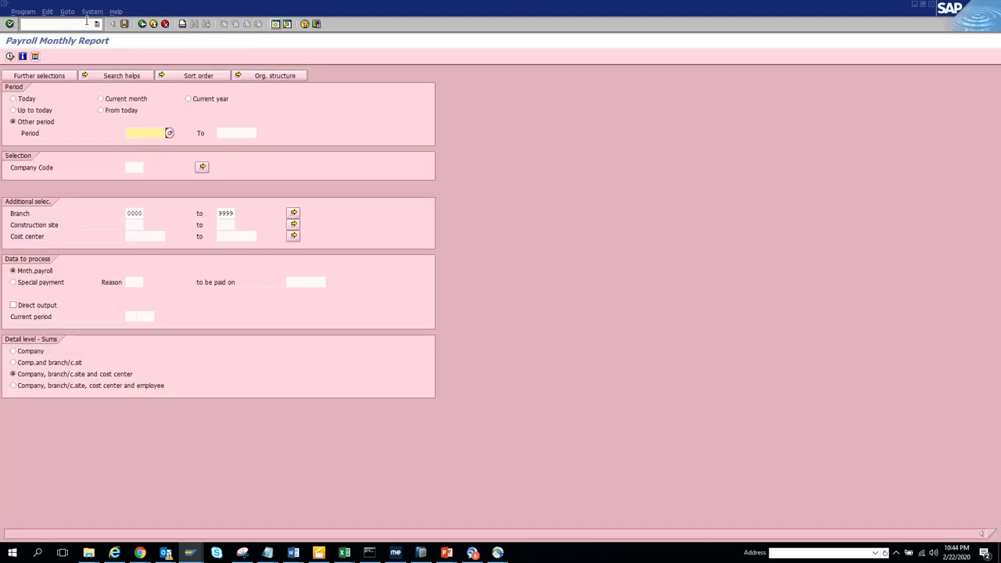
- Execute the Payroll Monthly Report without selection criteria, and return to the SAP Easy Access menu
click(9, 56)
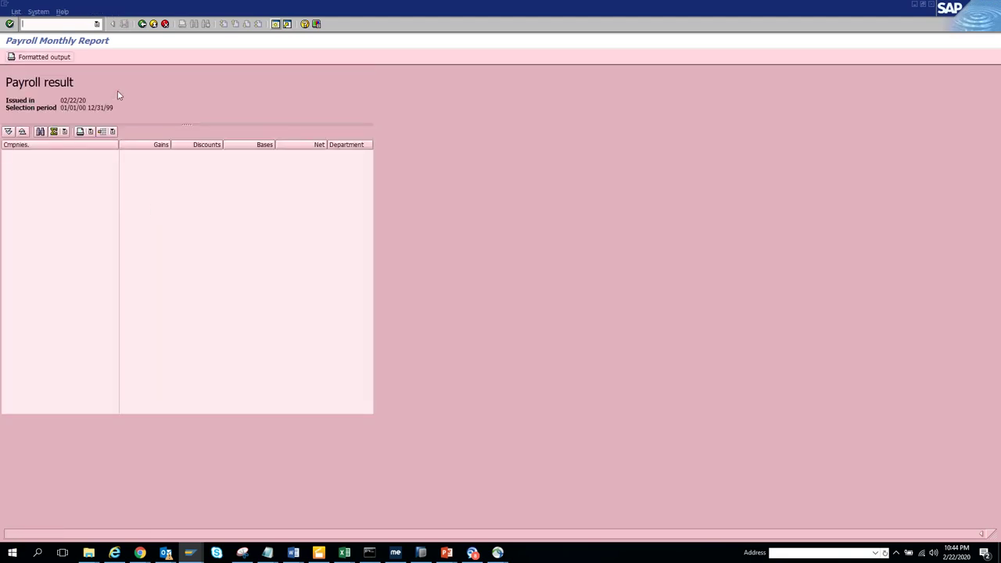
click(142, 24)
click(143, 24)
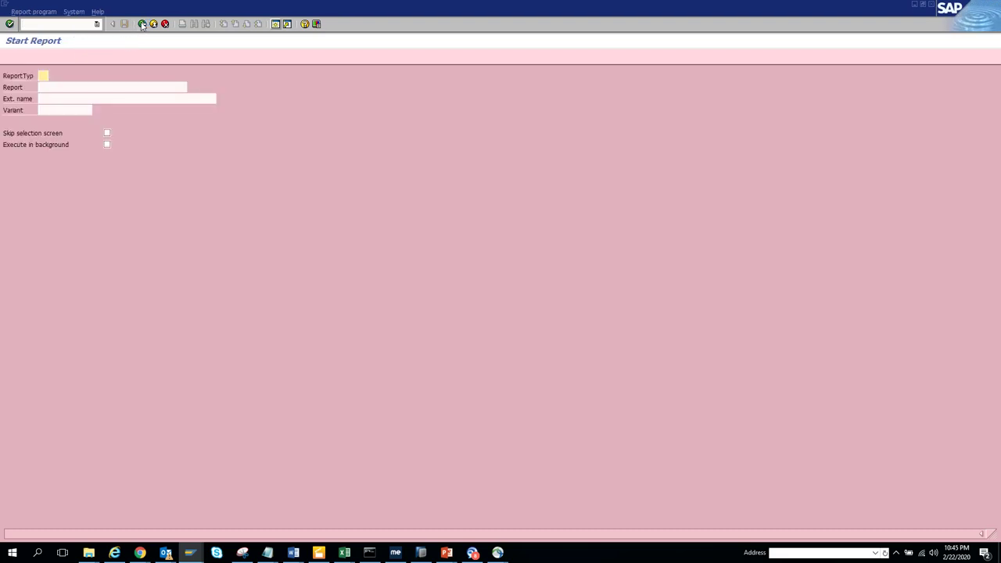
click(143, 24)
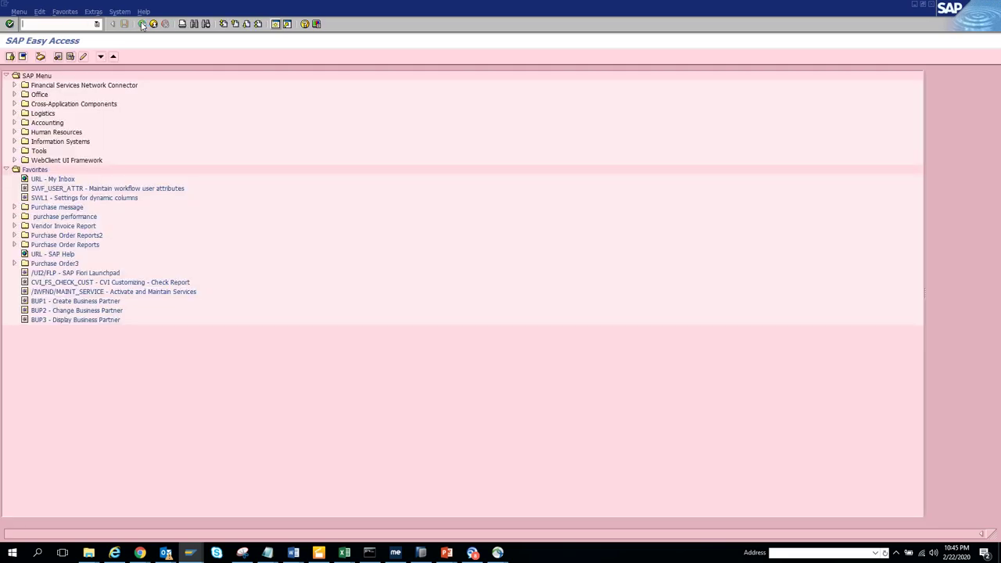
- Open PPMDT - Manager's Desktop under Human Resources, view its workflow inbox, and return to the SAP Easy Access menu
click(15, 132)
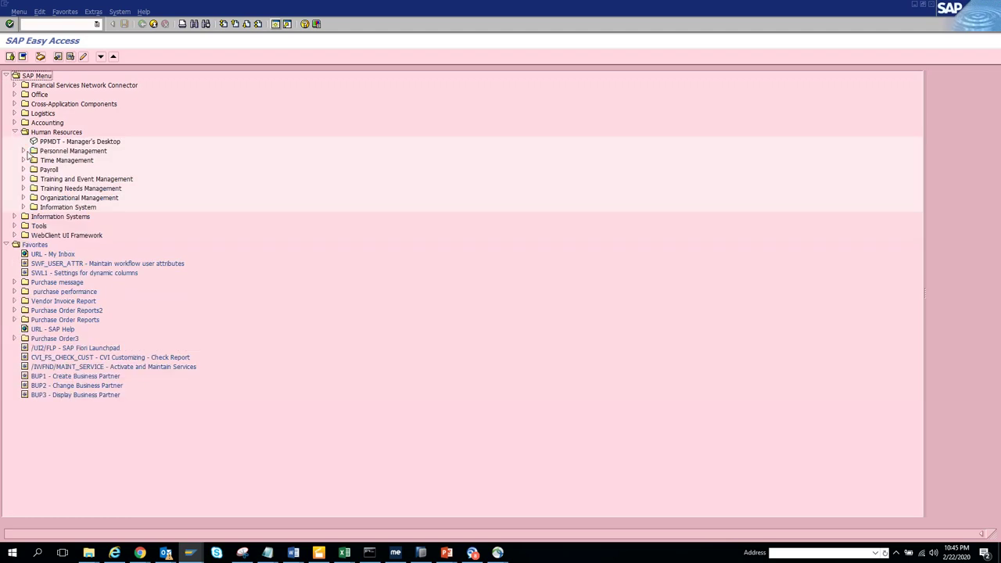
click(64, 144)
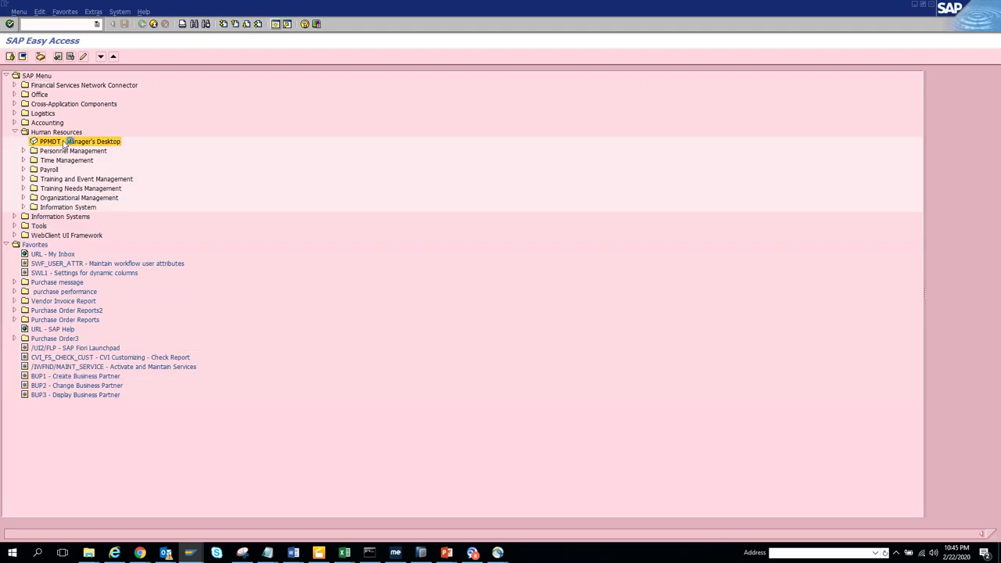
double_click(64, 144)
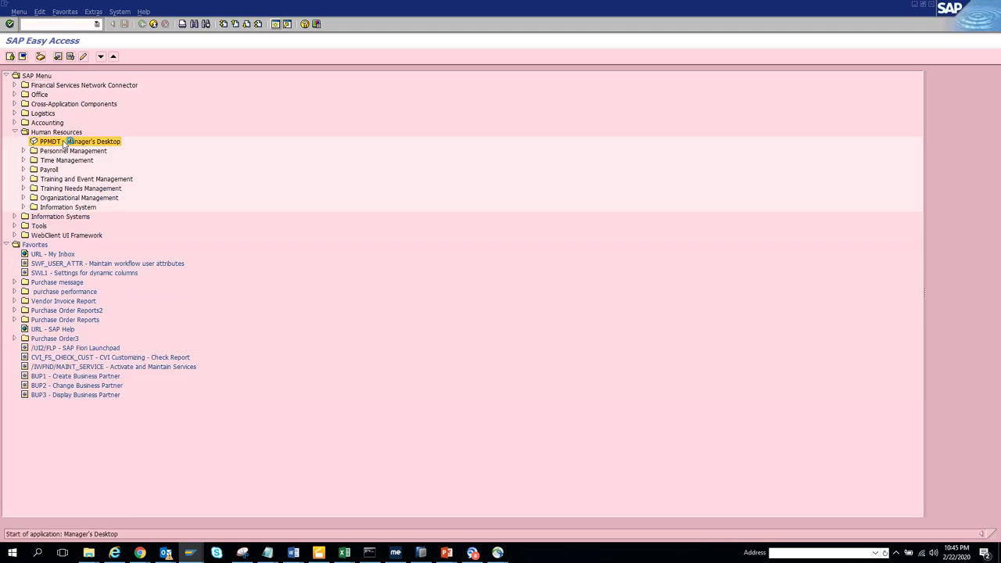
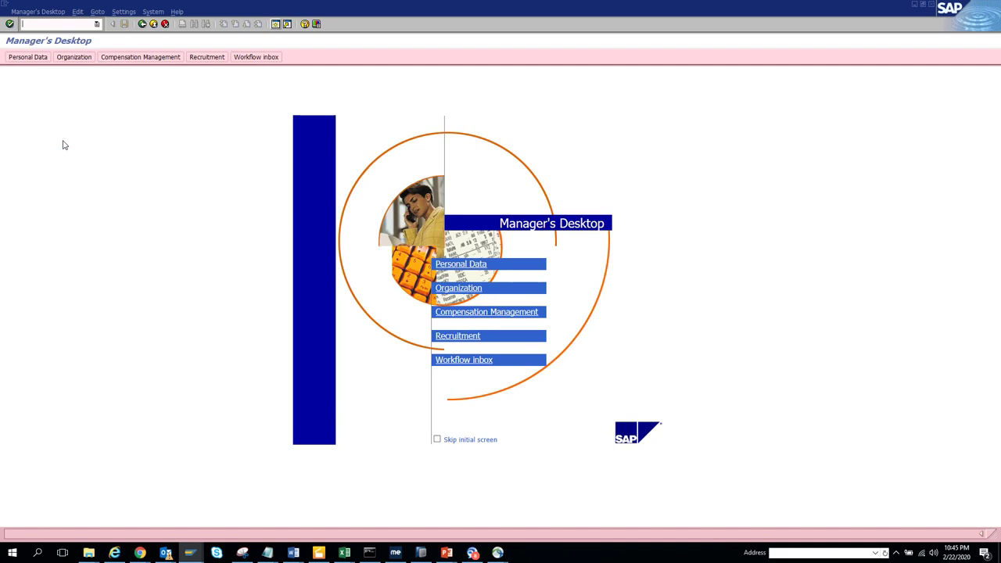
click(480, 361)
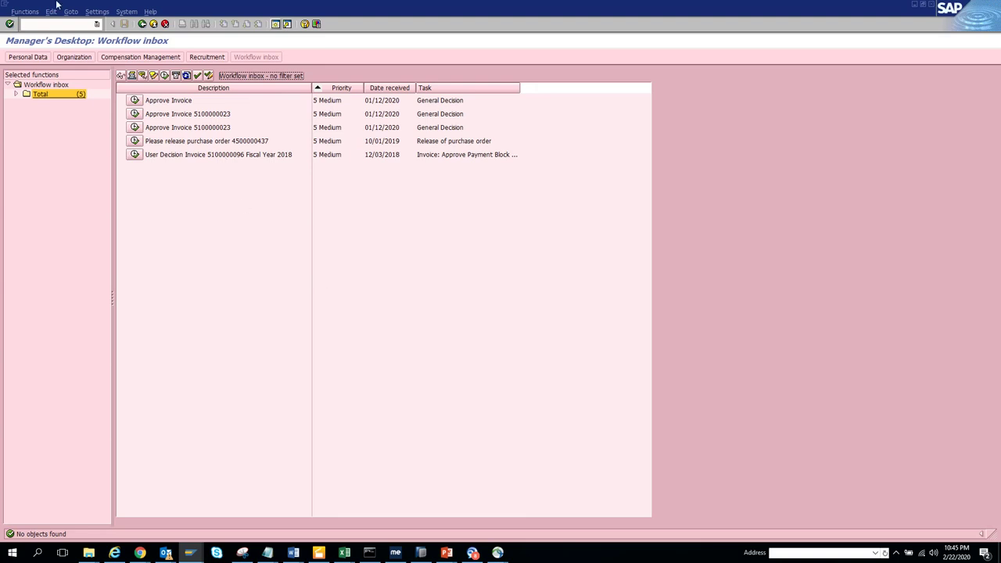
click(143, 24)
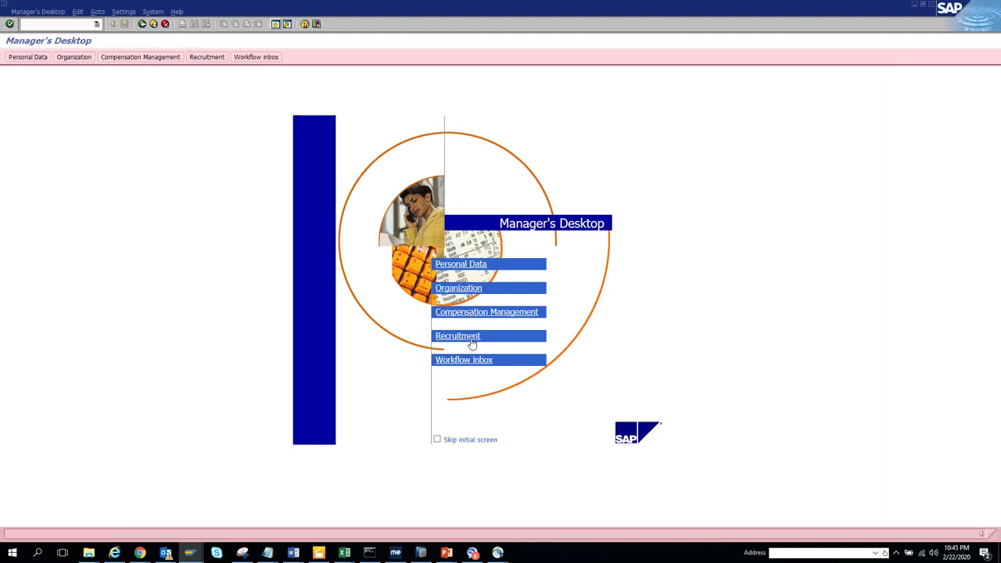
click(143, 25)
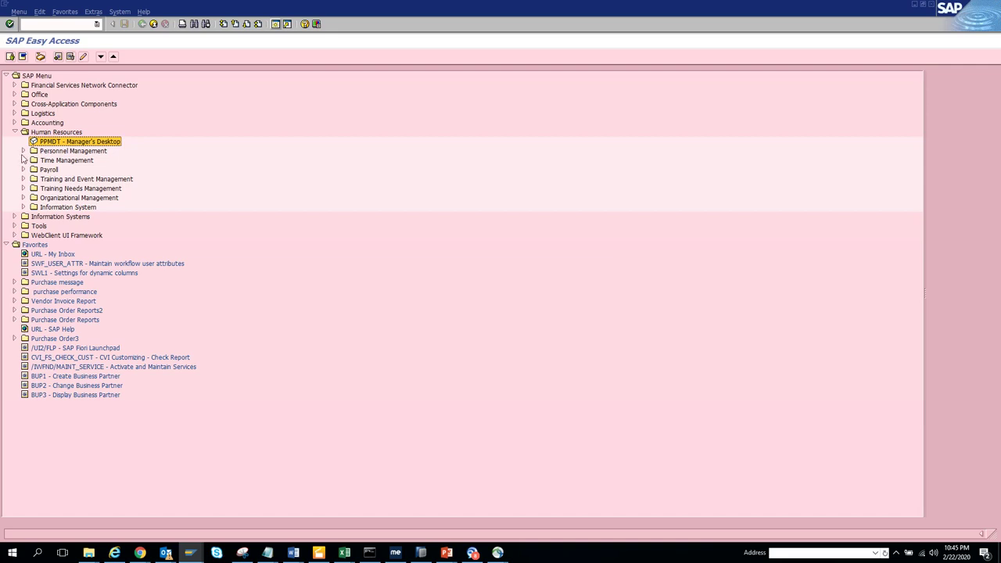
- View the PA70 - Fast Entry transaction under Personnel Management, Administration, HR Master Data, and return to the SAP Easy Access menu
click(24, 151)
click(32, 160)
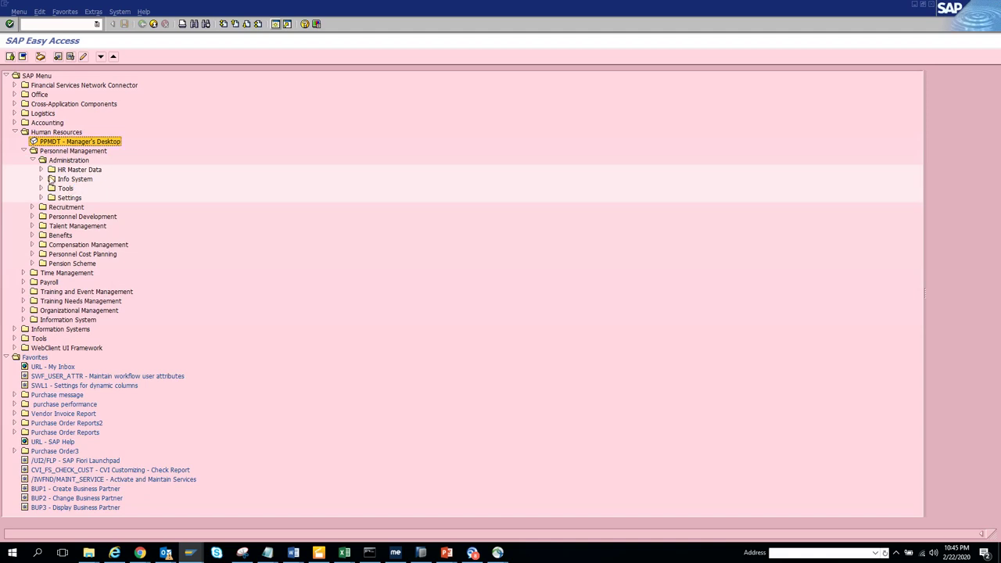
click(40, 170)
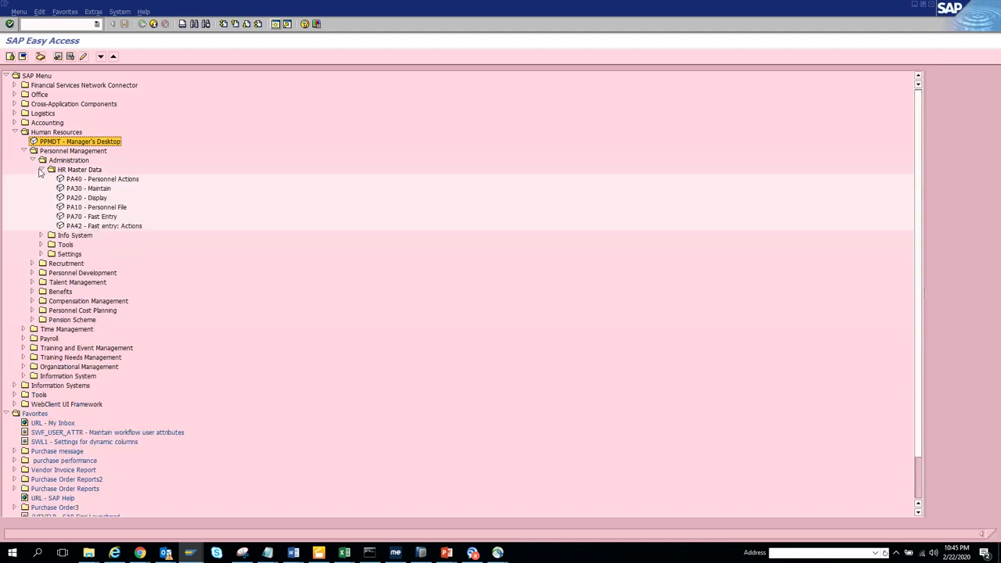
double_click(75, 218)
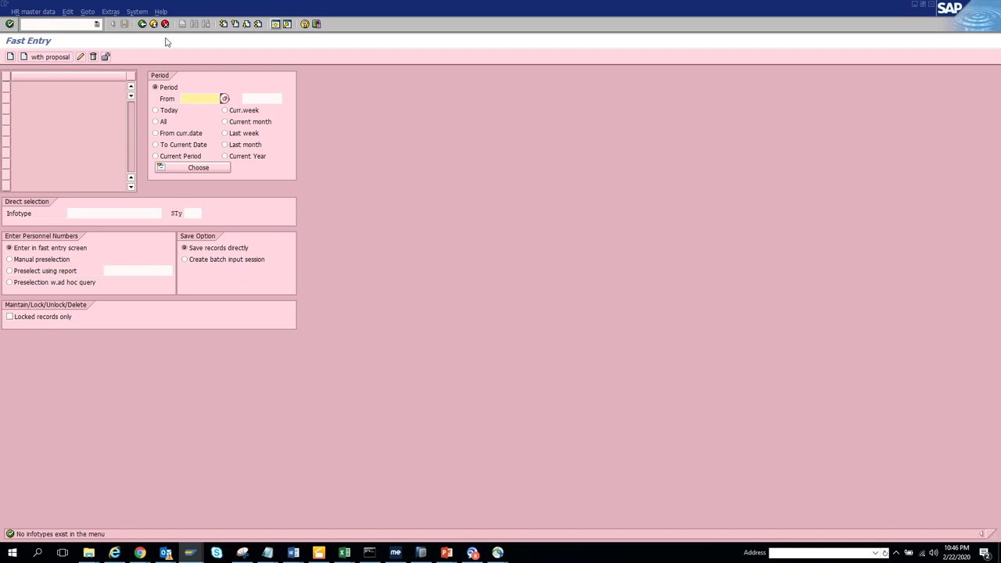
click(142, 24)
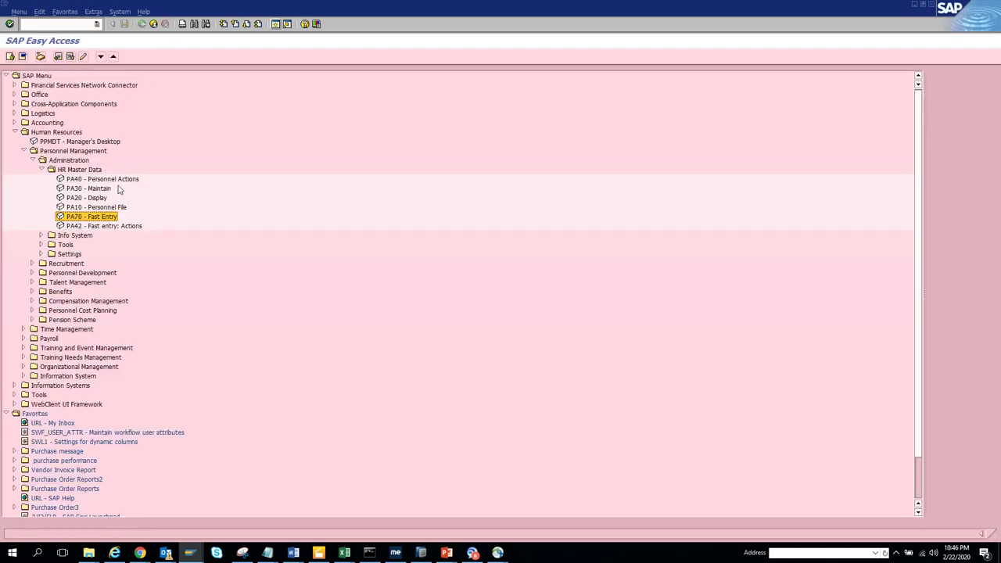
- View the Ad Hoc Query transaction S_PH0_48000510 under the Administration Info System, and return to the SAP Easy Access menu
click(42, 235)
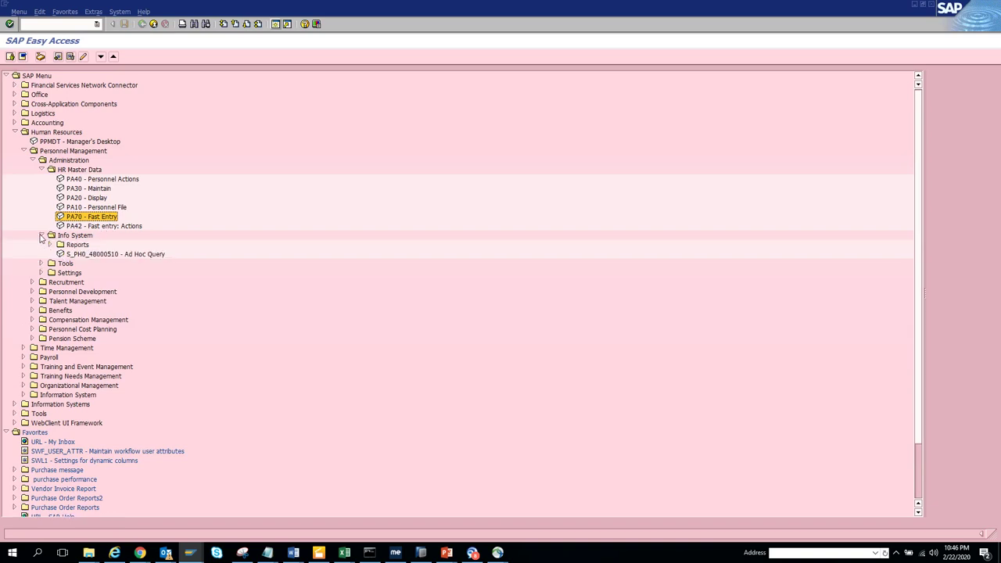
double_click(82, 256)
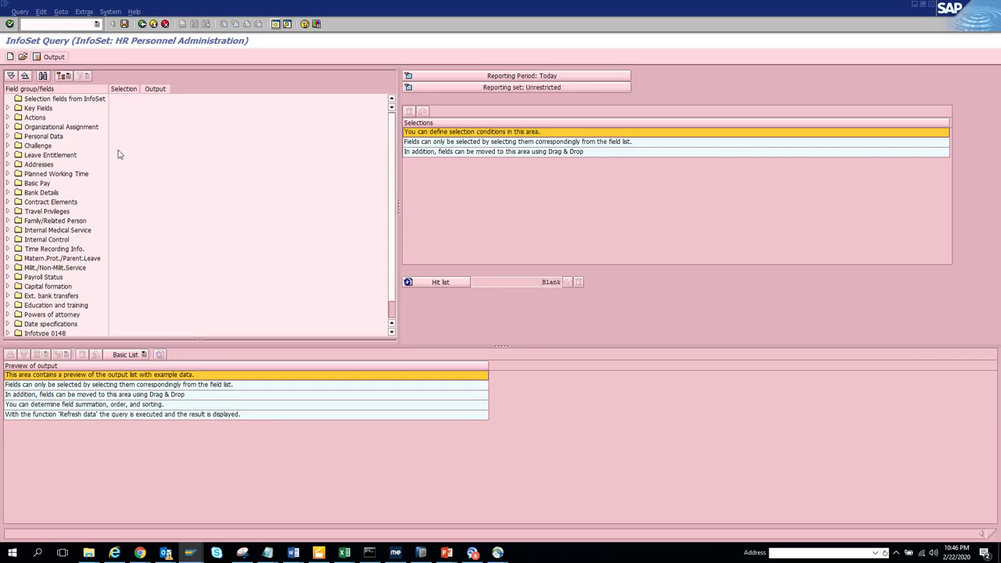
click(142, 24)
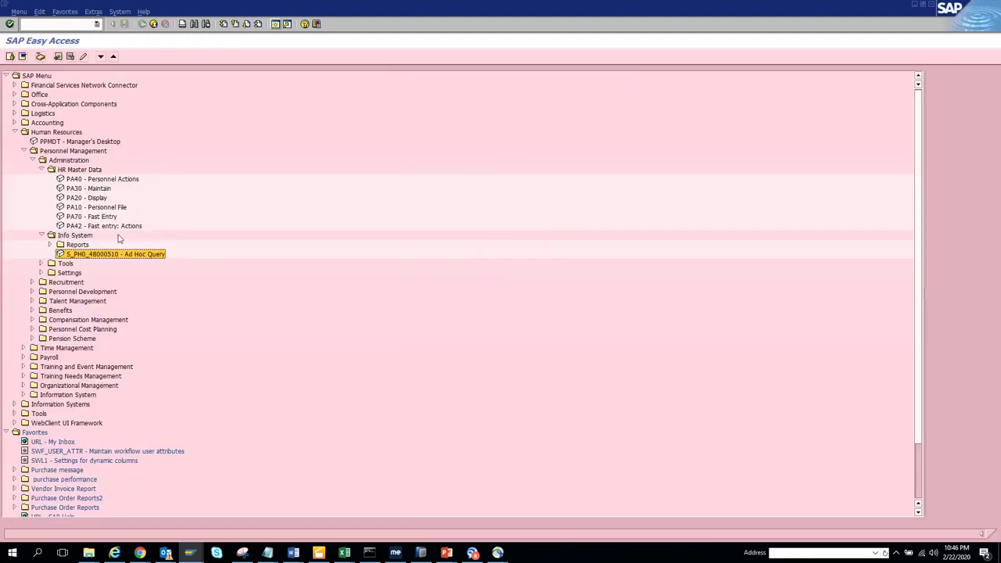
- Run the List of Maternity Data report (S_AHR_61016370) from the Info System's Employee reports without further selections, and return to the menu
click(50, 245)
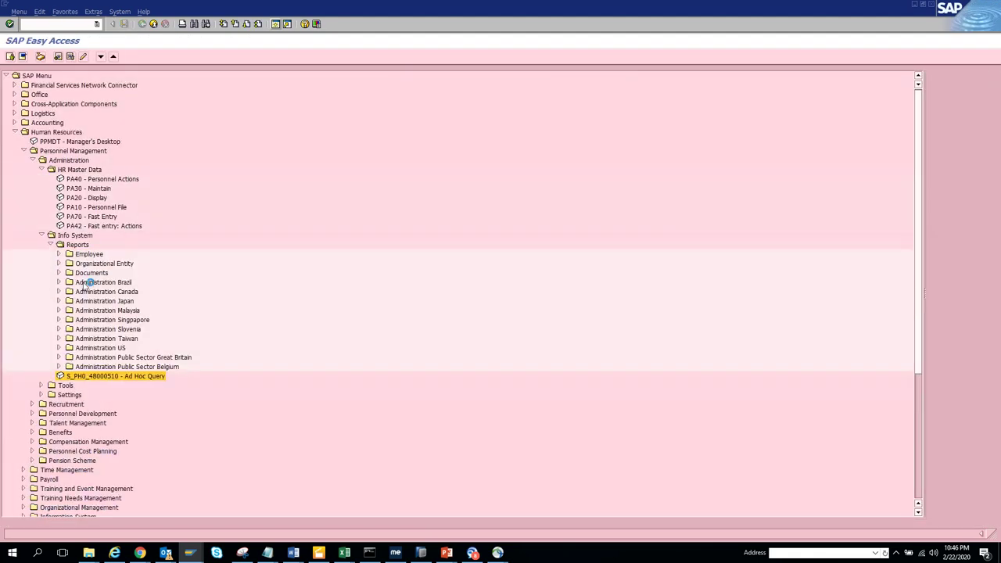
click(58, 254)
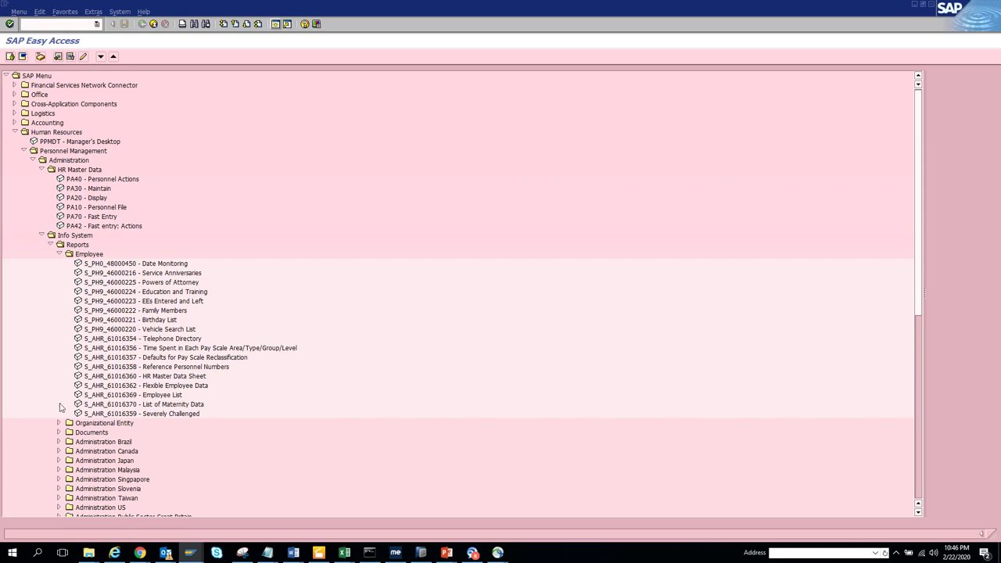
double_click(119, 404)
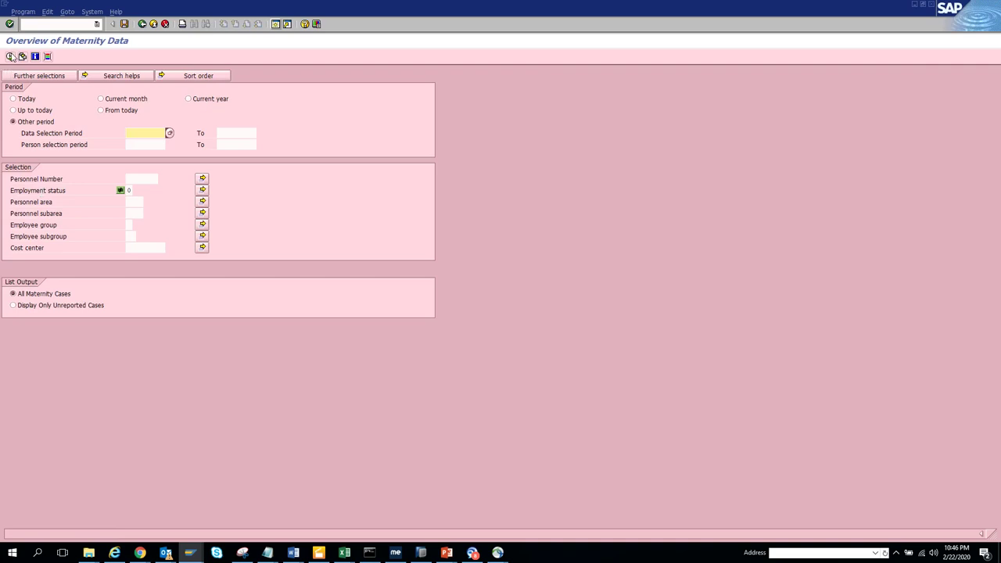
click(9, 56)
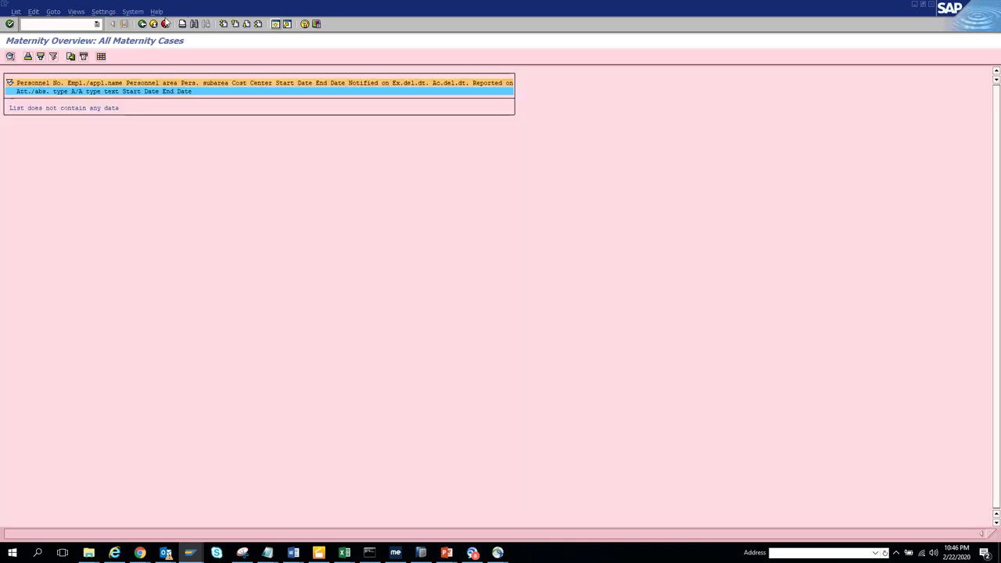
click(141, 23)
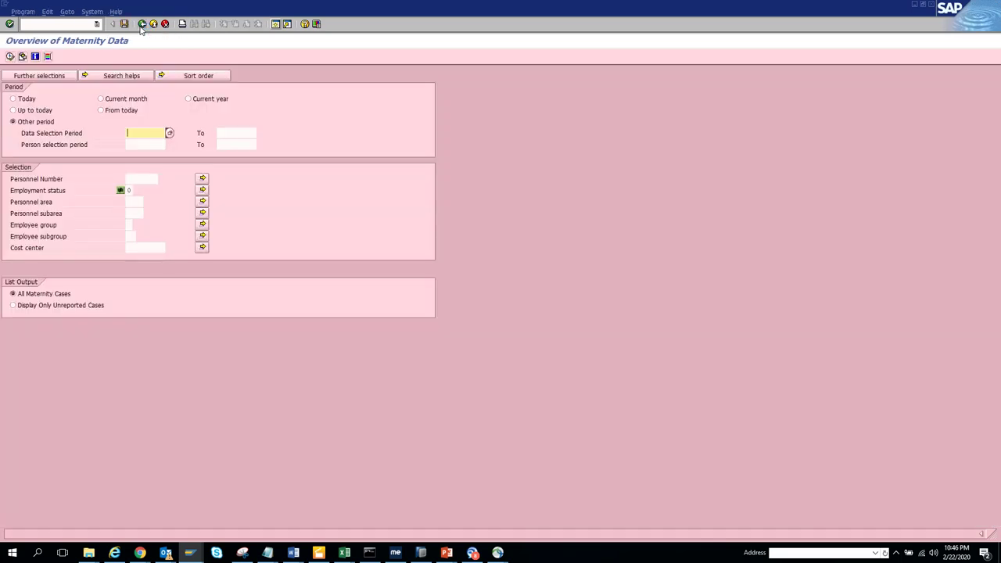
click(142, 24)
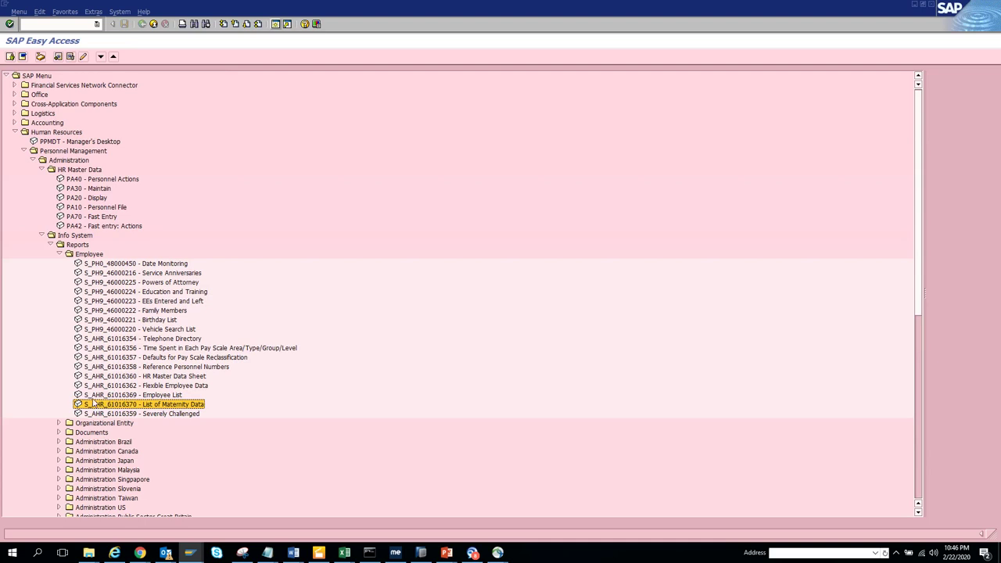
- Run the Employee List report (S_AHR_61016369) for today, and return to the SAP Easy Access menu
double_click(102, 395)
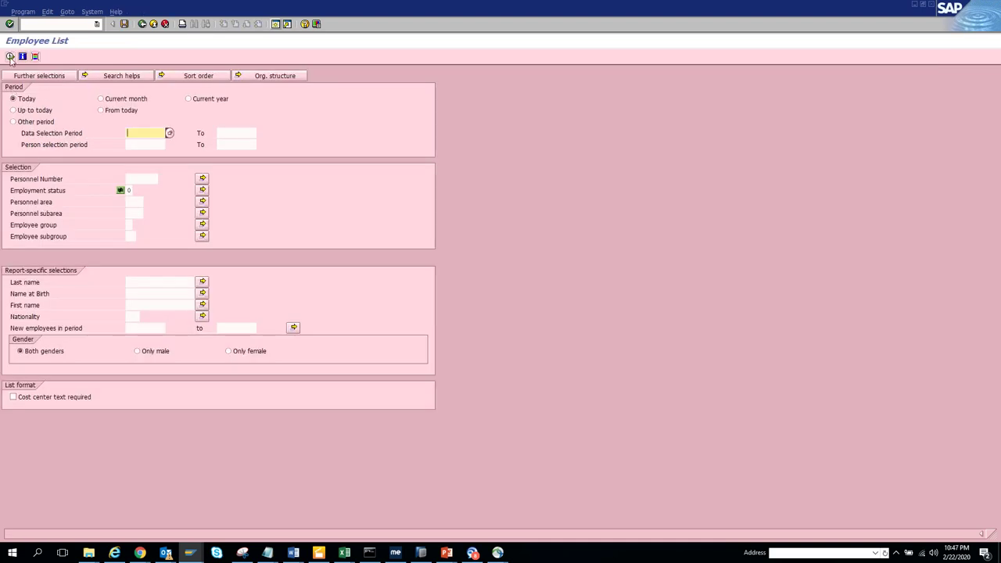
click(10, 56)
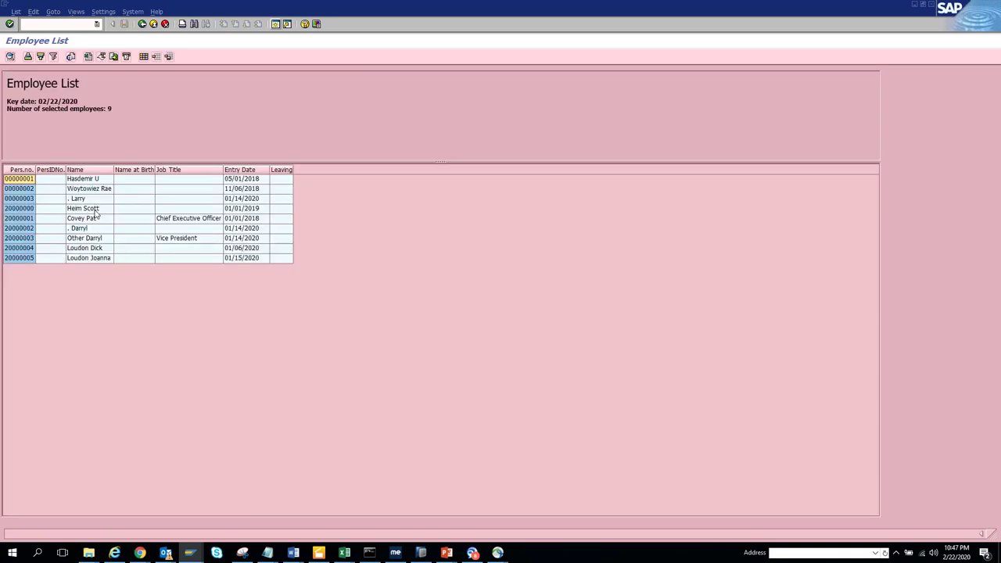
click(143, 25)
click(142, 25)
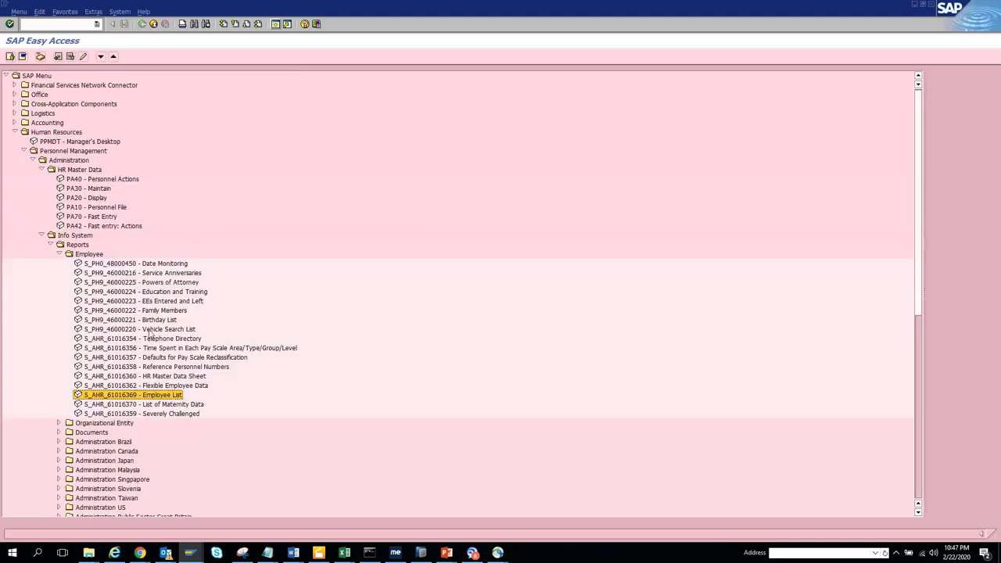
- Examine the reports offered in the Administration Brazil, Organizational Entity (including Age/Gender) and Documents (Report Start) folders
click(58, 442)
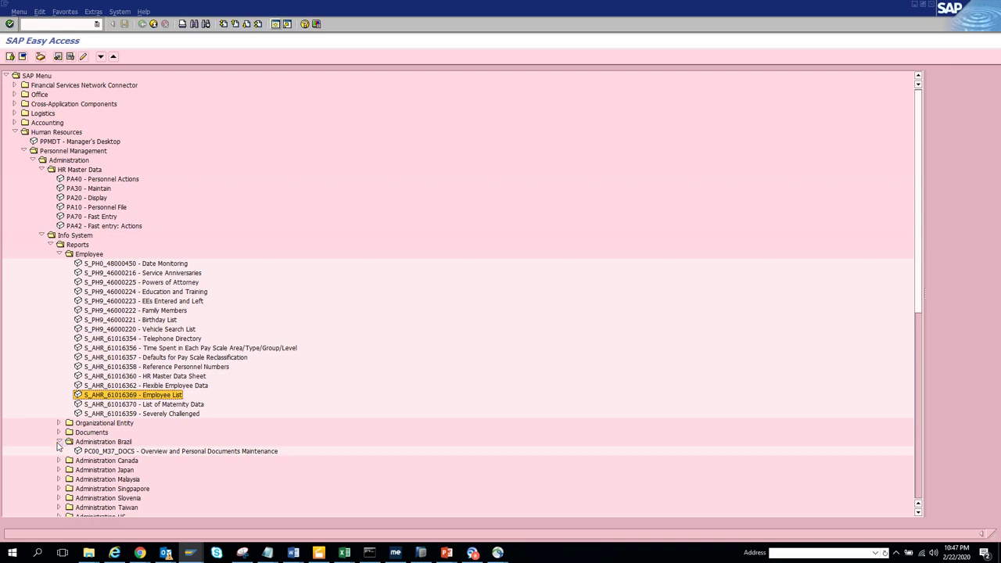
click(58, 443)
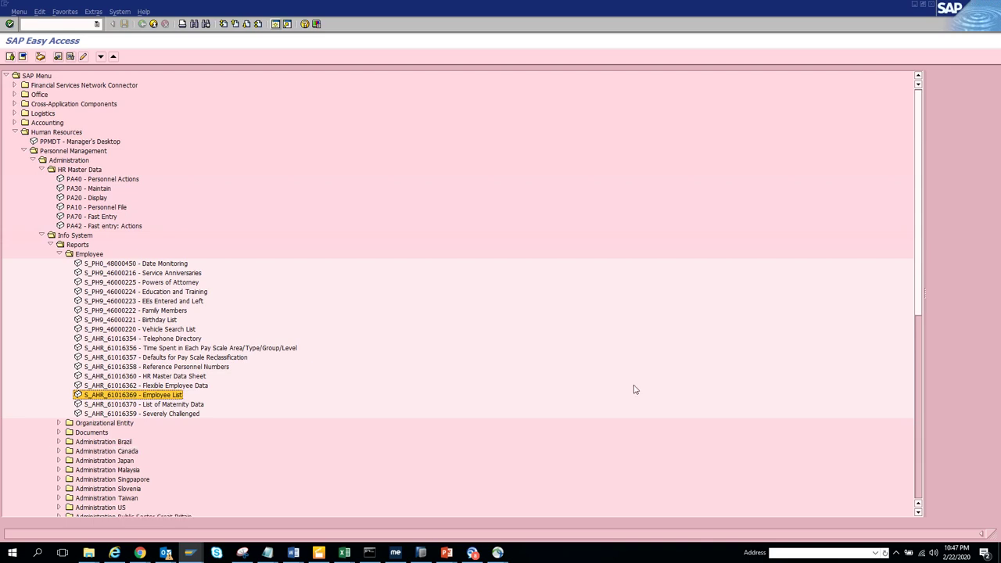
drag(923, 288, 924, 400)
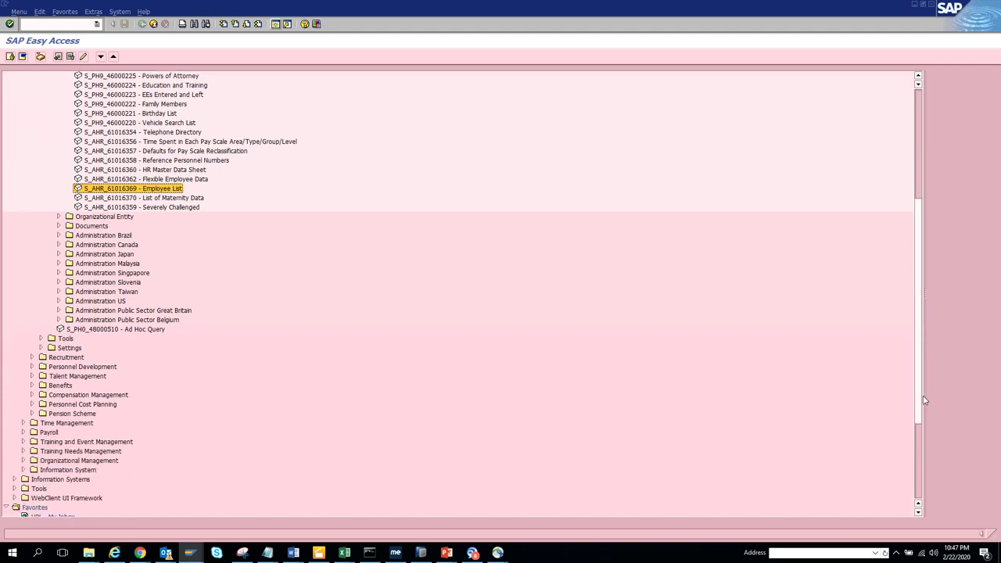
click(58, 217)
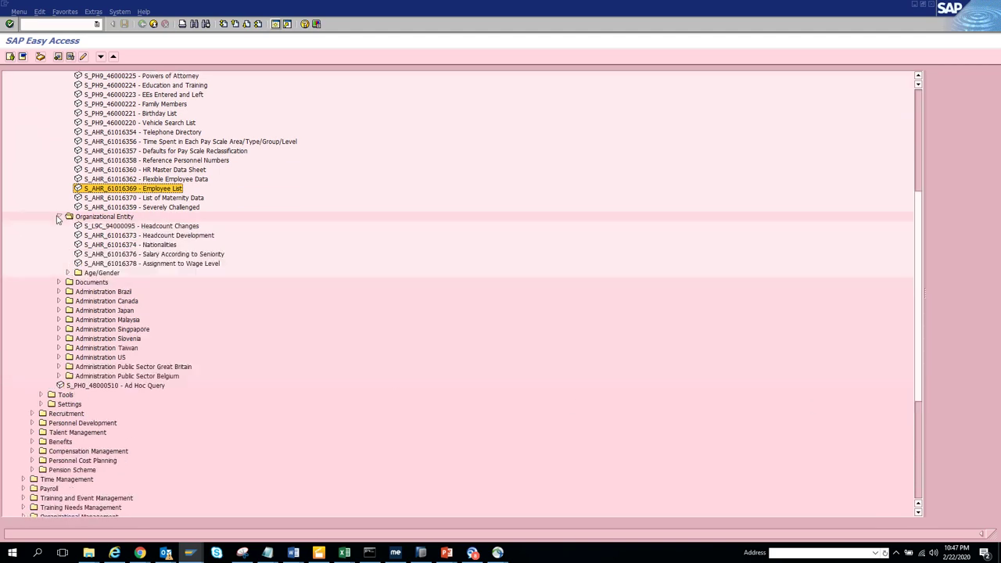
click(68, 273)
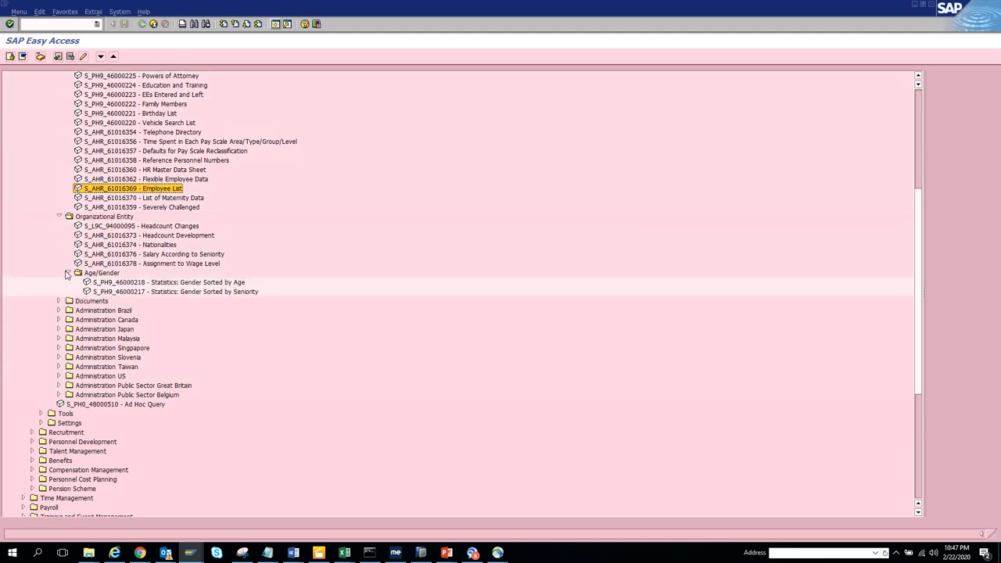
click(67, 273)
click(59, 282)
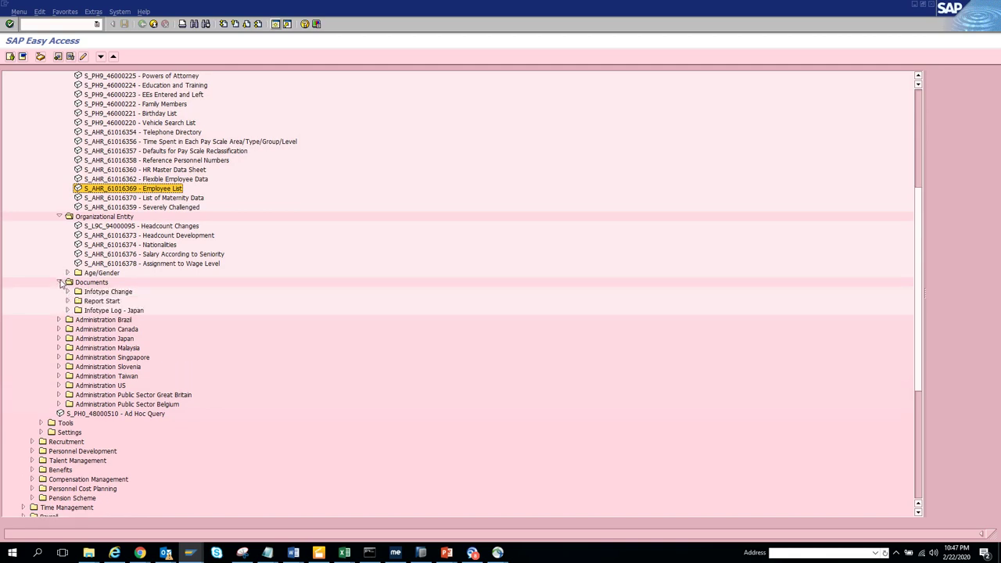
click(67, 301)
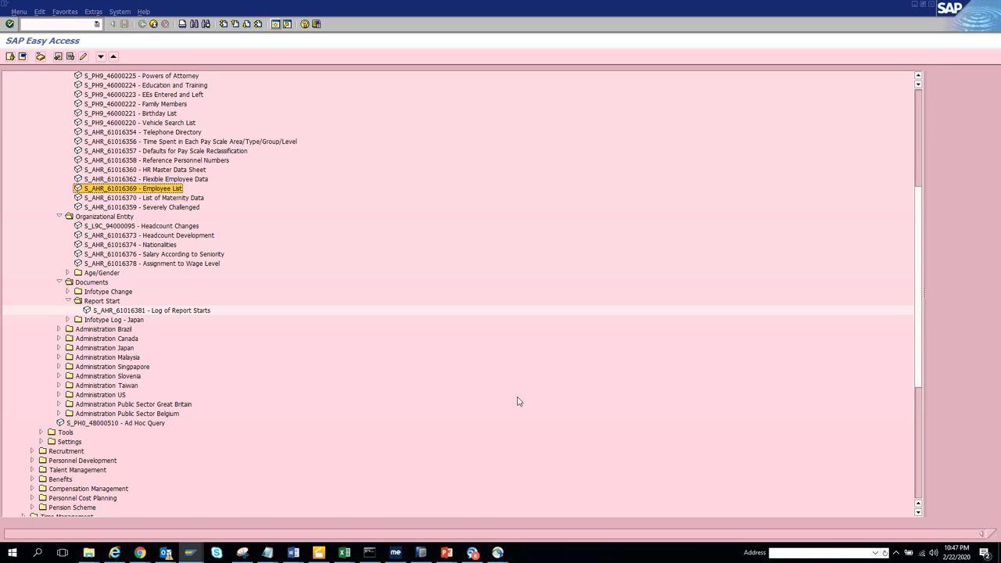
- View the entries of the Personnel Development folder under the Human Resources menu, and collapse the folder again
drag(920, 350, 933, 460)
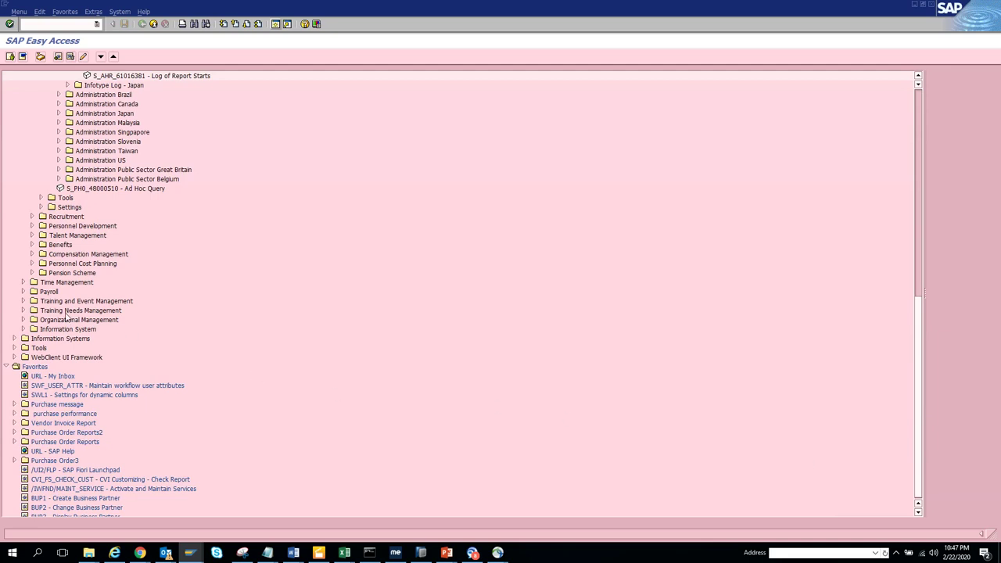
click(32, 226)
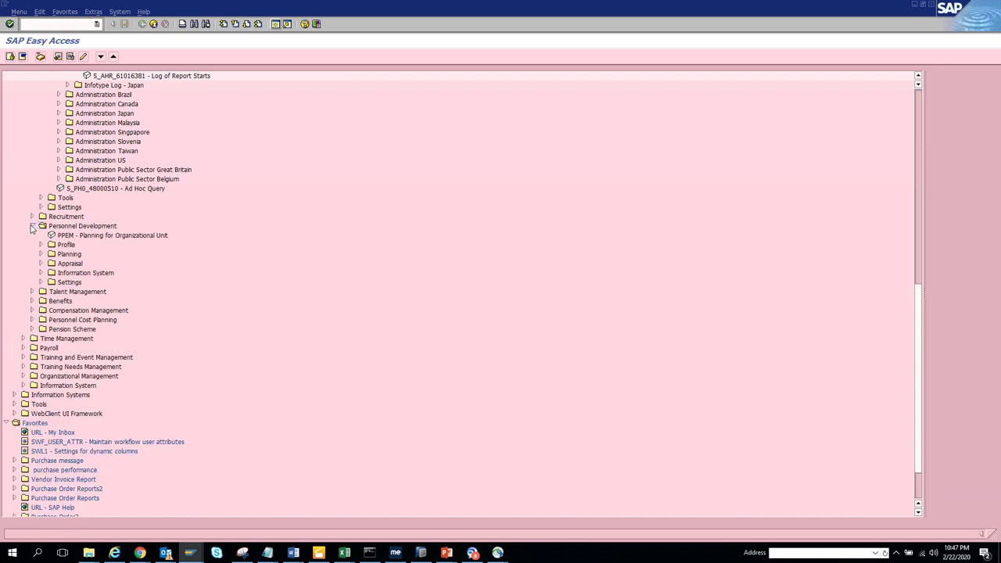
click(32, 226)
click(32, 226)
click(33, 225)
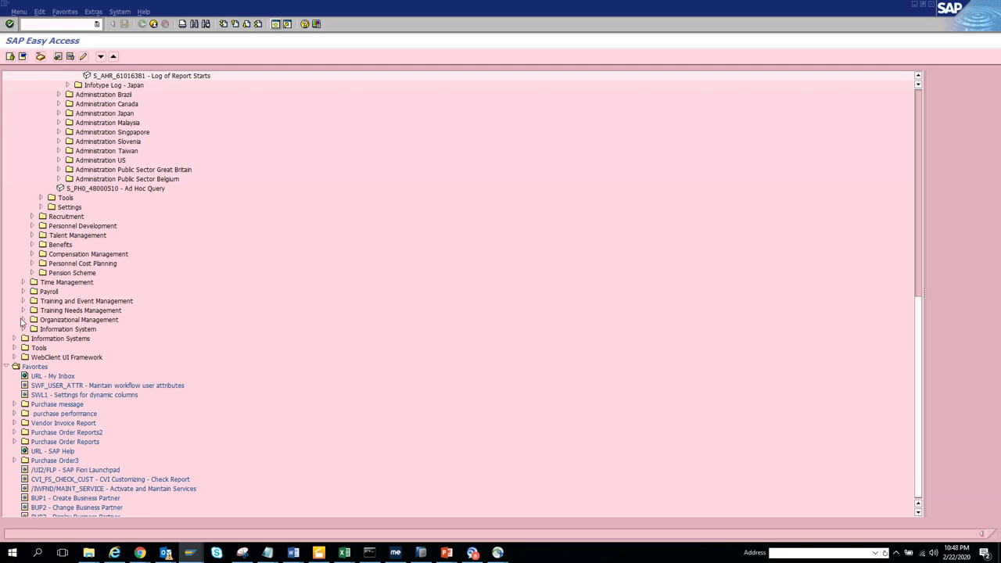
- Expand Organizational Management's Organizational Plan to show the transactions under Organization and Staffing and General structures
click(24, 319)
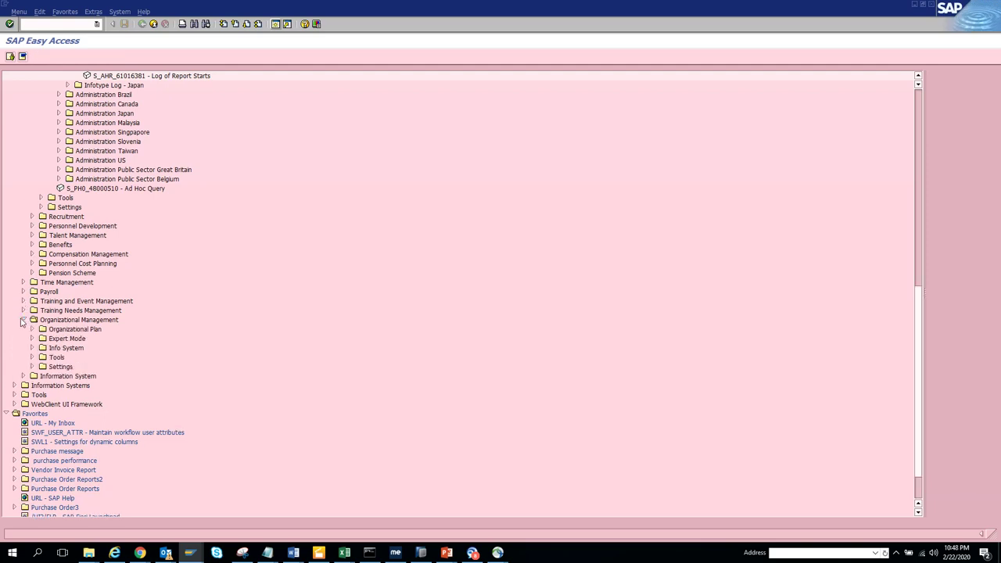
click(33, 329)
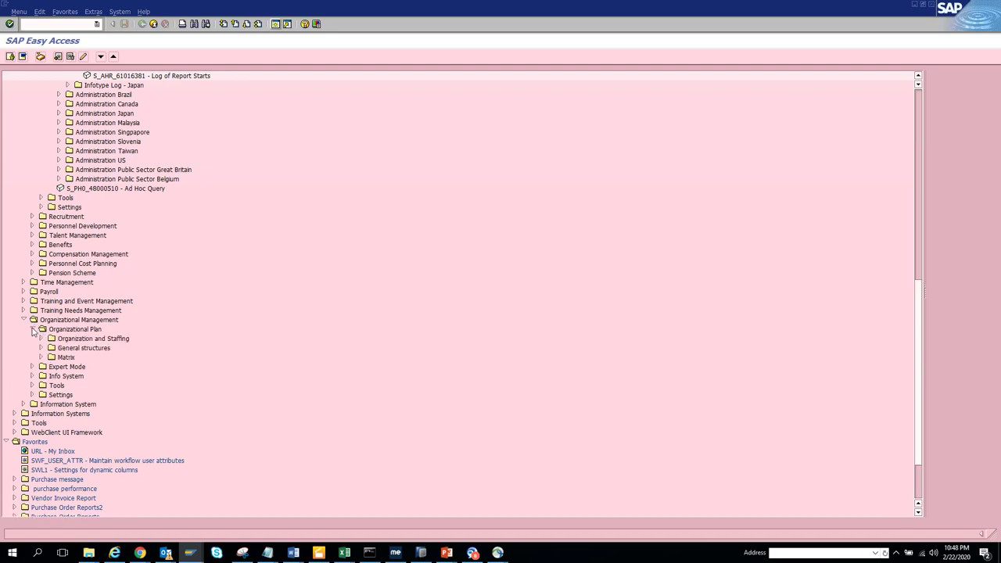
click(41, 339)
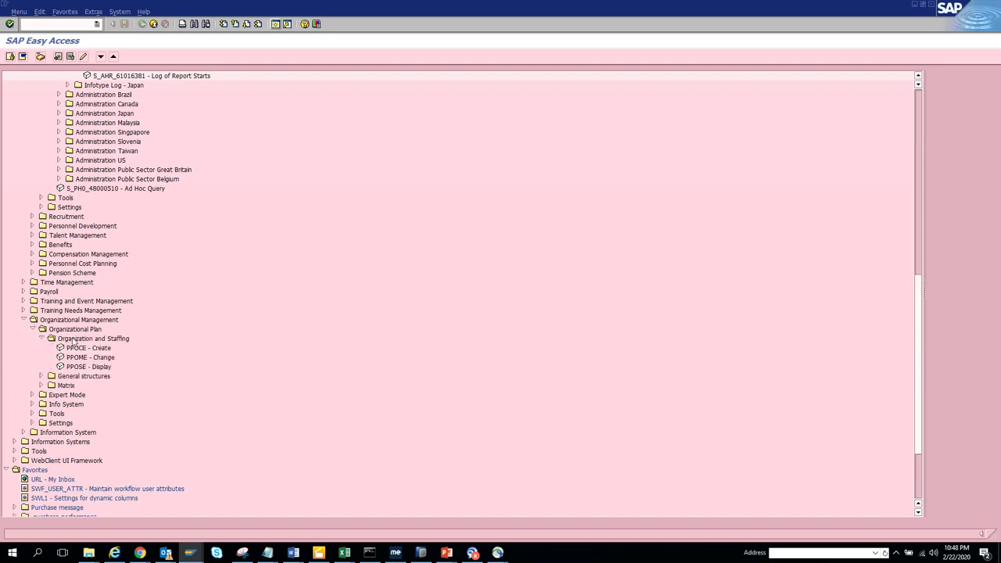
click(42, 376)
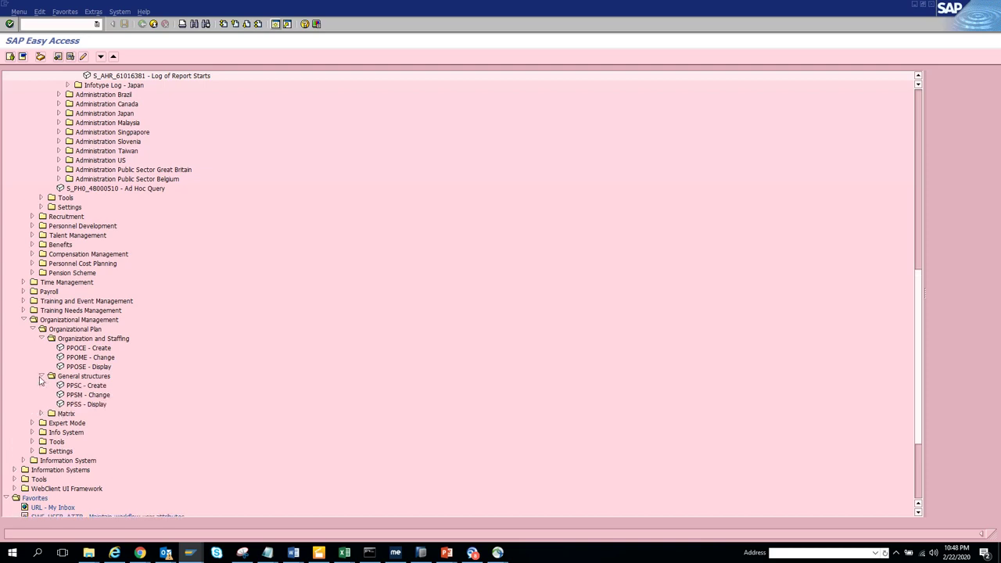
- View the General structures Create transaction PPSC, and return to the SAP Easy Access menu without entering anything
double_click(86, 385)
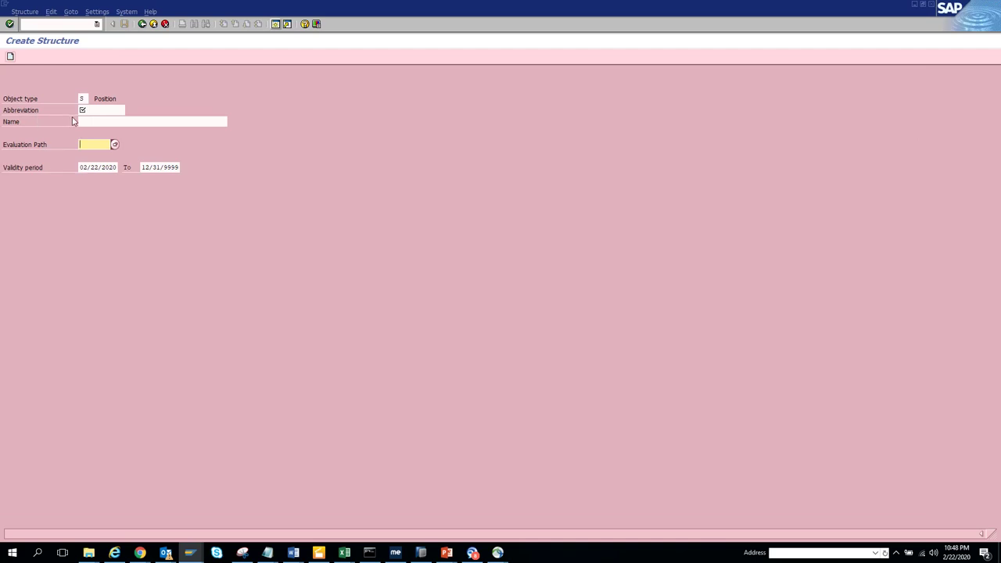
click(144, 27)
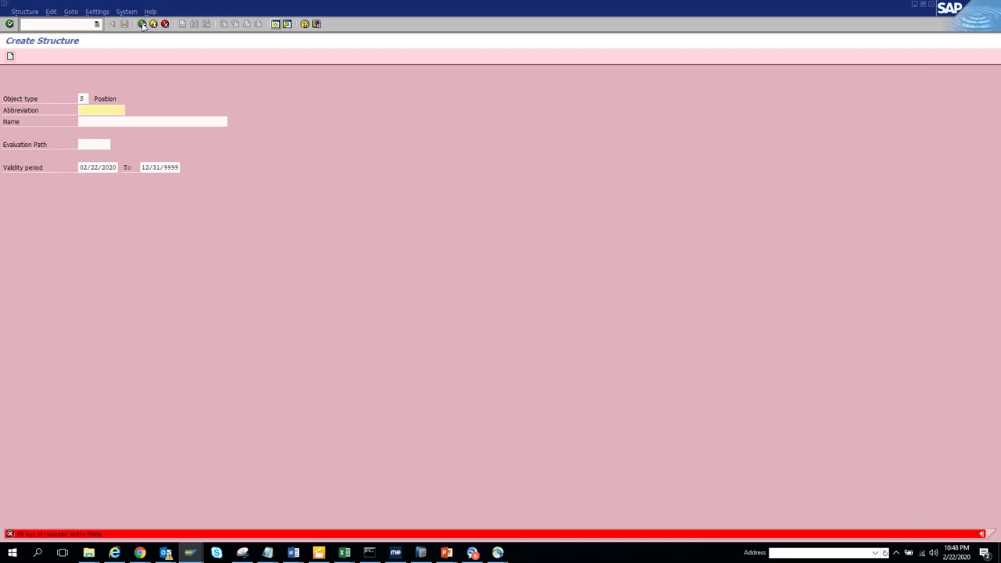
click(153, 25)
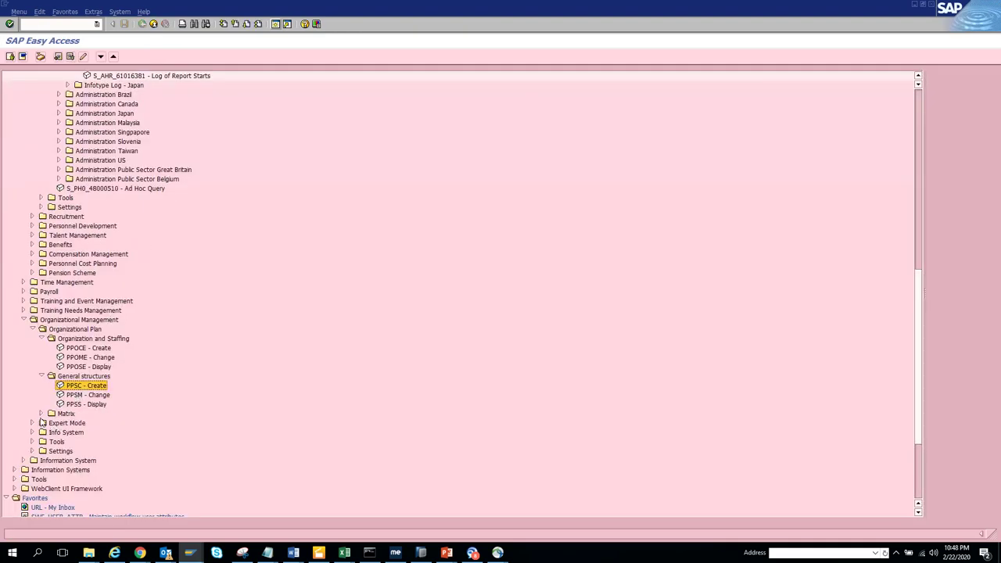
- Run the Matrix Change transaction PPME with matrix type LEGAL and no object IDs, and return to the SAP Easy Access menu
click(41, 414)
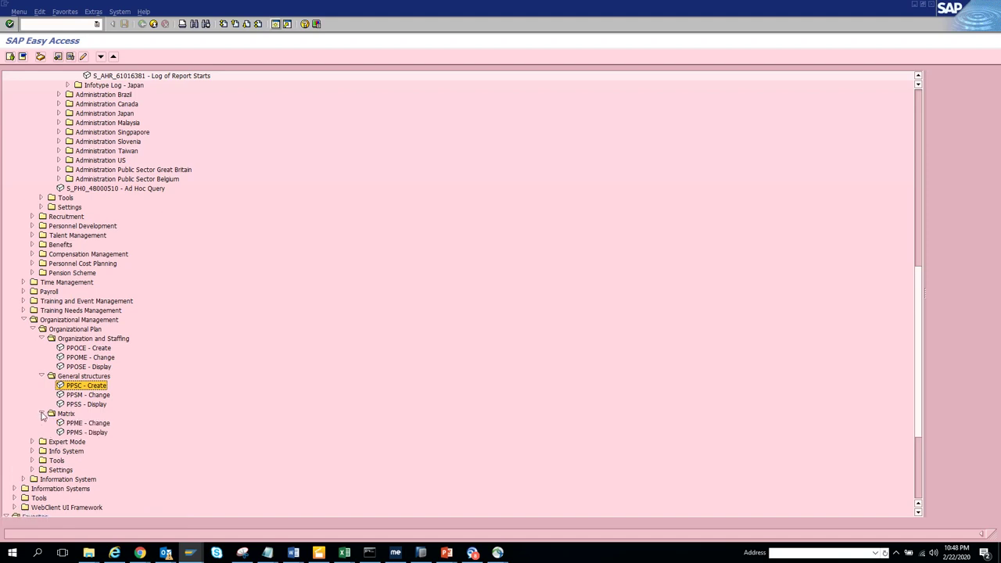
double_click(80, 426)
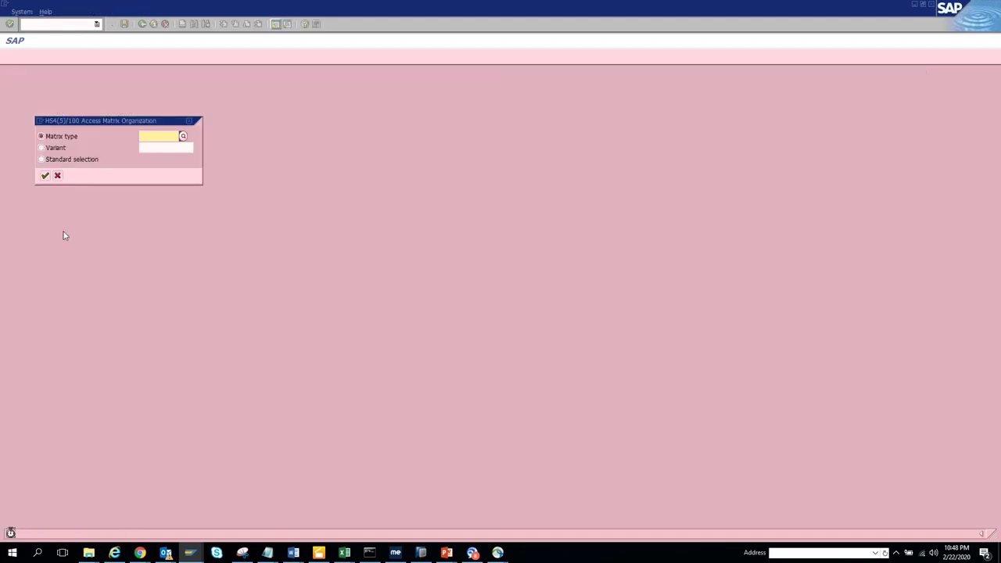
click(181, 138)
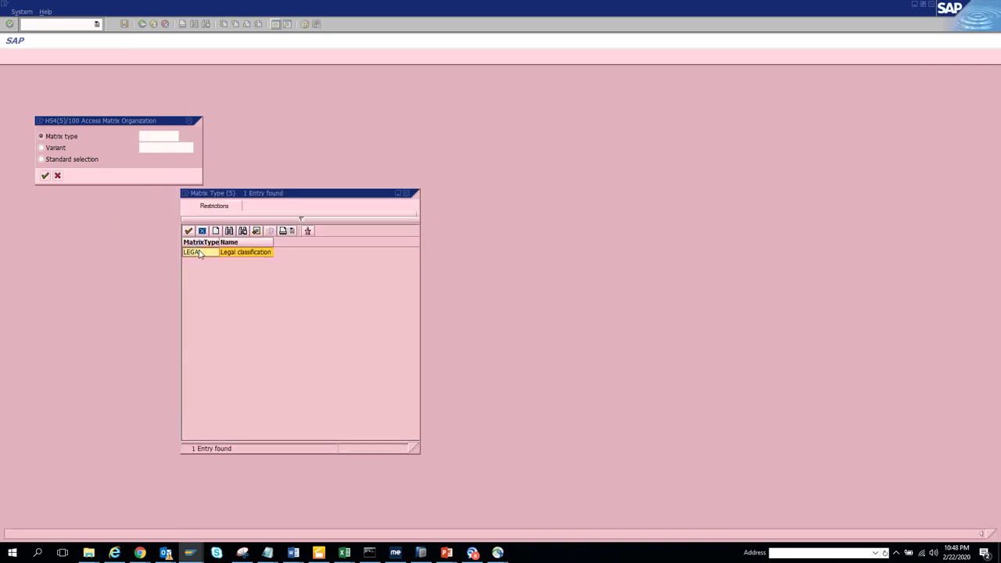
double_click(199, 253)
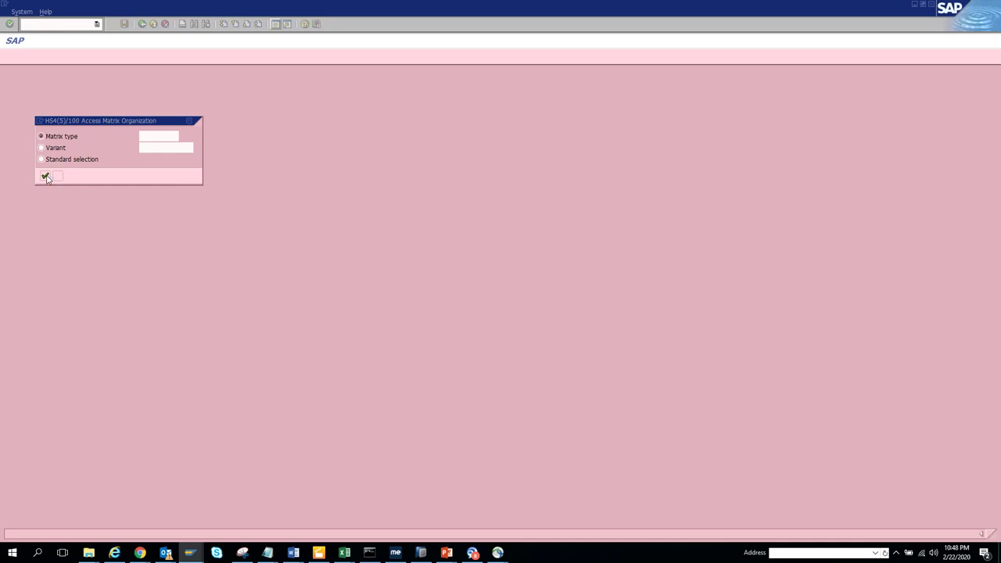
click(46, 176)
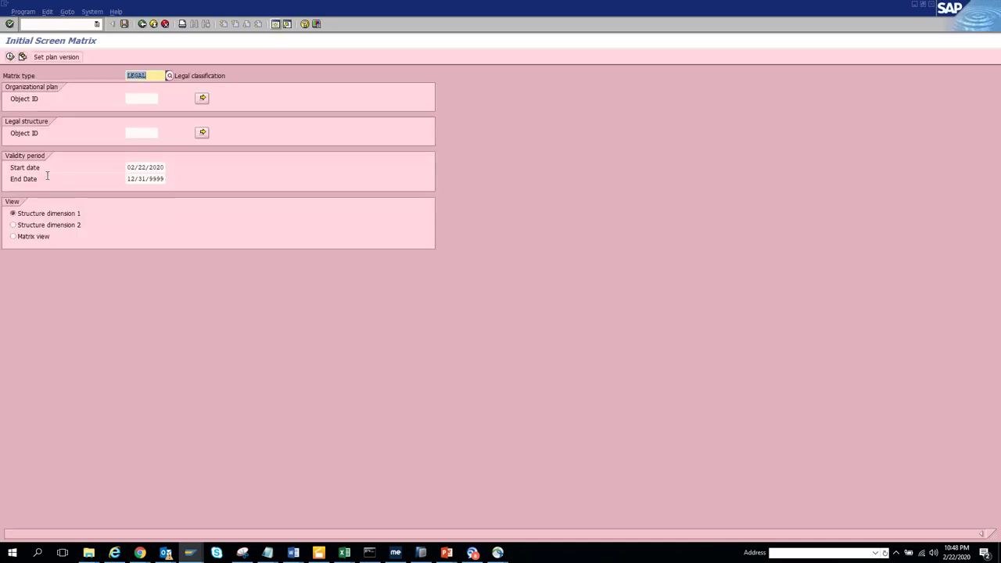
click(9, 58)
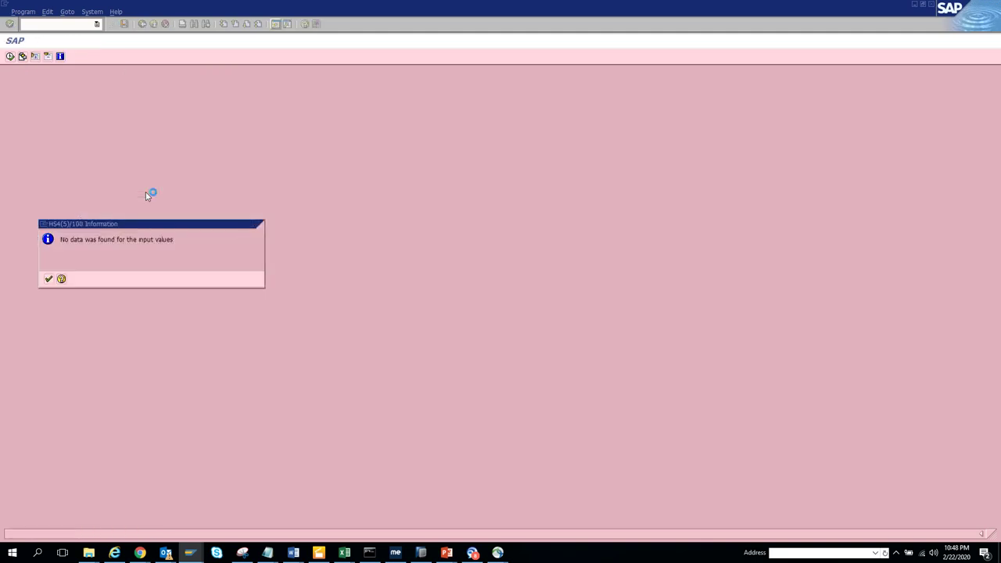
key(Return)
click(143, 23)
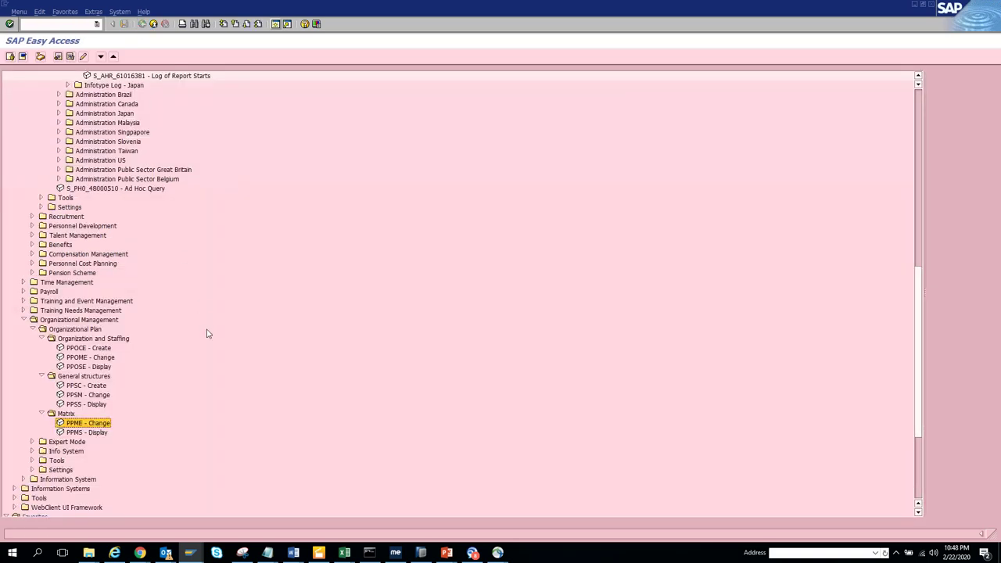
- Expand Organizational Management's Expert Mode folder and the Infotype folder under its Tools to view their transactions
click(32, 442)
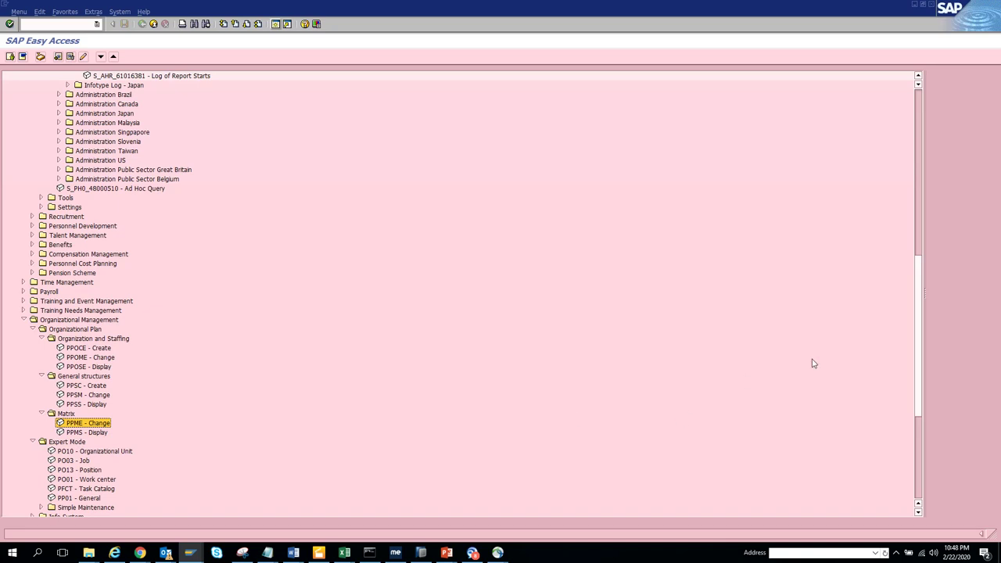
drag(919, 319, 923, 406)
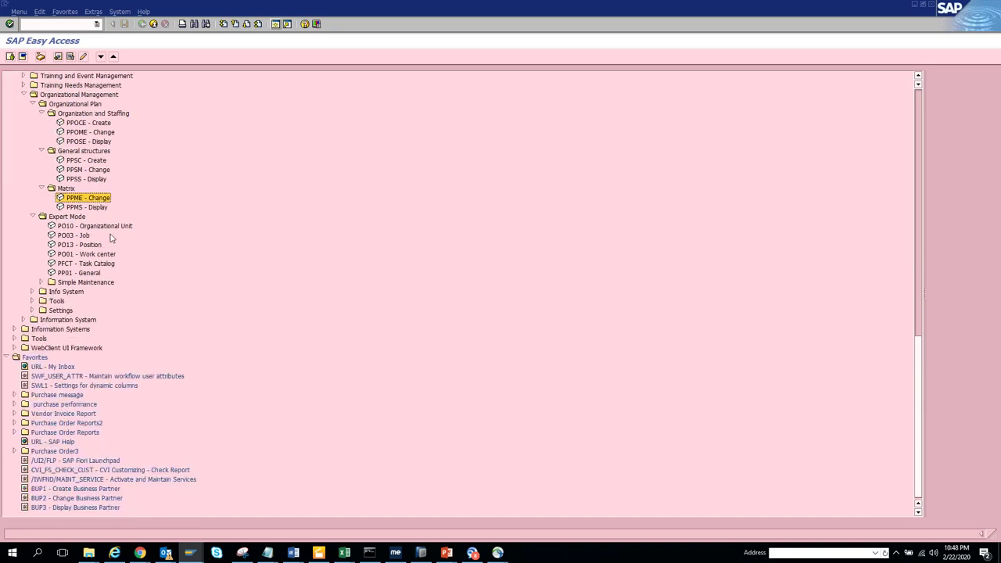
click(32, 301)
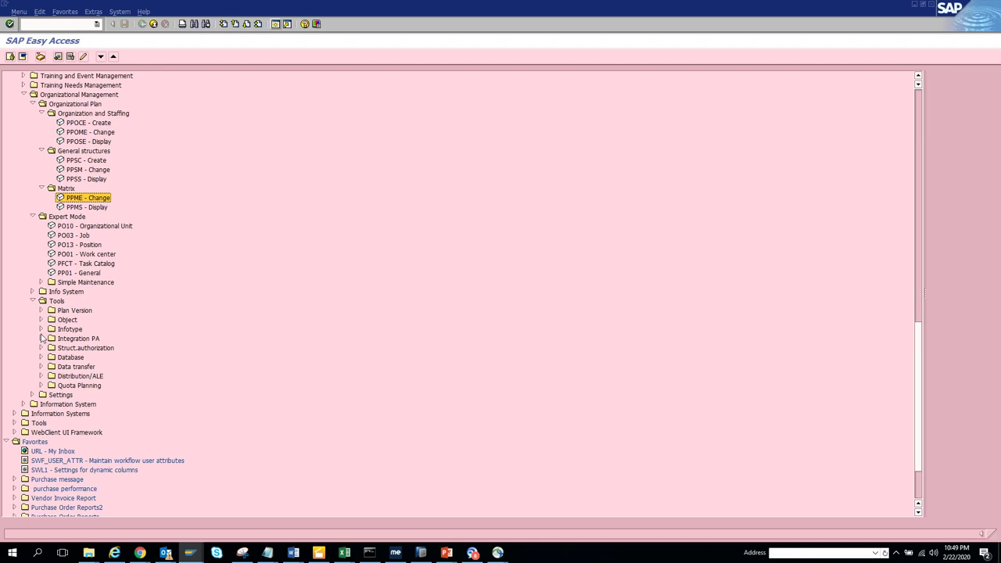
click(41, 330)
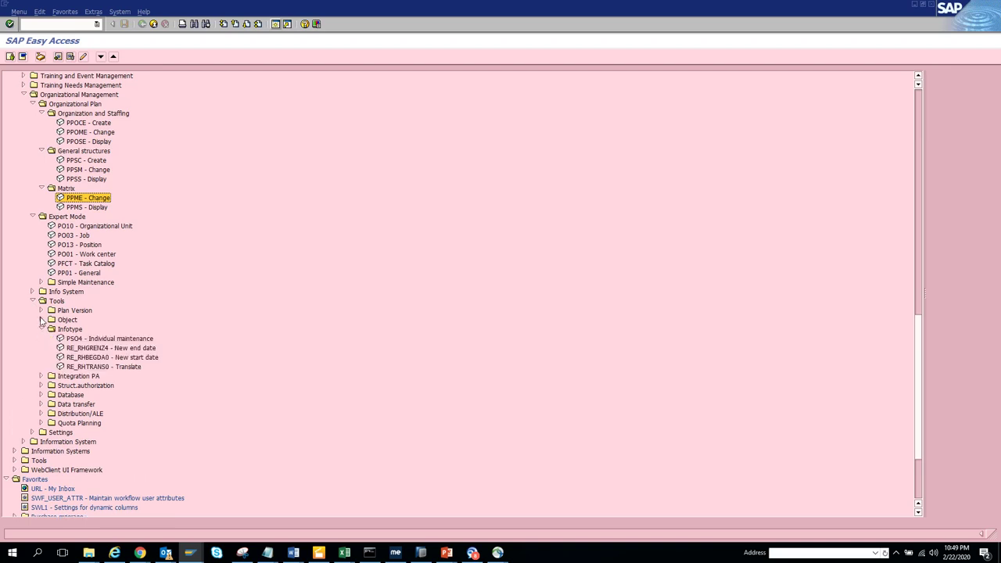
- Try to open the Display infotypes transaction RE_RHDESC10 from the Object folder of Organizational Management's Tools
click(42, 320)
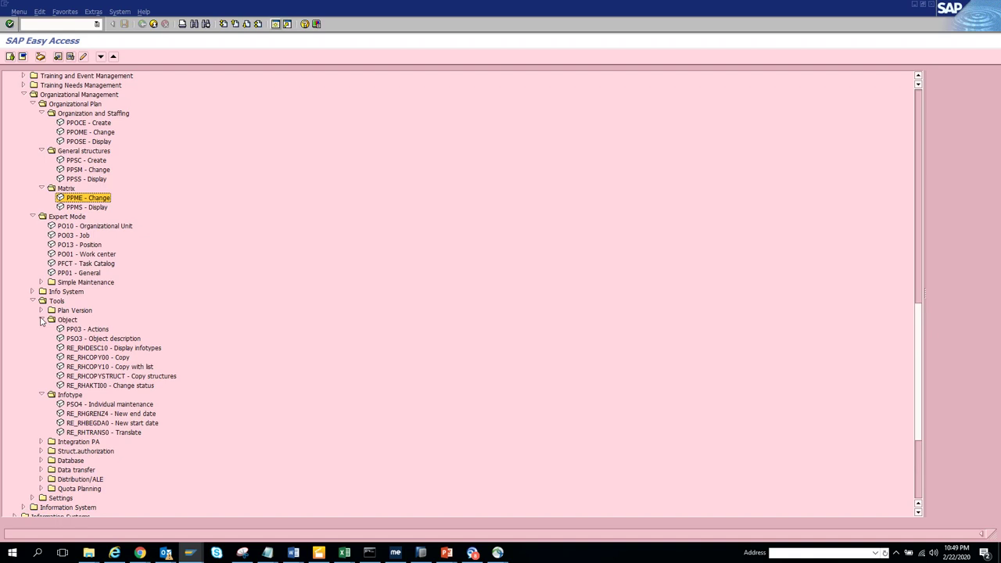
click(105, 349)
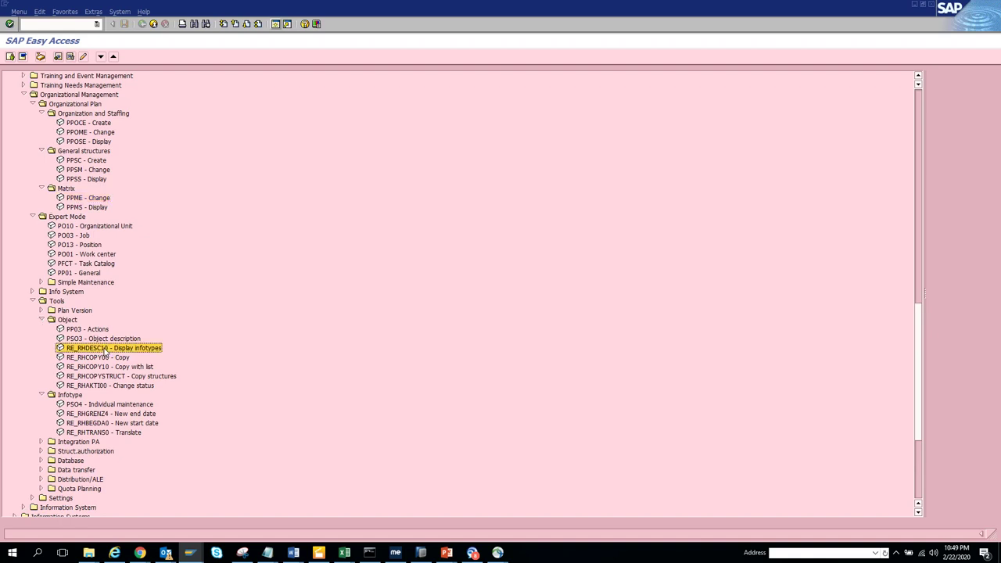
double_click(105, 349)
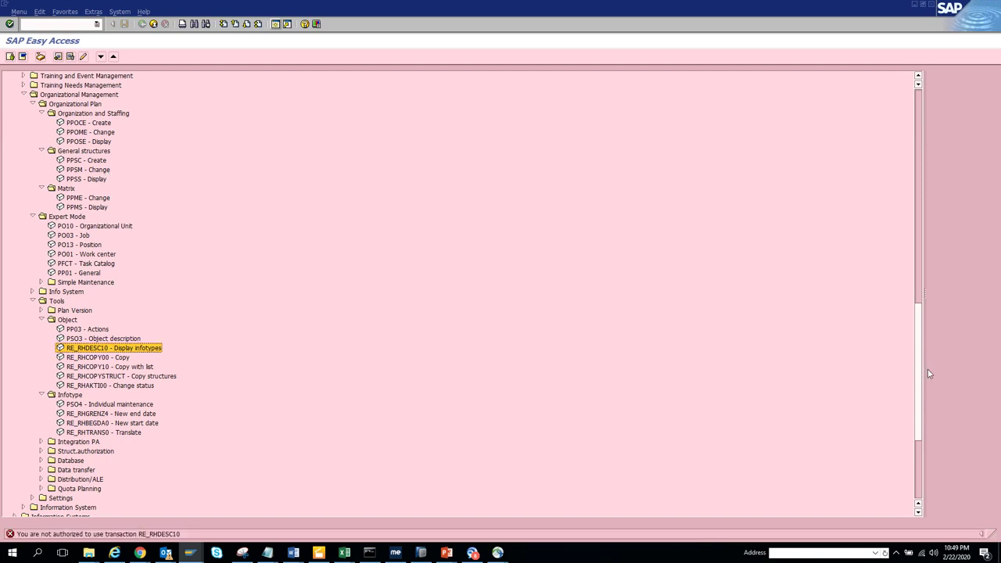
- Expand Organizational Management's Settings and its Current Settings folder to view the available transactions
drag(923, 384, 922, 444)
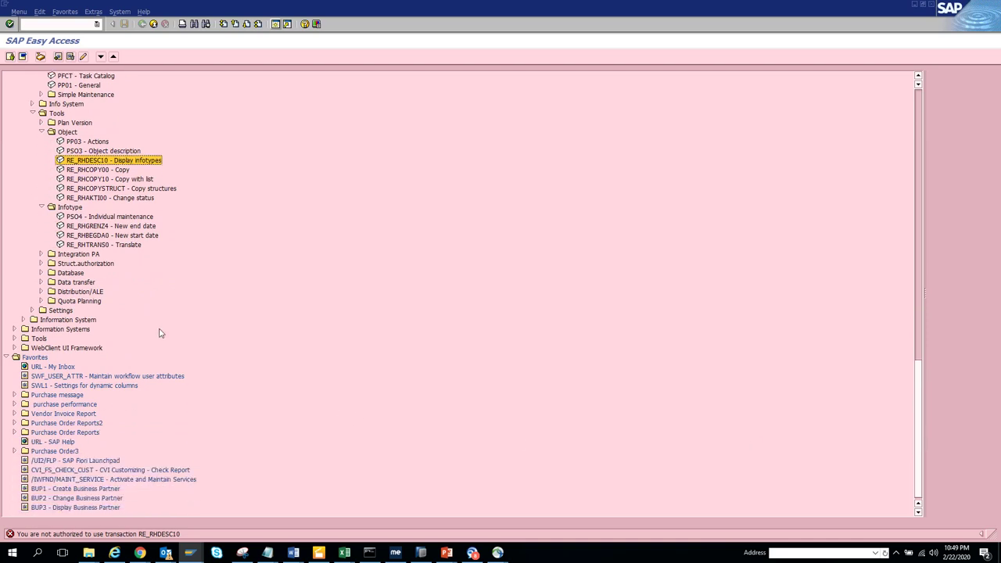
click(33, 311)
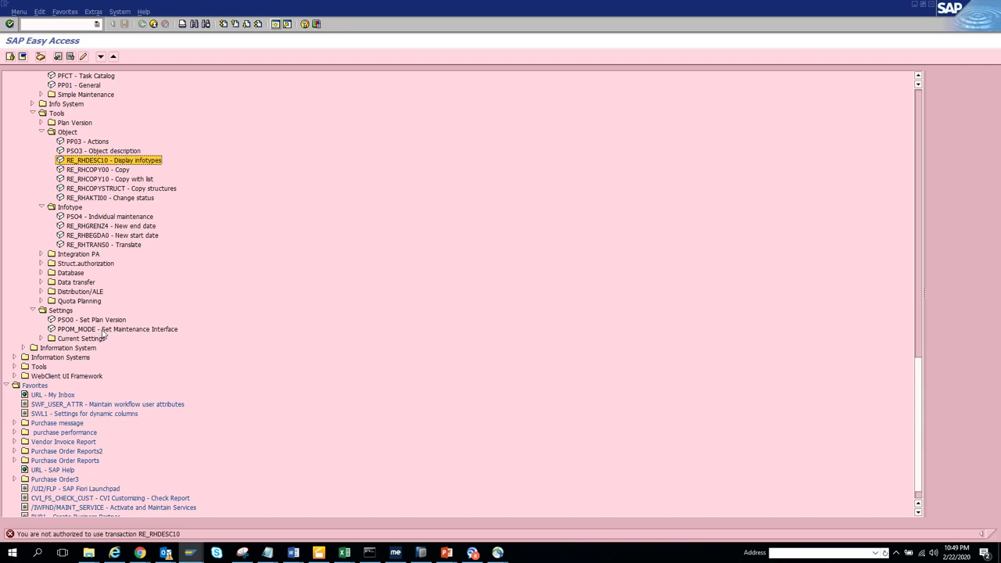
click(41, 341)
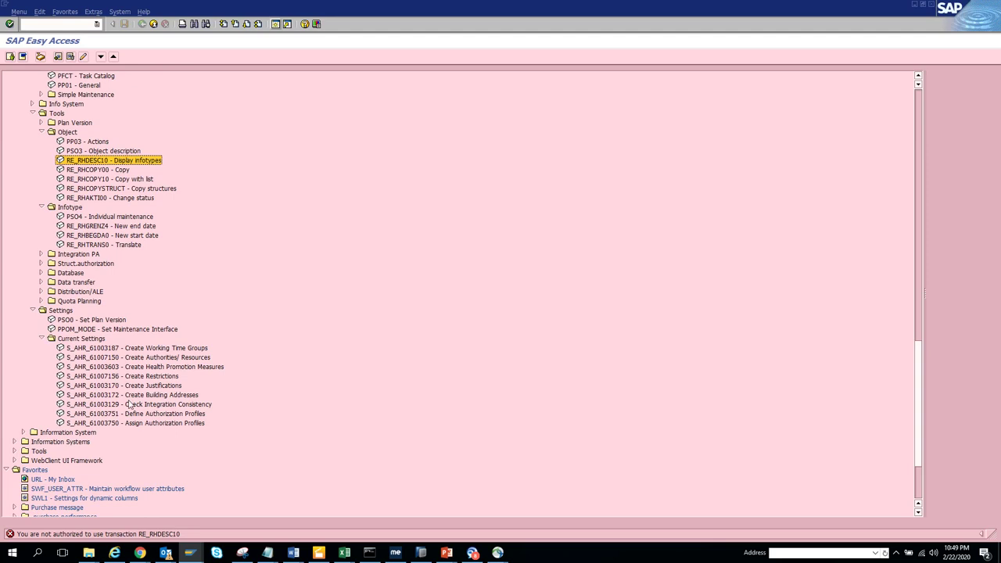
- Expand the Human Resources Information System's Reports down to the Personnel Management report folders
click(23, 432)
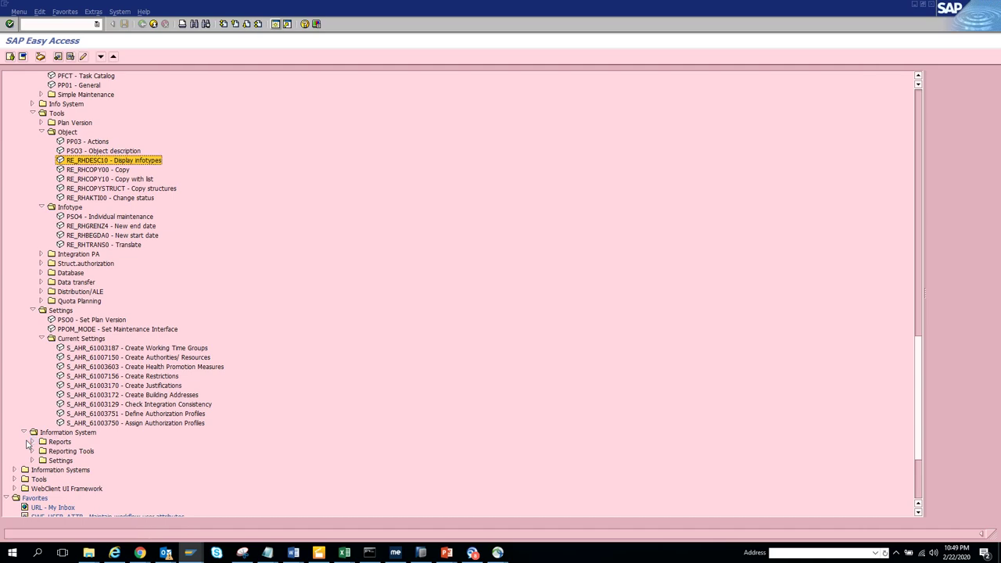
click(33, 442)
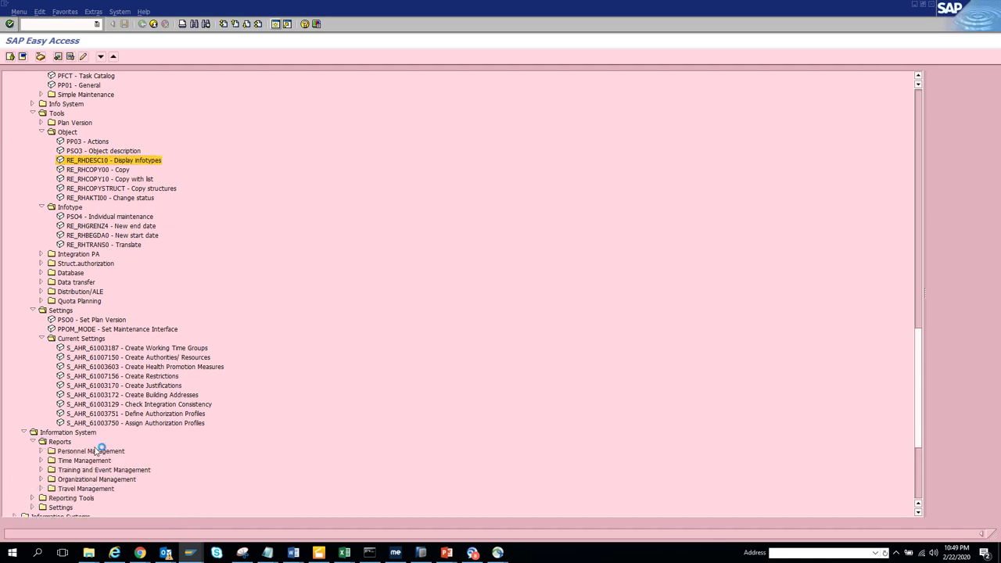
click(41, 451)
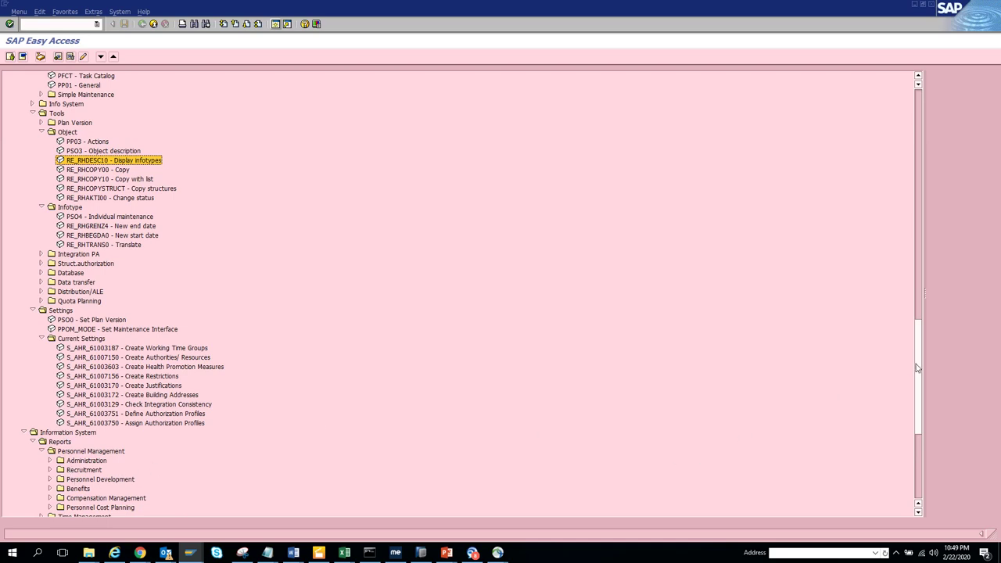
drag(918, 368, 930, 444)
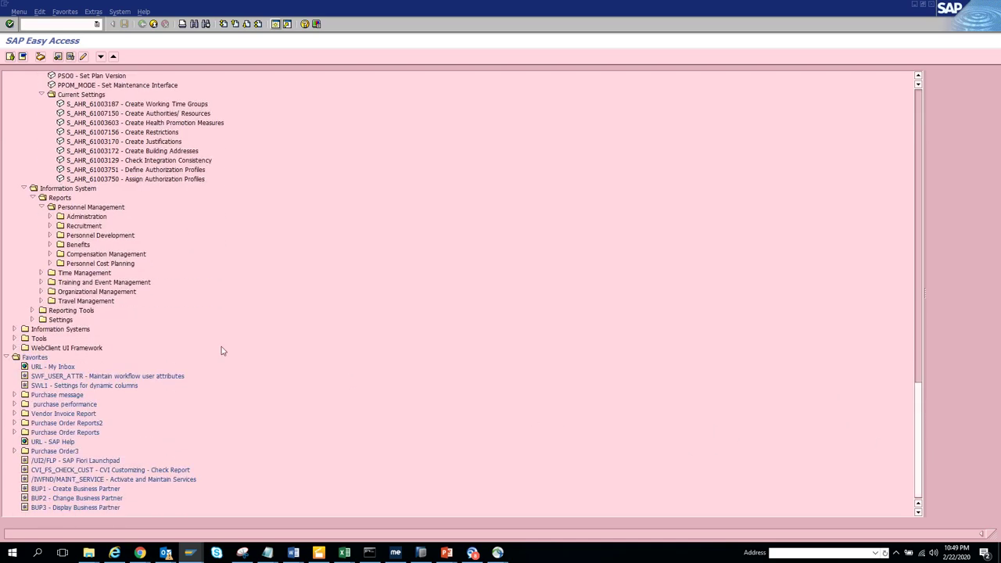
- Expand the Organizational Management reports to list those for Organizational Unit, including Organizational Structure, and Position
click(41, 291)
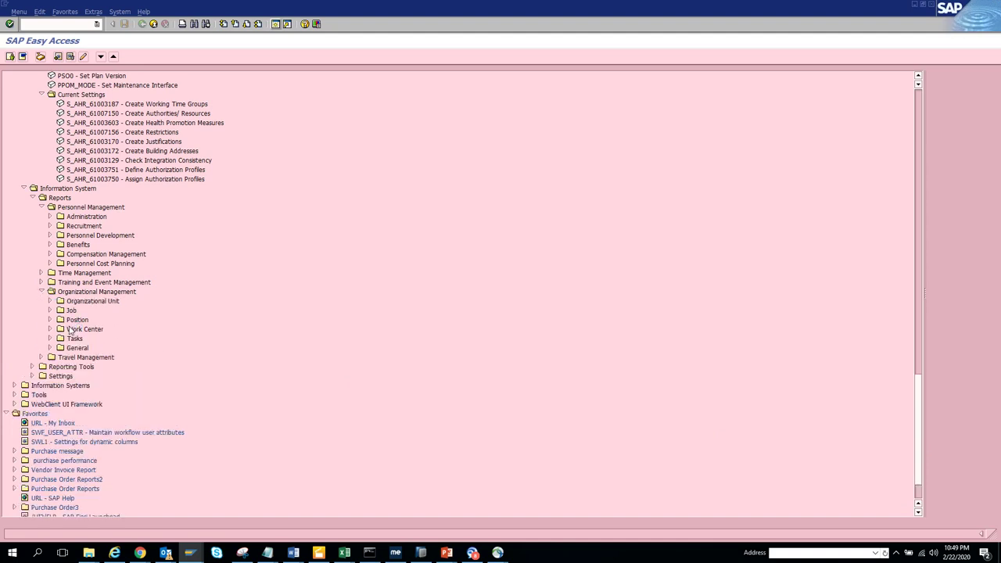
click(49, 301)
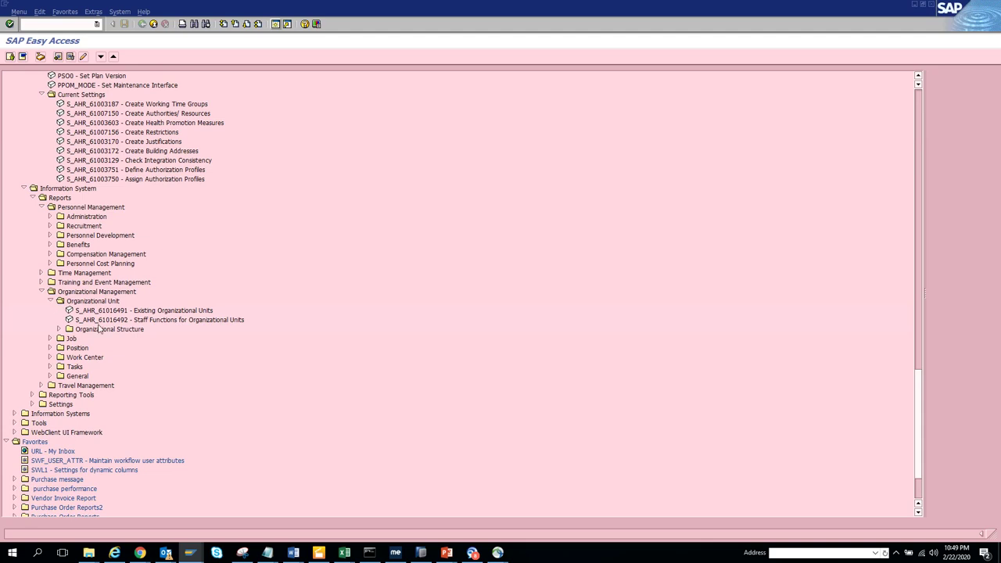
click(59, 329)
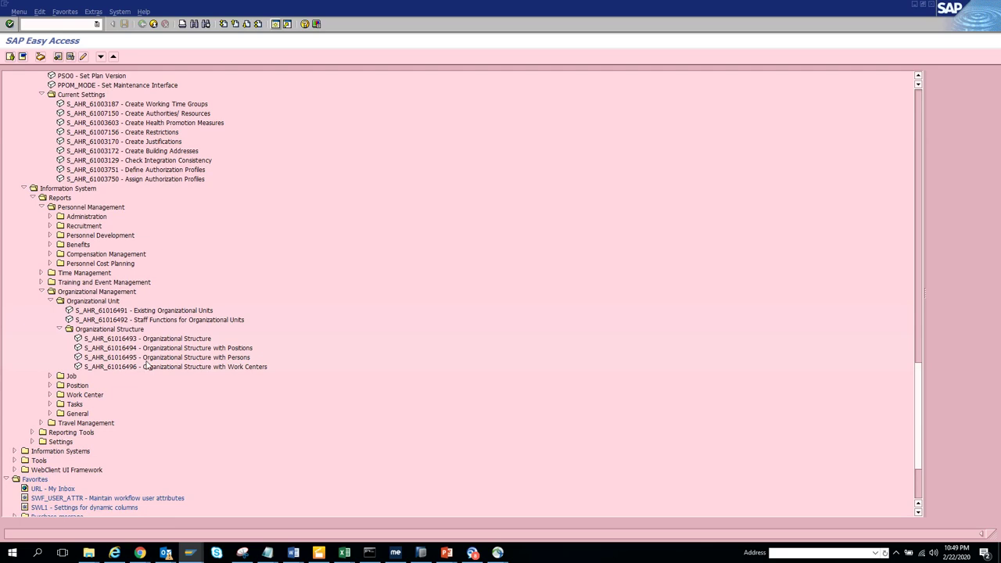
click(50, 386)
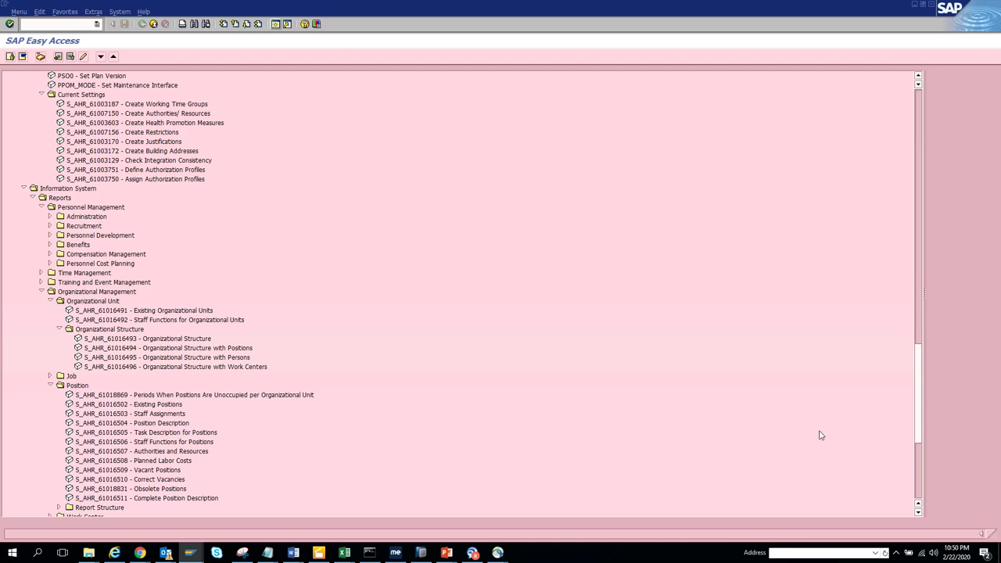
- Run the report on periods when positions are unoccupied per organizational unit for the current year, and return to the SAP Easy Access menu
double_click(233, 394)
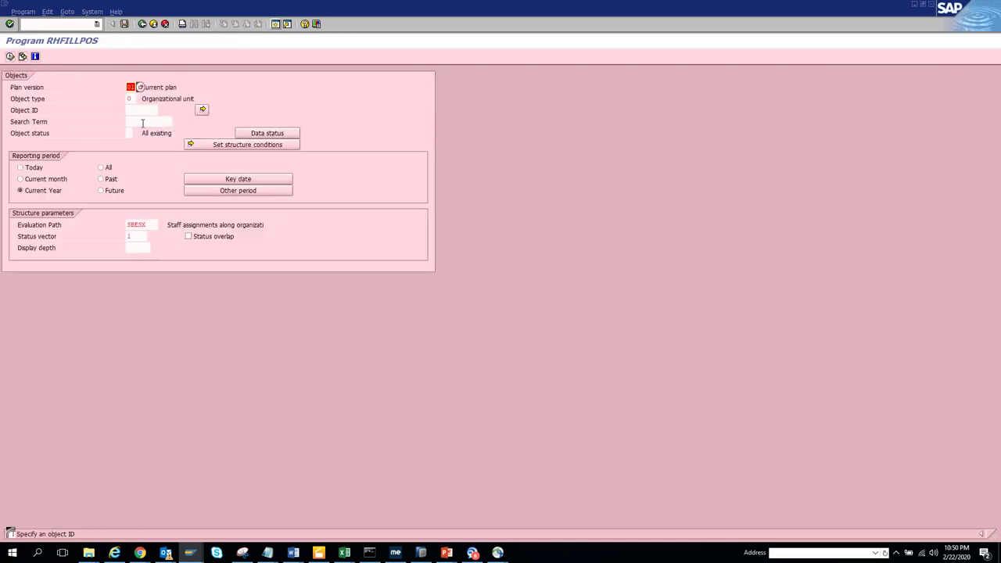
click(10, 59)
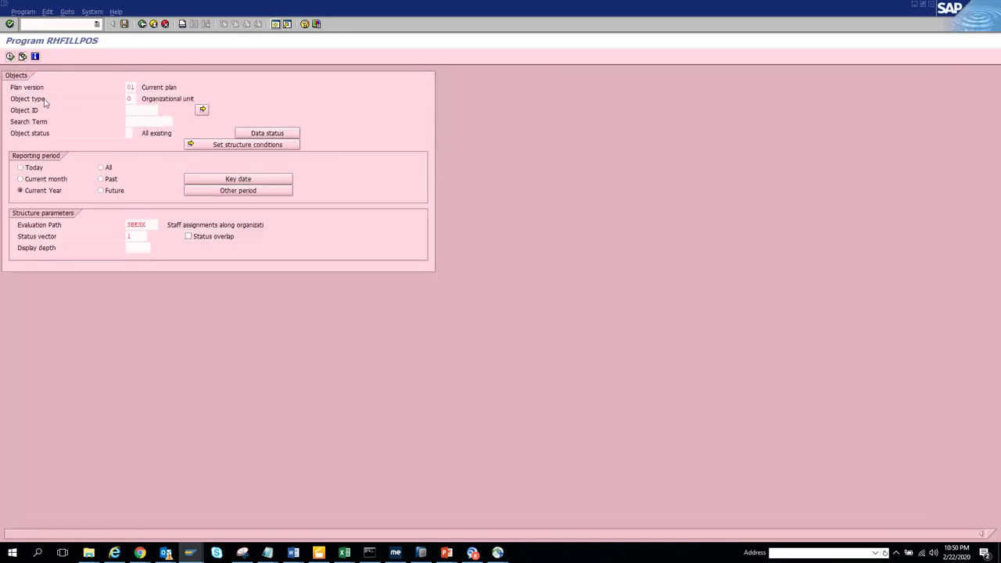
key(Return)
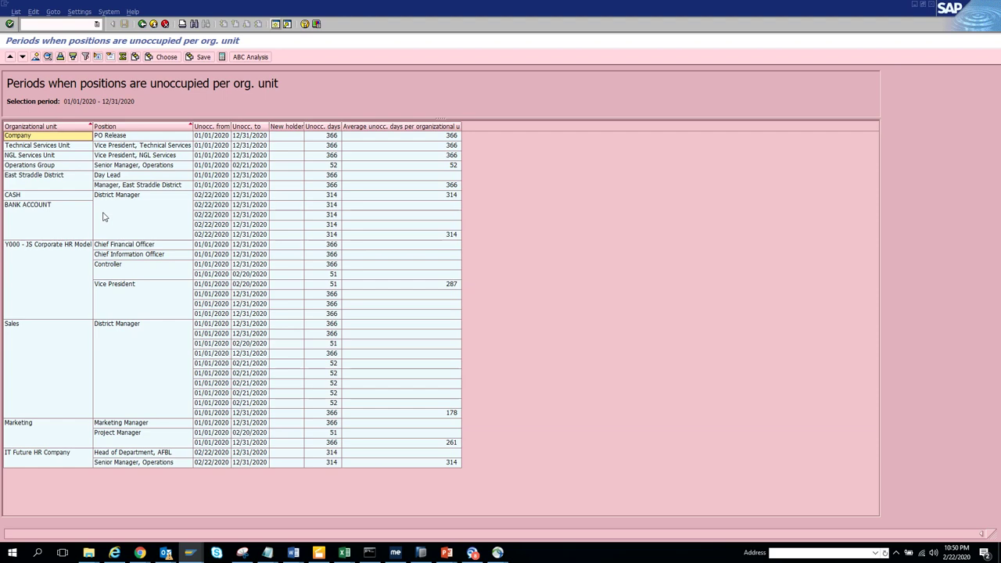
click(142, 24)
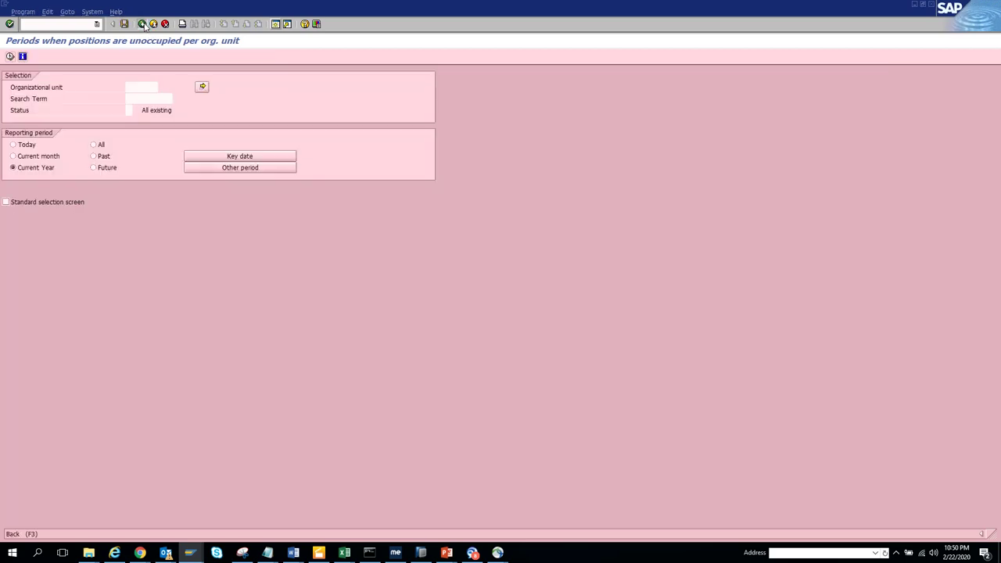
click(142, 25)
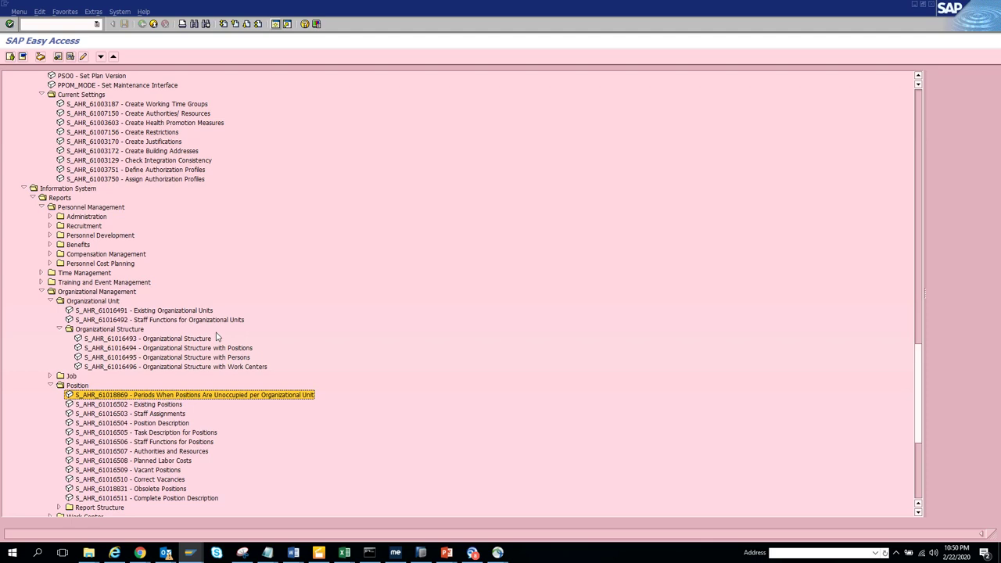
- Run the Vacant Positions report with its default selections for the current plan, and return to the SAP Easy Access menu
double_click(102, 470)
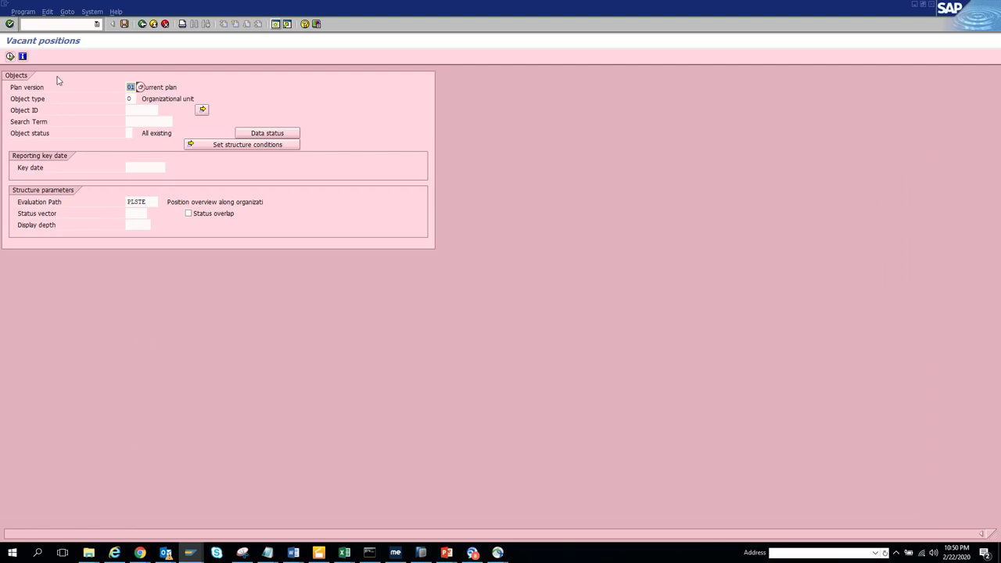
click(10, 56)
key(Return)
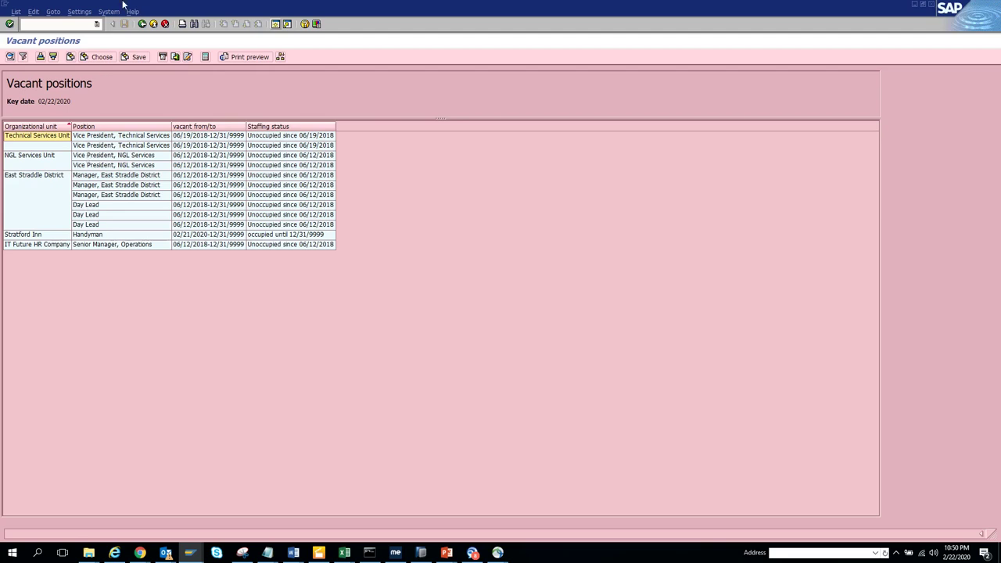
click(143, 24)
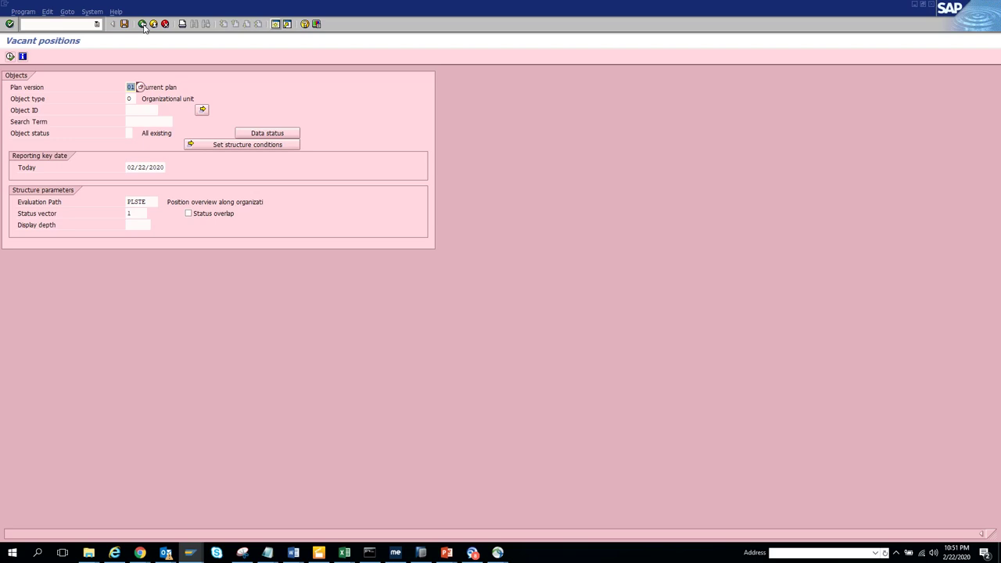
click(143, 24)
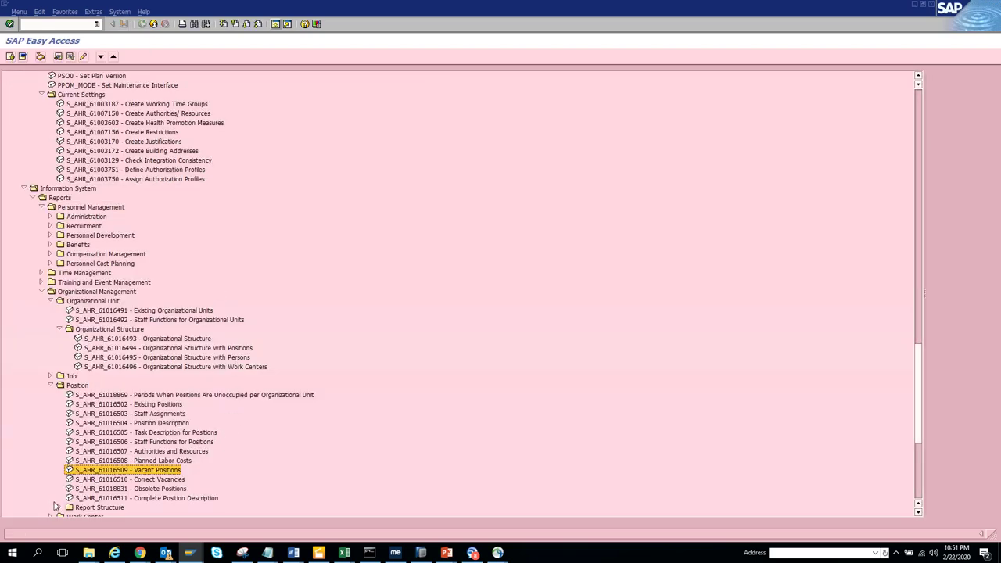
- Expand the Position reports' Report Structure and the Reporting Tools folder, and start the Ad Hoc Query transaction
click(58, 508)
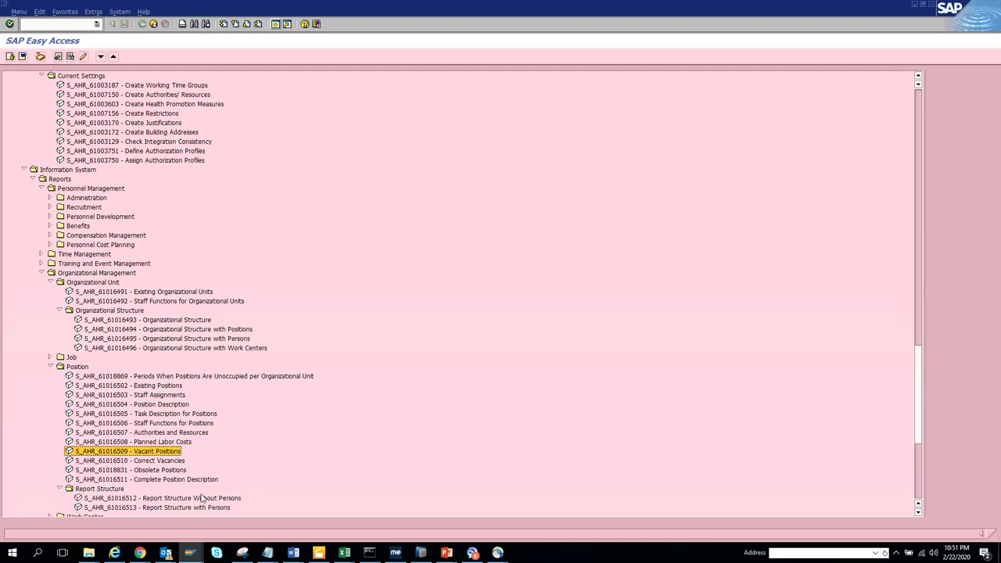
scroll(920, 516, down, 8)
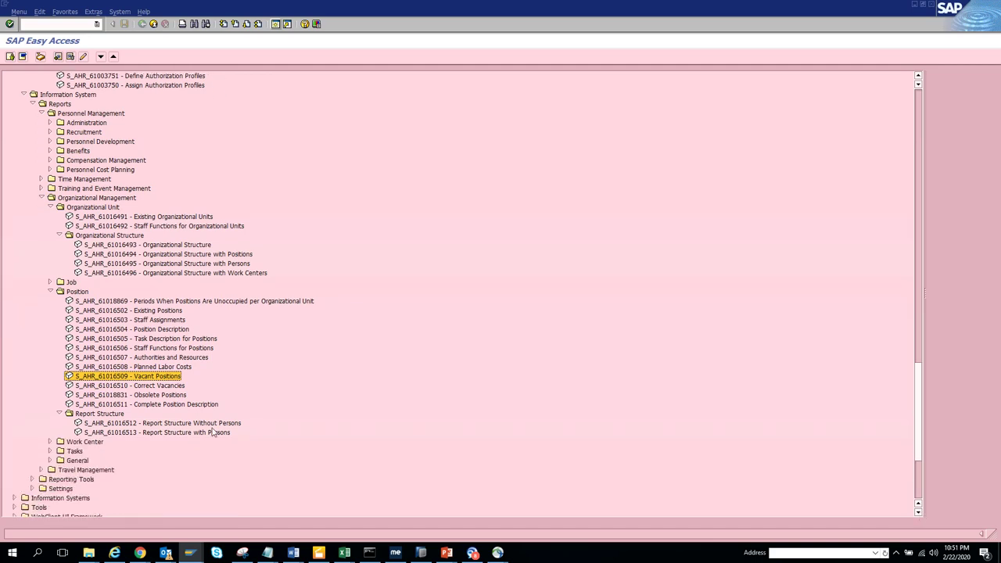
click(32, 480)
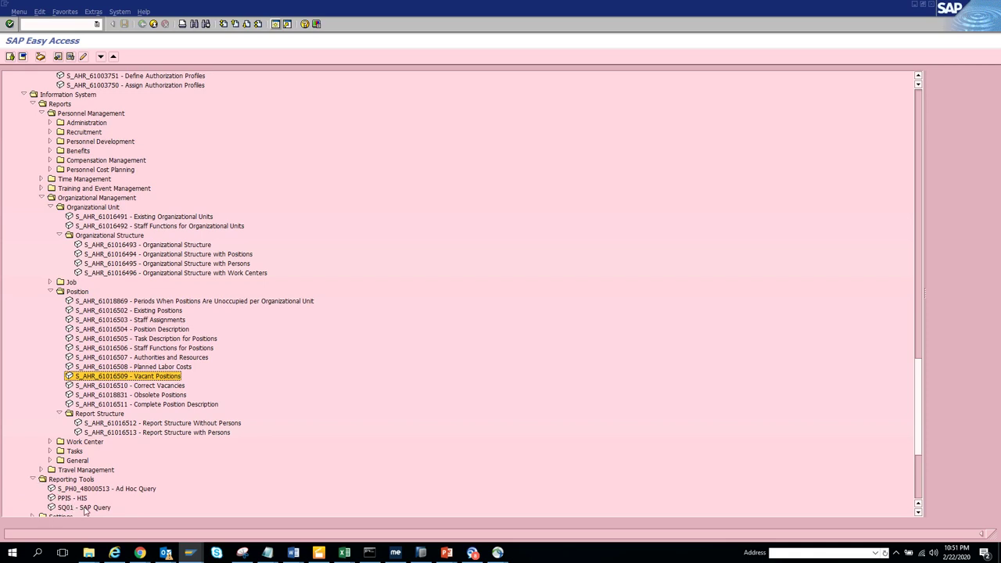
double_click(116, 489)
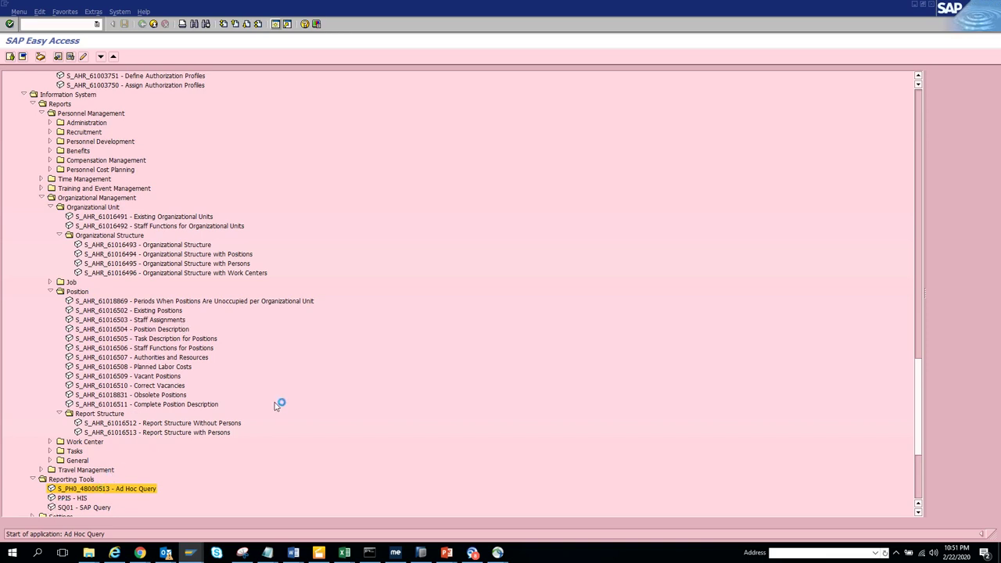
- Switch to the Statistics: Nationalities session, return to its selection screen, and check its transaction code in the system status
key(alt+Tab)
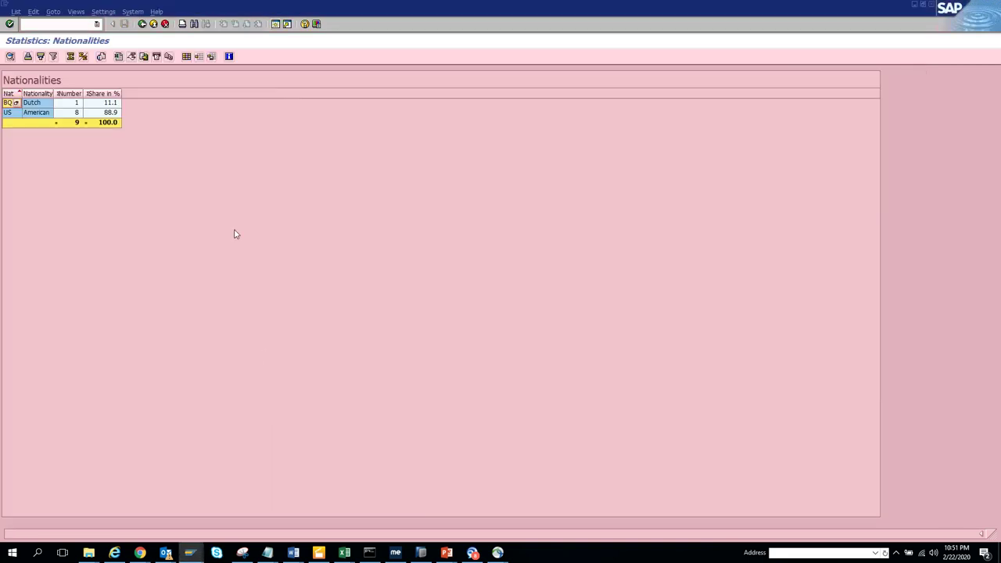
click(143, 25)
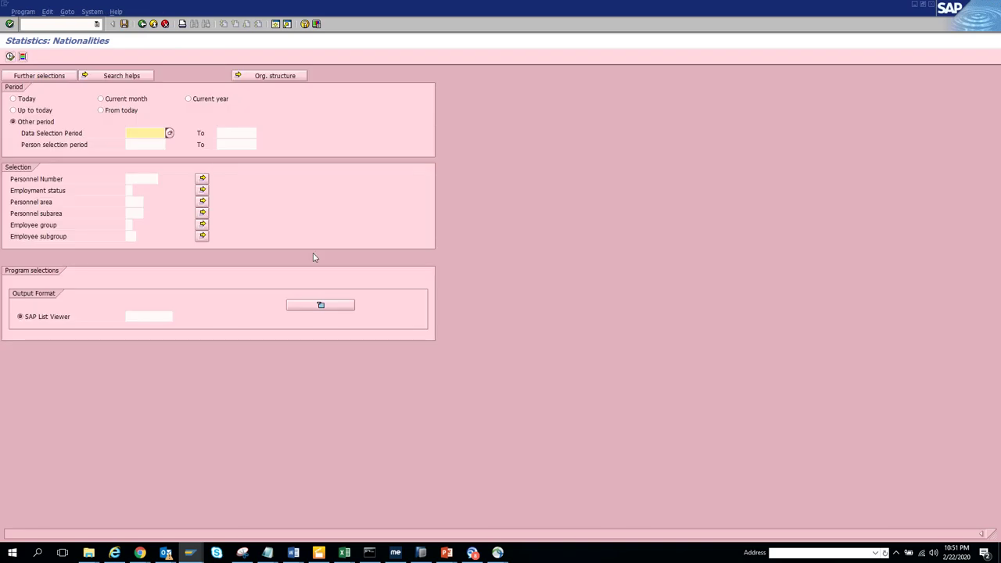
click(92, 12)
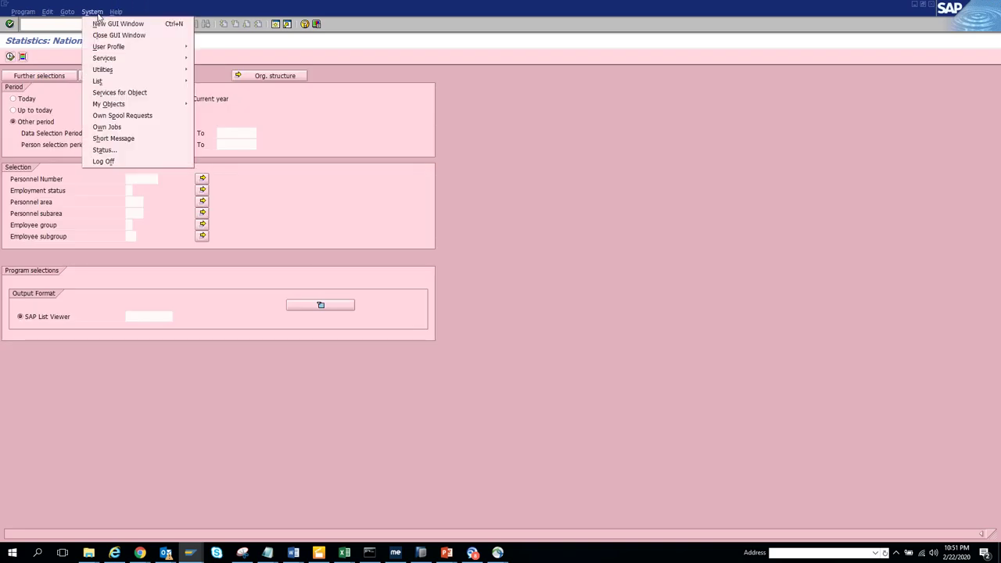
click(104, 149)
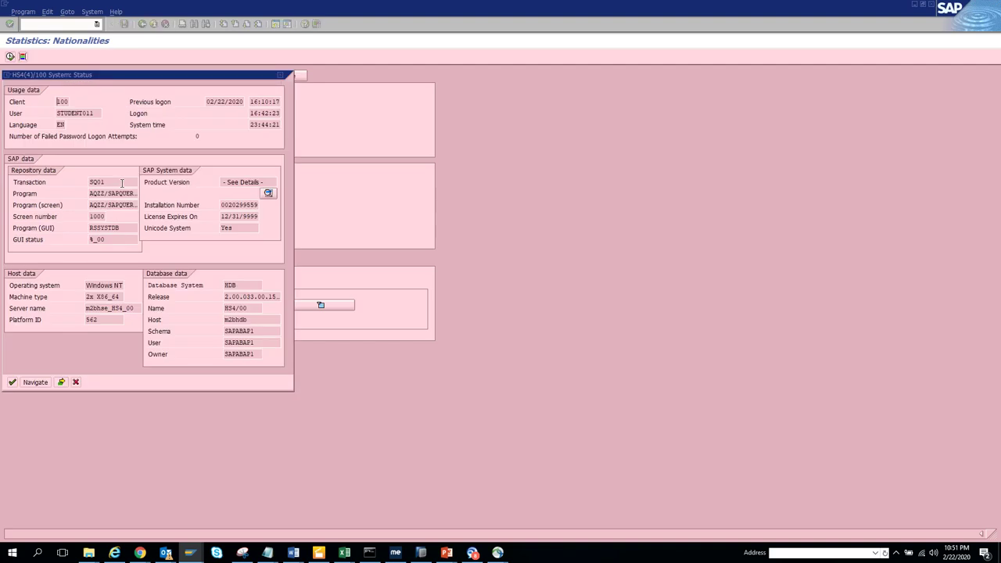
key(Return)
key(F3)
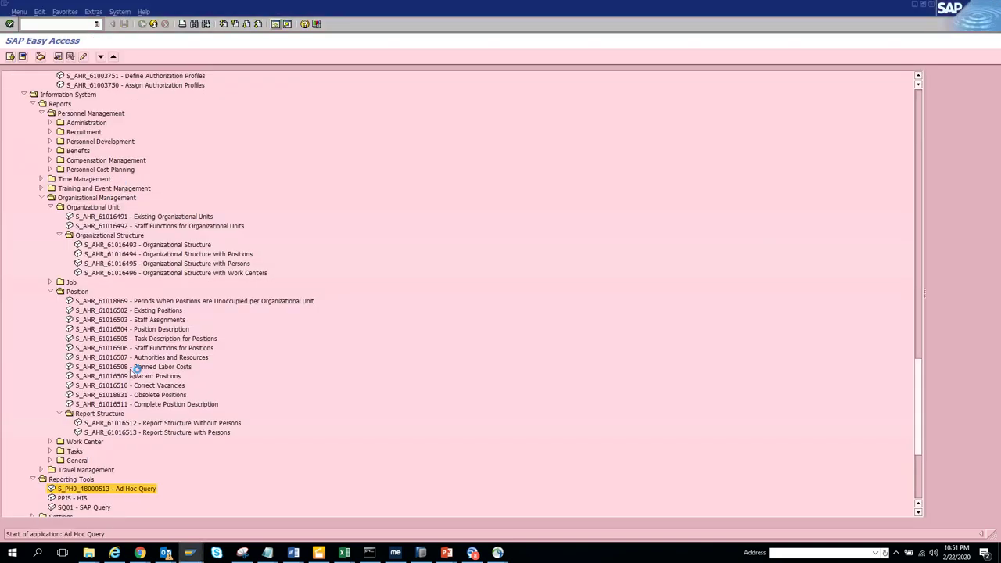
click(7, 6)
click(32, 106)
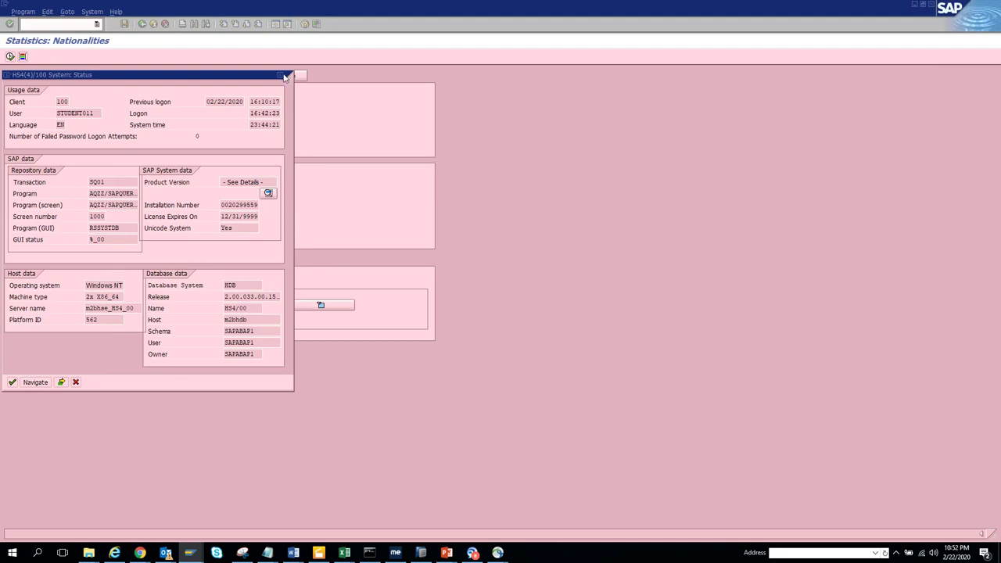
- Close the status details, check the system status of the SAP Query initial screen, and exit to SAP Easy Access
click(285, 76)
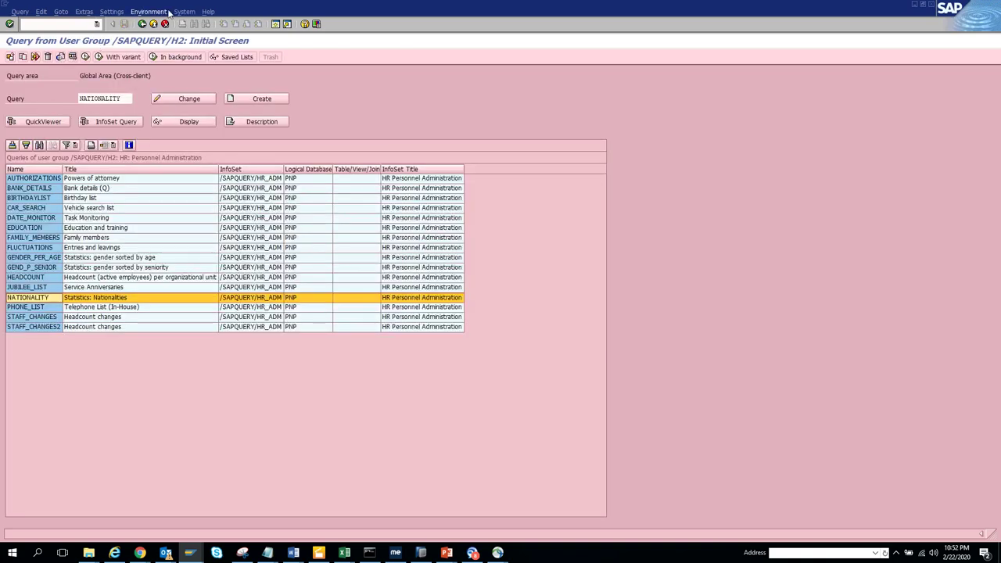
click(164, 14)
click(215, 148)
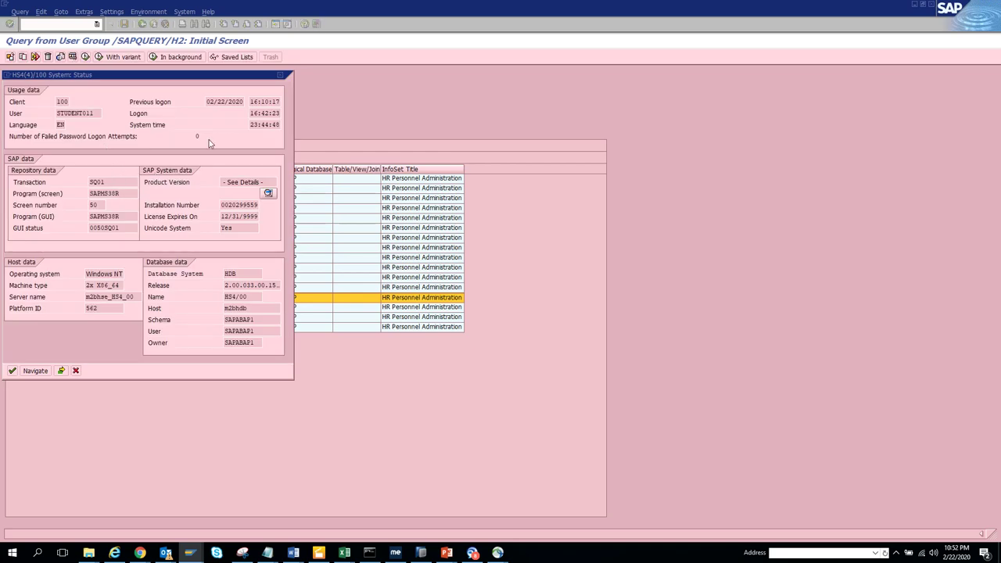
click(143, 24)
click(143, 24)
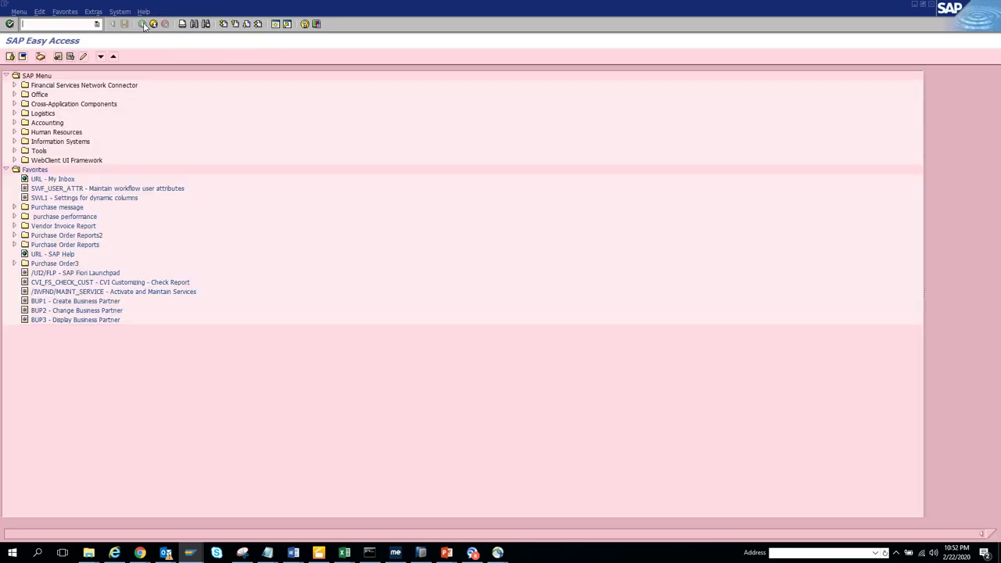
- Switch back to the session with the expanded HR menu, open the HIS transaction PPIS, and execute it with the preset organizational unit
key(alt+Tab)
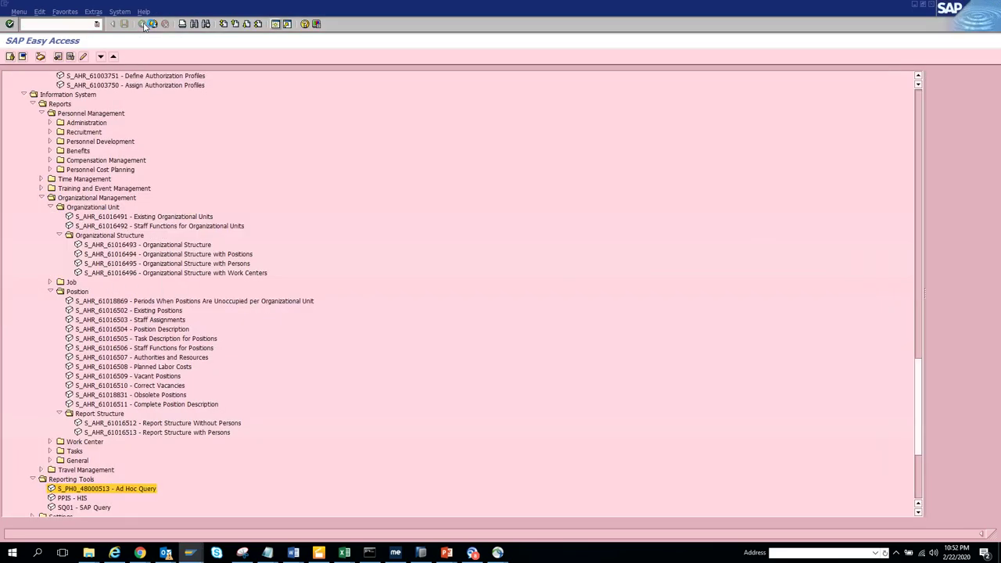
click(71, 499)
double_click(71, 498)
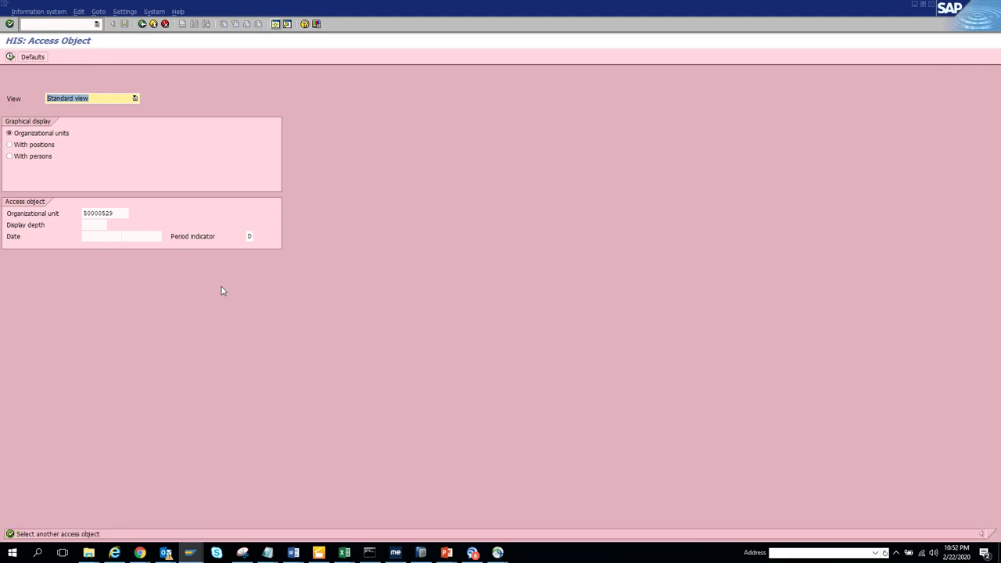
click(10, 58)
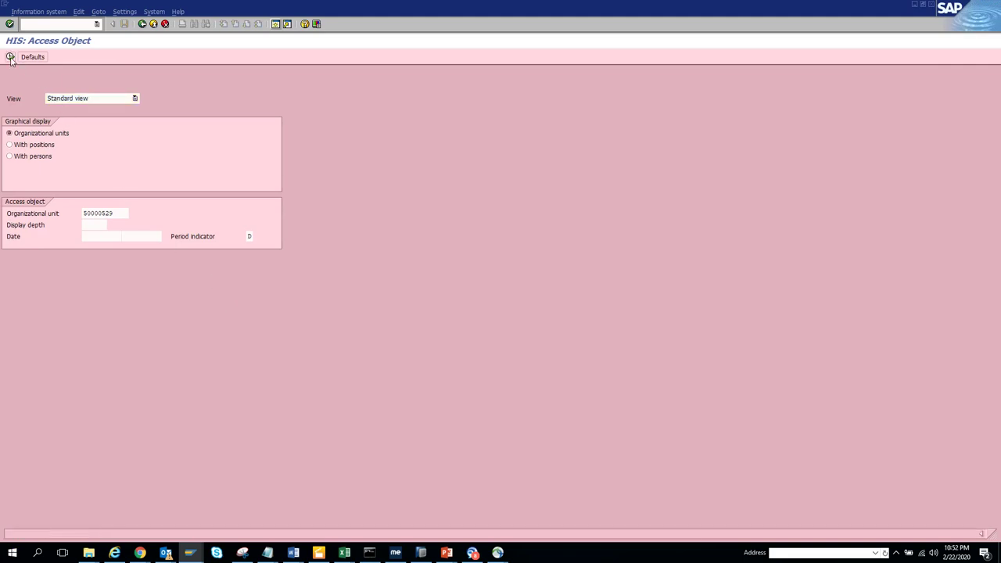
- Replace the HIS organizational unit with IT Future HR Company from the value list, and display its organizational structure graphically
double_click(124, 214)
key(BackSpace)
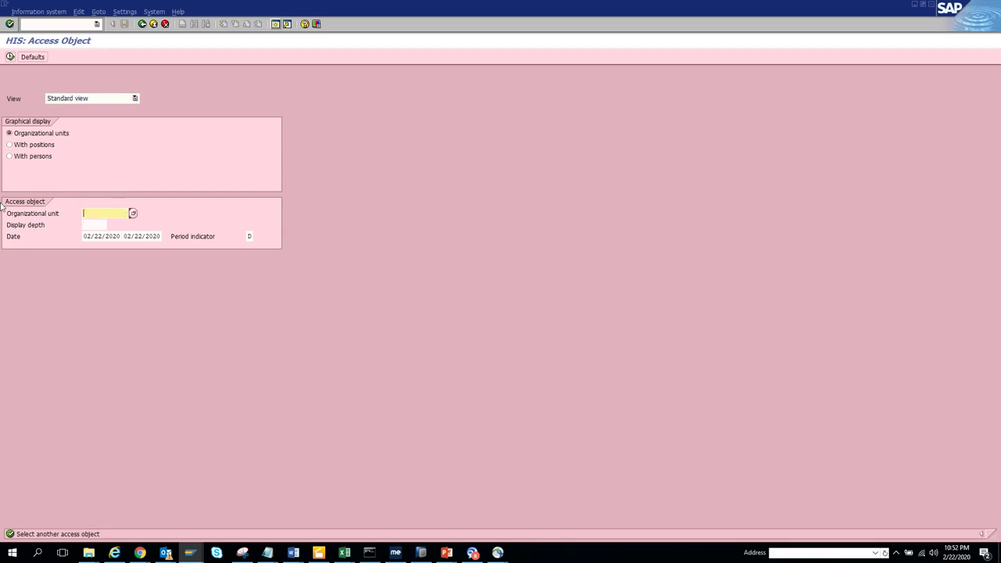
click(10, 57)
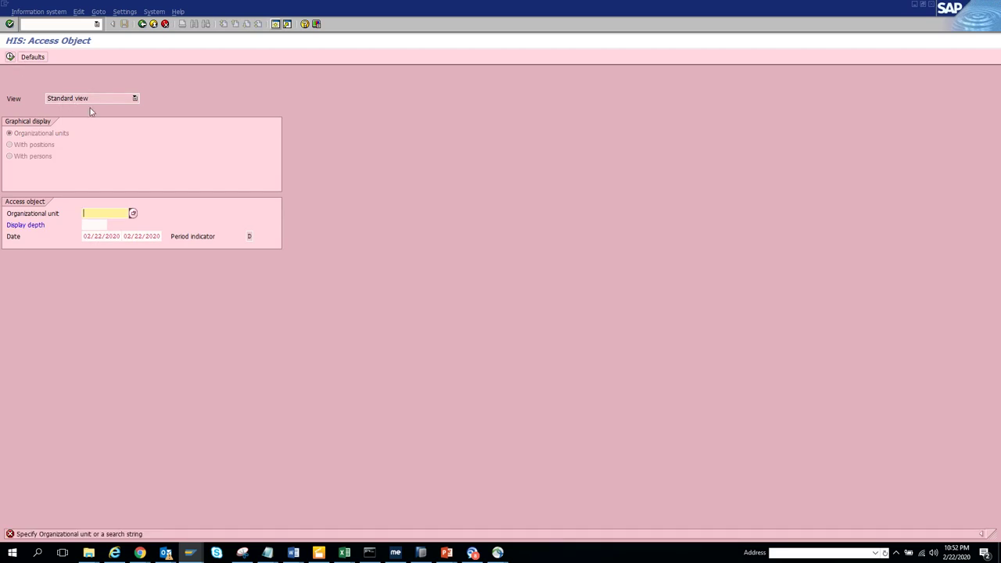
click(132, 214)
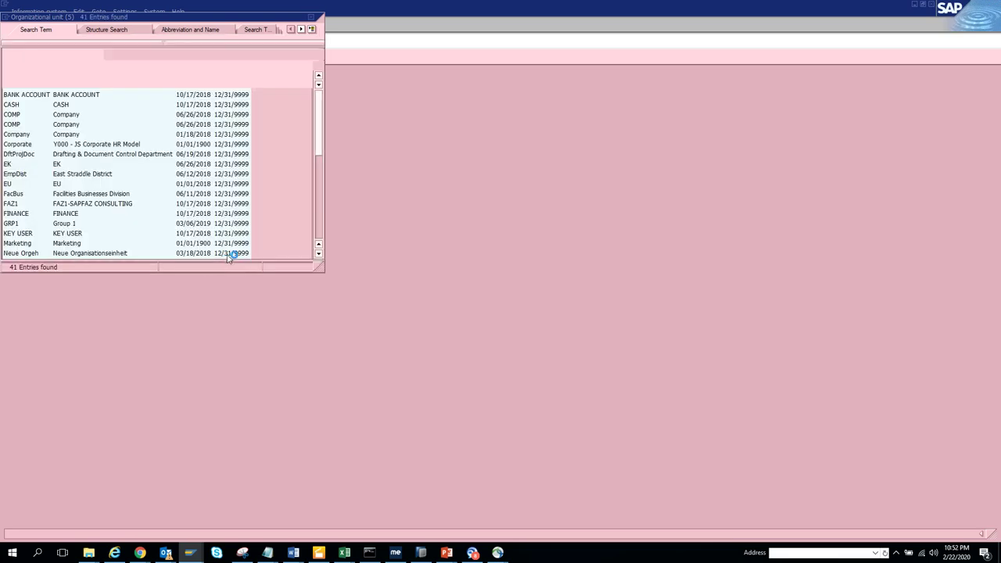
drag(319, 137, 318, 204)
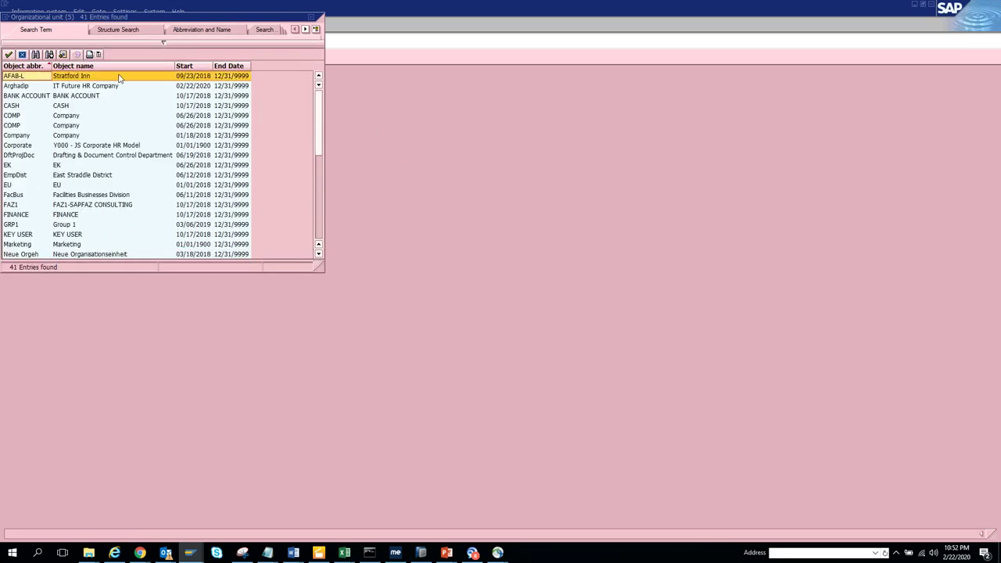
click(110, 86)
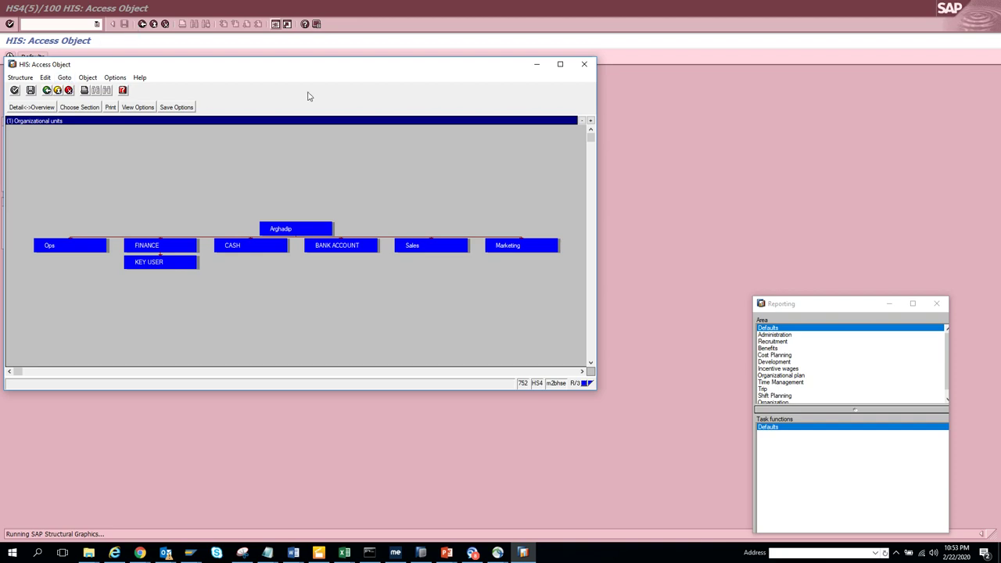
- Browse the task functions of the Administration, Recruitment and Incentive wages reporting areas
click(790, 336)
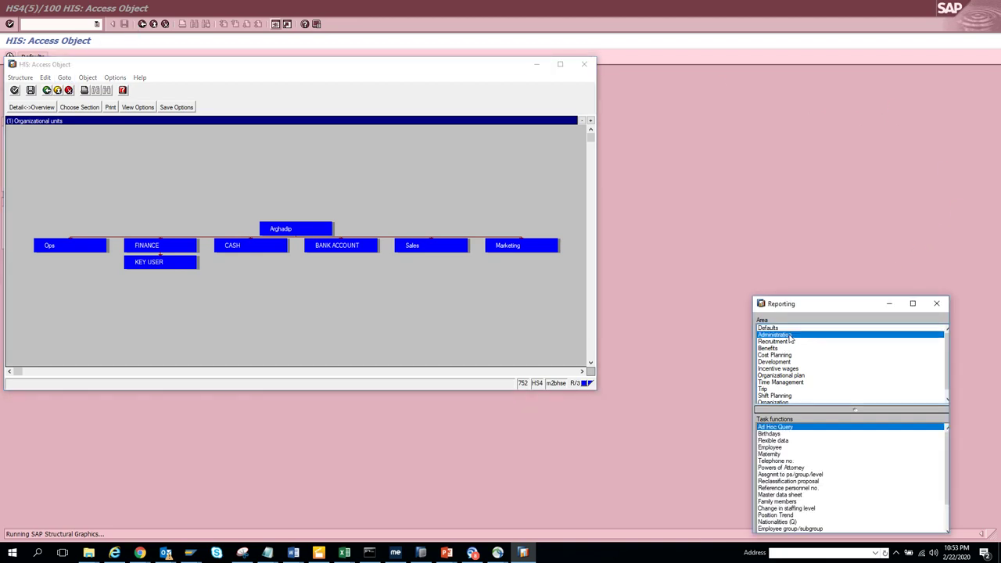
click(784, 342)
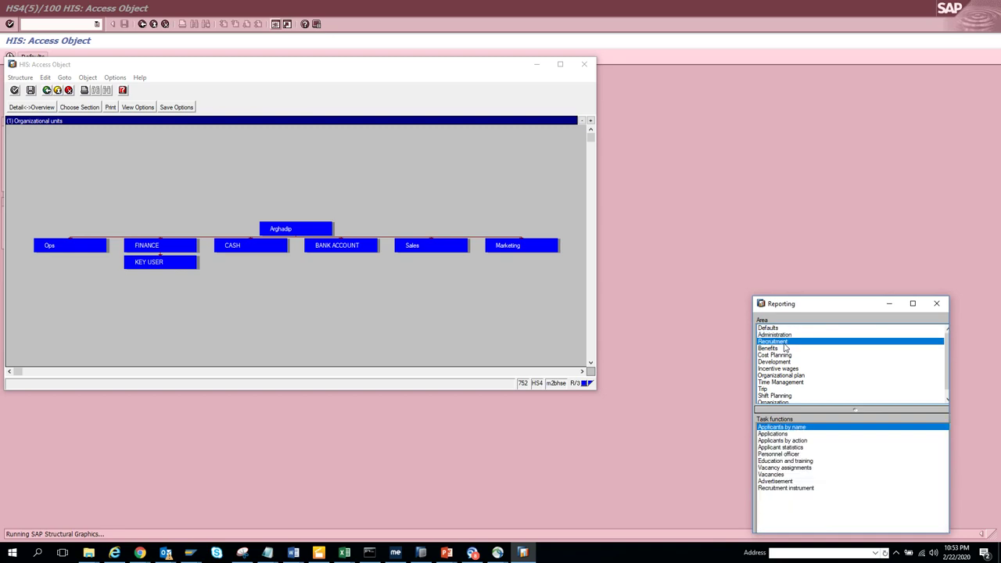
click(784, 369)
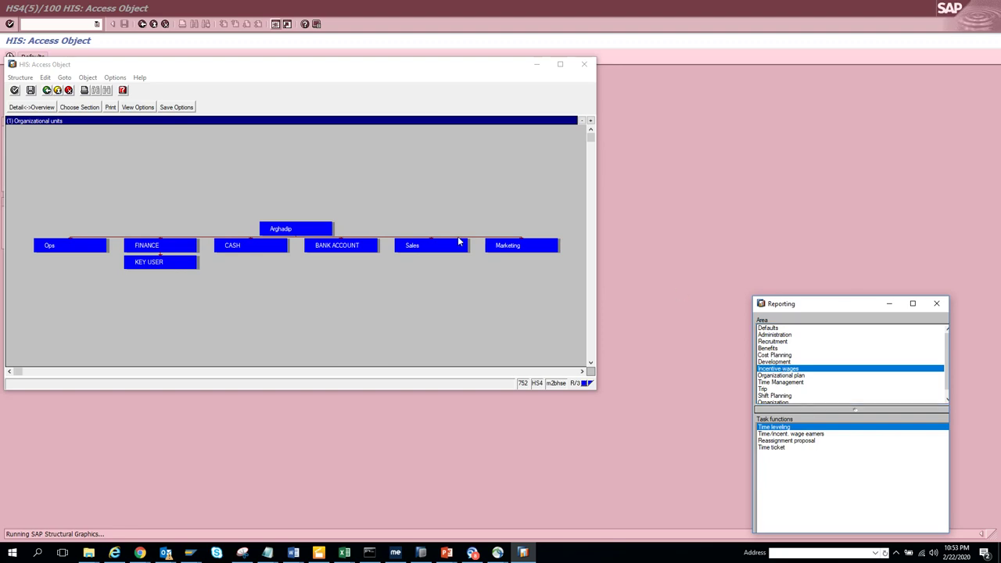
- Set the graphic type of the organizational units view to Feathered
click(137, 107)
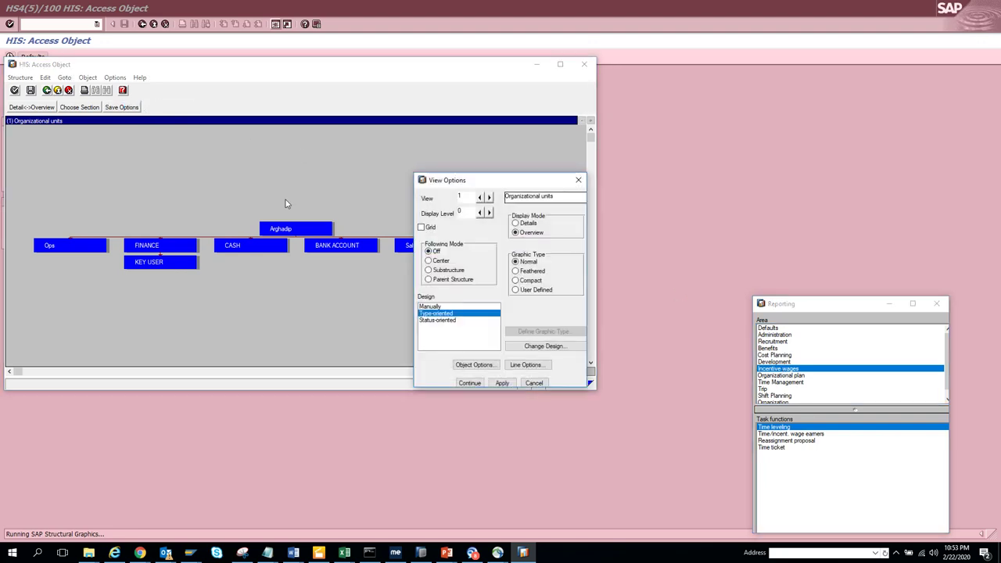
click(534, 271)
click(469, 382)
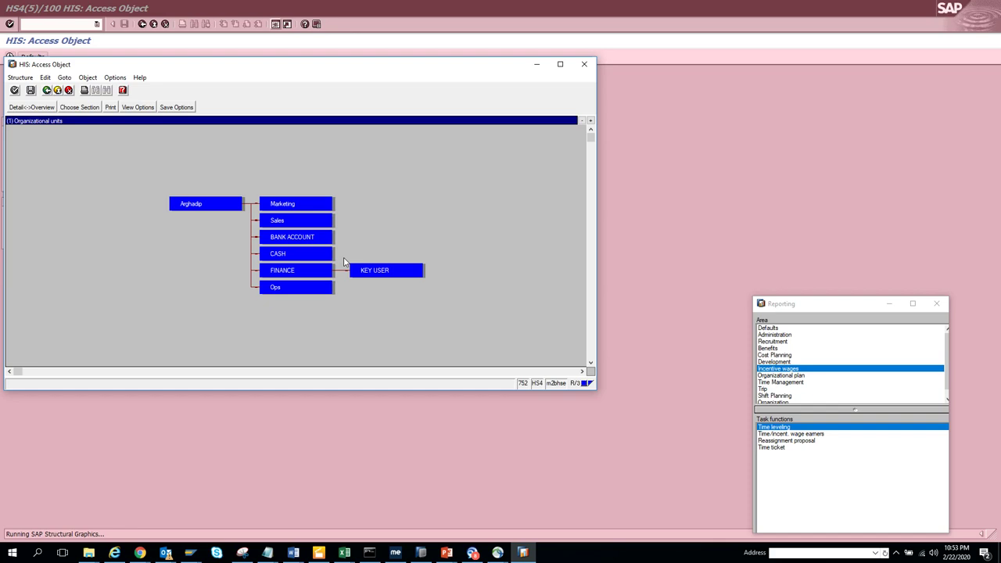
- Switch from the HIS structure graphic to the HS4(1)/100 Job Index session
key(alt+Tab)
key(alt+Tab)
key(alt+Tab)
key(alt+Tab)
key(alt+Tab)
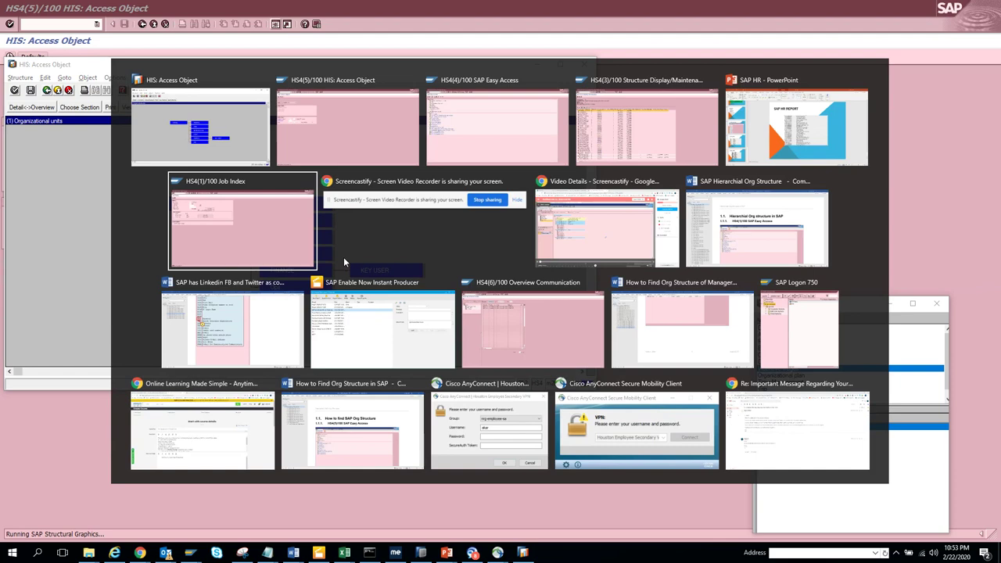